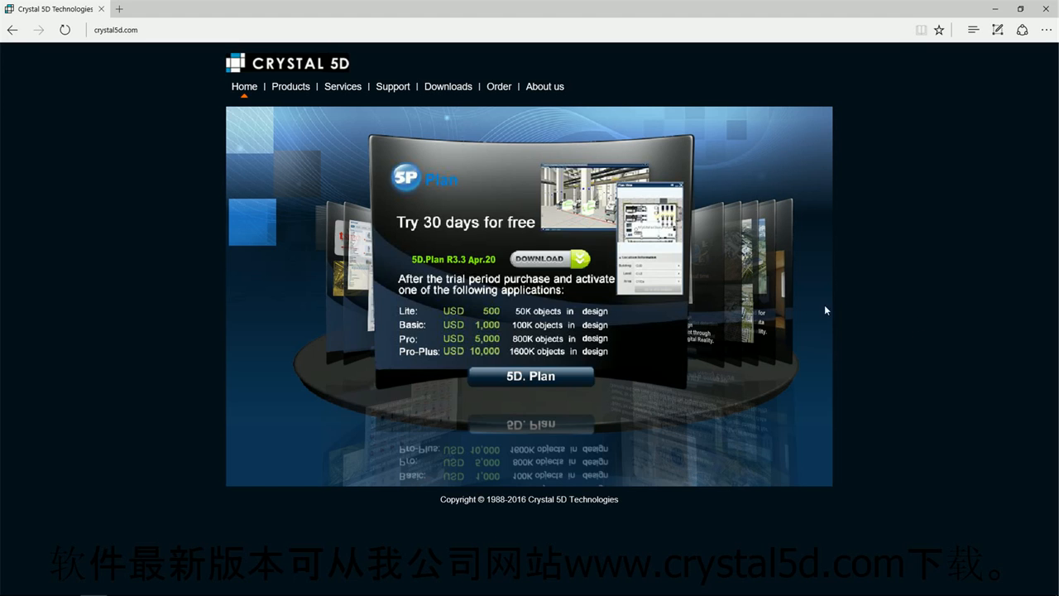
Step: Download 5D.Plan R3.3 from the Crystal 5D website and run 5DPlanInstaller_x64_v3.3.0.65.msi from the Tutorial 5D folder as administrator
{"action": "left_click", "coordinate": [544, 262]}
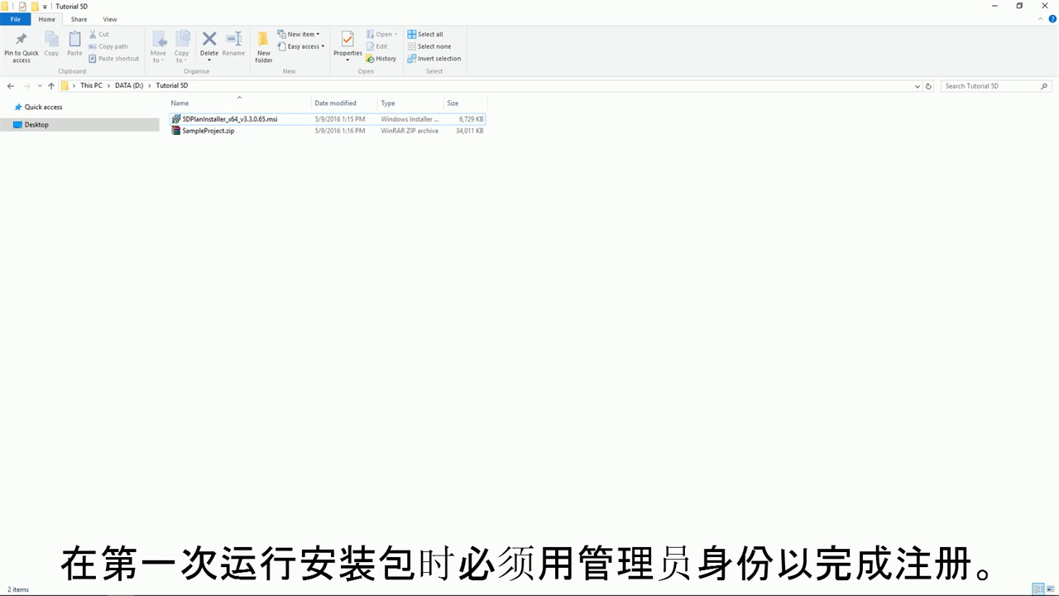
{"action": "left_click", "coordinate": [227, 120]}
{"action": "right_click", "coordinate": [227, 118]}
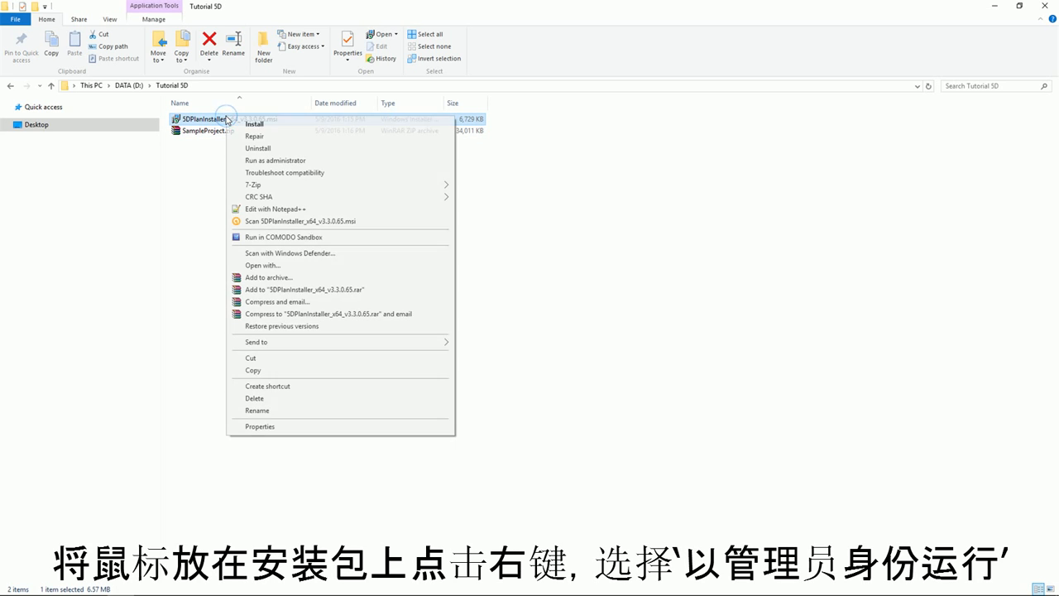
{"action": "left_click", "coordinate": [261, 162]}
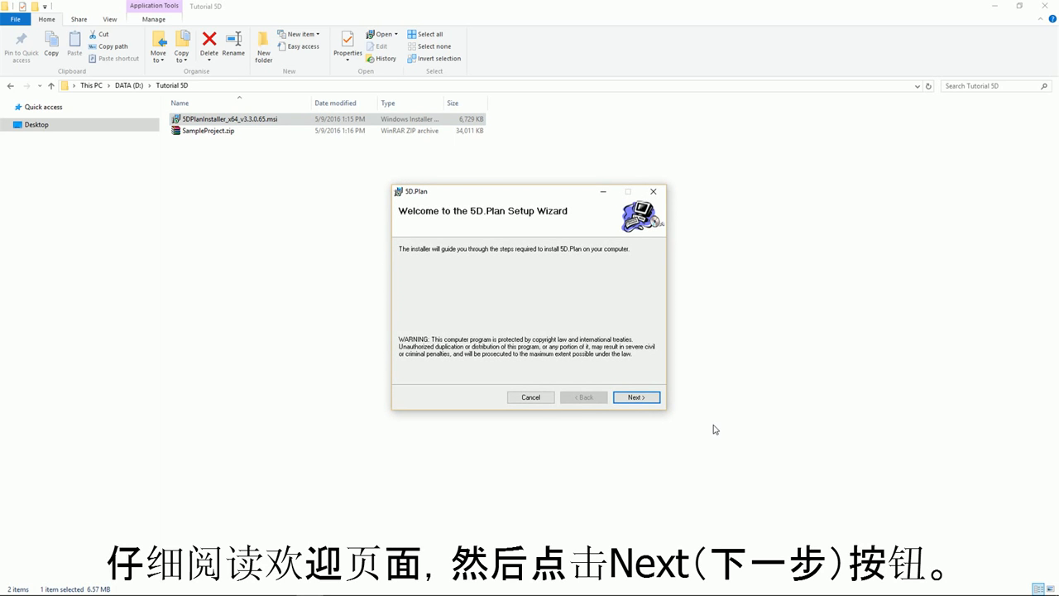
Step: Install 5D.Plan into C:\5D.Vision\5D.Plan\ for the current user only, with Crystal as the organization, and close the setup wizard
{"action": "left_click", "coordinate": [642, 400]}
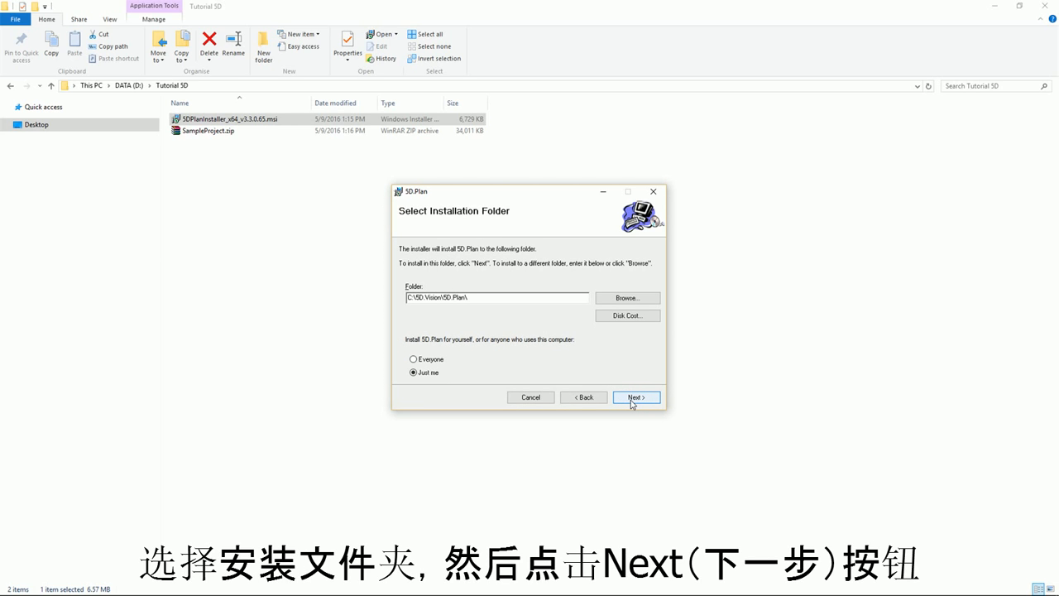
{"action": "left_click", "coordinate": [632, 399]}
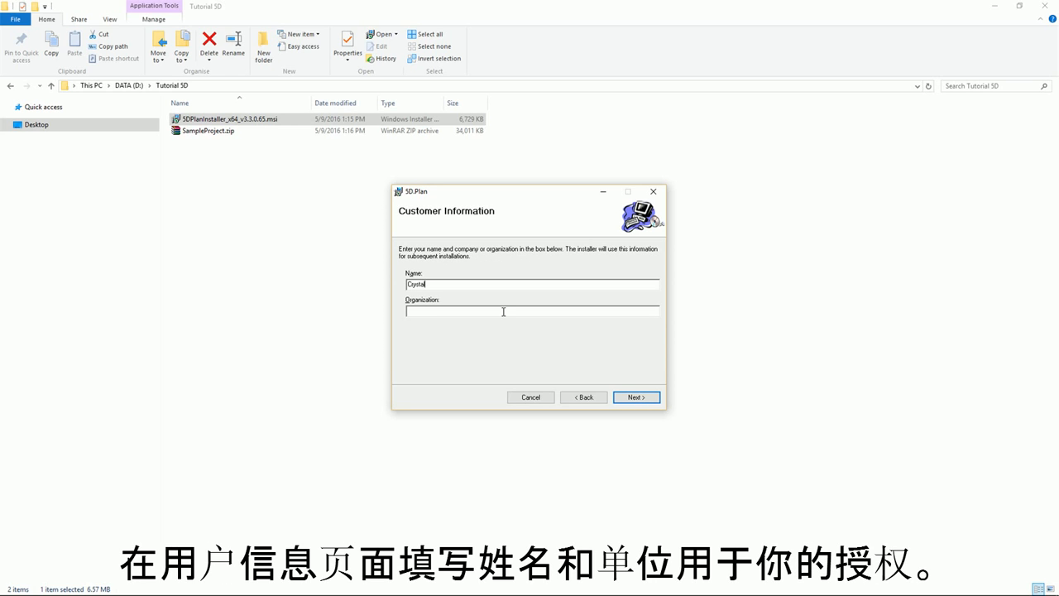
{"action": "left_click", "coordinate": [498, 312]}
{"action": "type", "text": "Crystal"}
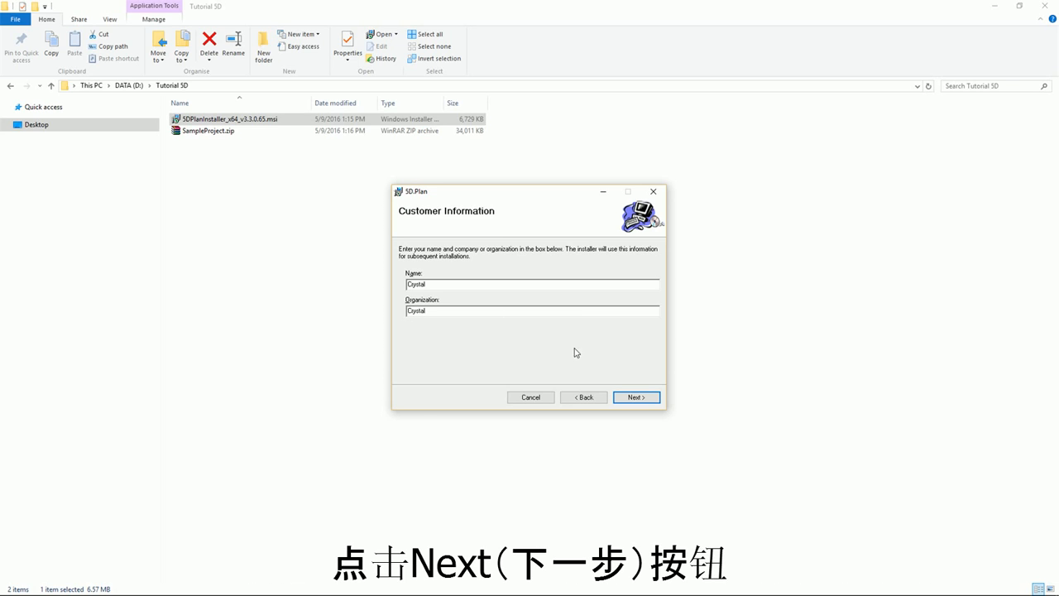
{"action": "left_click", "coordinate": [639, 399]}
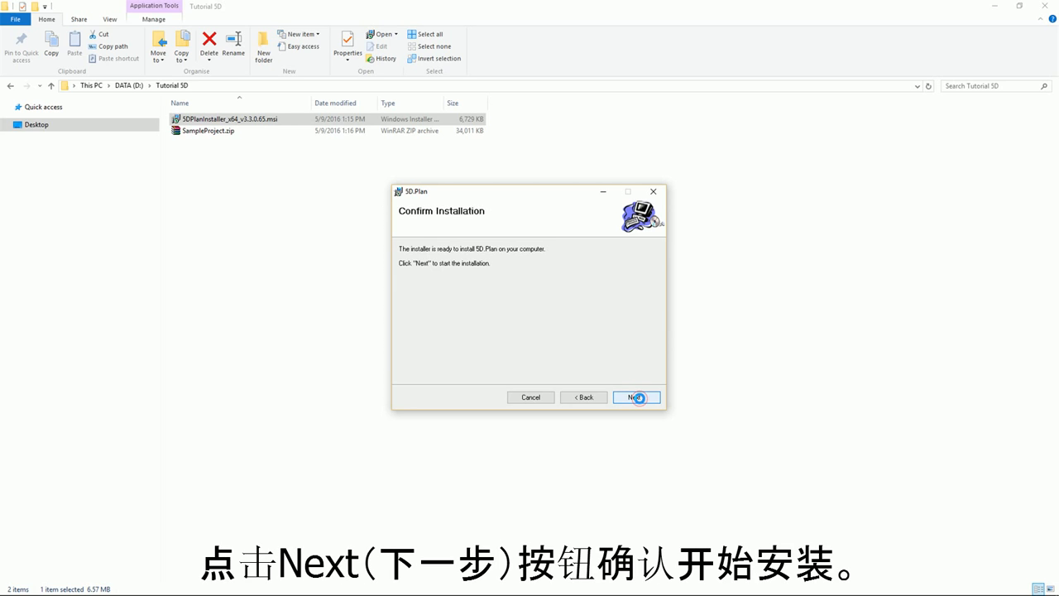
{"action": "left_click", "coordinate": [639, 398]}
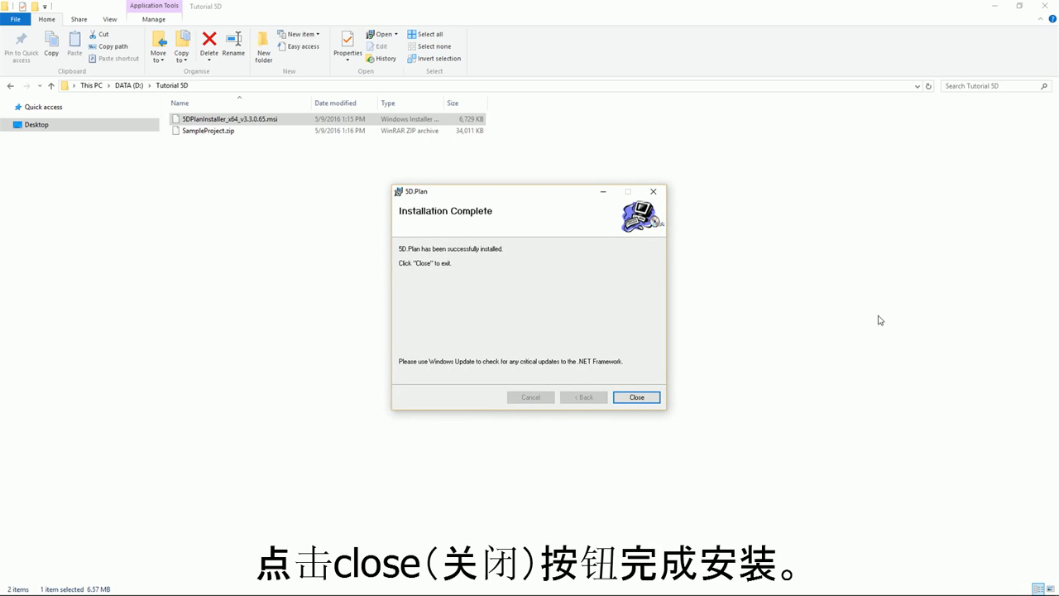
{"action": "left_click", "coordinate": [635, 398]}
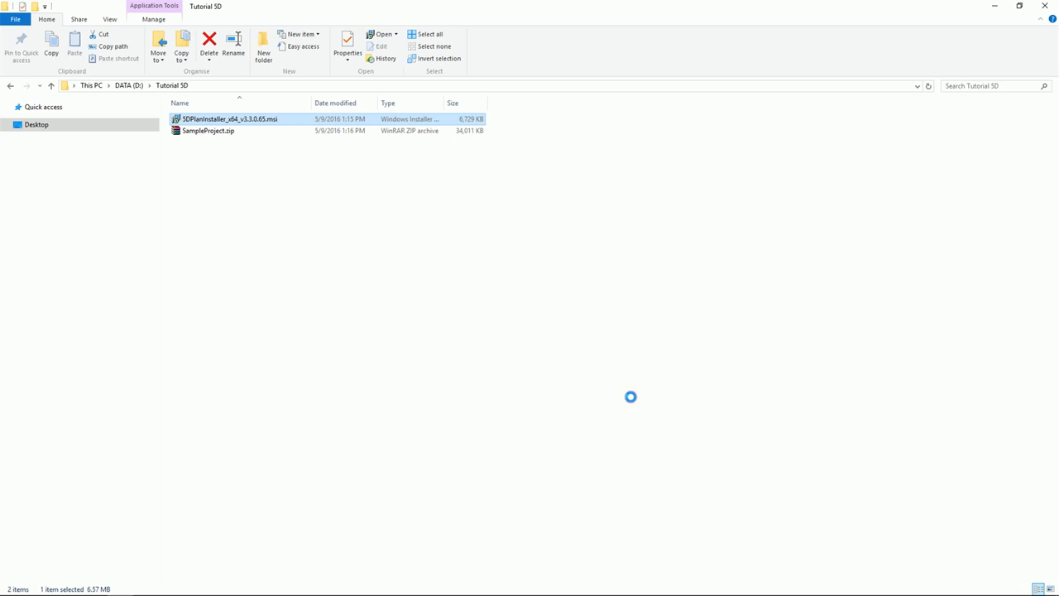
Step: Extract SampleProject.zip and Project.zip directly into the Tutorial 5D folder
{"action": "left_click", "coordinate": [191, 133]}
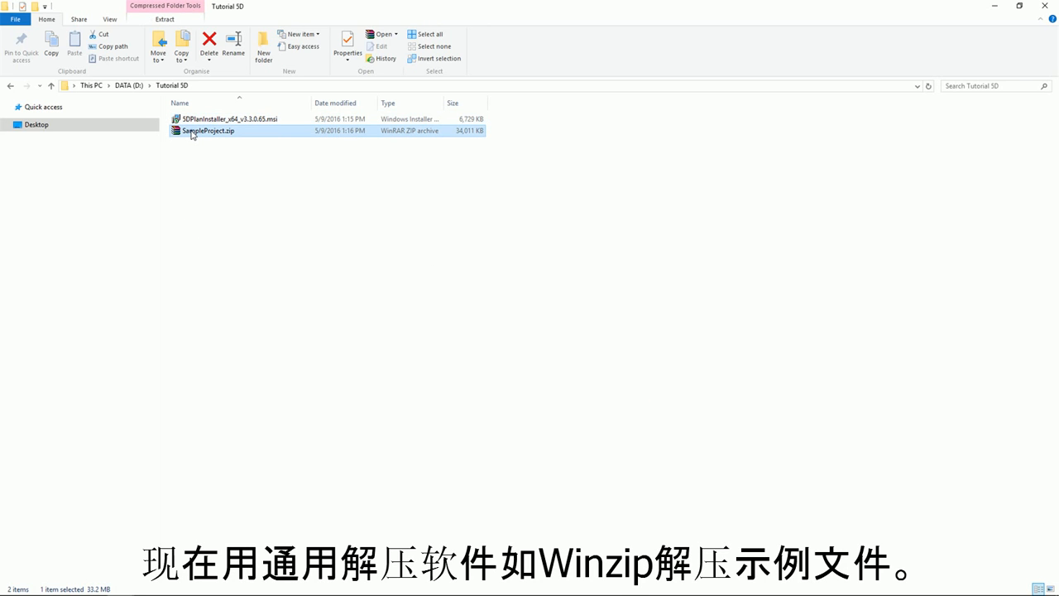
{"action": "right_click", "coordinate": [191, 133]}
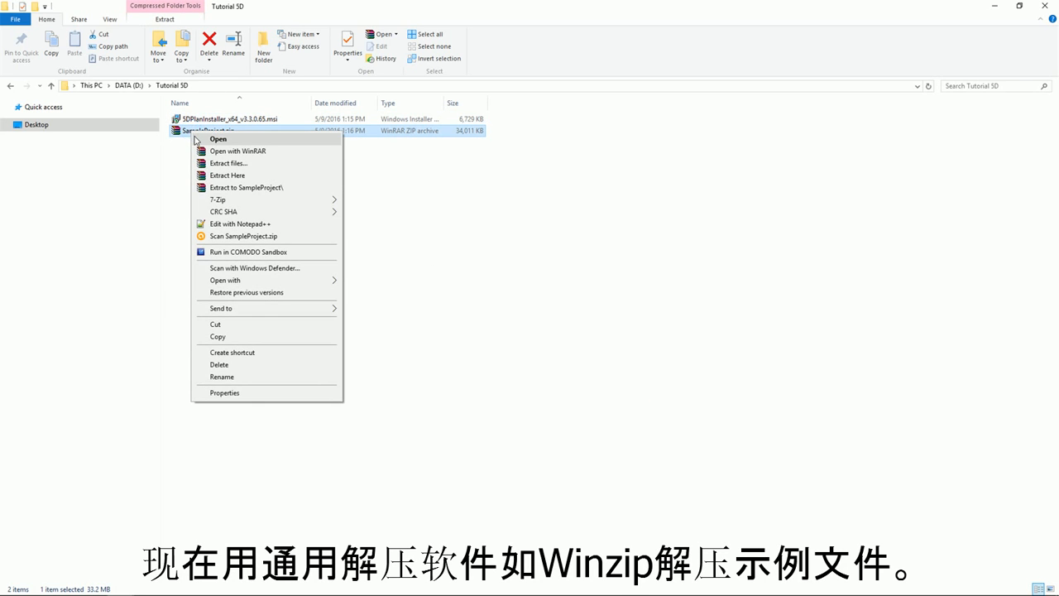
{"action": "left_click", "coordinate": [227, 176]}
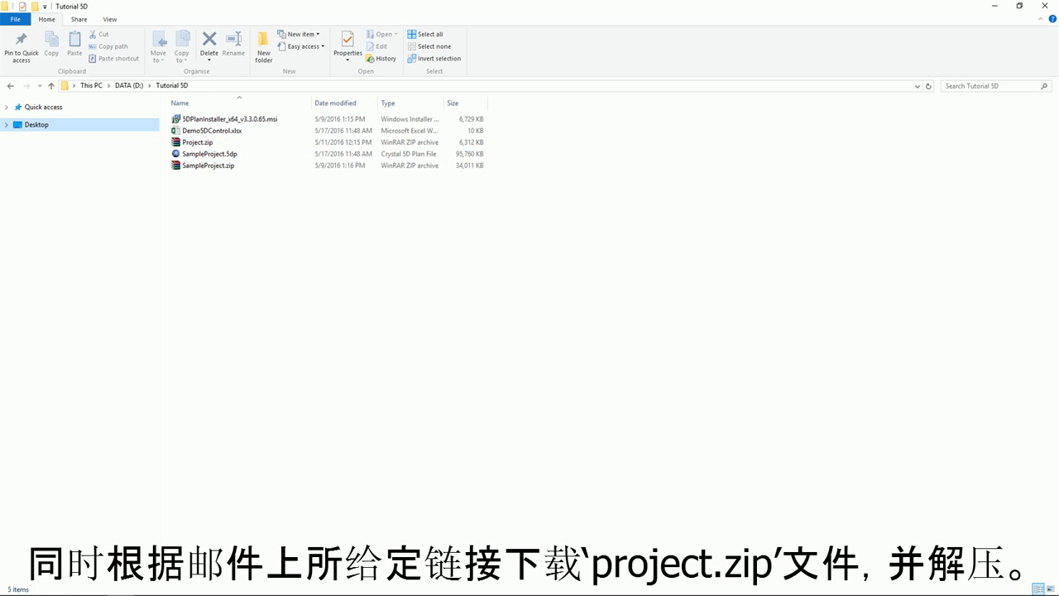
{"action": "left_click", "coordinate": [198, 142]}
{"action": "right_click", "coordinate": [203, 146]}
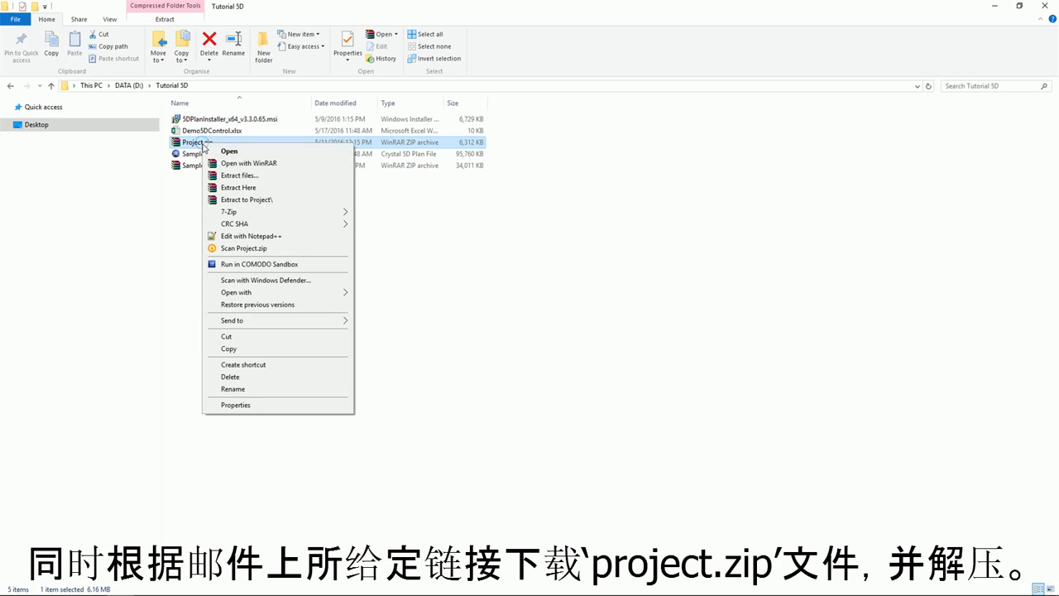
{"action": "left_click", "coordinate": [243, 187]}
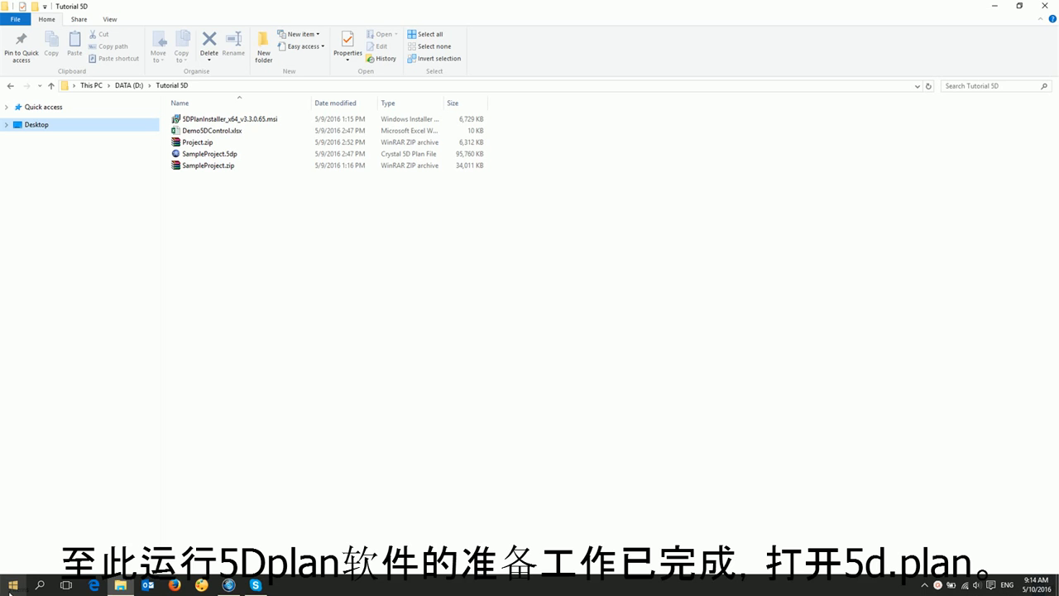
Step: Launch 5D.Plan R3.3 from the 5D.Vision program group in Windows
{"action": "left_click", "coordinate": [13, 586]}
{"action": "left_click", "coordinate": [28, 564]}
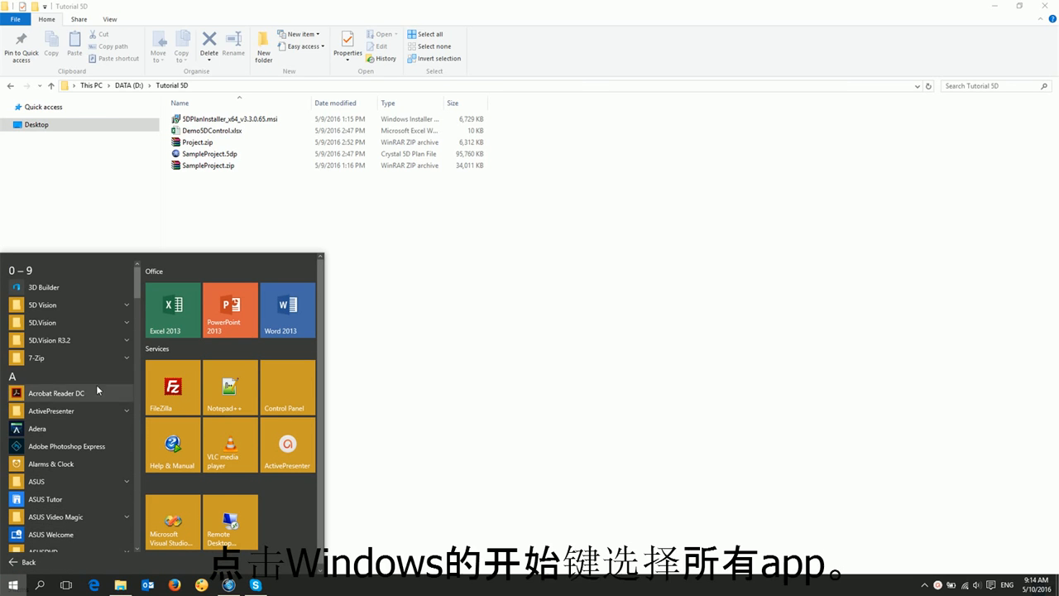
{"action": "left_click", "coordinate": [104, 323]}
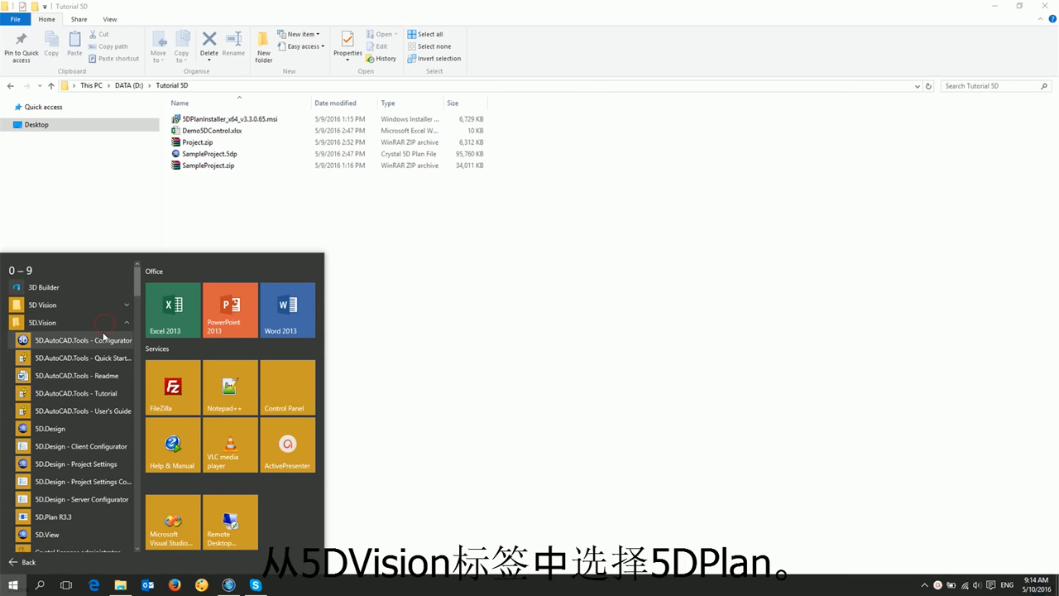
{"action": "left_click", "coordinate": [48, 517]}
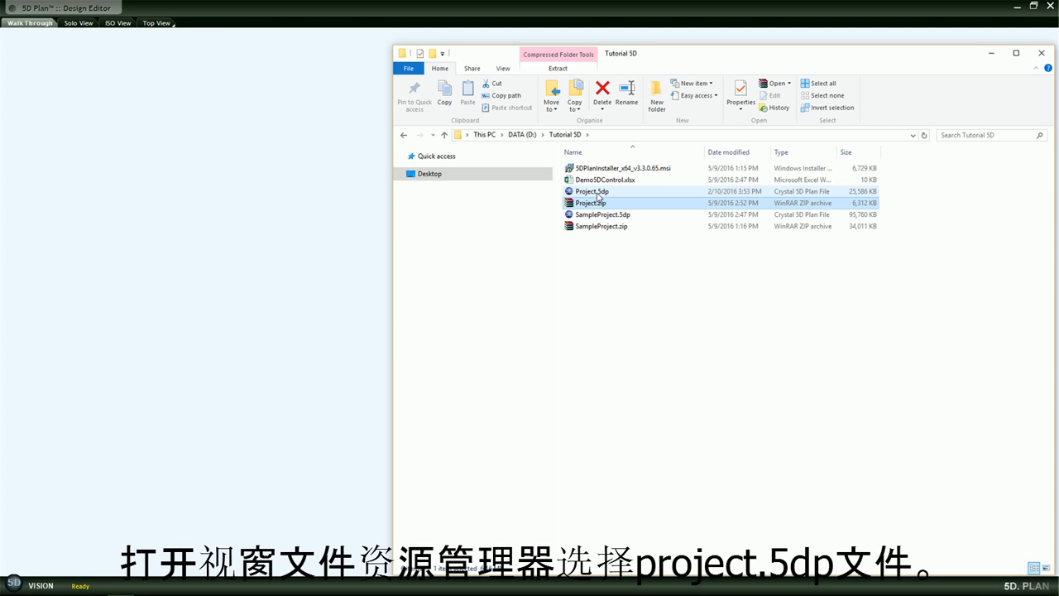
Step: Load Project.5dp from the Tutorial 5D folder into the Design Editor with all start-up viewboxes of the FAB sub design
{"action": "left_click_drag", "start_coordinate": [596, 193], "coordinate": [257, 212]}
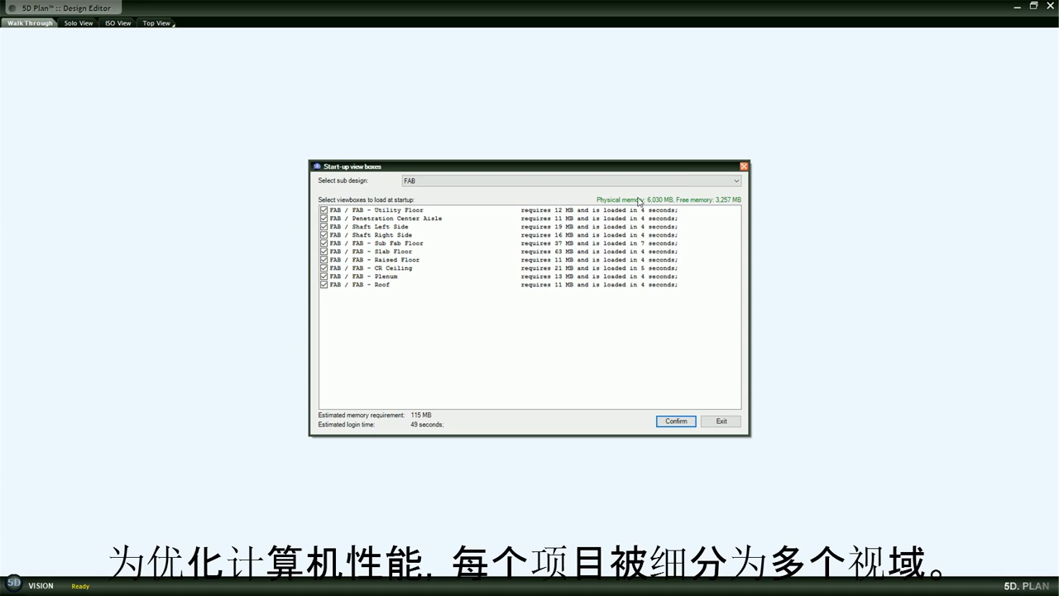
{"action": "left_click", "coordinate": [736, 180]}
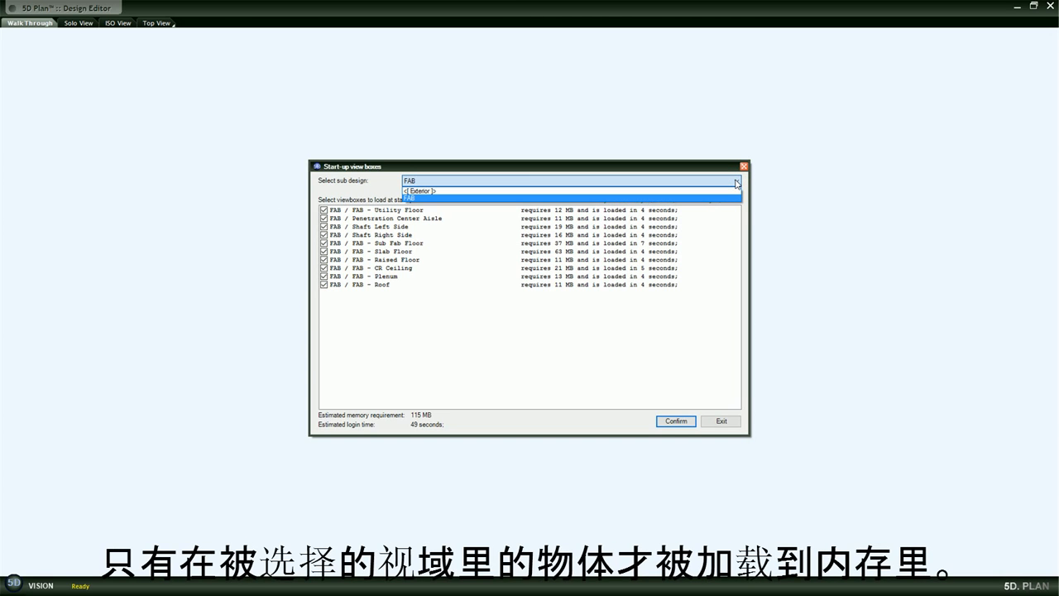
{"action": "left_click", "coordinate": [736, 181]}
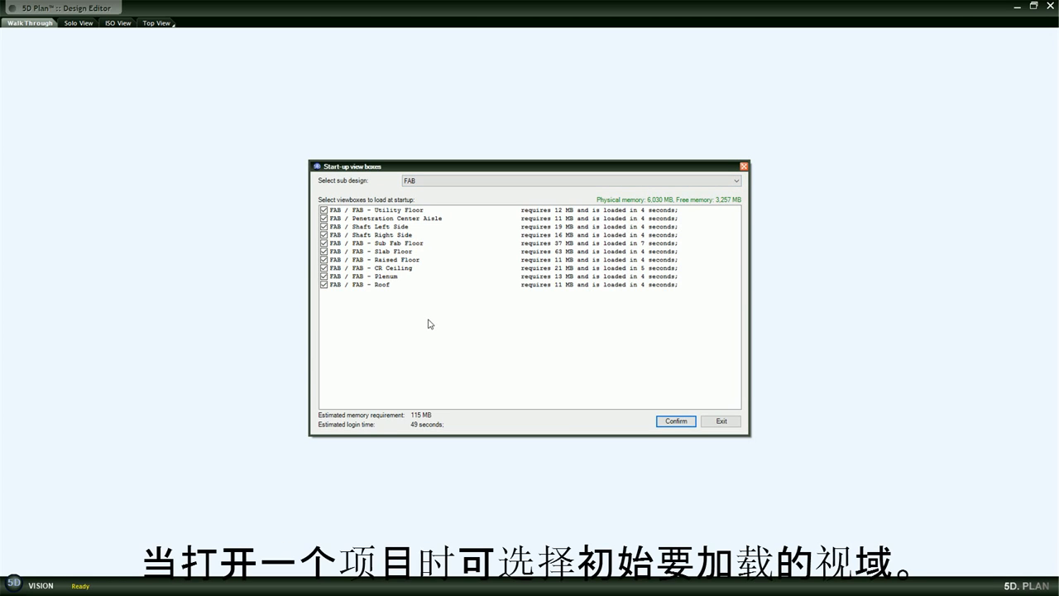
{"action": "left_click", "coordinate": [675, 422]}
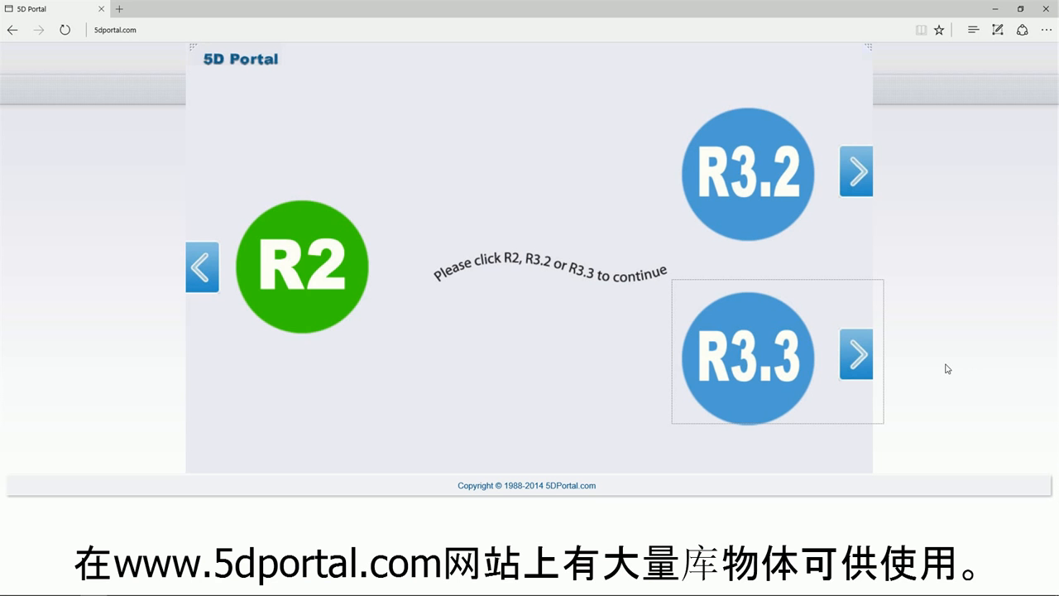
Step: On 5dportal.com in the browser, enter the R3.3 library and show Ingersoll Rand's compressors in the CDA category
{"action": "left_click", "coordinate": [740, 356]}
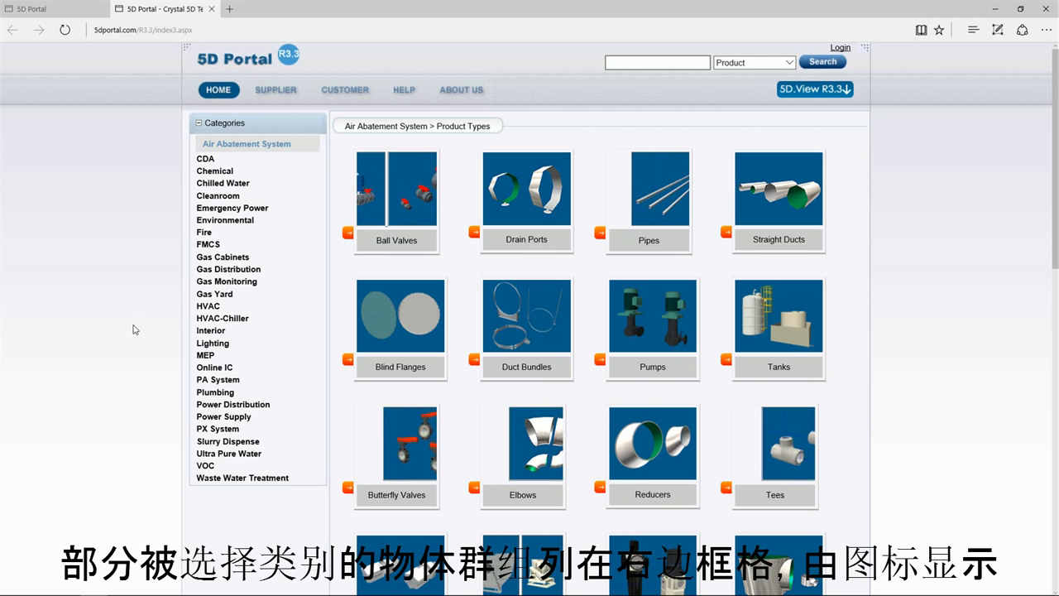
{"action": "left_click", "coordinate": [206, 160]}
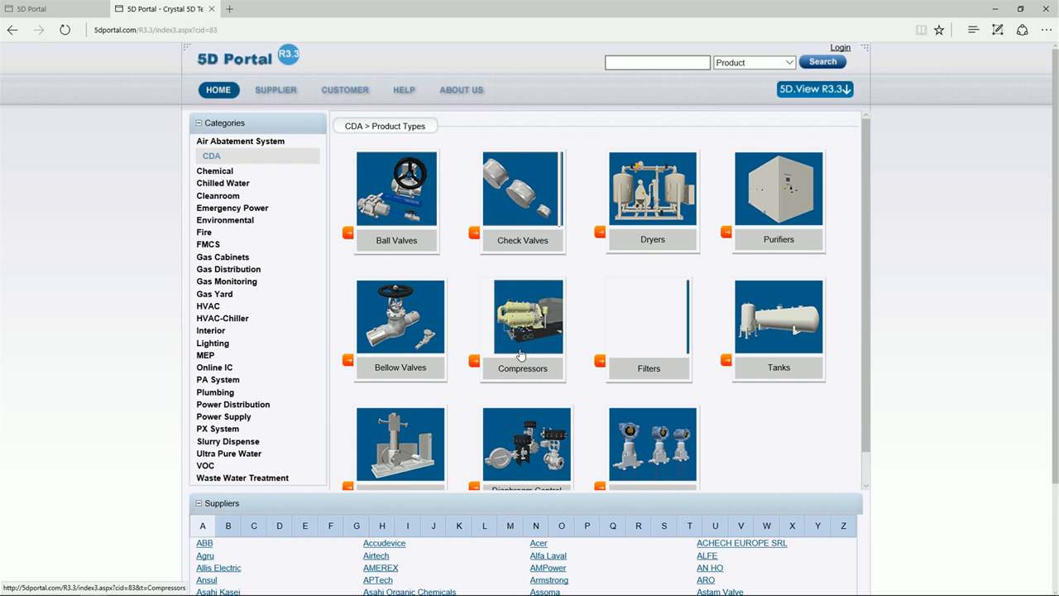
{"action": "left_click", "coordinate": [520, 355]}
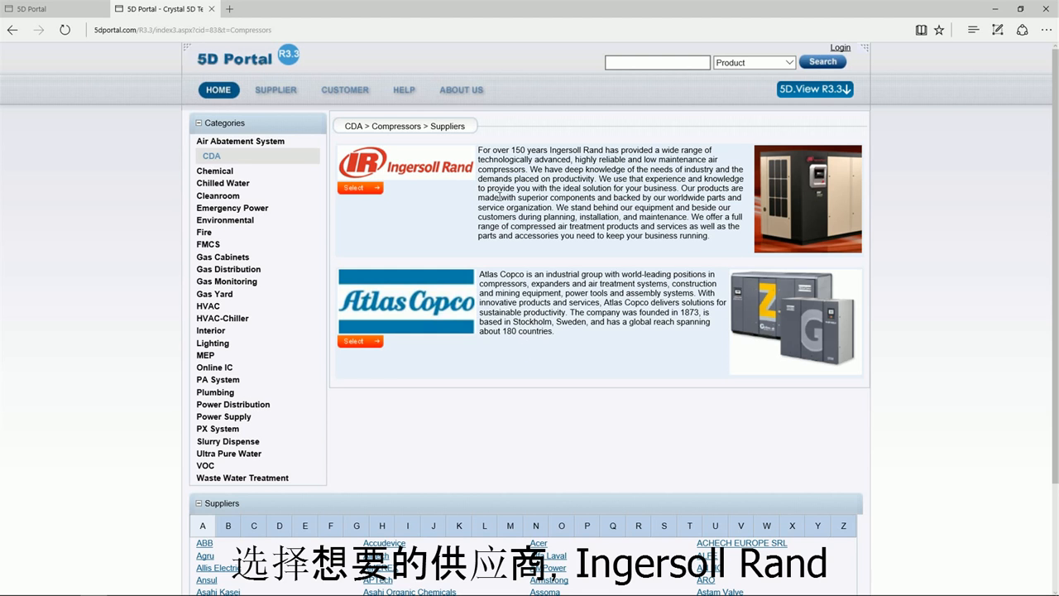
{"action": "left_click", "coordinate": [374, 174]}
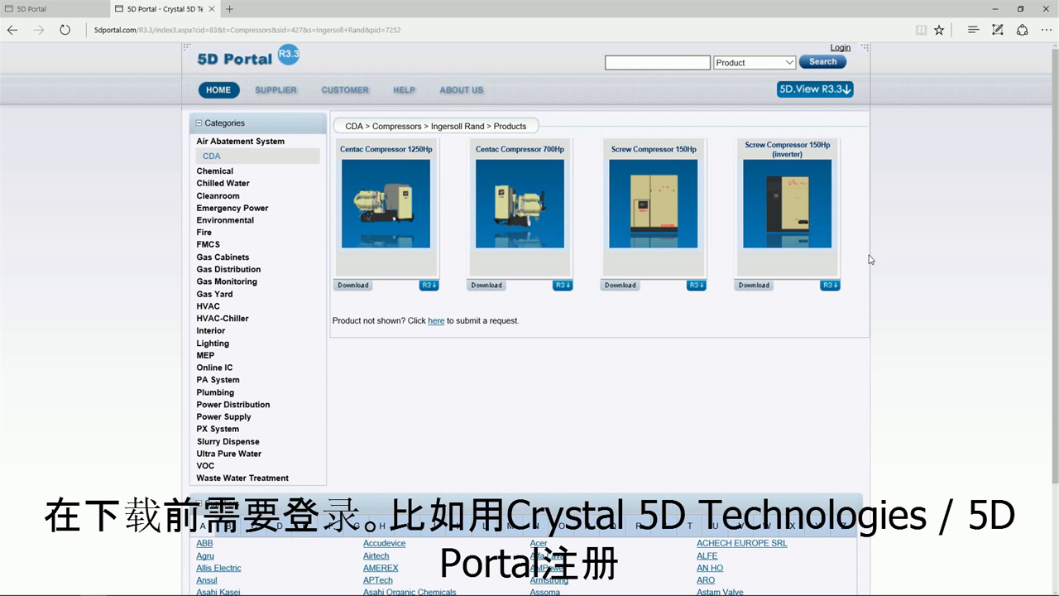
Step: Log in to 5D Portal with the account username and password, and download the R3 object of the Centac Compressor 700Hp
{"action": "left_click", "coordinate": [839, 47]}
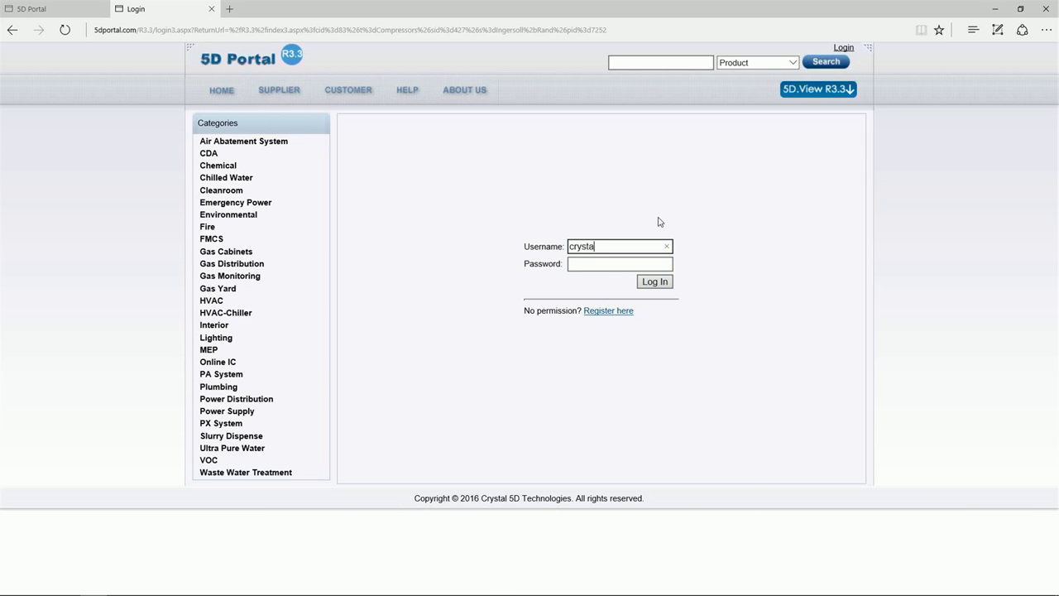
{"action": "left_click", "coordinate": [593, 262]}
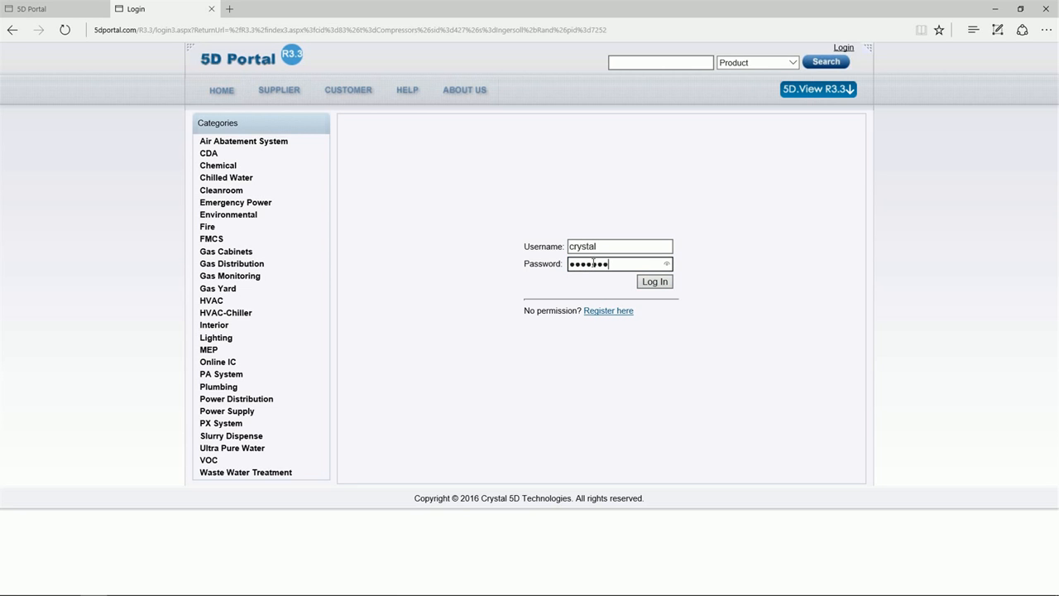
{"action": "key", "text": "Return"}
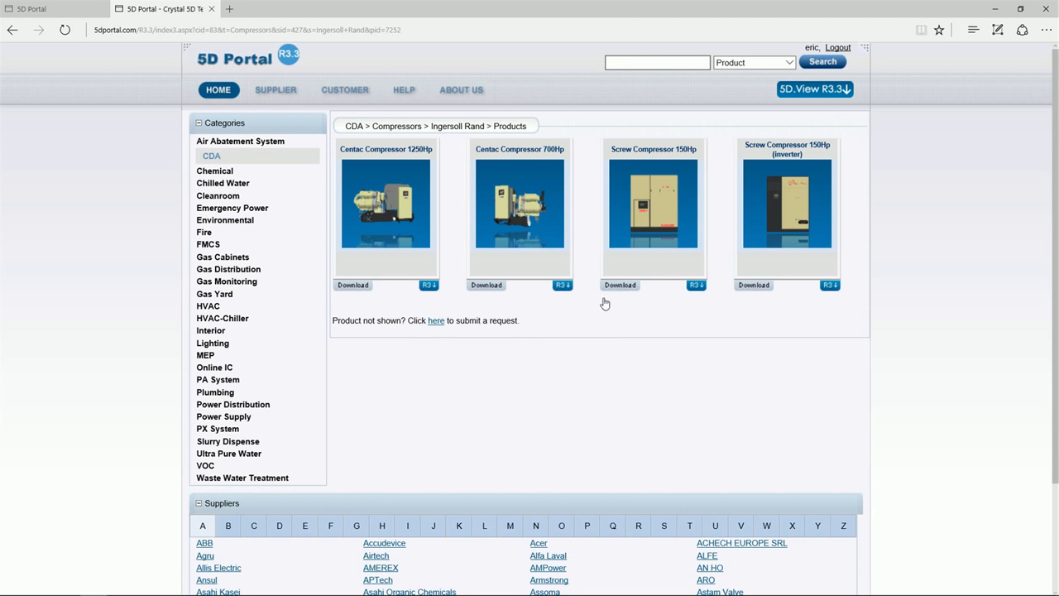
{"action": "left_click", "coordinate": [562, 286]}
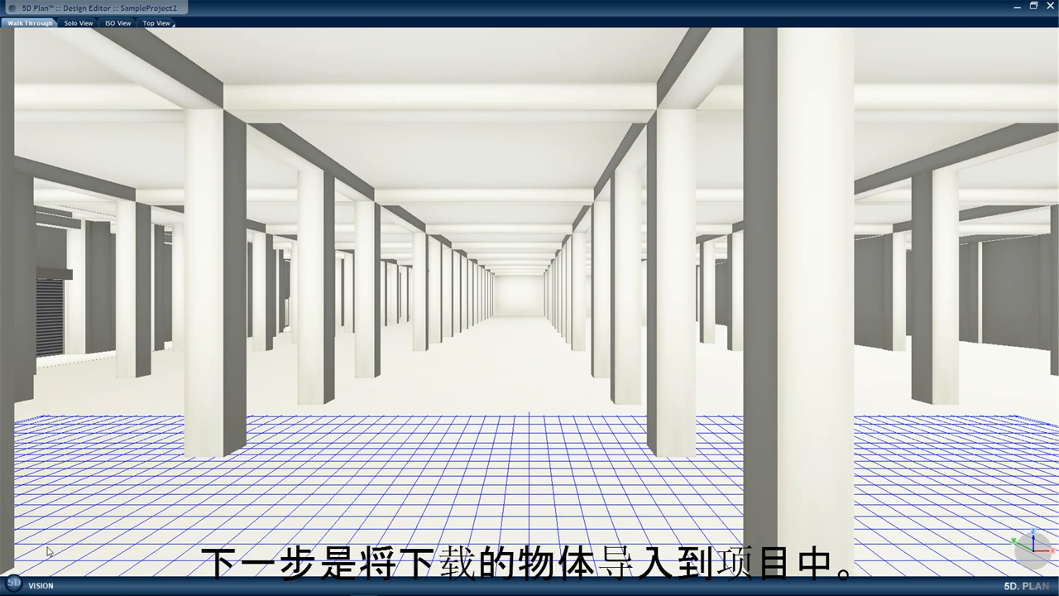
Step: Enter the Library Editor and start importing a 5D object into the Systems of FAB (System library) database
{"action": "left_click", "coordinate": [13, 583]}
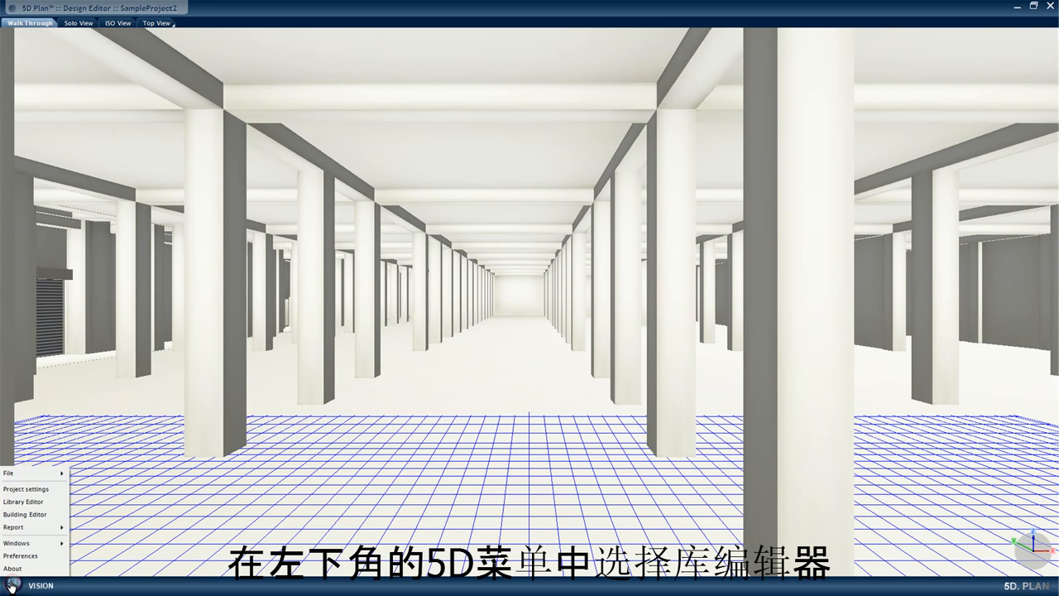
{"action": "left_click", "coordinate": [27, 503]}
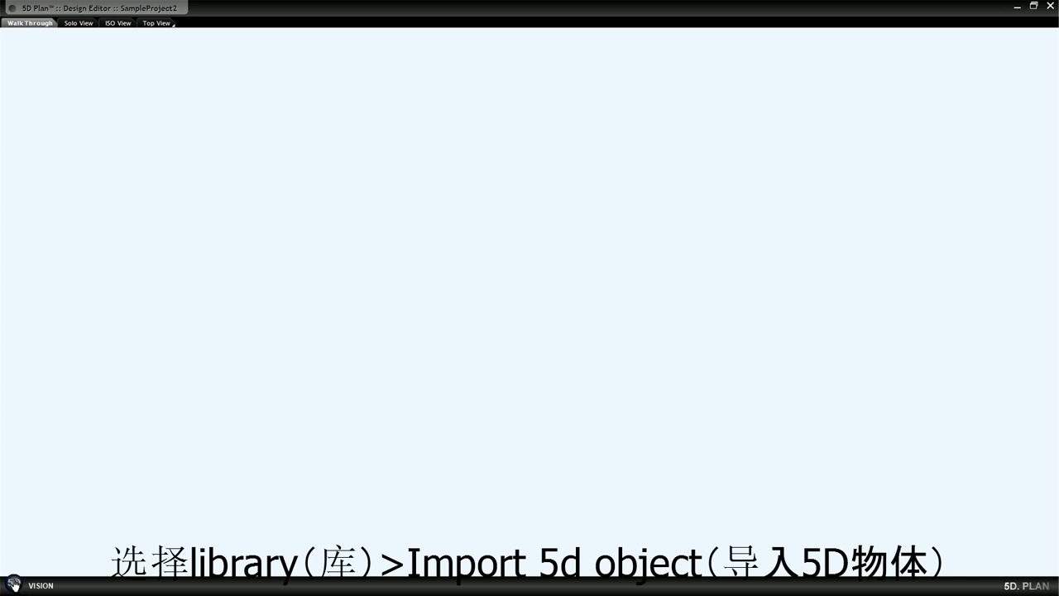
{"action": "left_click", "coordinate": [12, 584]}
{"action": "mouse_move", "coordinate": [32, 563]}
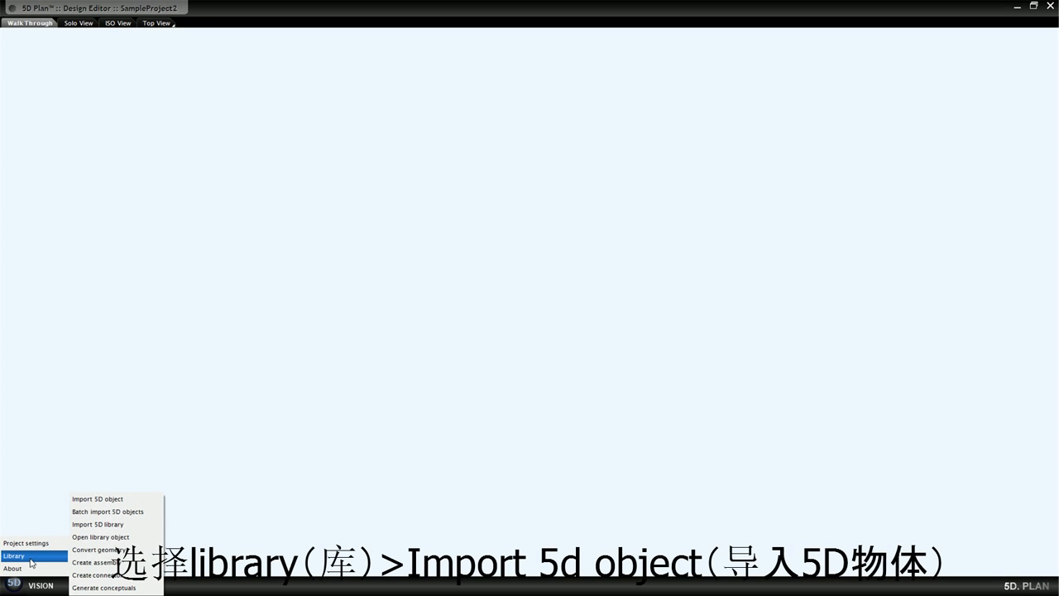
{"action": "left_click", "coordinate": [133, 500]}
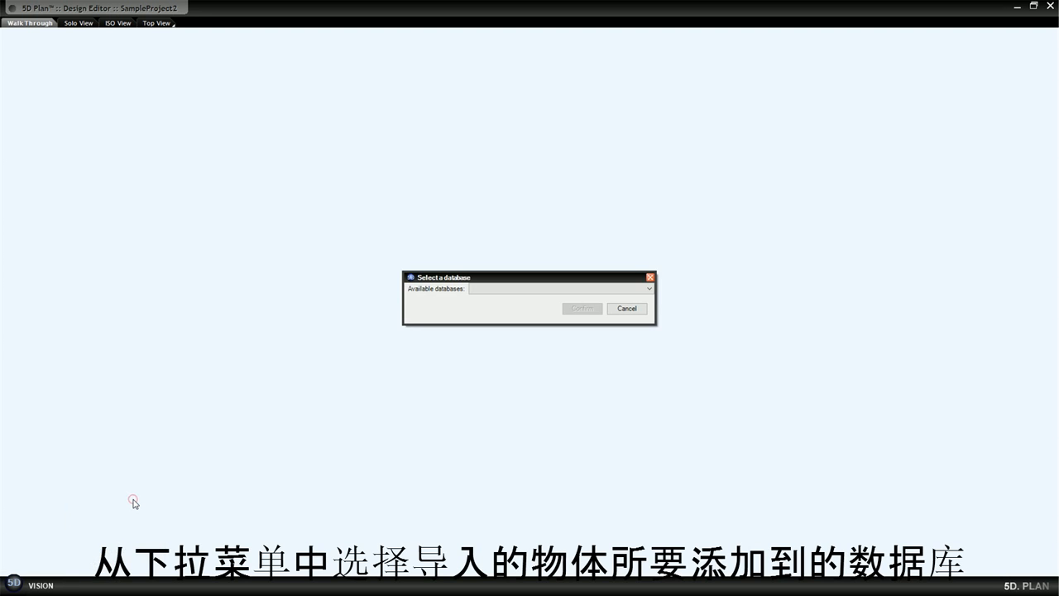
{"action": "left_click", "coordinate": [575, 289]}
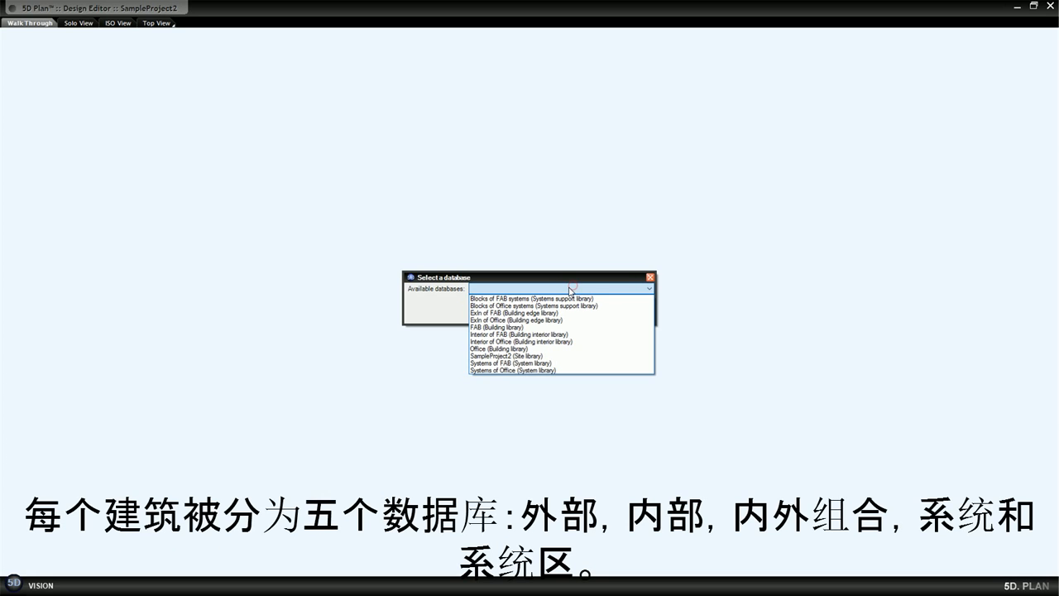
{"action": "left_click", "coordinate": [524, 366]}
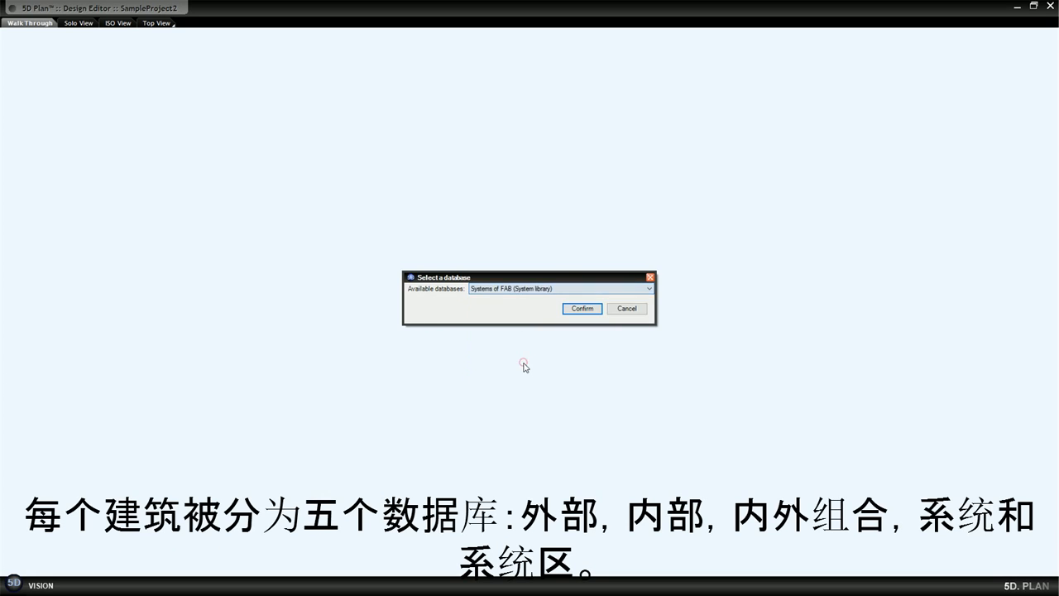
{"action": "left_click", "coordinate": [580, 307]}
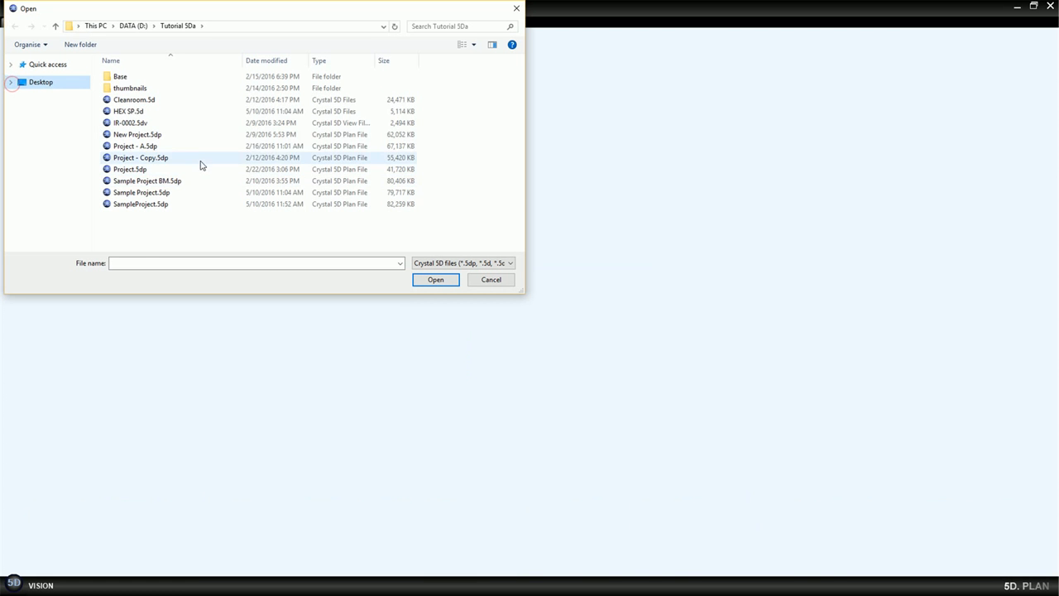
Step: Import IR-0002.5dv from the Tutorial 5Da folder with all of its templates selected
{"action": "left_click", "coordinate": [137, 123]}
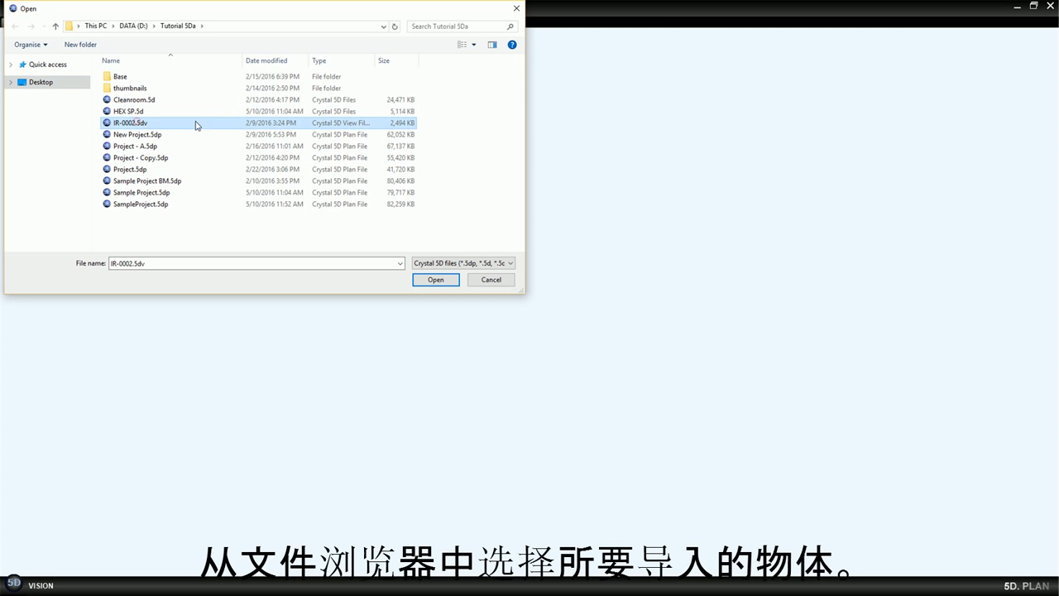
{"action": "left_click", "coordinate": [436, 279]}
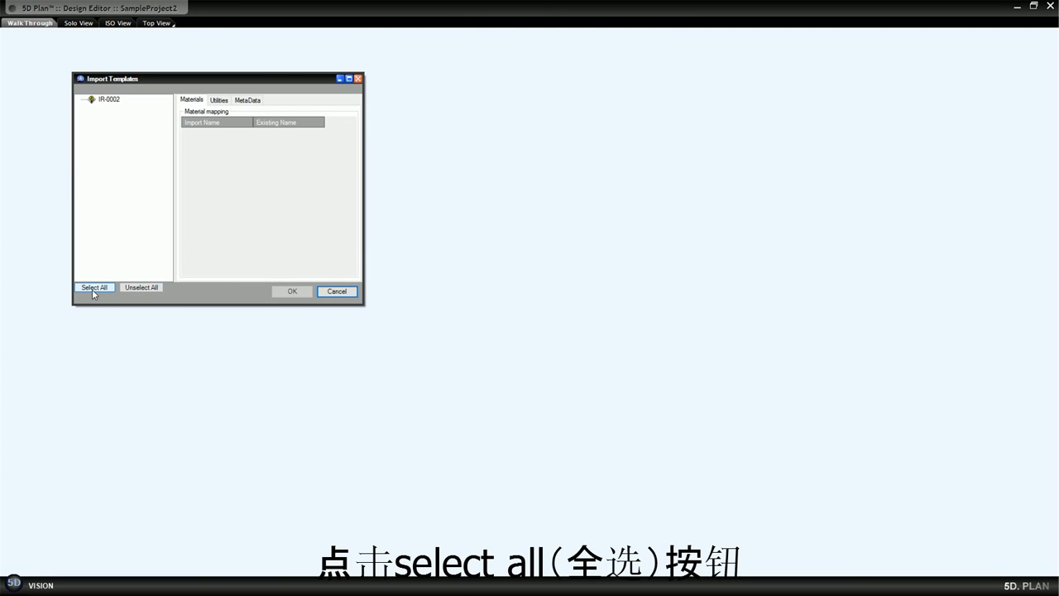
{"action": "left_click", "coordinate": [93, 289]}
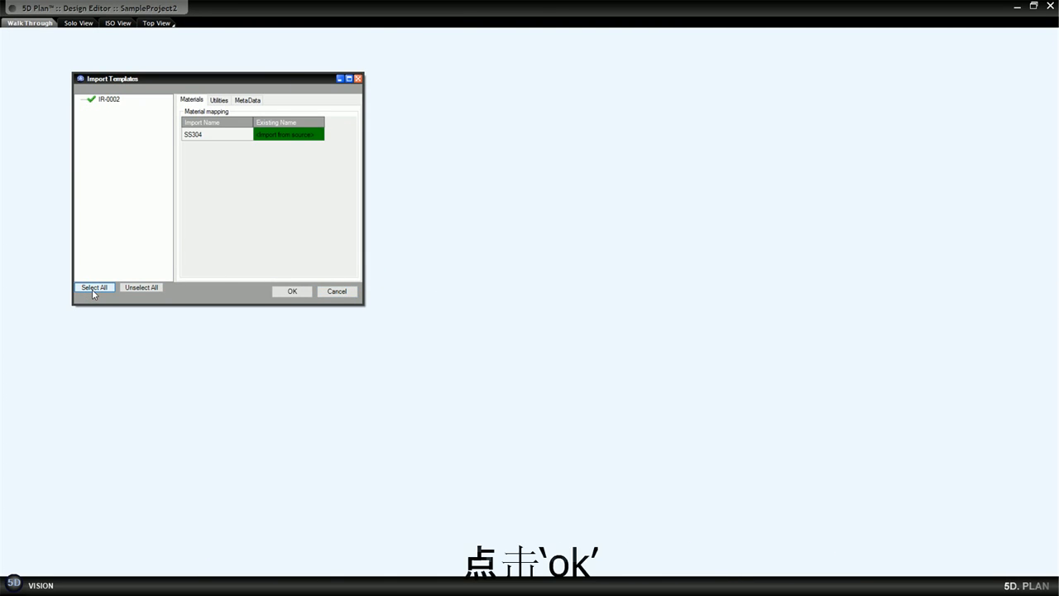
{"action": "left_click", "coordinate": [293, 291]}
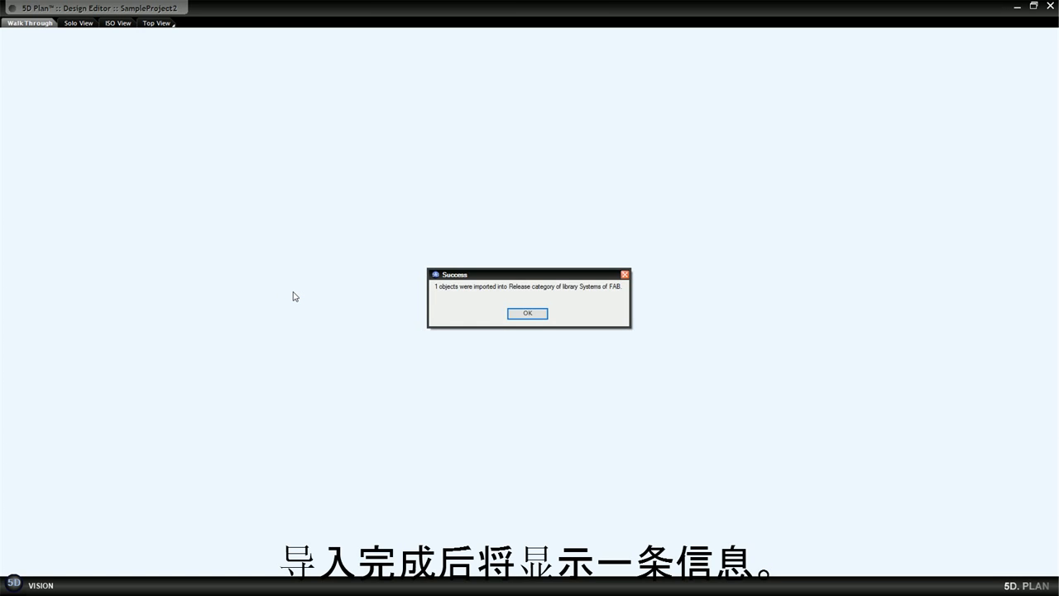
{"action": "left_click", "coordinate": [536, 316]}
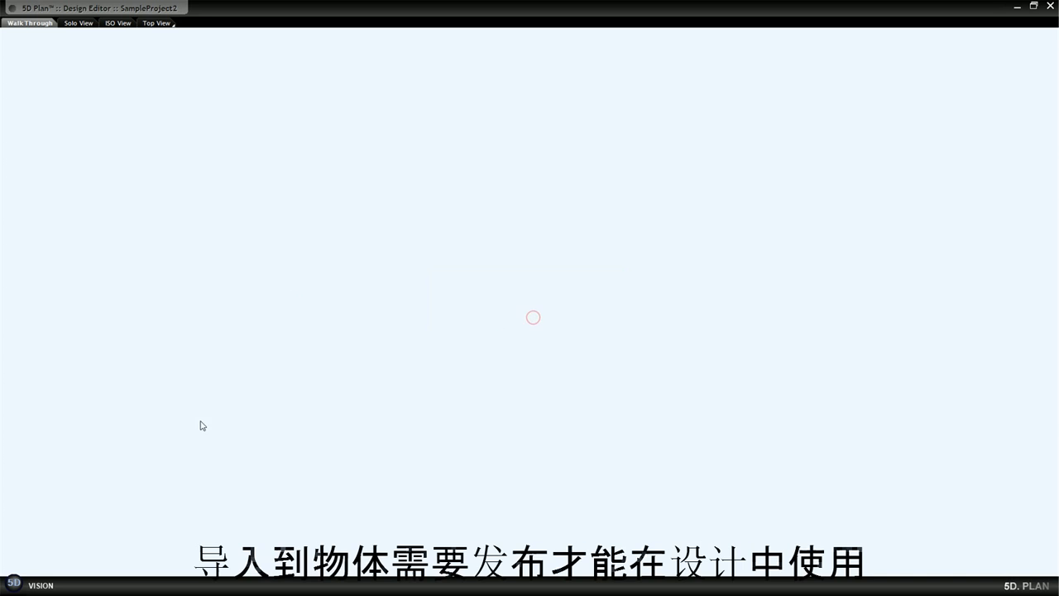
Step: In the project settings, add a category named CDA to the Systems of FAB (System library) database
{"action": "left_click", "coordinate": [13, 584]}
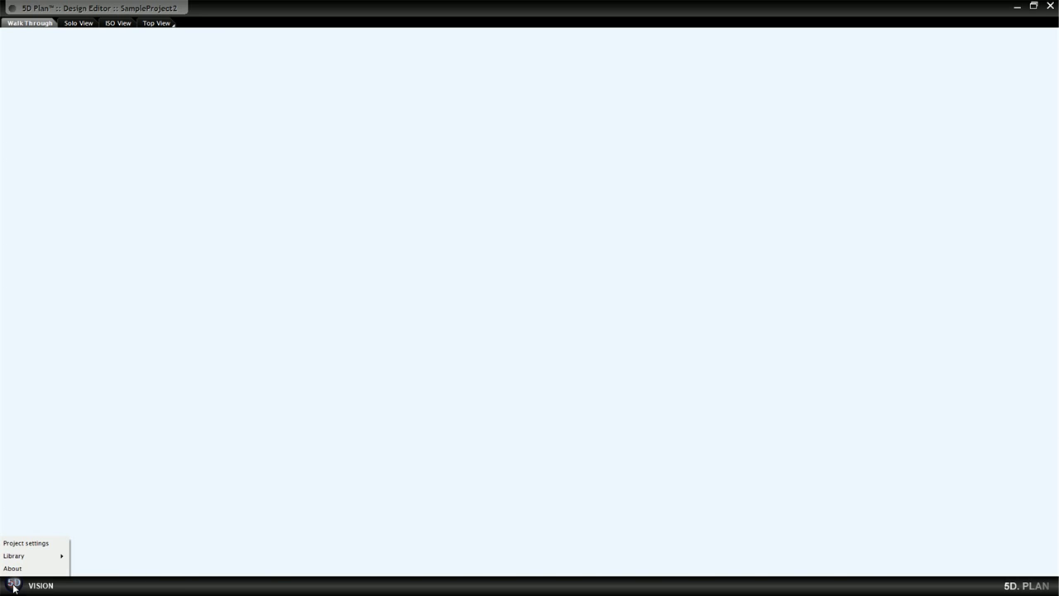
{"action": "left_click", "coordinate": [18, 543]}
{"action": "left_click", "coordinate": [42, 228]}
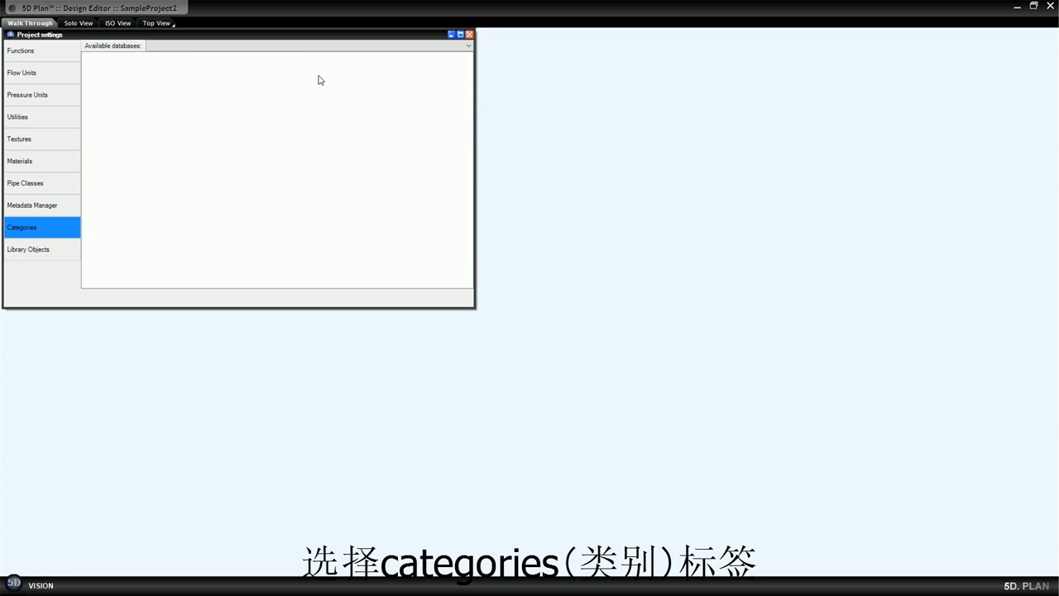
{"action": "left_click", "coordinate": [415, 45]}
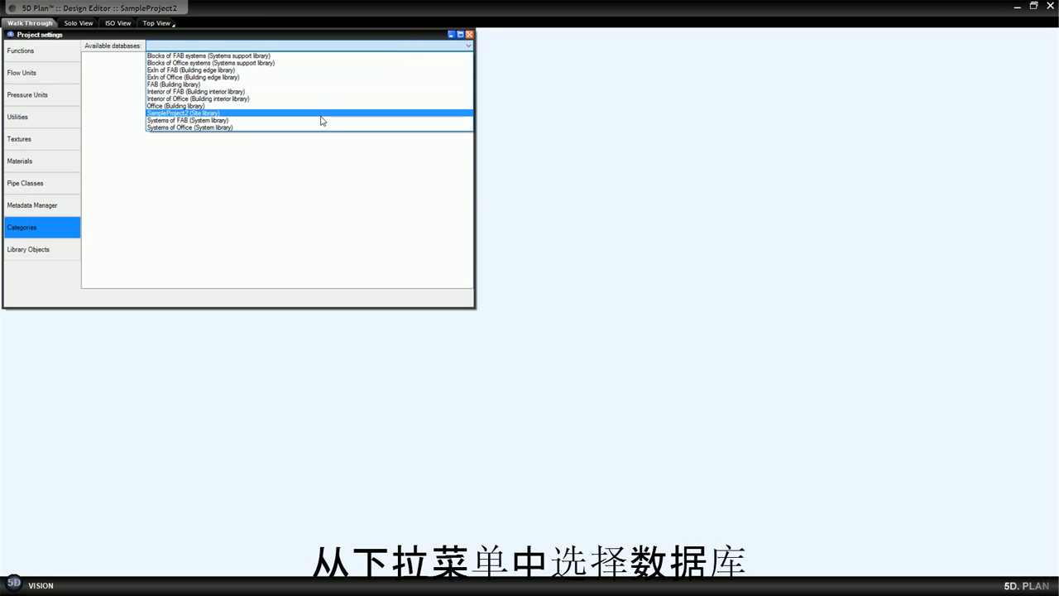
{"action": "left_click", "coordinate": [321, 121]}
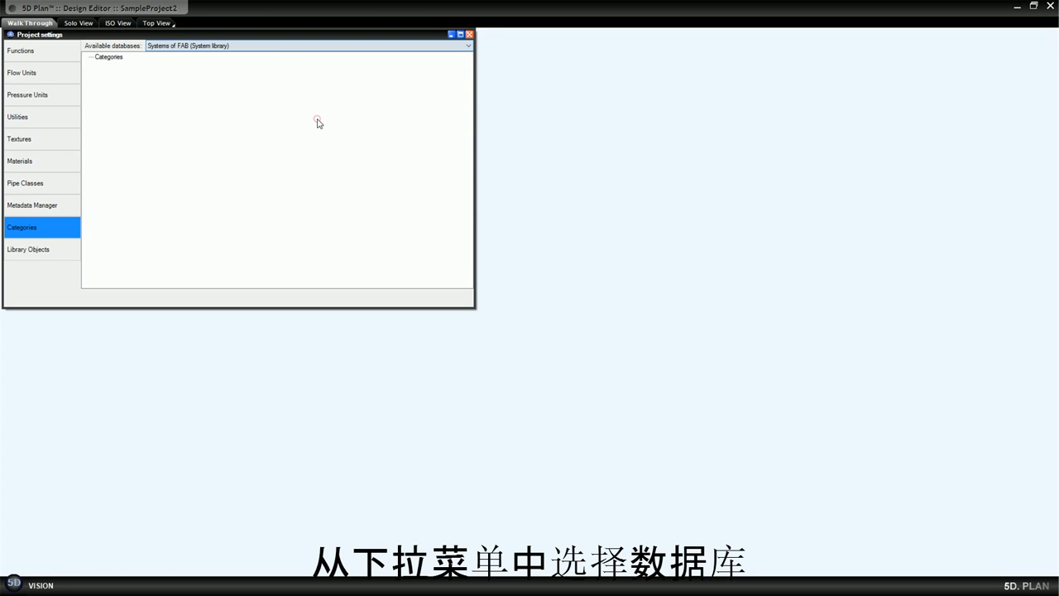
{"action": "right_click", "coordinate": [117, 60]}
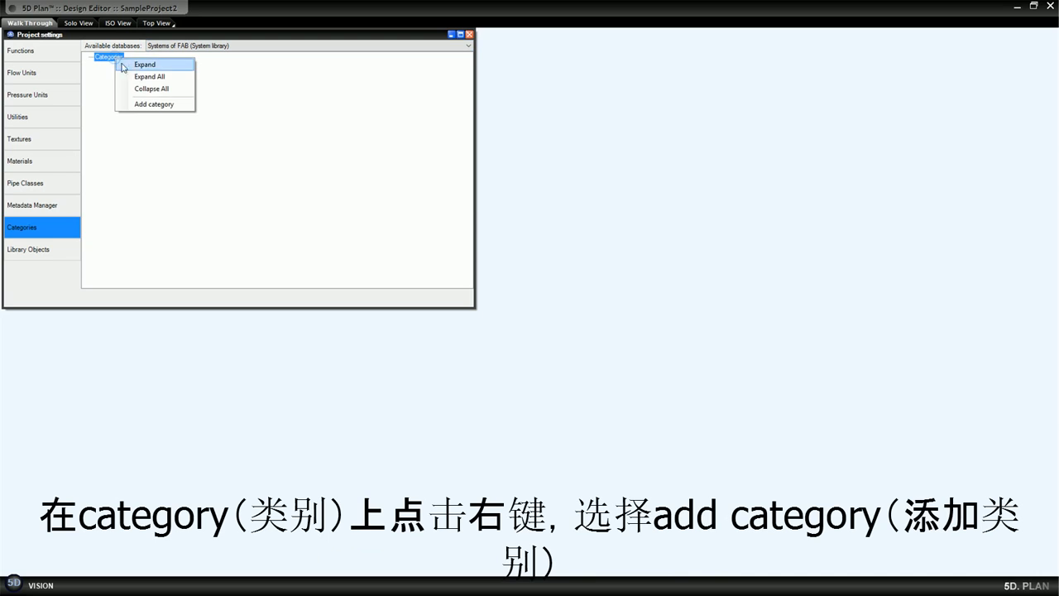
{"action": "left_click", "coordinate": [149, 105]}
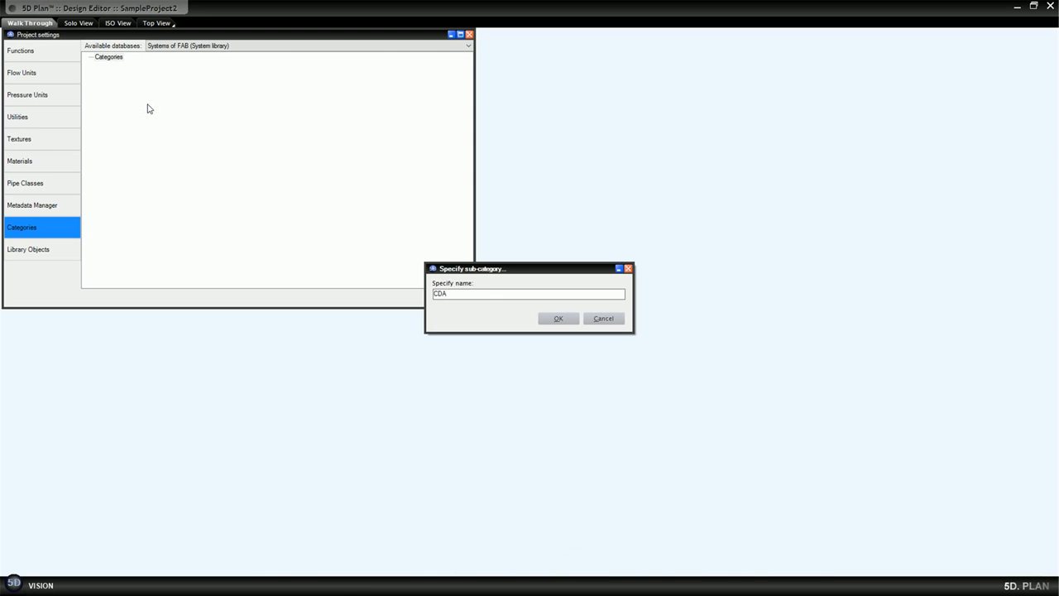
{"action": "left_click", "coordinate": [556, 318]}
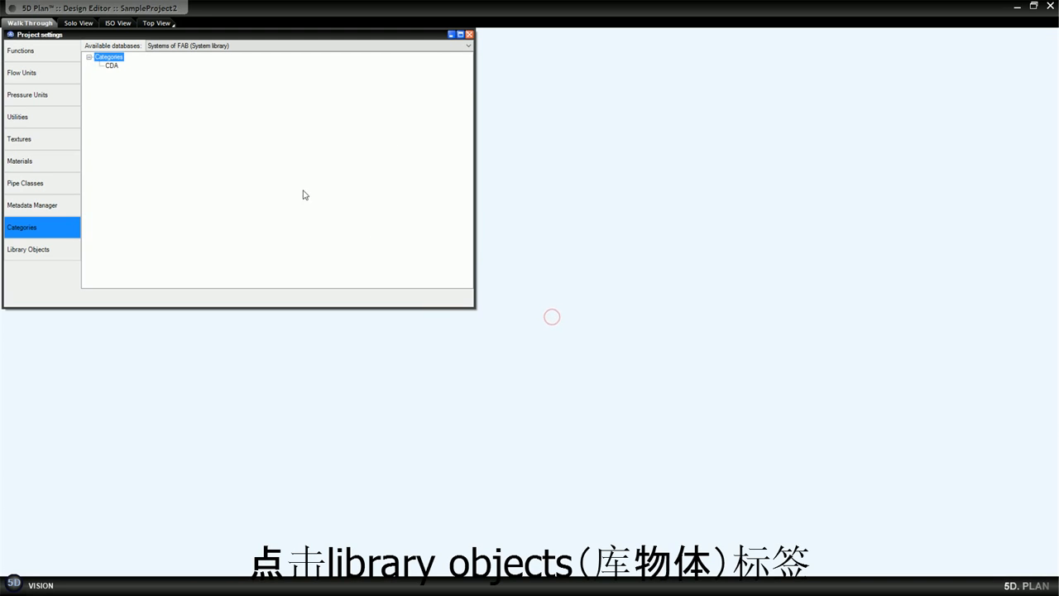
Step: Move the imported compressor IR-0002 from Release to the CDA category, check it there, and close the project settings
{"action": "left_click", "coordinate": [34, 249]}
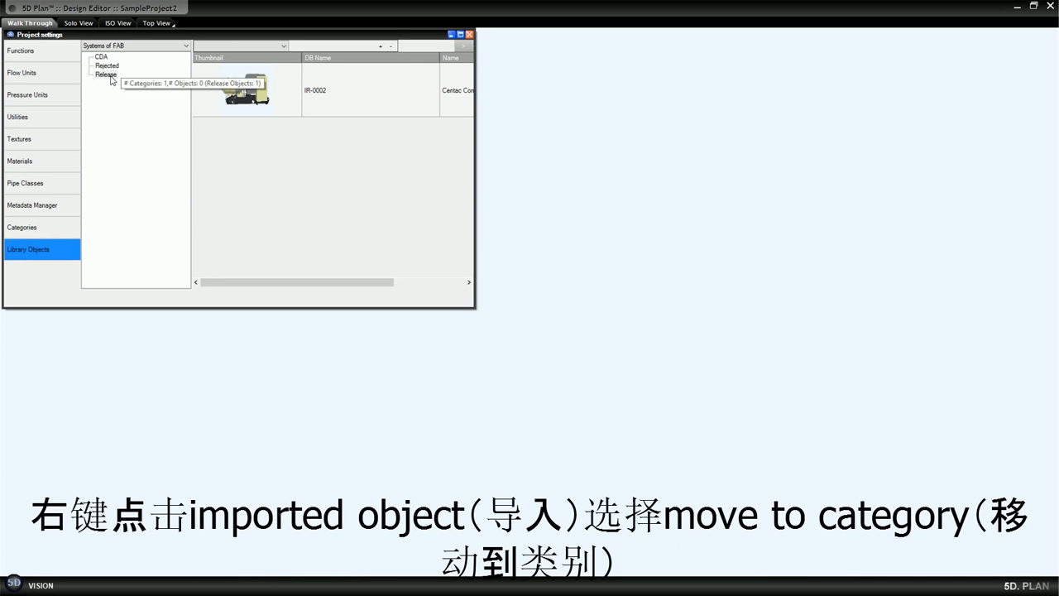
{"action": "left_click", "coordinate": [263, 97]}
{"action": "right_click", "coordinate": [261, 94]}
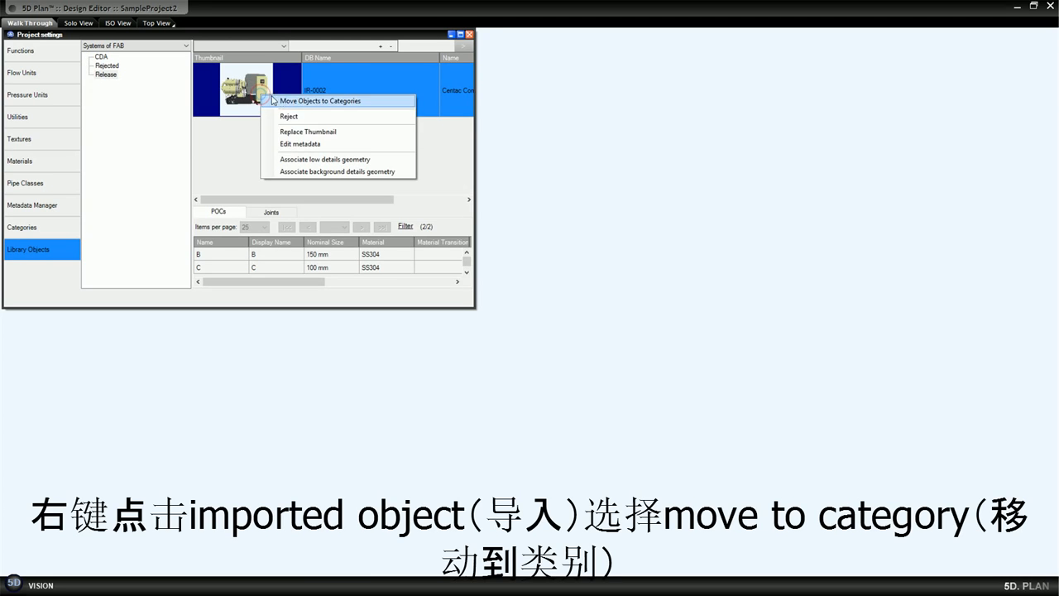
{"action": "left_click", "coordinate": [332, 102]}
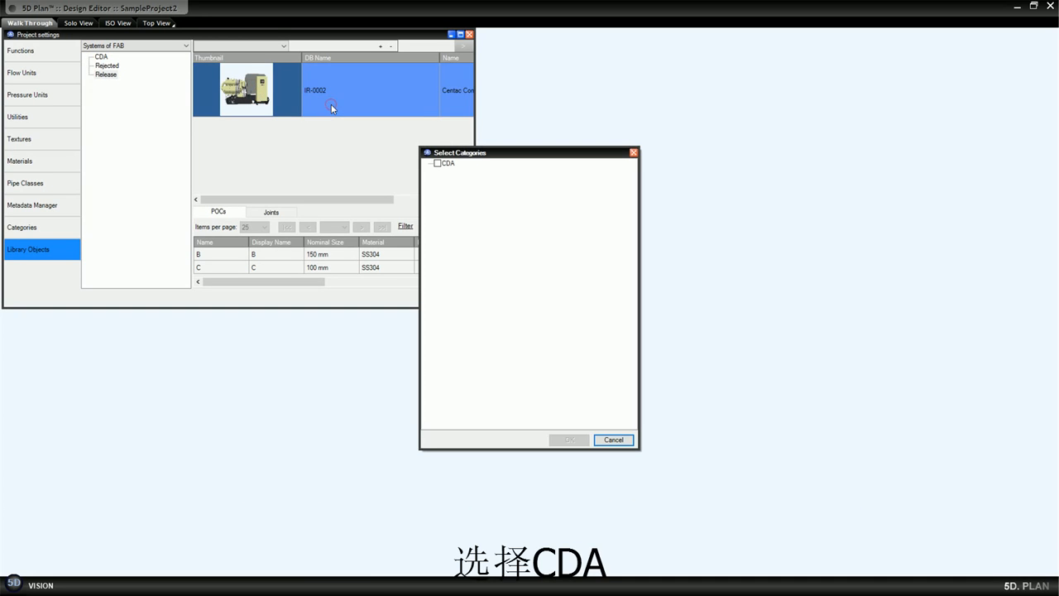
{"action": "left_click", "coordinate": [438, 164]}
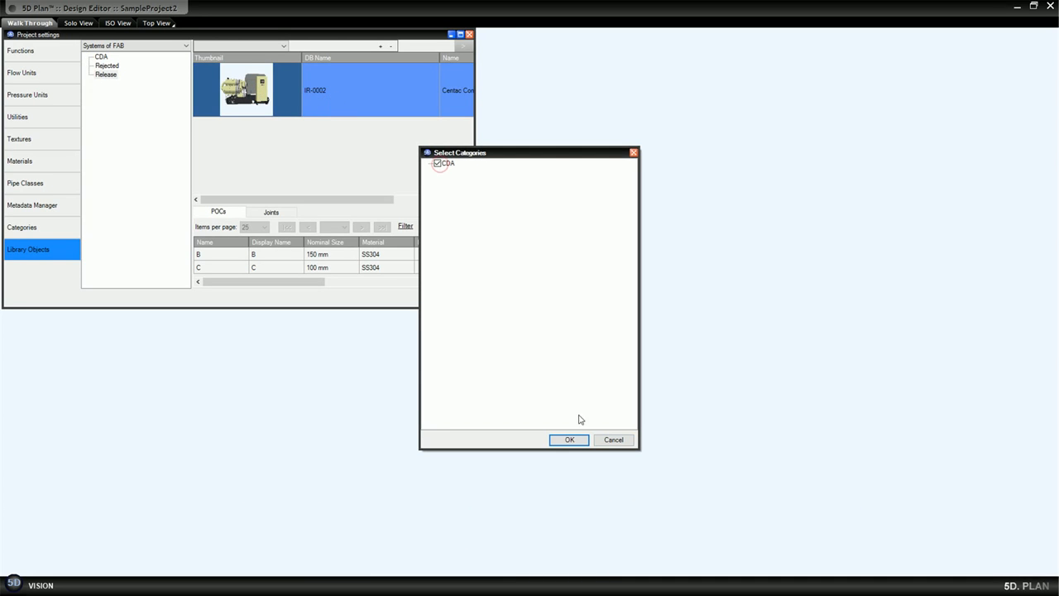
{"action": "left_click", "coordinate": [569, 440]}
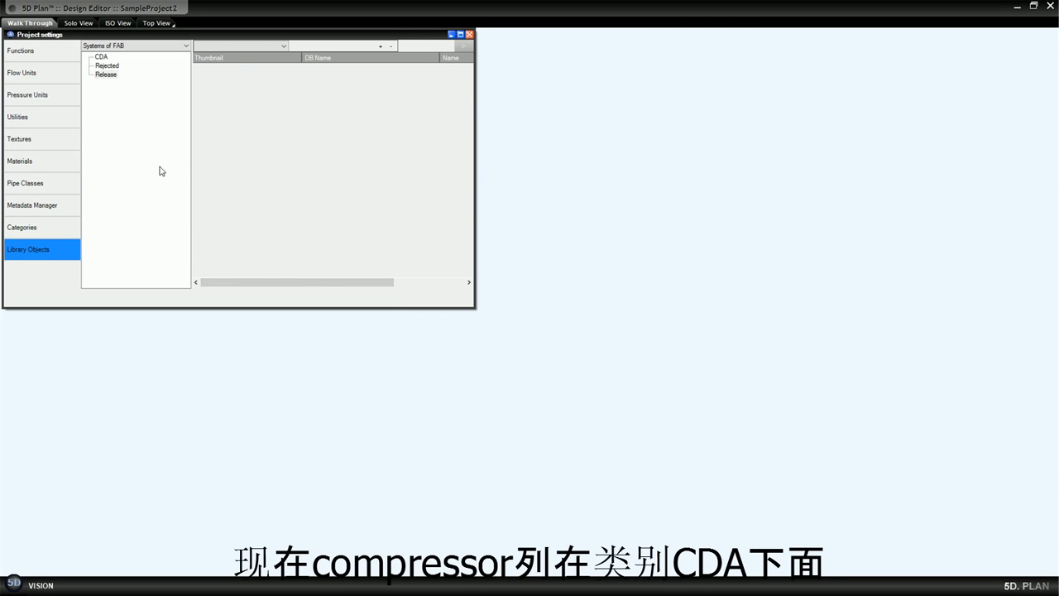
{"action": "left_click", "coordinate": [101, 56]}
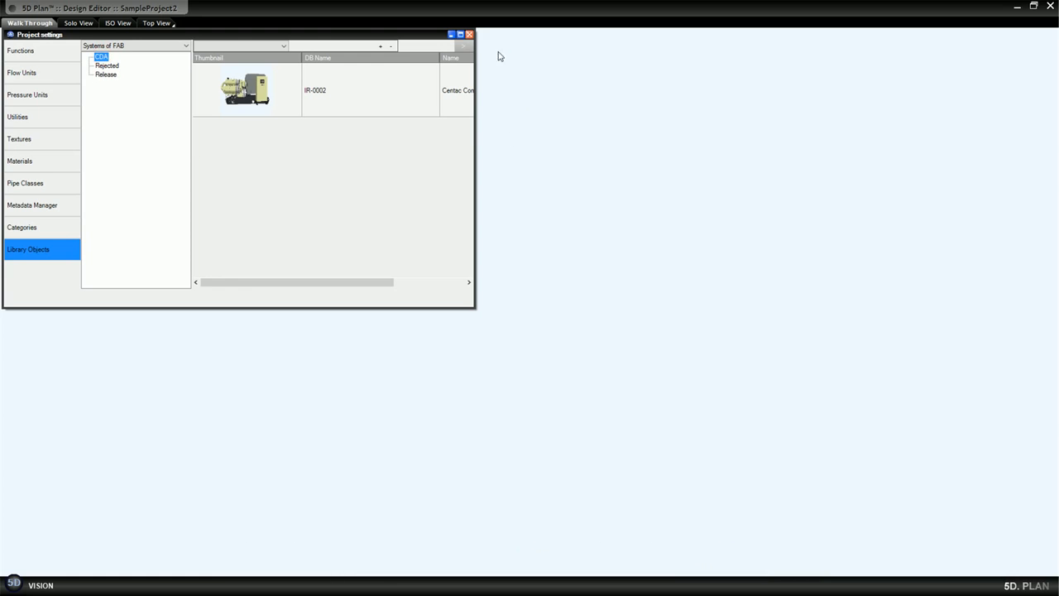
{"action": "left_click", "coordinate": [469, 34]}
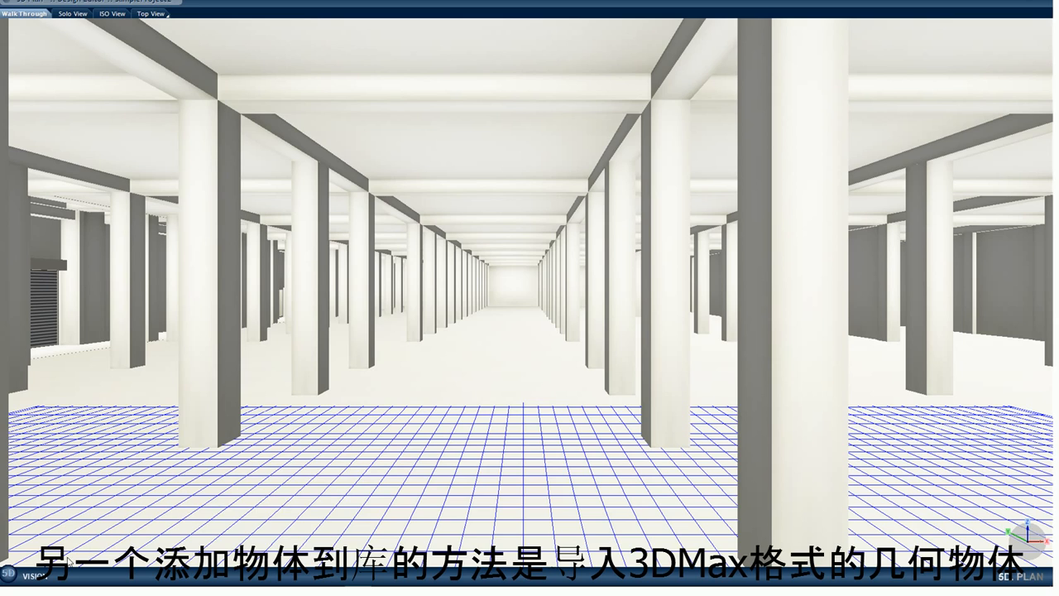
Step: Enter the Library Editor again and start a geometry conversion into the Systems of FAB (System library) database
{"action": "left_click", "coordinate": [6, 575]}
{"action": "left_click", "coordinate": [20, 496]}
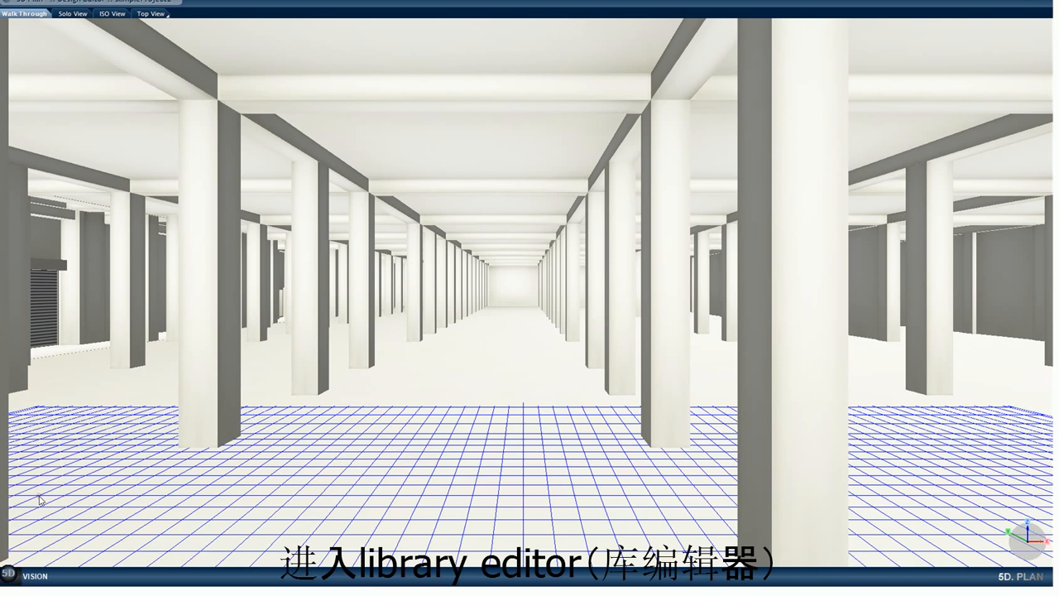
{"action": "left_click", "coordinate": [7, 574]}
{"action": "mouse_move", "coordinate": [24, 534]}
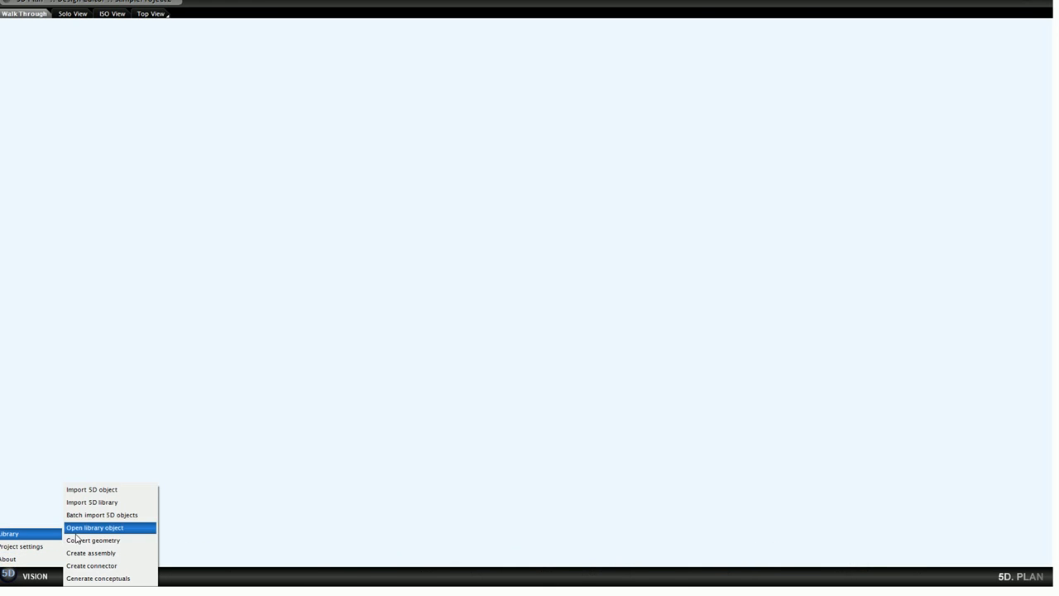
{"action": "left_click", "coordinate": [88, 540]}
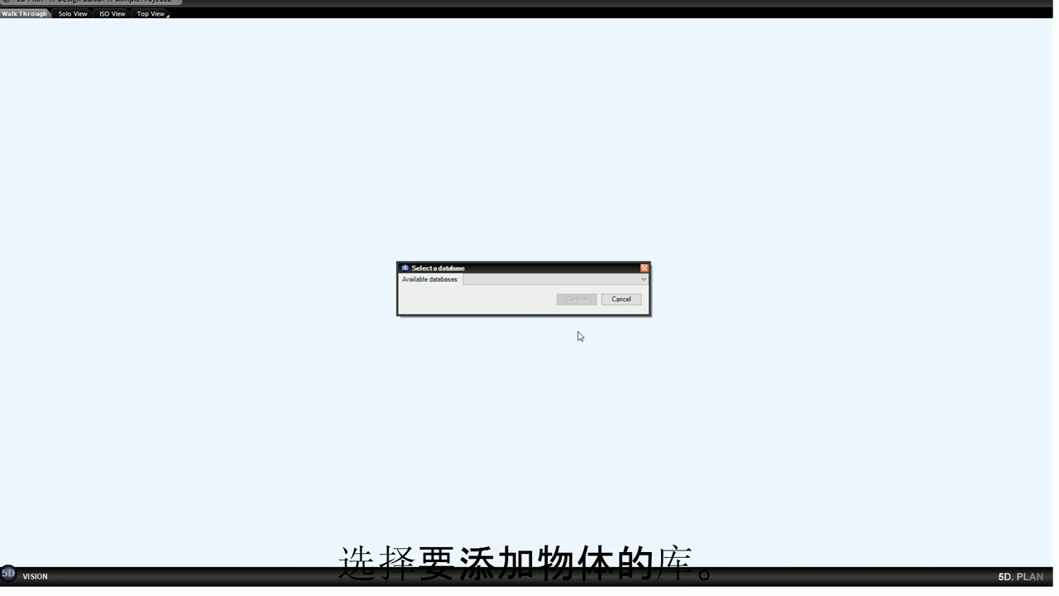
{"action": "left_click", "coordinate": [594, 280]}
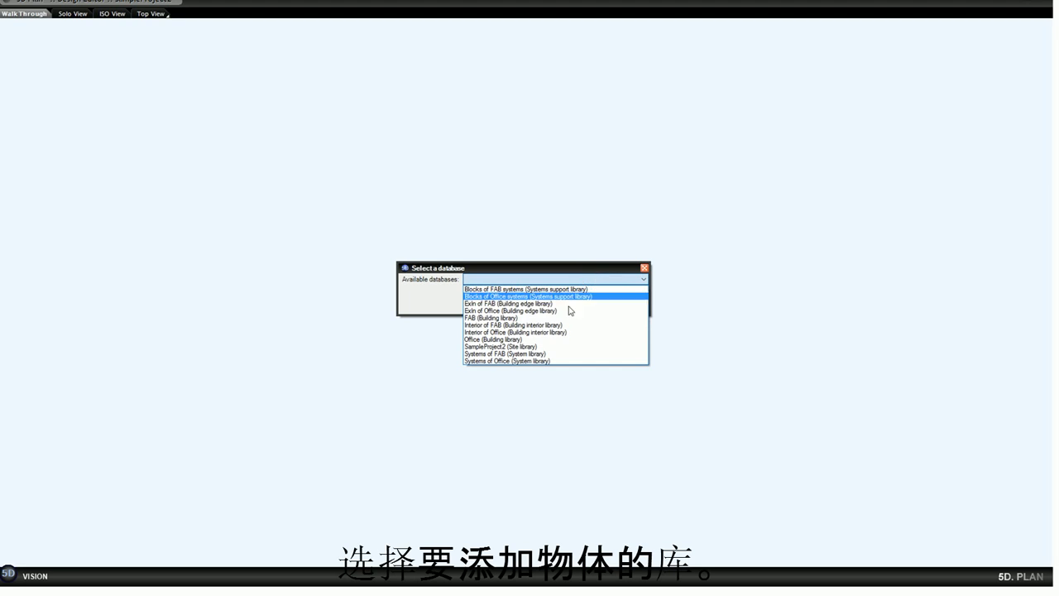
{"action": "left_click", "coordinate": [535, 356]}
{"action": "left_click", "coordinate": [577, 303]}
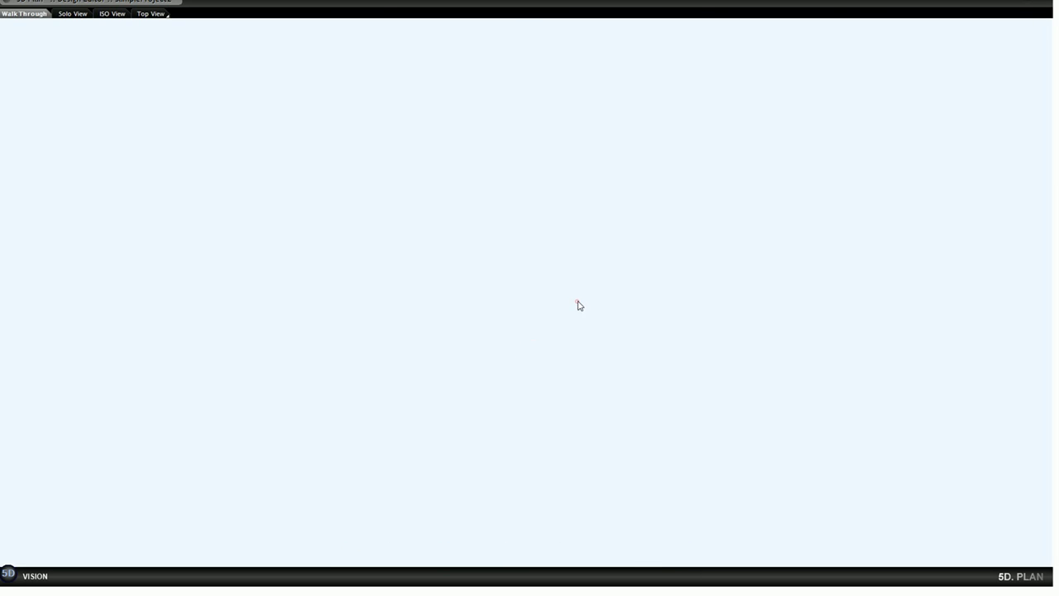
Step: Load Valve.C5D from the Tutorial 5D folder as the geometry file to convert
{"action": "left_click", "coordinate": [146, 225]}
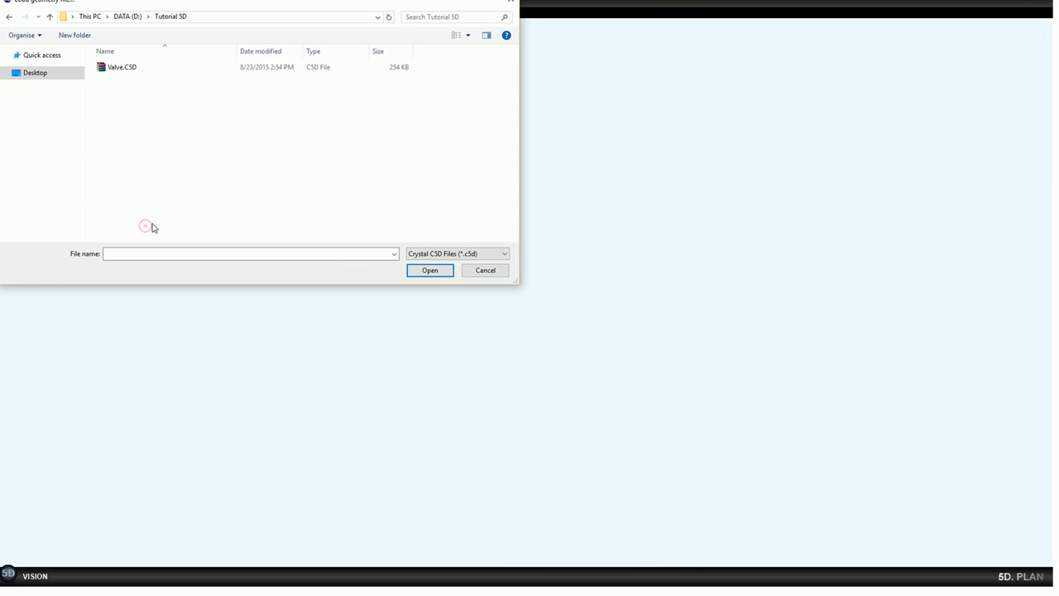
{"action": "left_click", "coordinate": [137, 69]}
{"action": "left_click", "coordinate": [424, 270]}
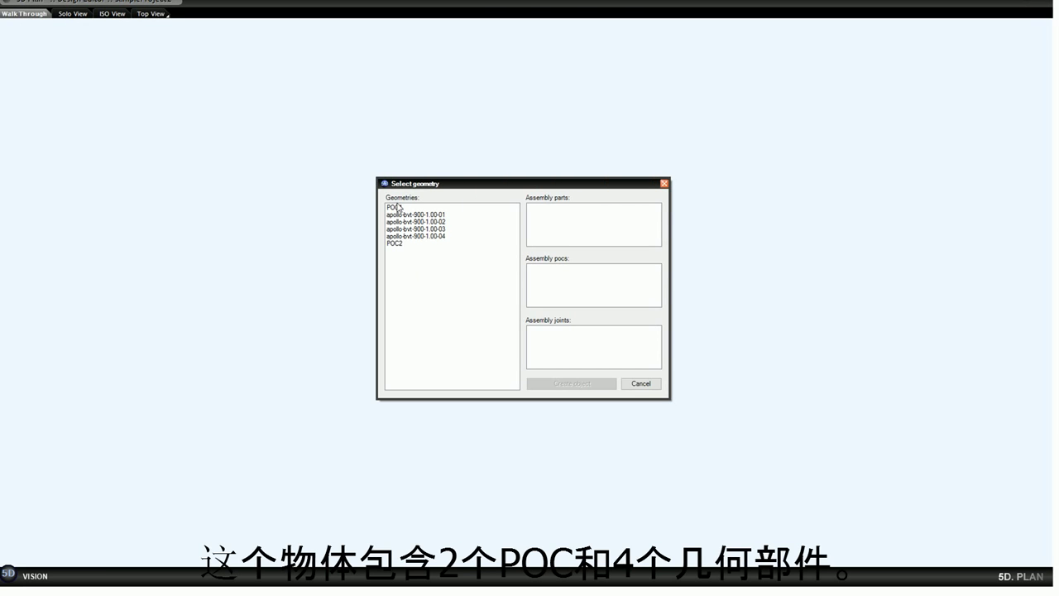
Step: Use the POC1 geometry as an assembly POC, keeping POC1 as its name and display name
{"action": "left_click", "coordinate": [398, 209]}
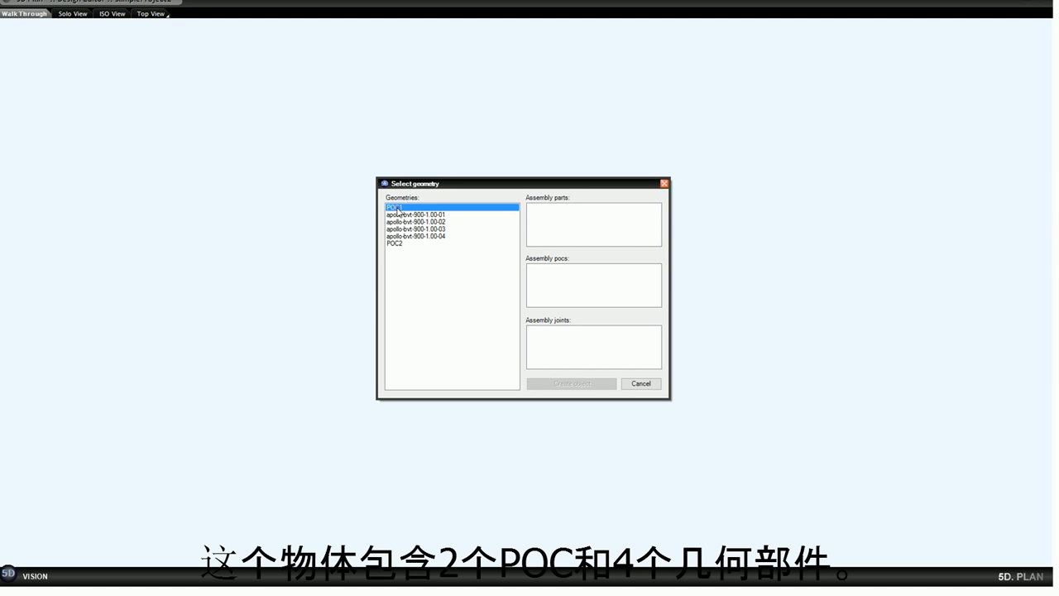
{"action": "right_click", "coordinate": [401, 212]}
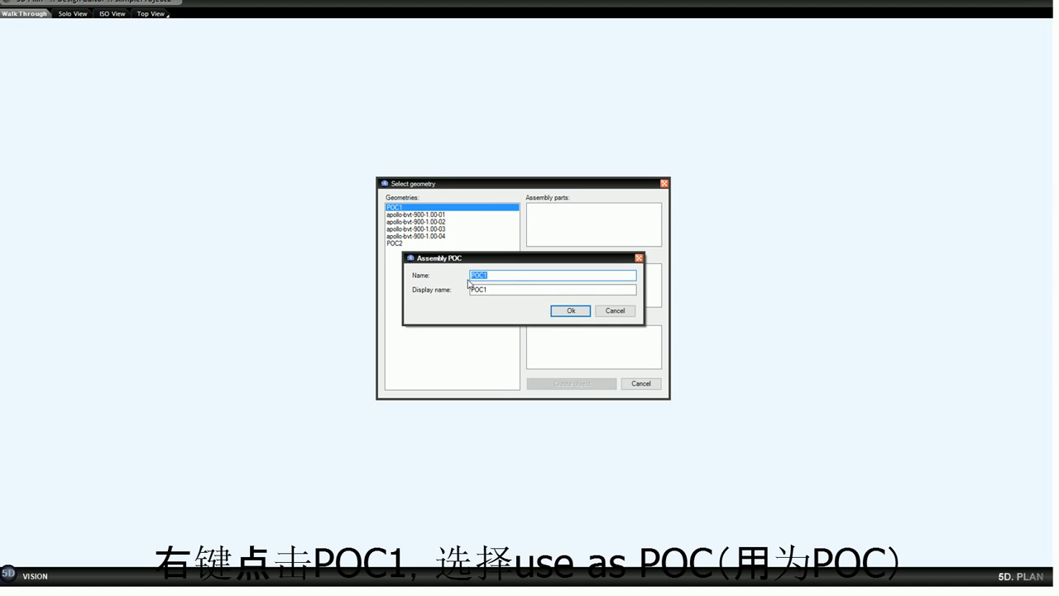
{"action": "left_click", "coordinate": [576, 311]}
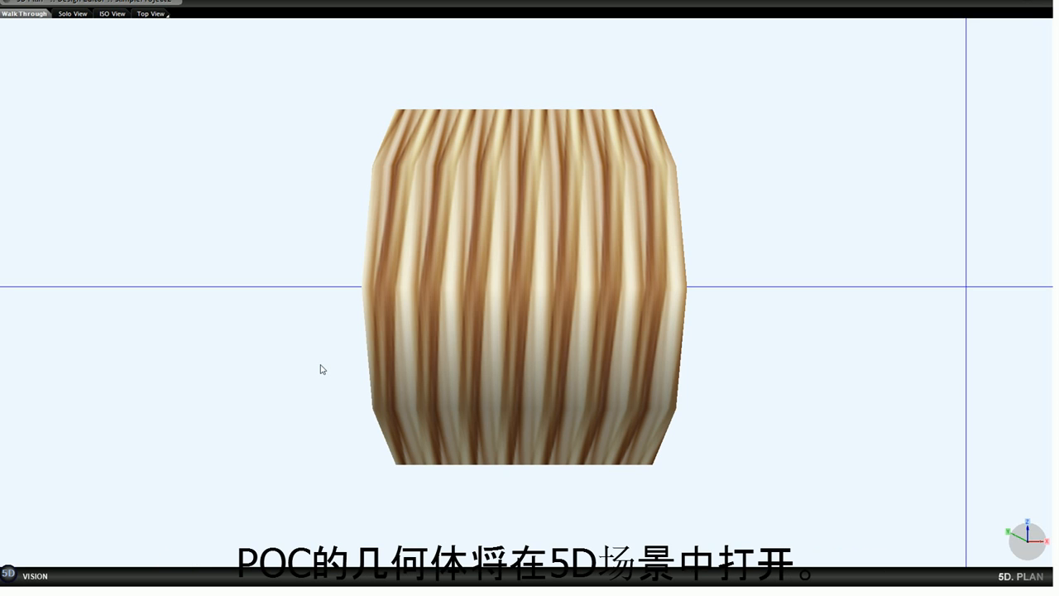
Step: Define a round POC named POC1 on the threaded part's open end face, with a 25 mm diameter and SS304 material
{"action": "left_click_drag", "start_coordinate": [290, 361], "coordinate": [433, 383]}
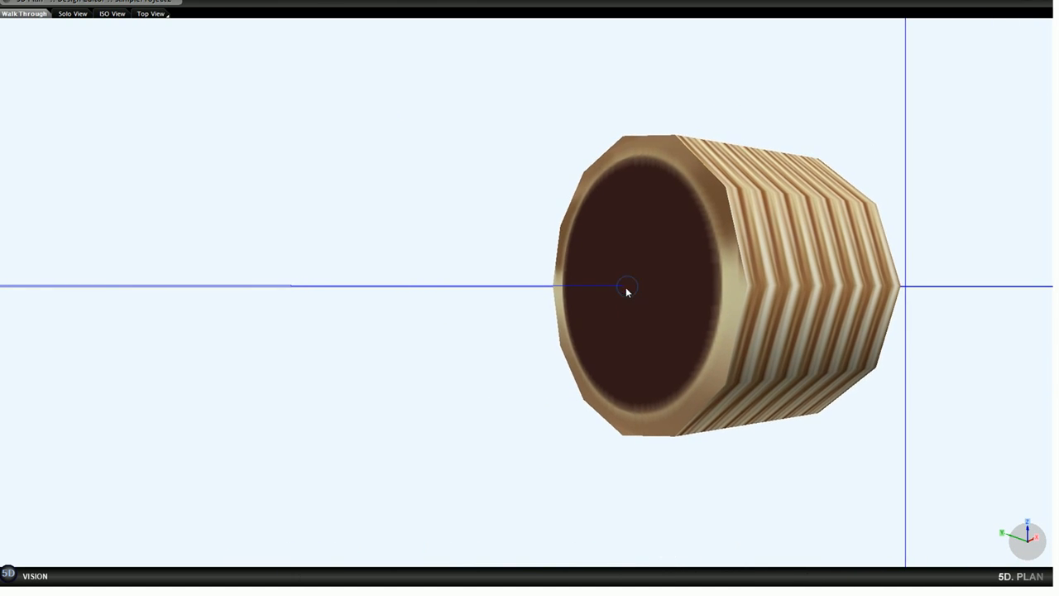
{"action": "left_click", "coordinate": [623, 289]}
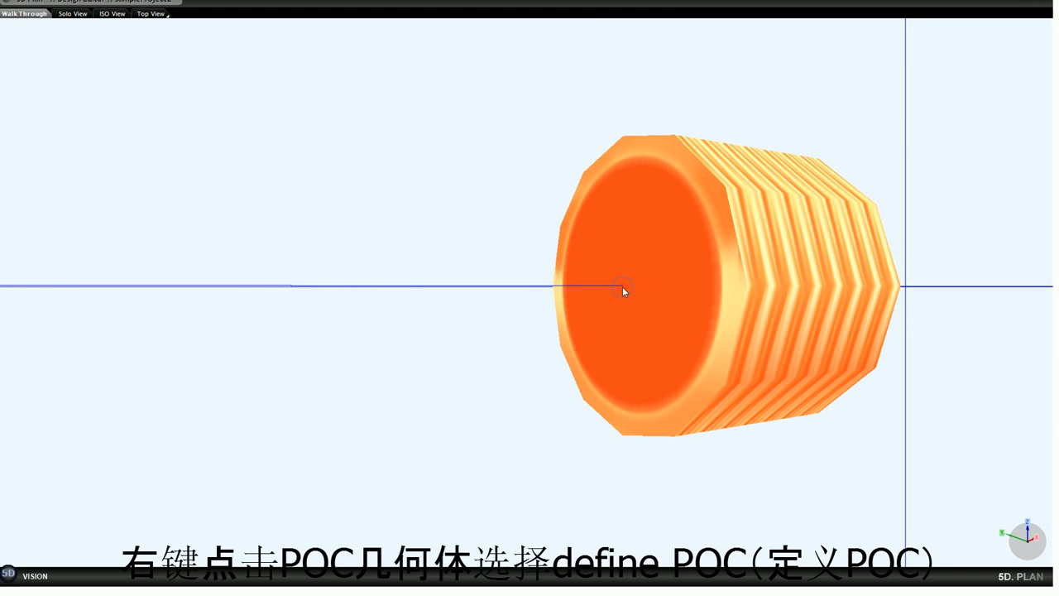
{"action": "right_click", "coordinate": [622, 286]}
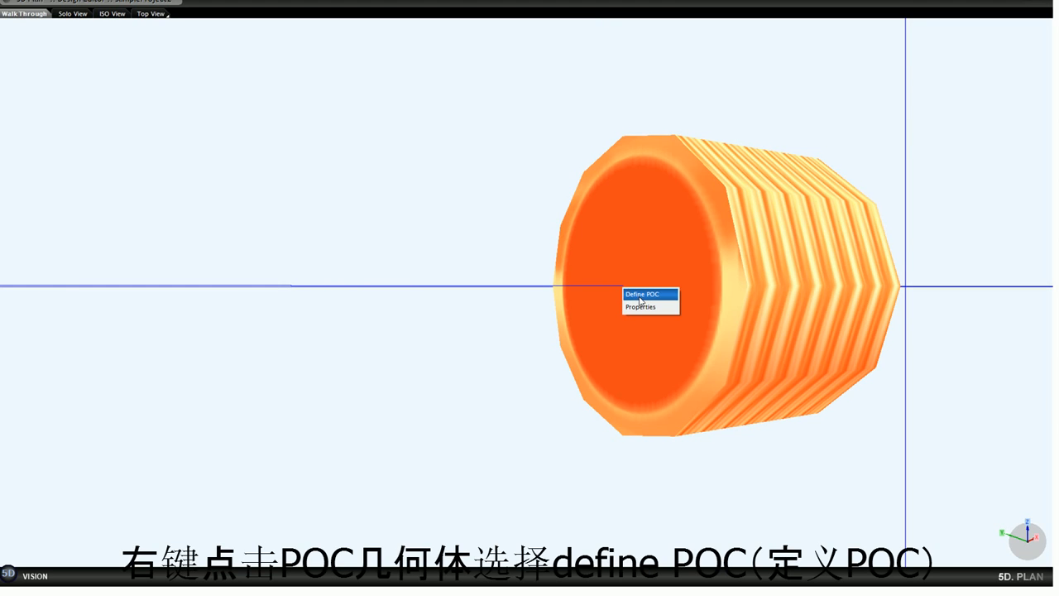
{"action": "left_click", "coordinate": [642, 296]}
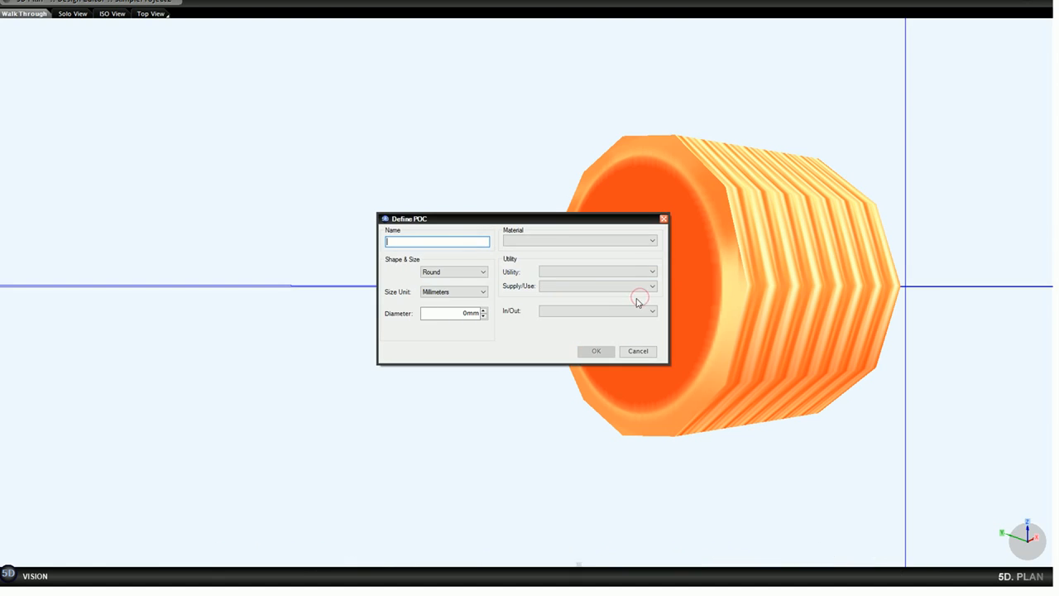
{"action": "type", "text": "POC1"}
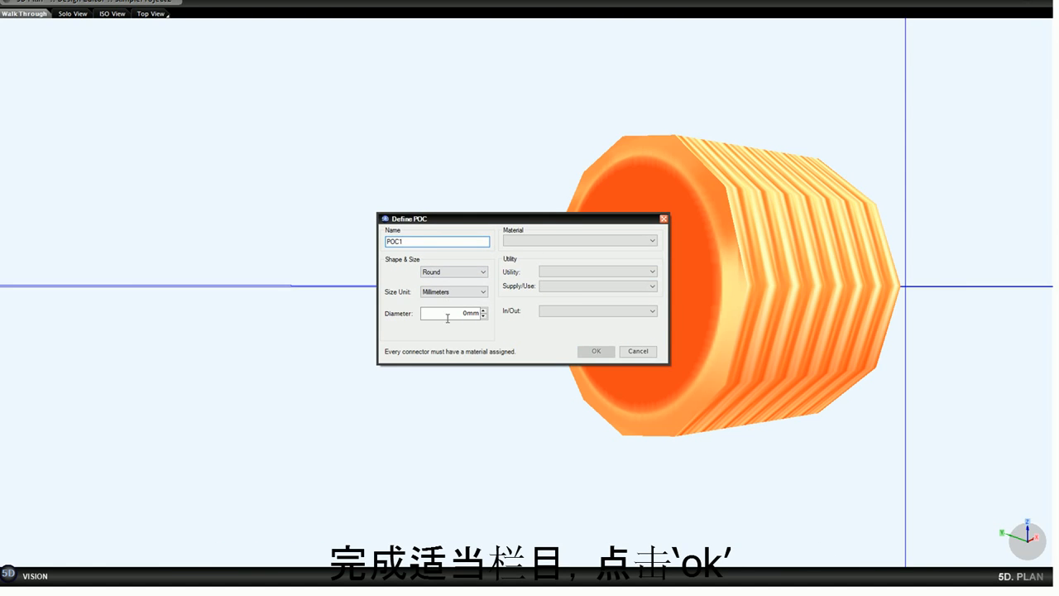
{"action": "left_click", "coordinate": [448, 315]}
{"action": "type", "text": "25"}
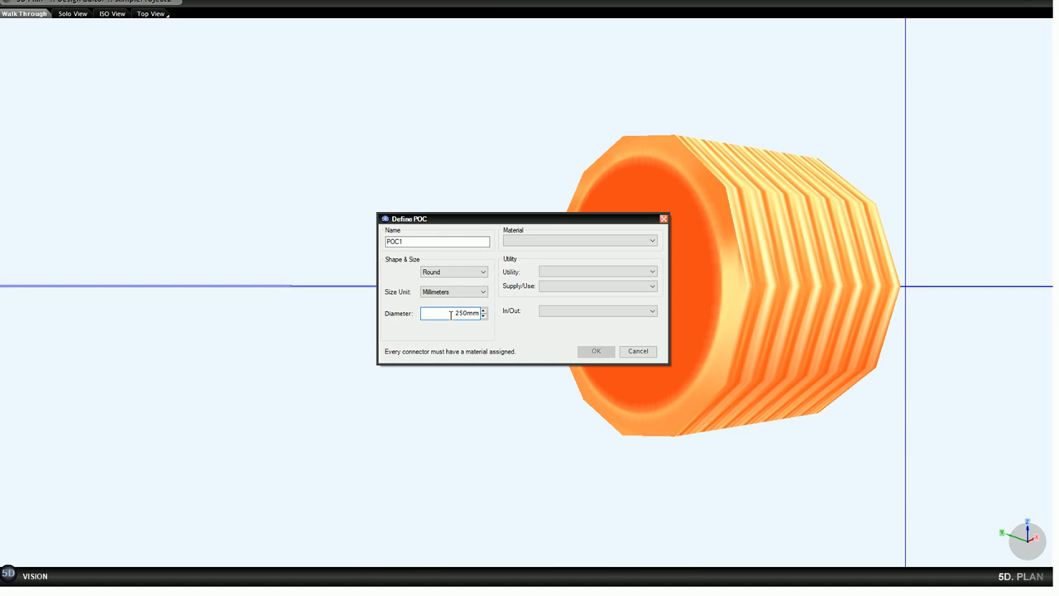
{"action": "left_click", "coordinate": [652, 241]}
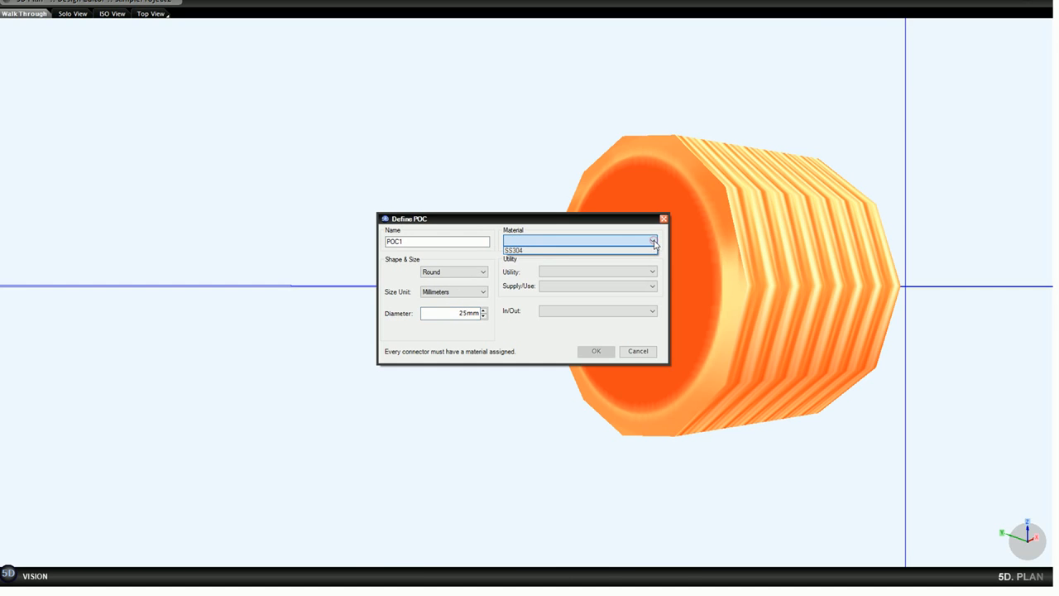
{"action": "left_click", "coordinate": [629, 252]}
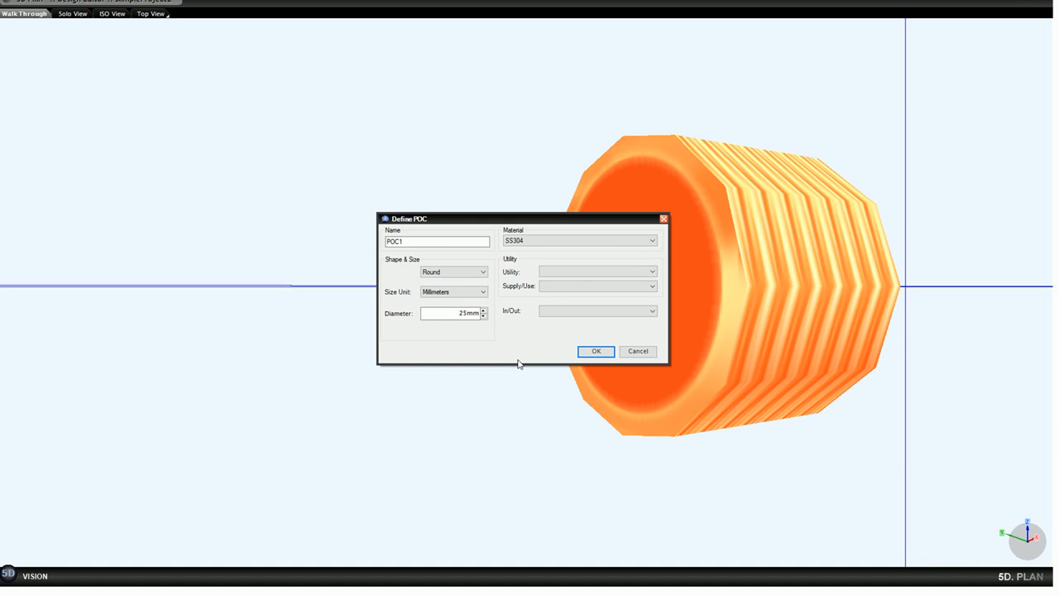
{"action": "left_click", "coordinate": [596, 352]}
Step: Add the defined POC1 to the library and set up POC2 as the second assembly POC
{"action": "left_click", "coordinate": [9, 574]}
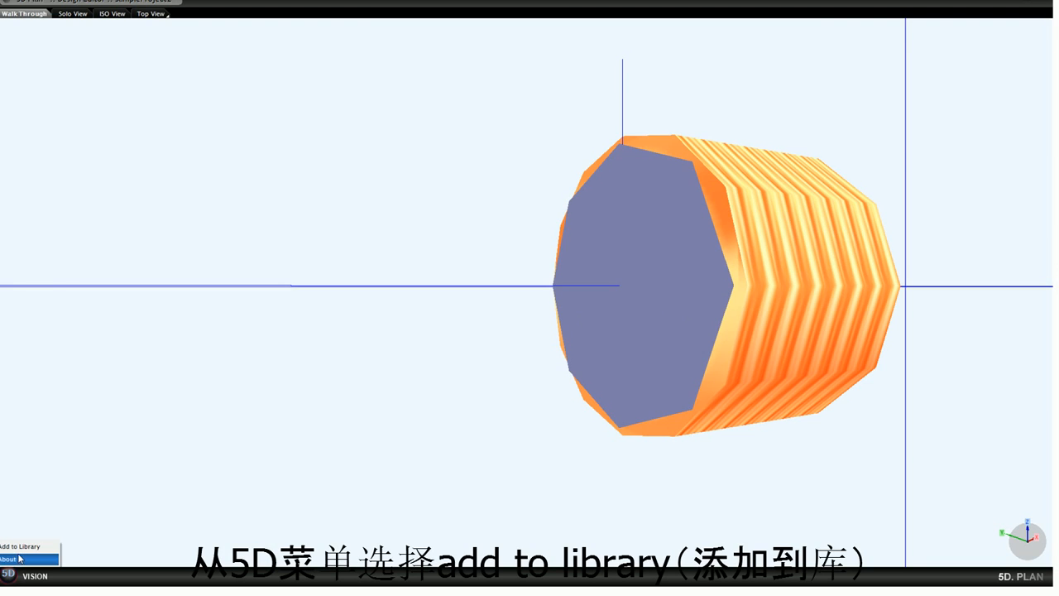
{"action": "left_click", "coordinate": [24, 548]}
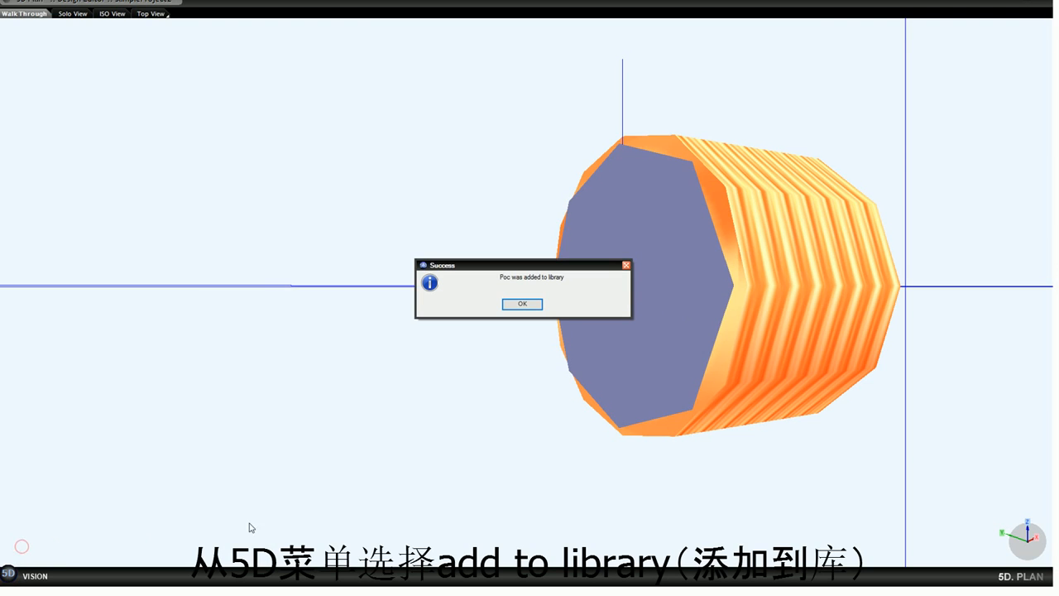
{"action": "left_click", "coordinate": [530, 305]}
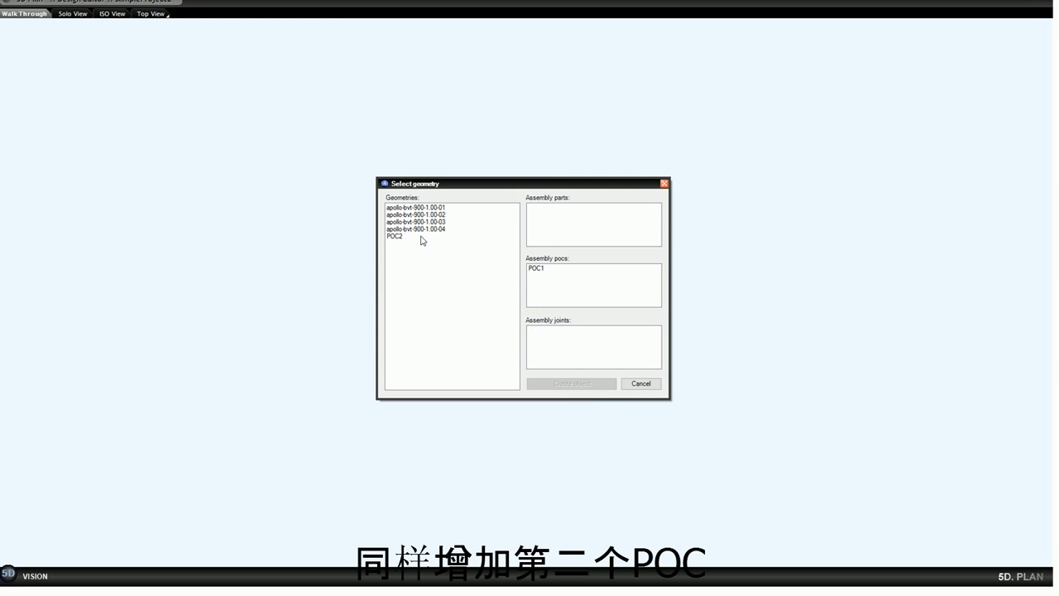
{"action": "left_click_drag", "start_coordinate": [395, 236], "coordinate": [520, 305]}
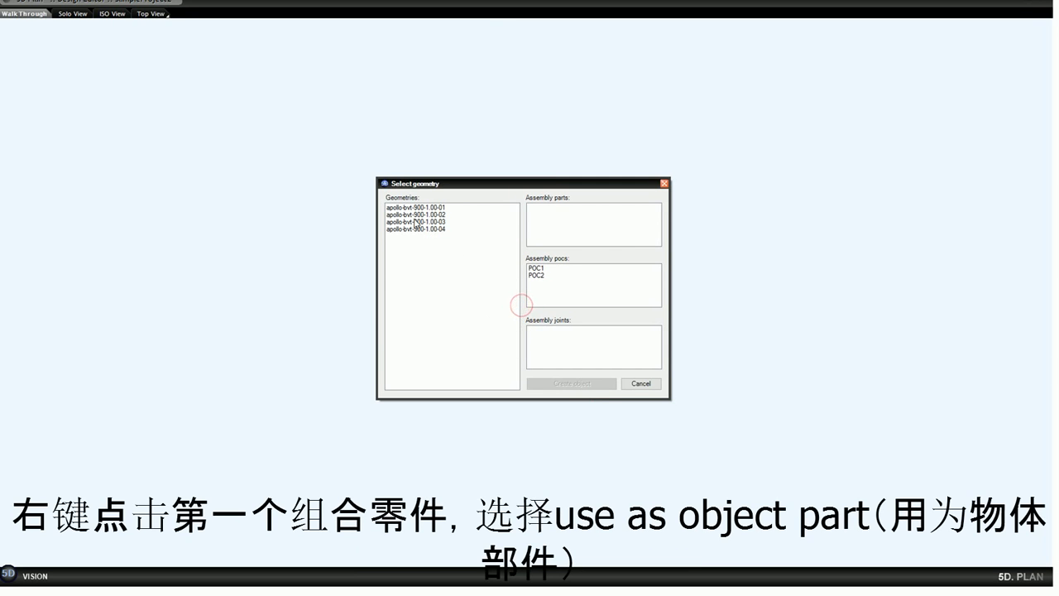
Step: Use geometries apollo-bvt-900-1.00-01 to apollo-bvt-900-1.00-04 as object parts with their default names and create the object
{"action": "left_click", "coordinate": [411, 207]}
{"action": "right_click", "coordinate": [411, 207]}
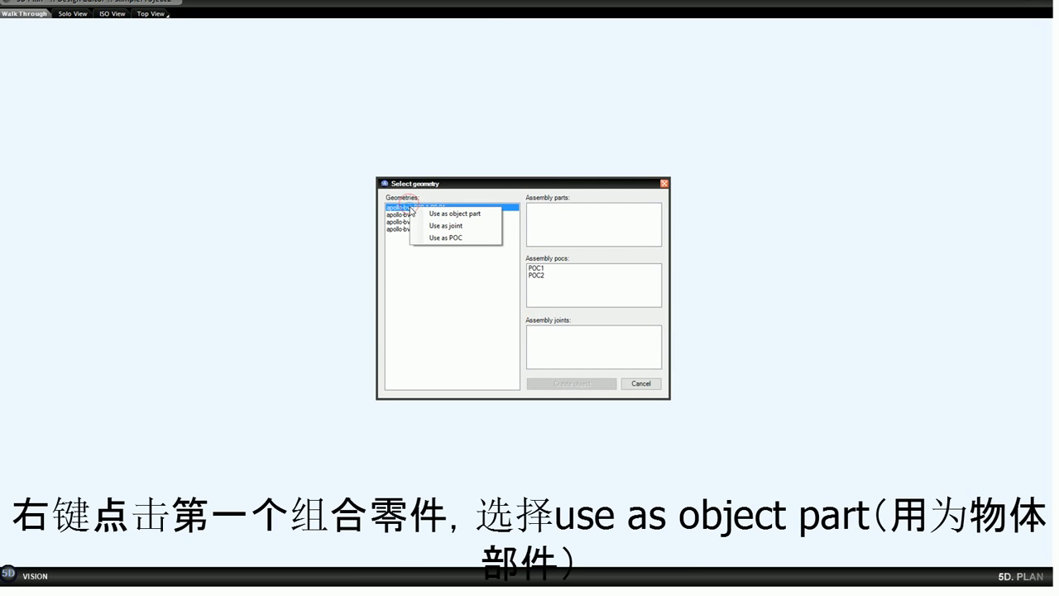
{"action": "left_click", "coordinate": [454, 214]}
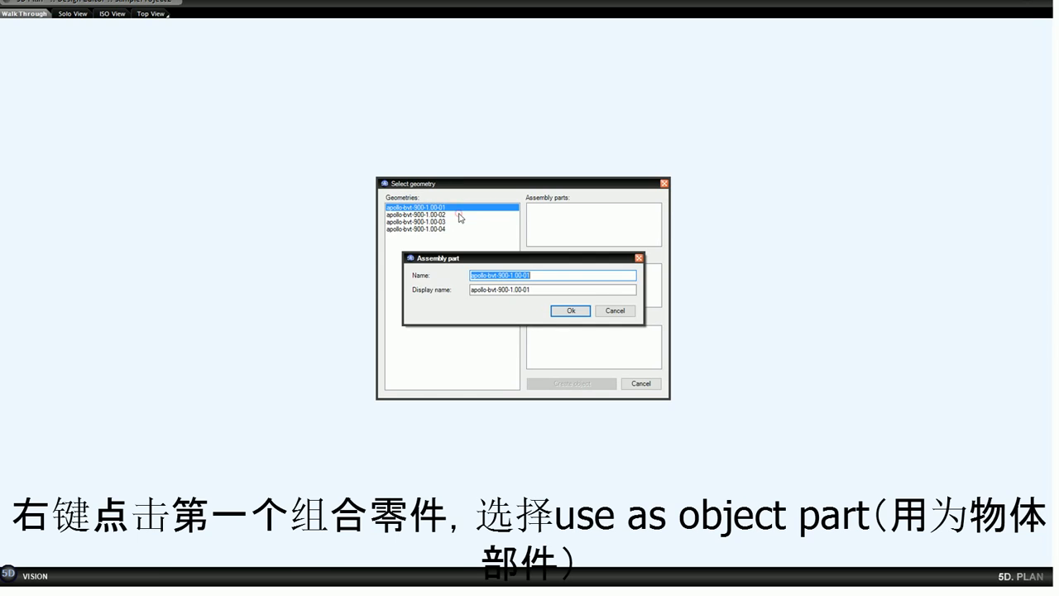
{"action": "left_click", "coordinate": [561, 316]}
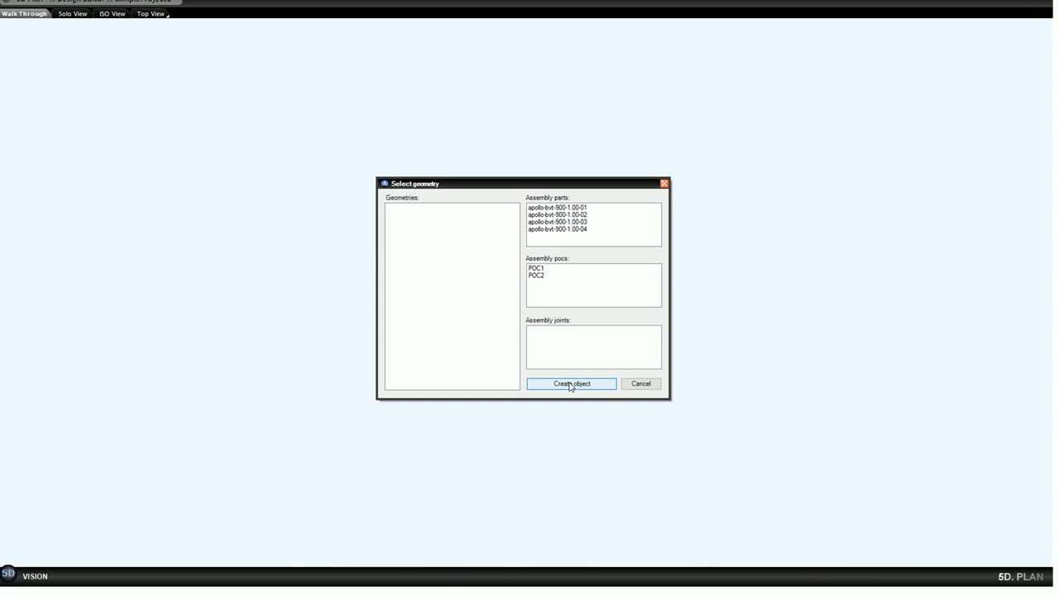
{"action": "left_click", "coordinate": [570, 384]}
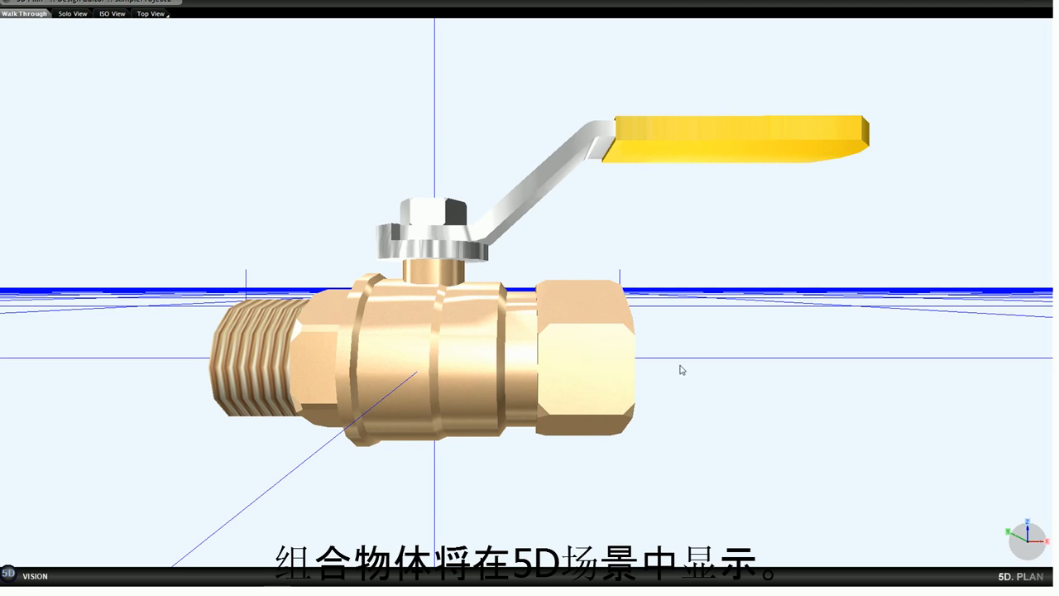
Step: Start adding the assembled valve to the library, with Valve 25mm SS304 as both name and display name
{"action": "left_click", "coordinate": [7, 573]}
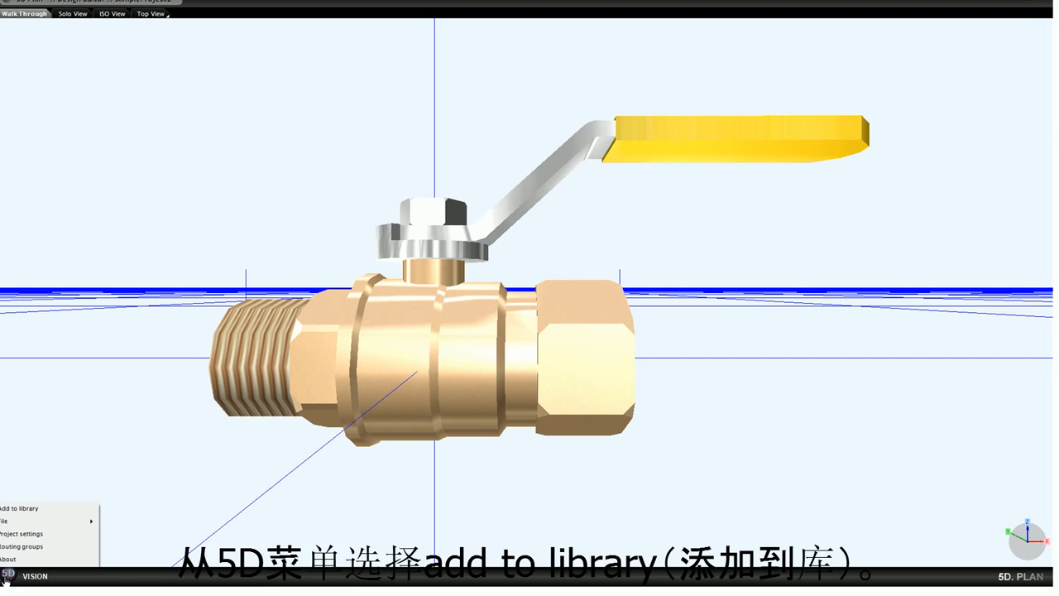
{"action": "left_click", "coordinate": [16, 511]}
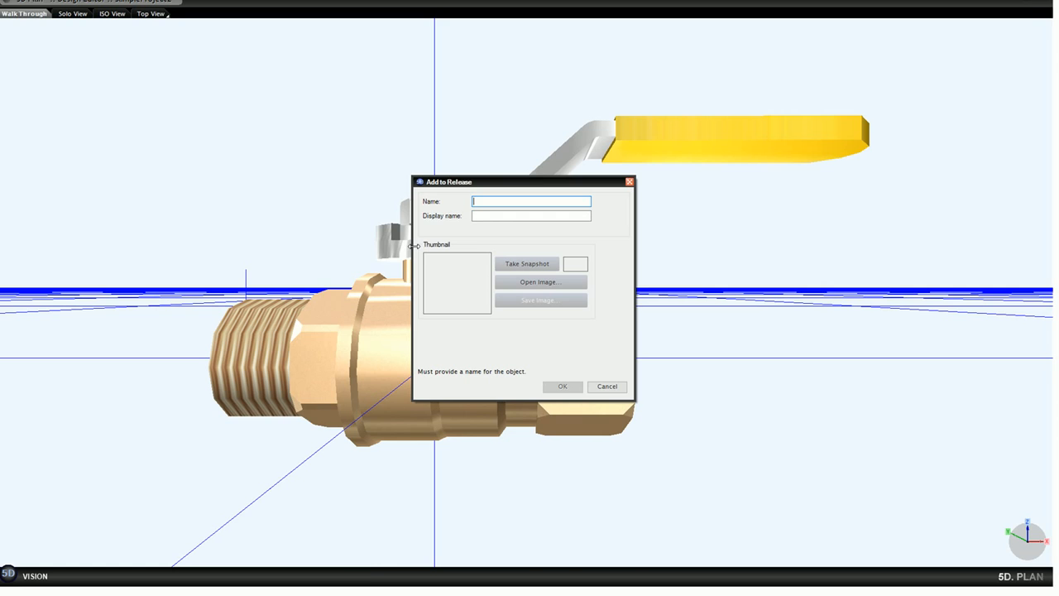
{"action": "type", "text": "Va"}
{"action": "type", "text": "lve 25mm SS304"}
{"action": "left_click", "coordinate": [557, 216]}
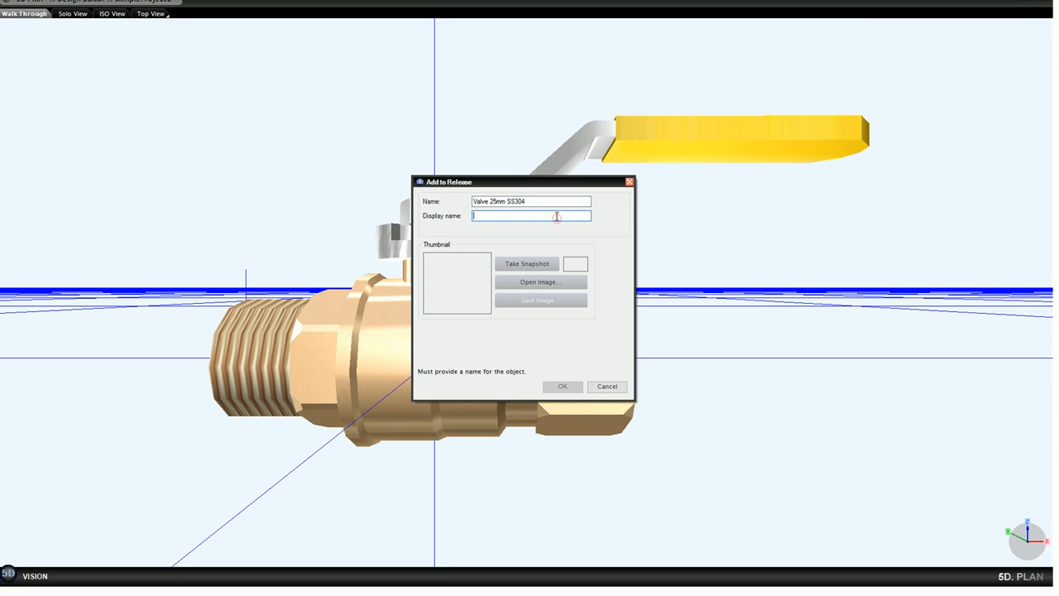
{"action": "type", "text": "Valve 25mm SS304"}
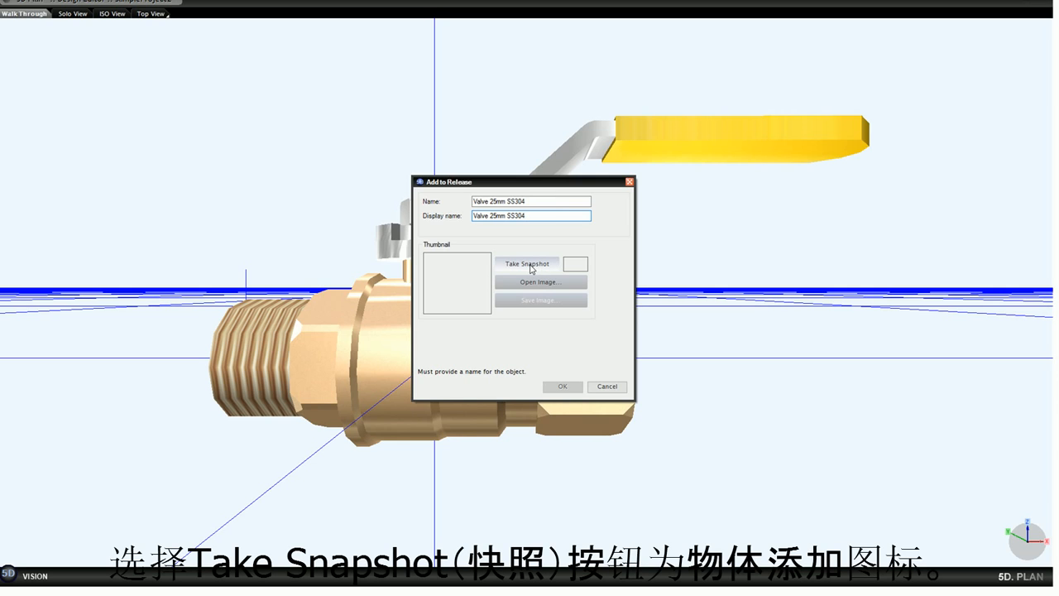
Step: Take a snapshot as the valve's thumbnail and add the object to the library
{"action": "left_click", "coordinate": [533, 264]}
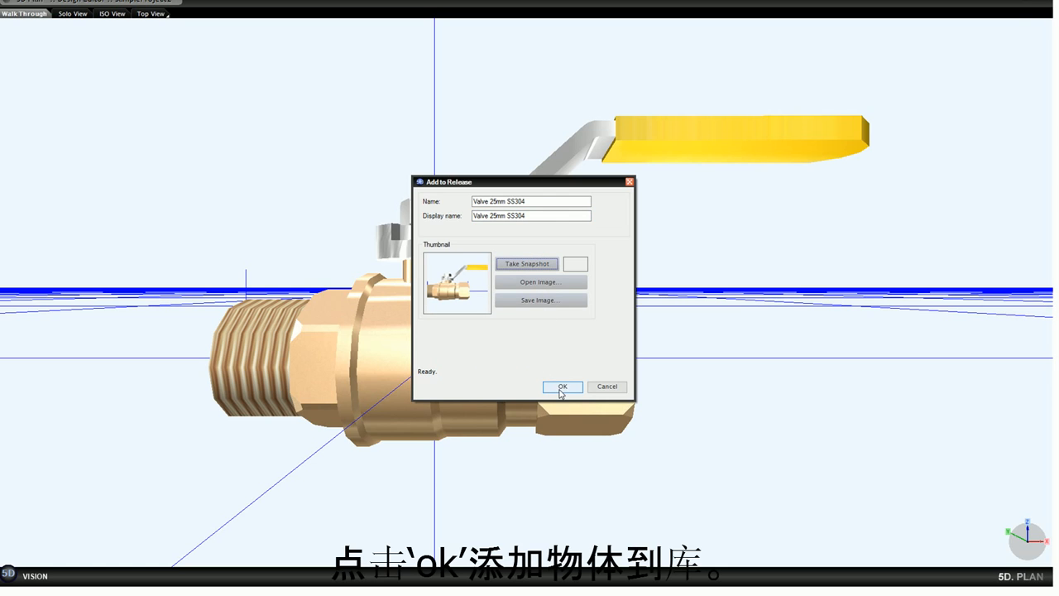
{"action": "left_click", "coordinate": [560, 303]}
{"action": "left_click", "coordinate": [562, 388]}
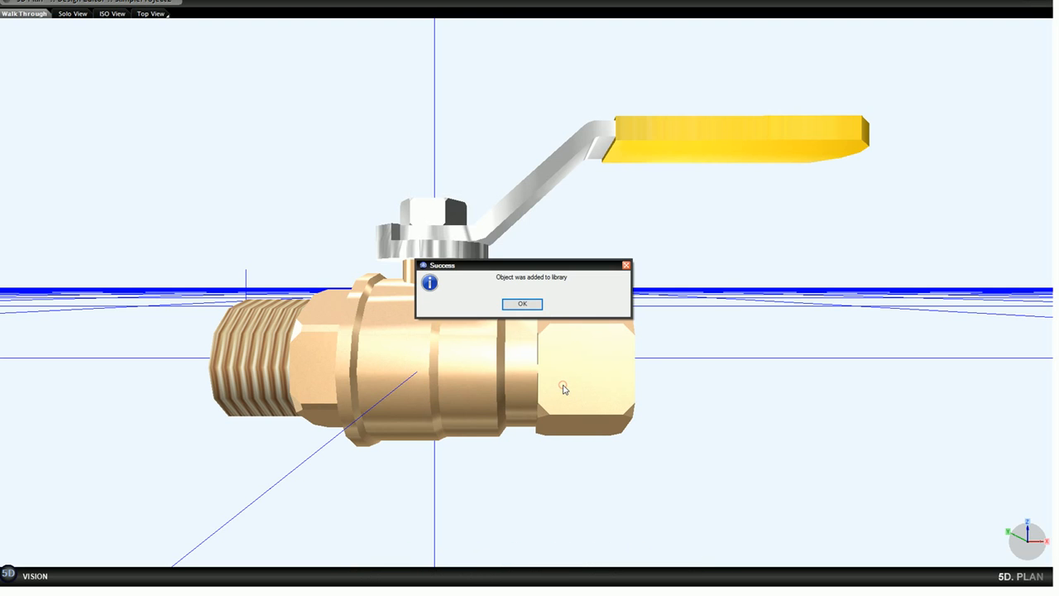
{"action": "left_click", "coordinate": [509, 305]}
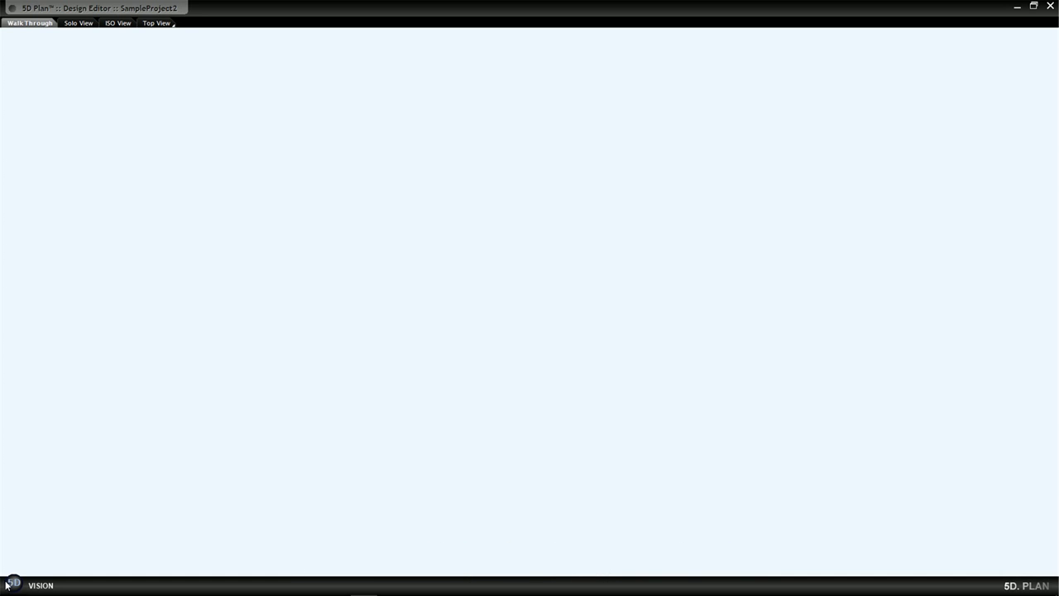
Step: Start a 5D library import into the Systems of FAB (System library) database, using SampleProject.5dp from the Tutorial 5D folder as source
{"action": "left_click", "coordinate": [14, 582]}
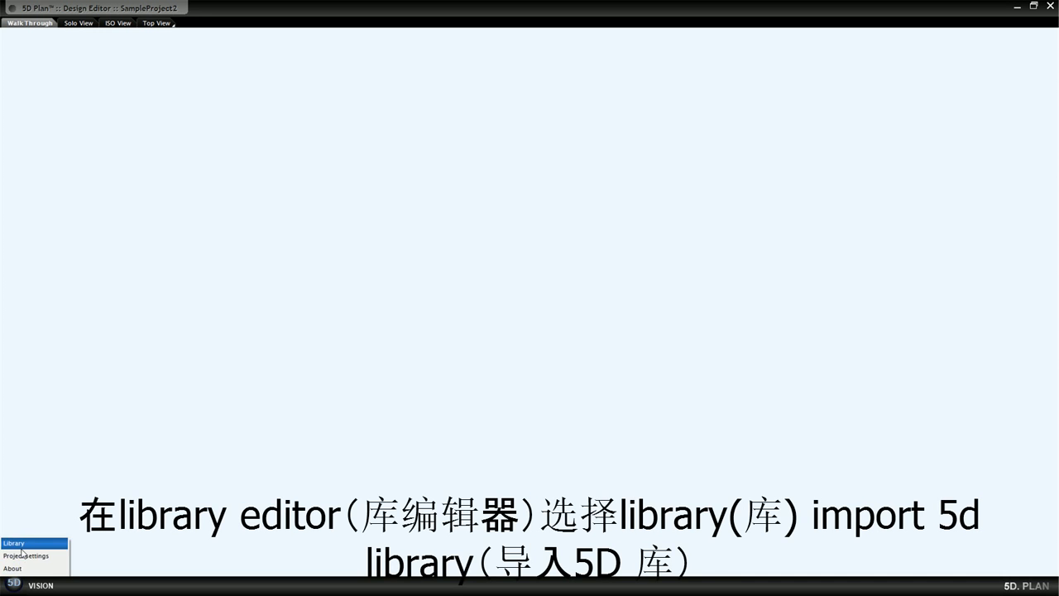
{"action": "mouse_move", "coordinate": [22, 550]}
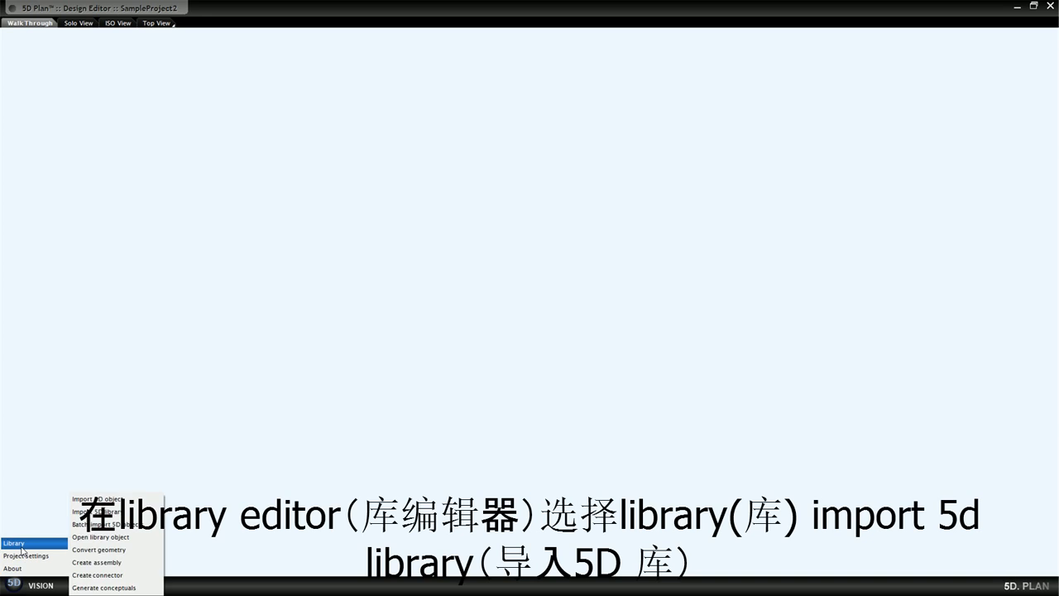
{"action": "left_click", "coordinate": [114, 513]}
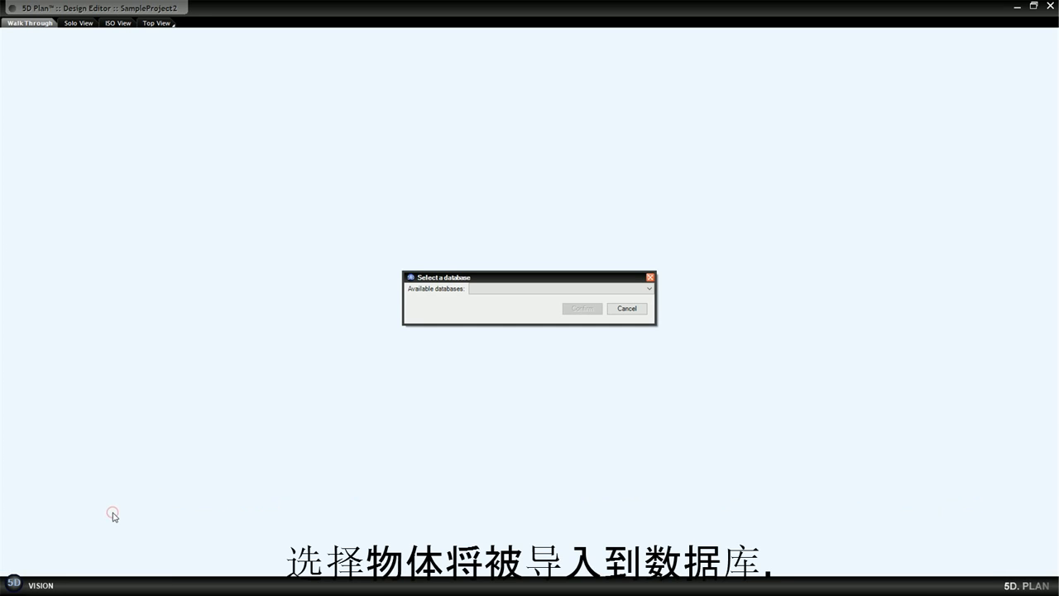
{"action": "left_click", "coordinate": [498, 289]}
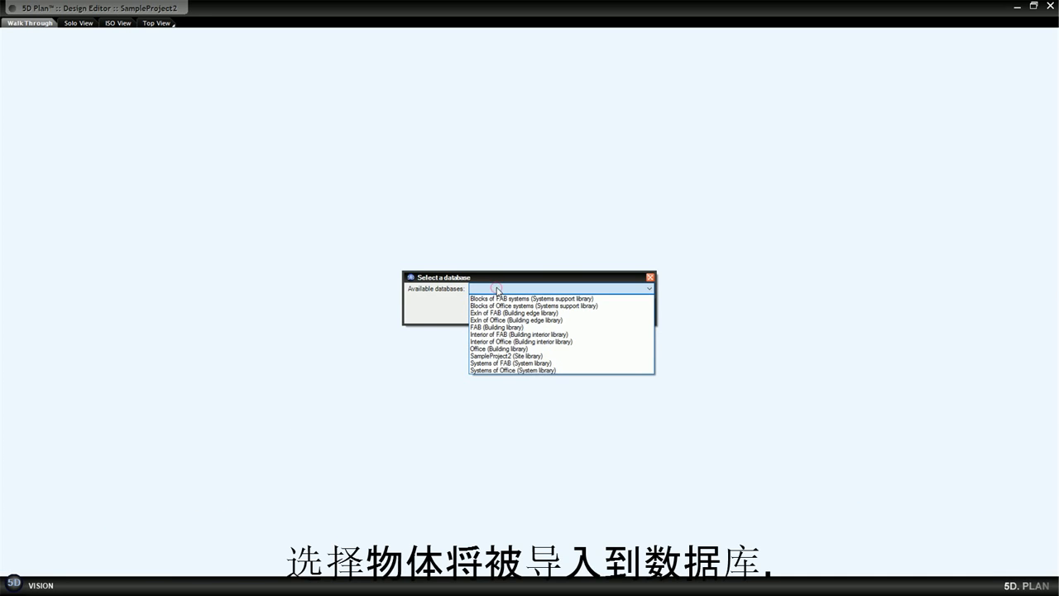
{"action": "left_click", "coordinate": [489, 363]}
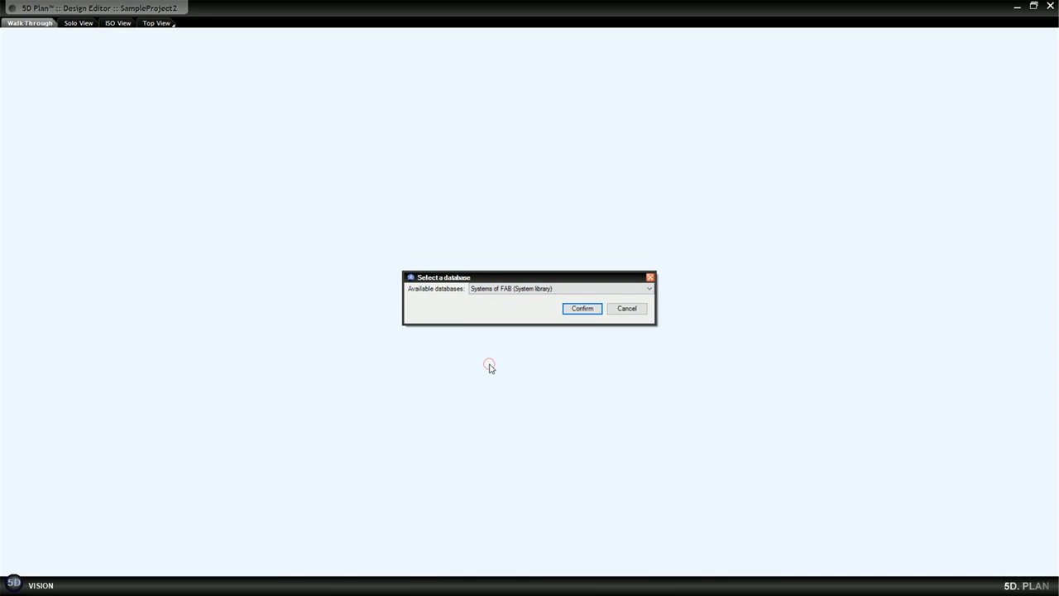
{"action": "left_click", "coordinate": [577, 309]}
{"action": "left_click", "coordinate": [143, 100]}
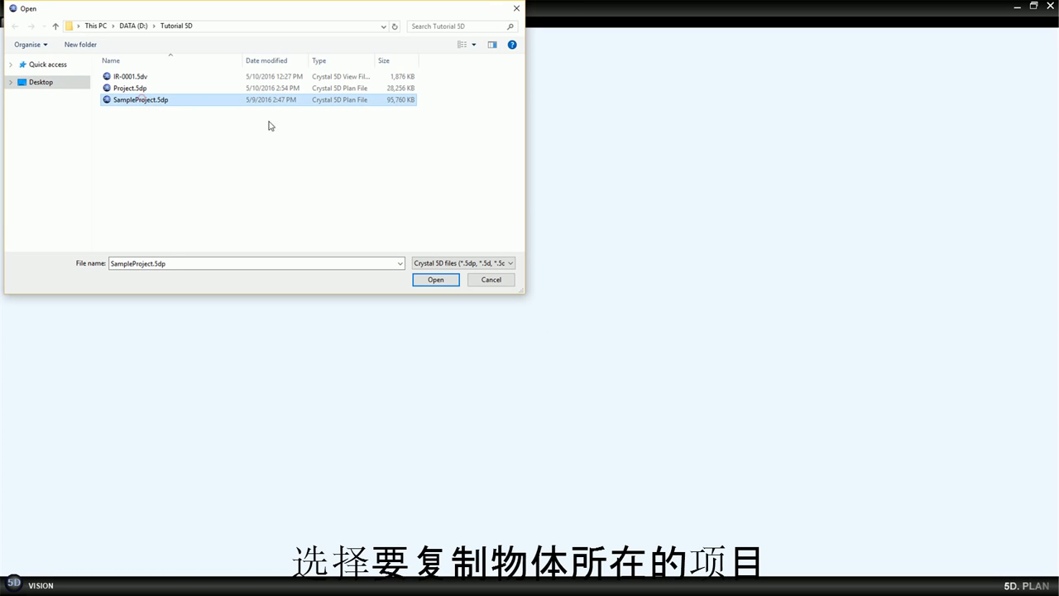
{"action": "left_click", "coordinate": [428, 282]}
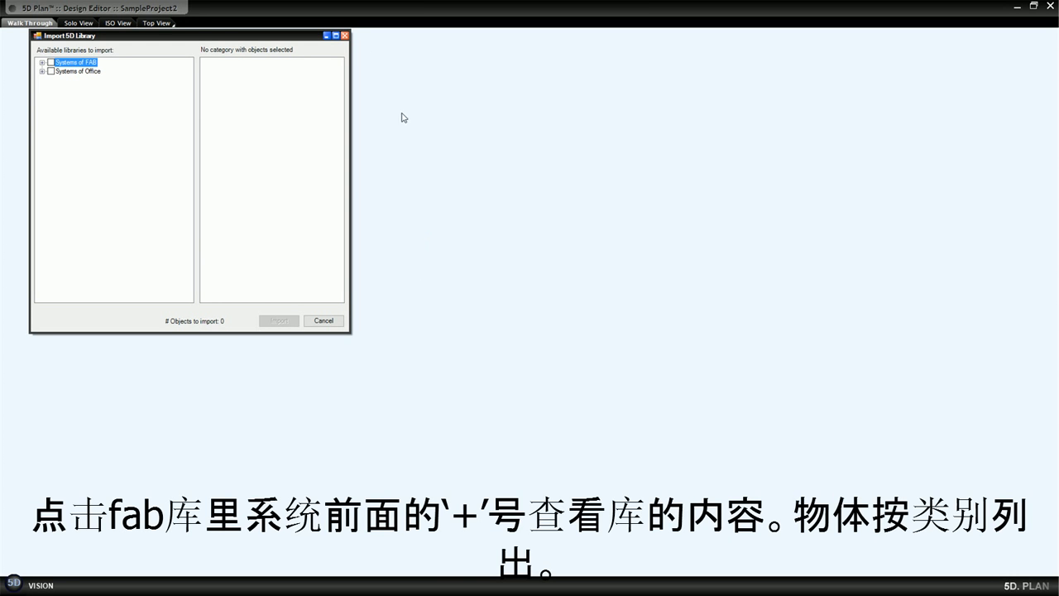
Step: Expand the Systems of FAB library in the import list and select all of its categories for import
{"action": "left_click", "coordinate": [43, 63]}
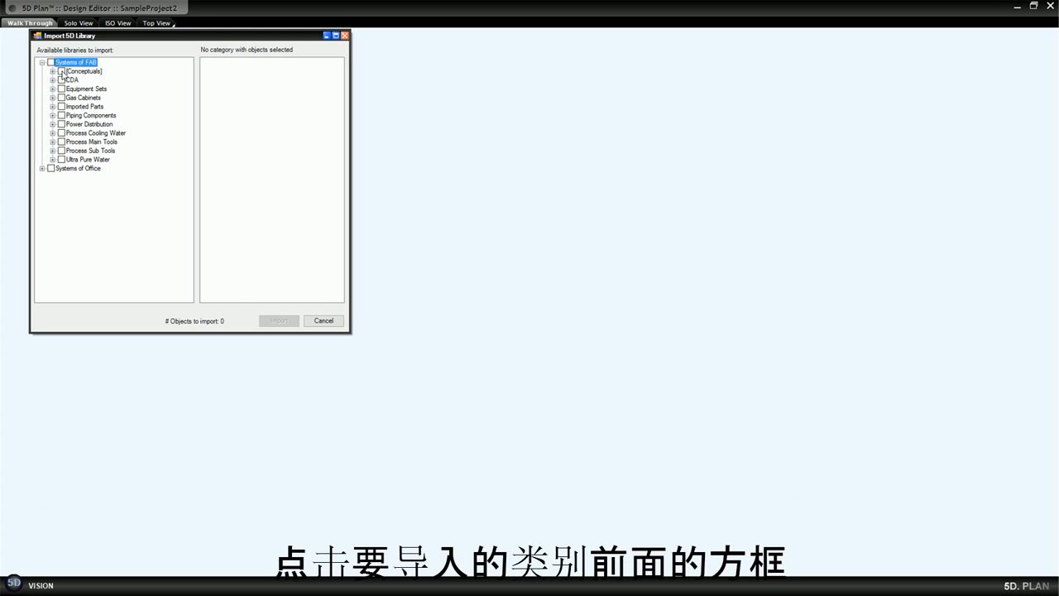
{"action": "left_click", "coordinate": [62, 71]}
{"action": "left_click", "coordinate": [51, 62]}
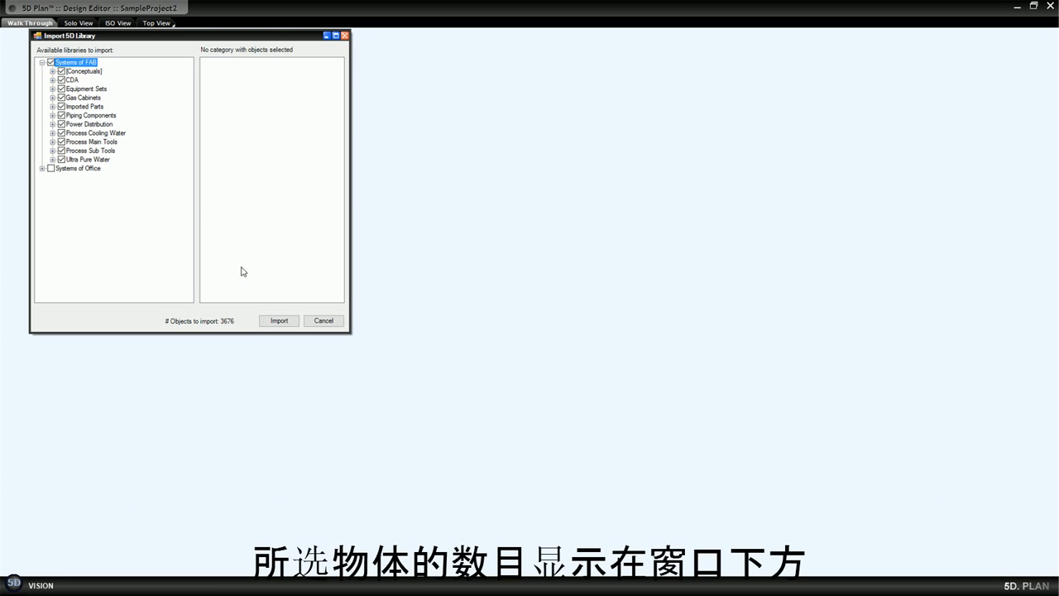
Step: Import and save the selected Systems of FAB objects, and choose Blocks of FAB systems (Systems support library) as the database for another library import
{"action": "left_click", "coordinate": [279, 321]}
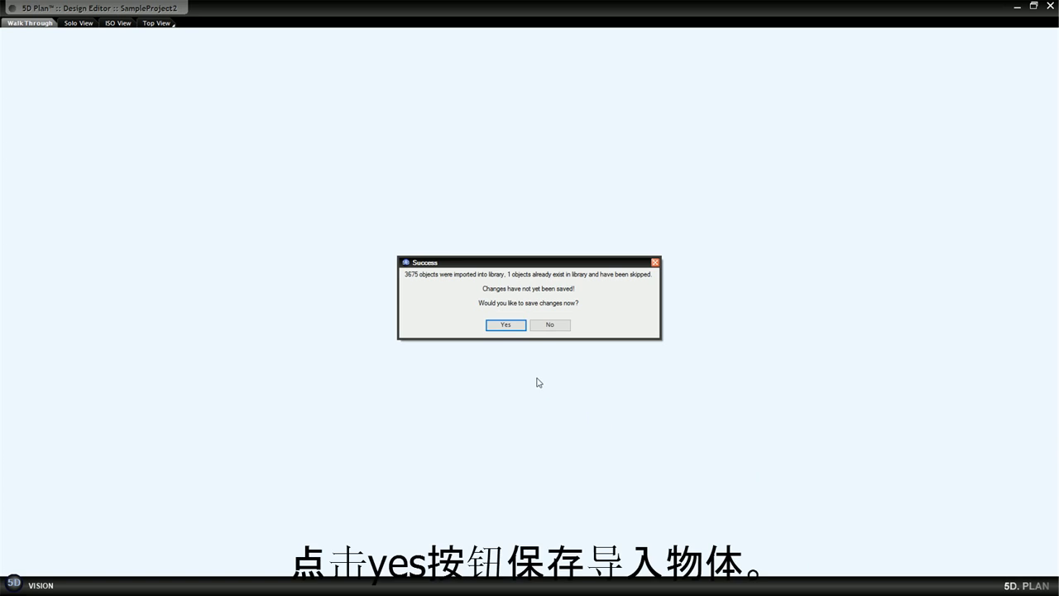
{"action": "left_click", "coordinate": [509, 325]}
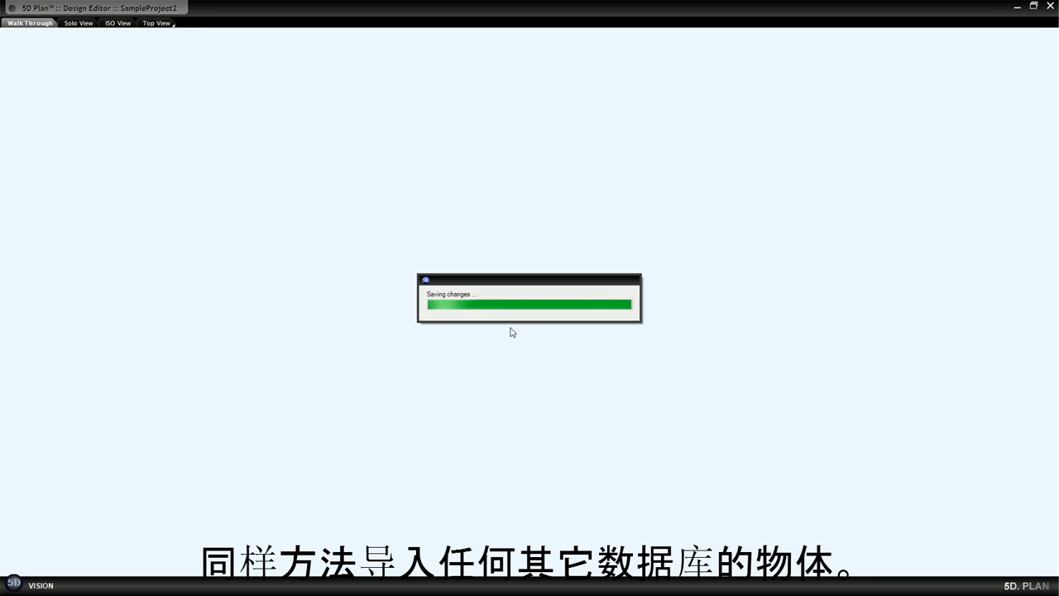
{"action": "left_click", "coordinate": [534, 296]}
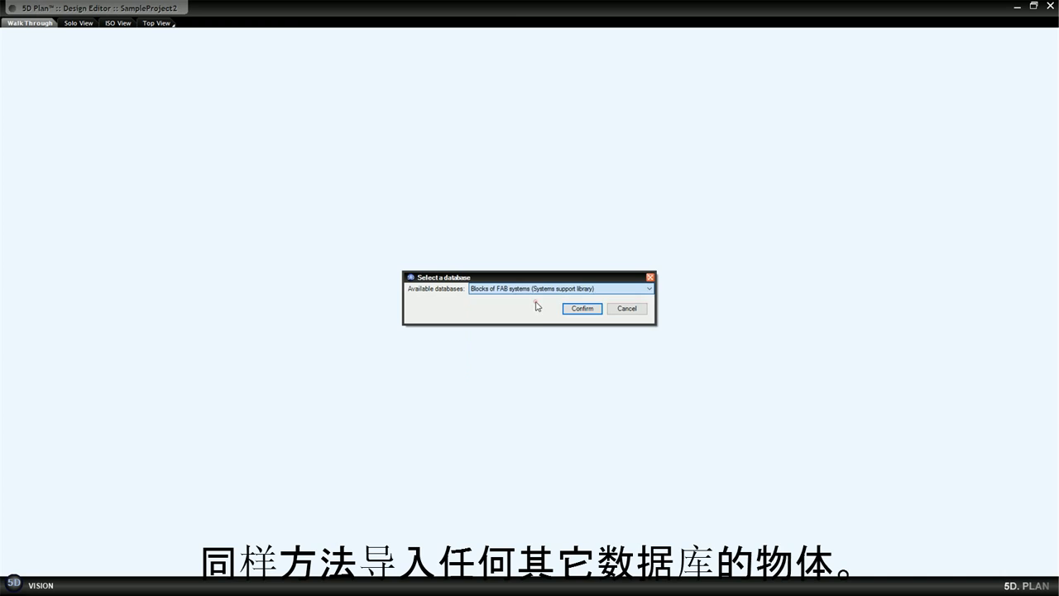
{"action": "left_click", "coordinate": [582, 309]}
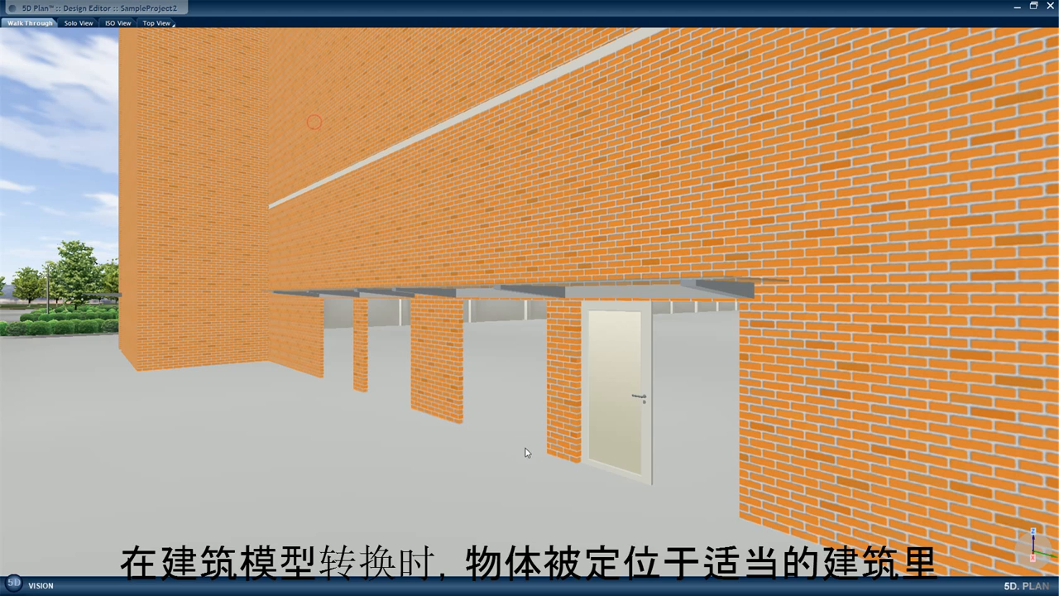
Step: Select the two adjacent 1200x2400 single doors from inside the building and move them to the ExIn of FAB sub-design
{"action": "right_click_drag", "start_coordinate": [543, 542], "coordinate": [555, 478]}
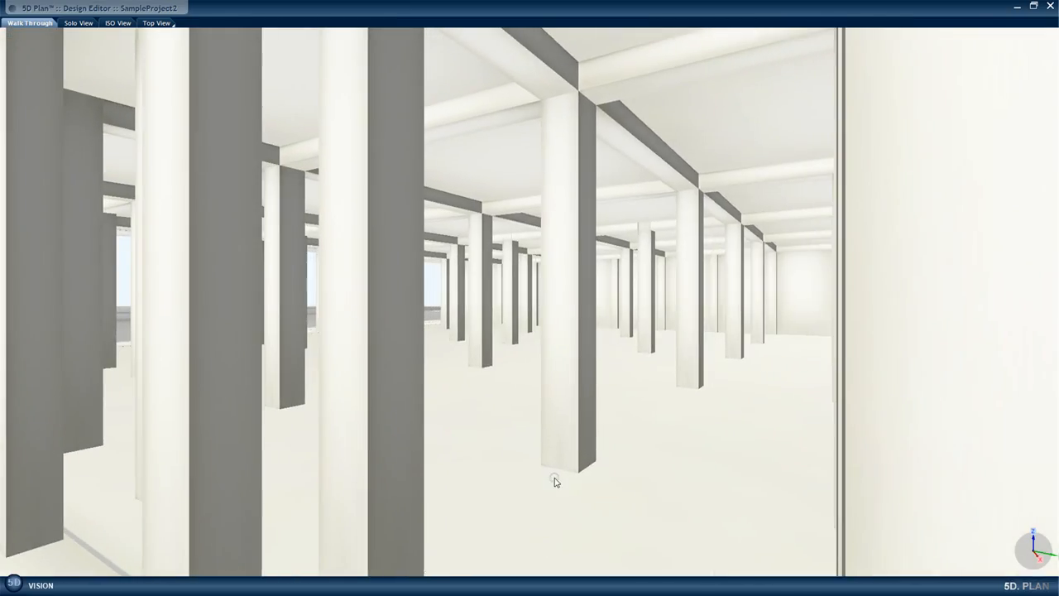
{"action": "mouse_move", "coordinate": [652, 459]}
{"action": "right_mouse_down"}
{"action": "mouse_move", "coordinate": [479, 457]}
{"action": "mouse_move", "coordinate": [414, 468]}
{"action": "right_mouse_up"}
{"action": "mouse_move", "coordinate": [447, 433]}
{"action": "right_mouse_down"}
{"action": "mouse_move", "coordinate": [412, 466]}
{"action": "mouse_move", "coordinate": [443, 486]}
{"action": "mouse_move", "coordinate": [489, 464]}
{"action": "right_mouse_up"}
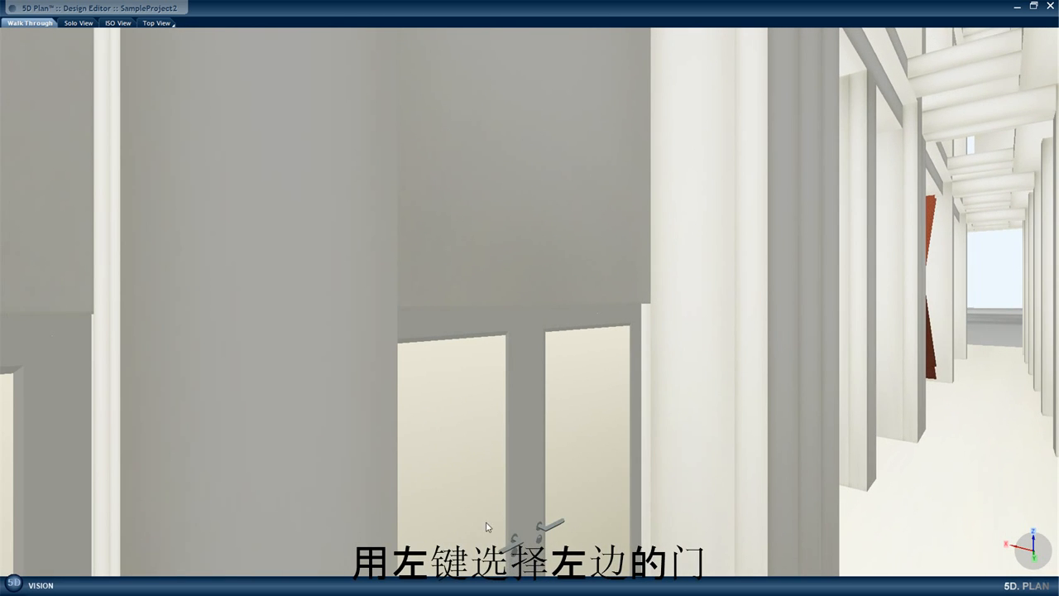
{"action": "left_click", "coordinate": [497, 468]}
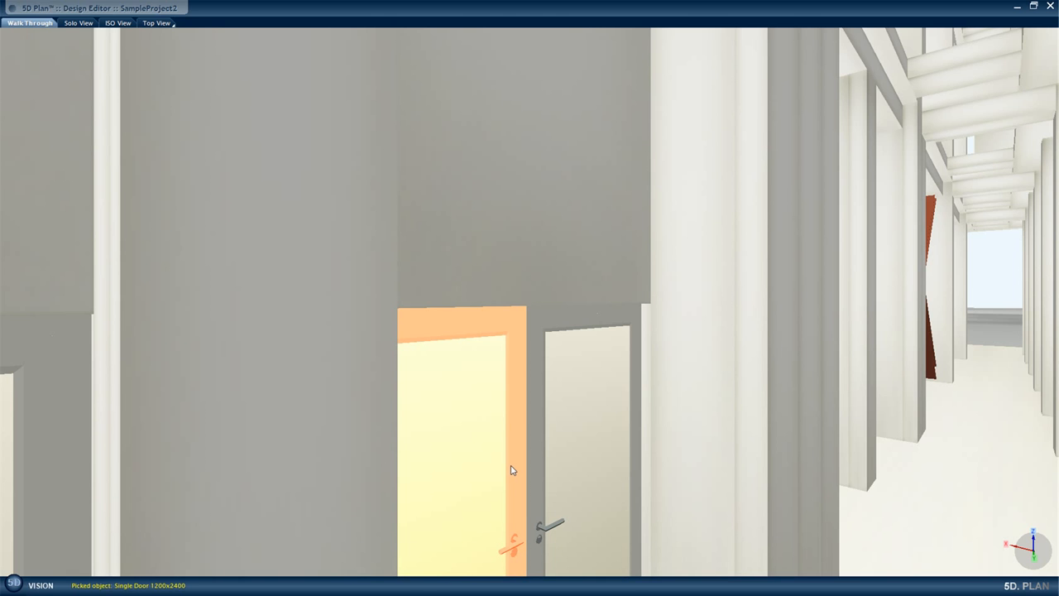
{"action": "left_click", "coordinate": [586, 469], "text": "ctrl"}
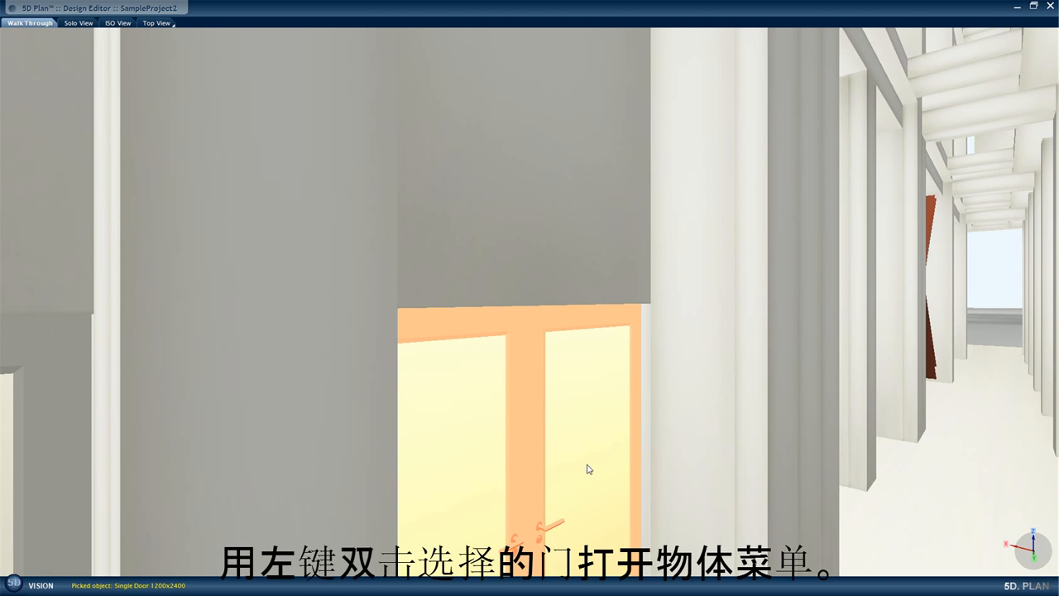
{"action": "double_click", "coordinate": [577, 361]}
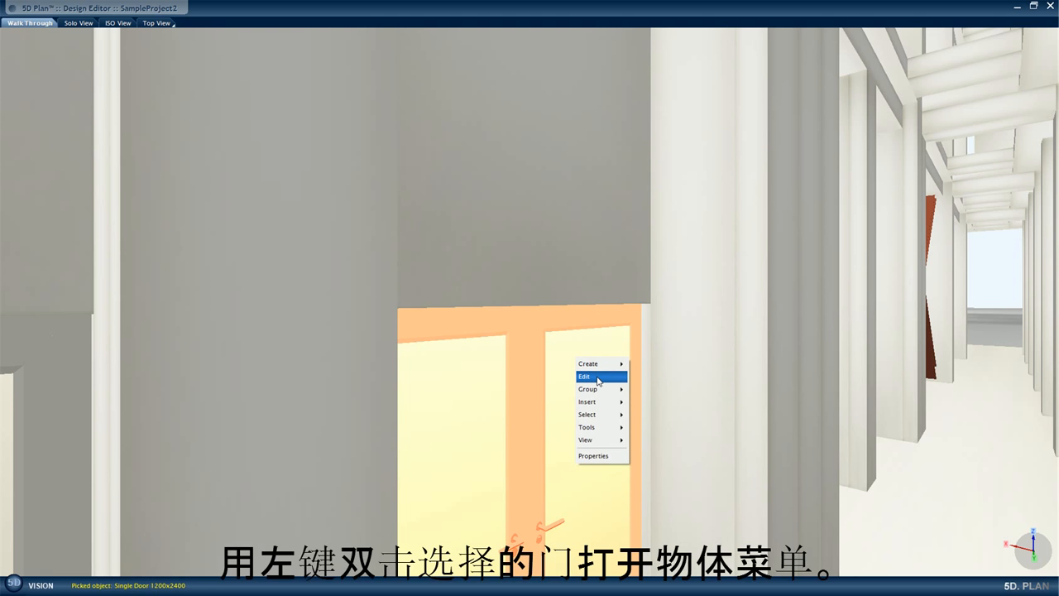
{"action": "mouse_move", "coordinate": [597, 376]}
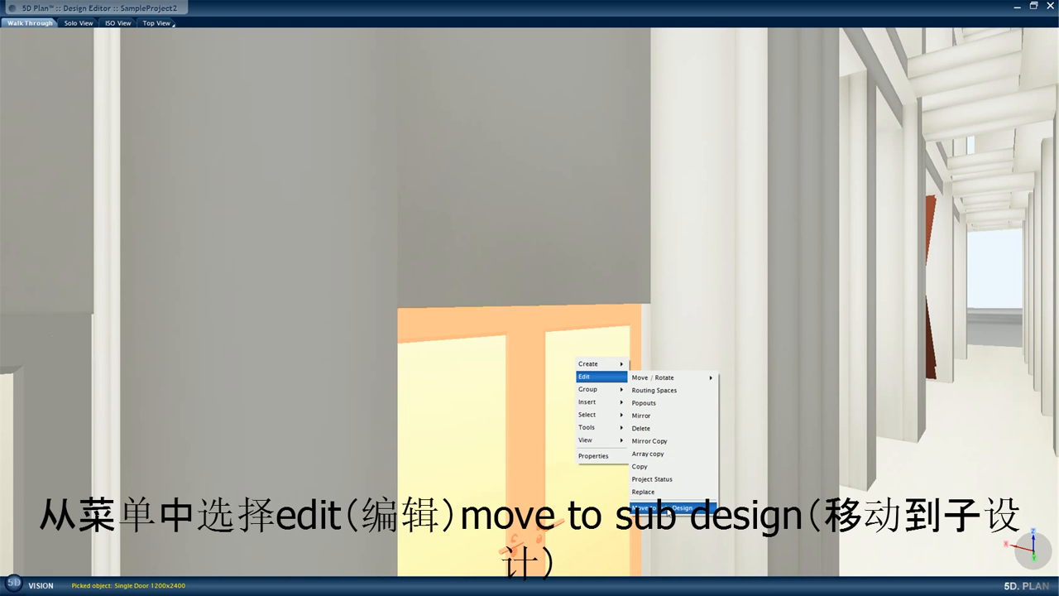
{"action": "left_click", "coordinate": [666, 509]}
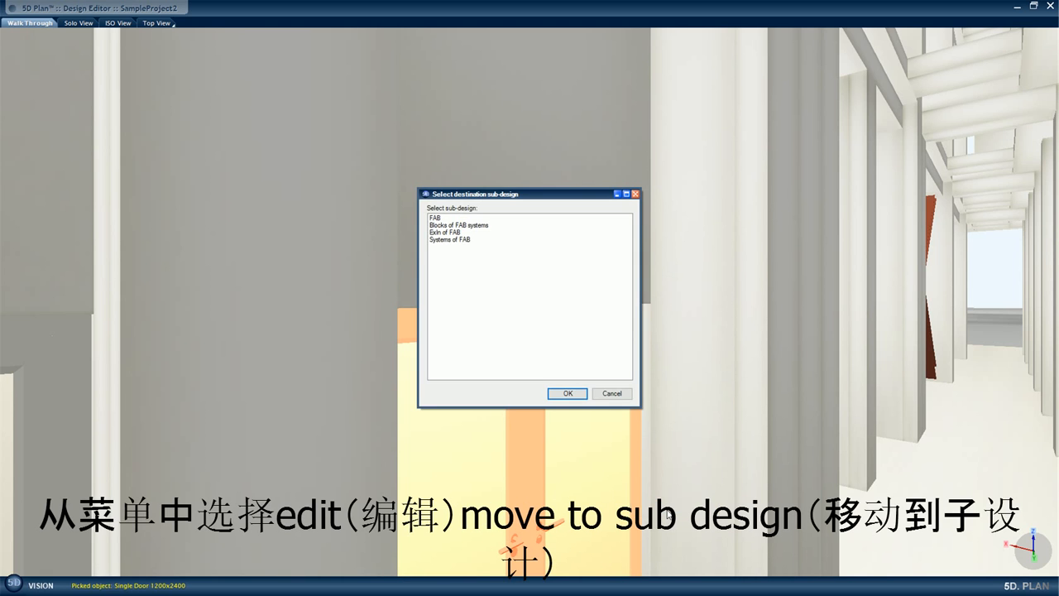
{"action": "left_click", "coordinate": [456, 232]}
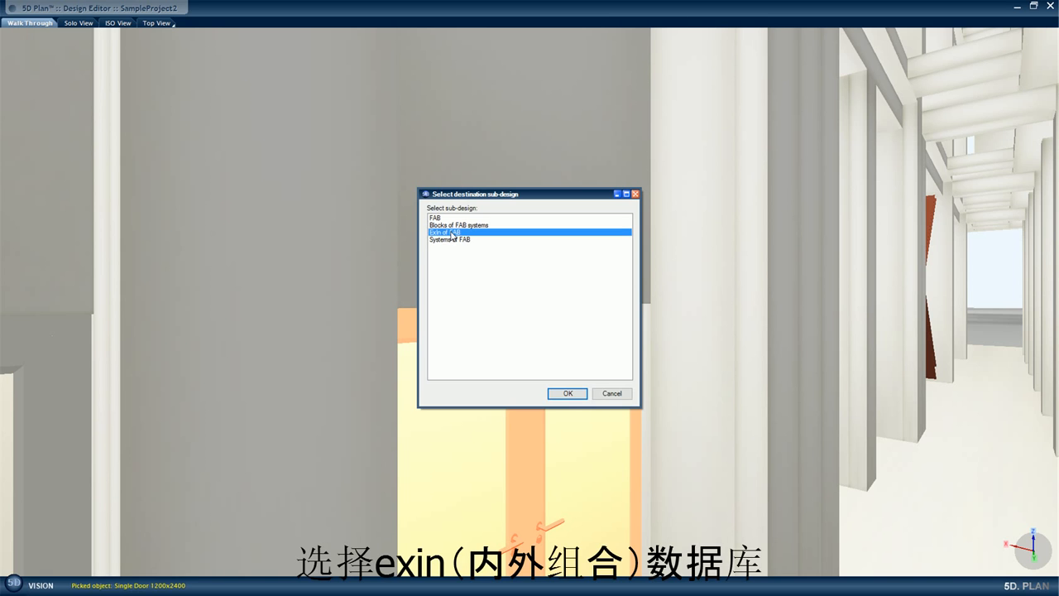
{"action": "left_click", "coordinate": [569, 394]}
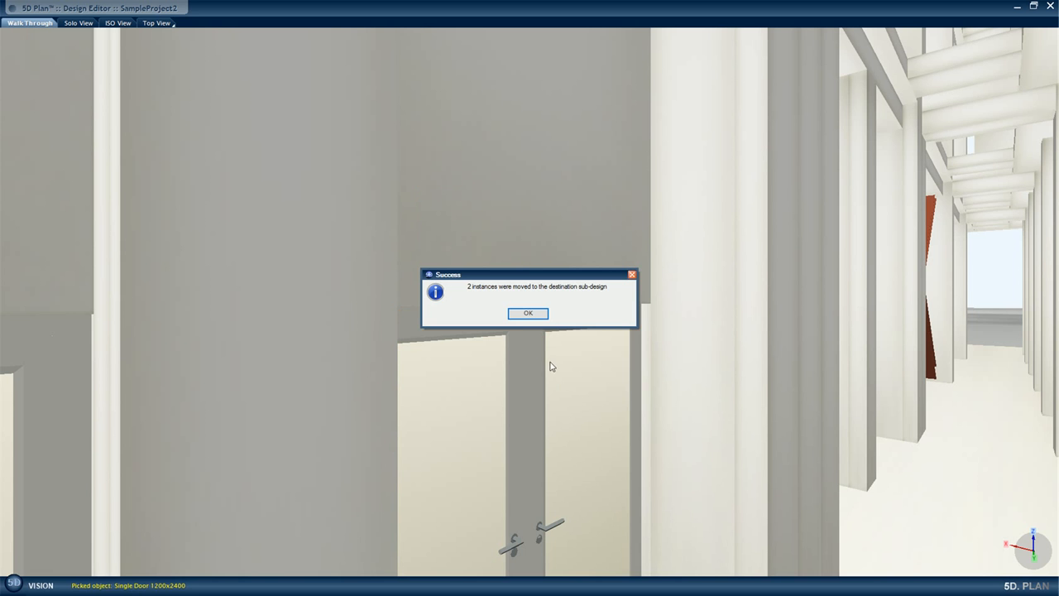
{"action": "left_click", "coordinate": [538, 317]}
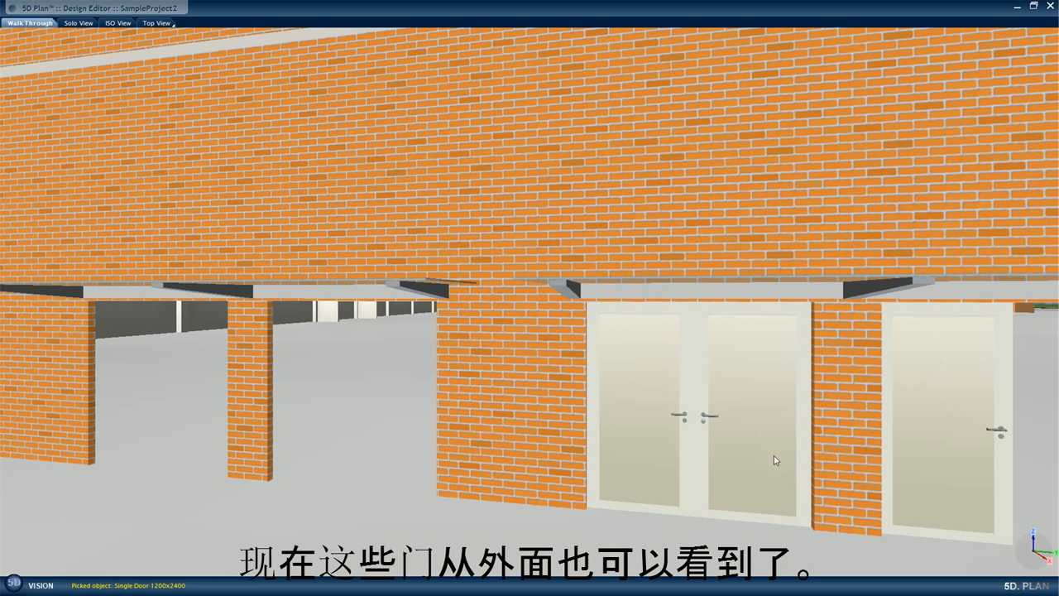
Step: View the moved doors from outside the building and open the Area Map inside the FAB
{"action": "middle_click_drag", "start_coordinate": [661, 429], "coordinate": [607, 485]}
{"action": "middle_click_drag", "start_coordinate": [616, 525], "coordinate": [621, 518]}
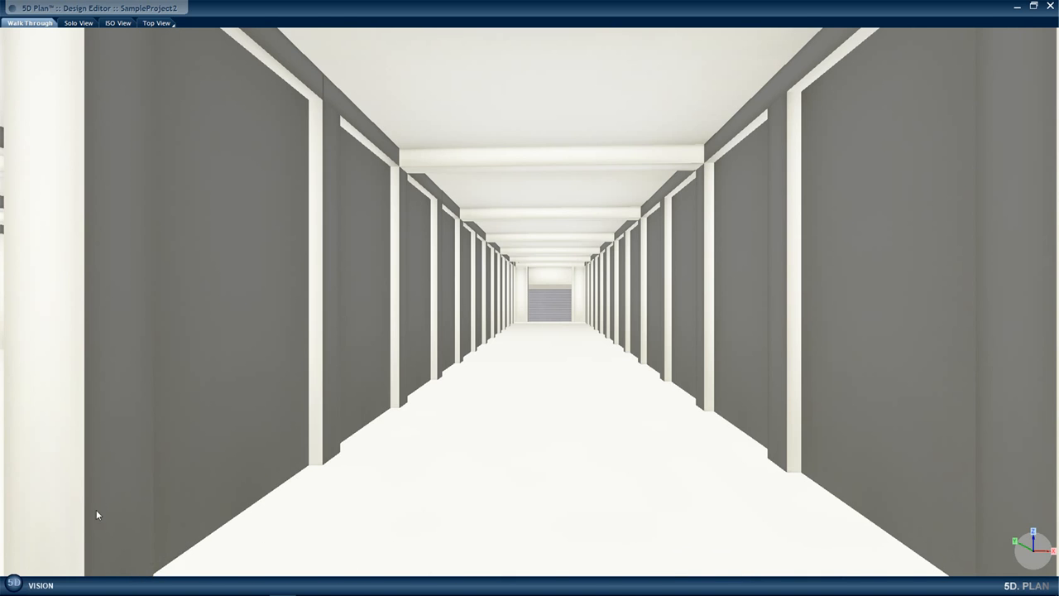
{"action": "left_click", "coordinate": [10, 585]}
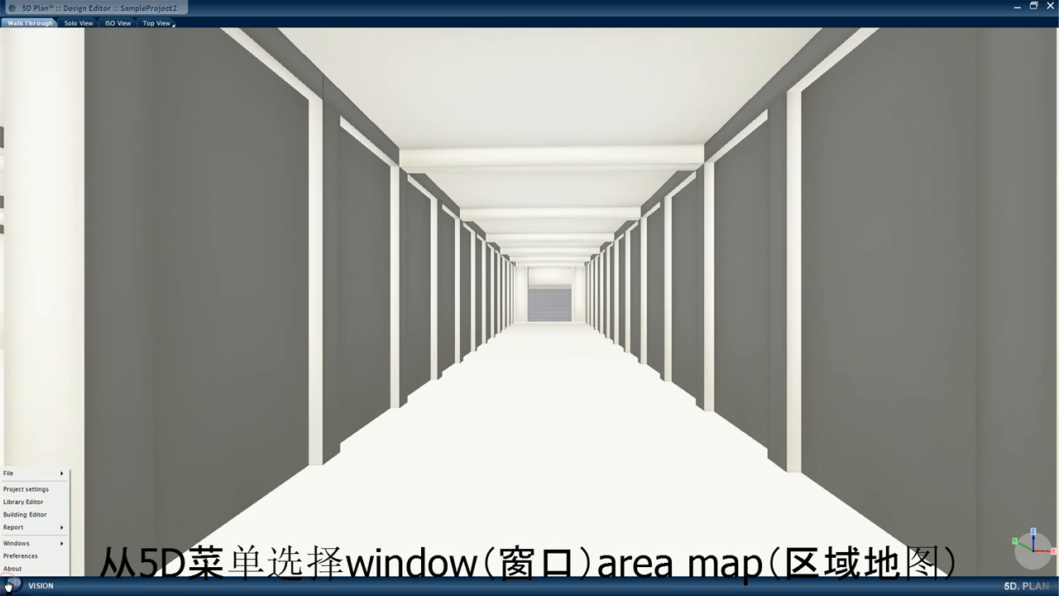
{"action": "mouse_move", "coordinate": [34, 546]}
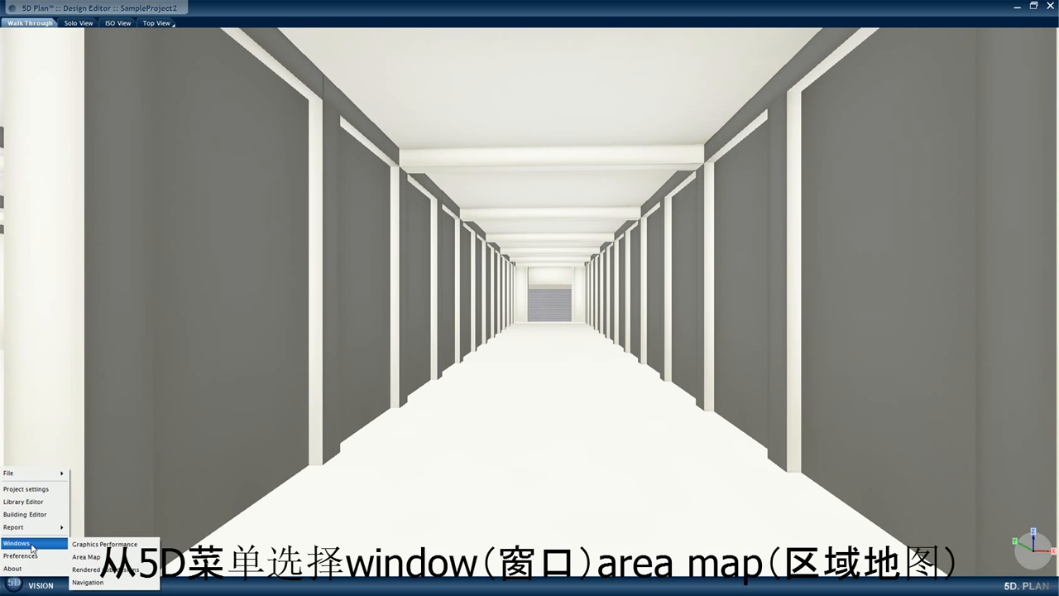
{"action": "left_click", "coordinate": [79, 557]}
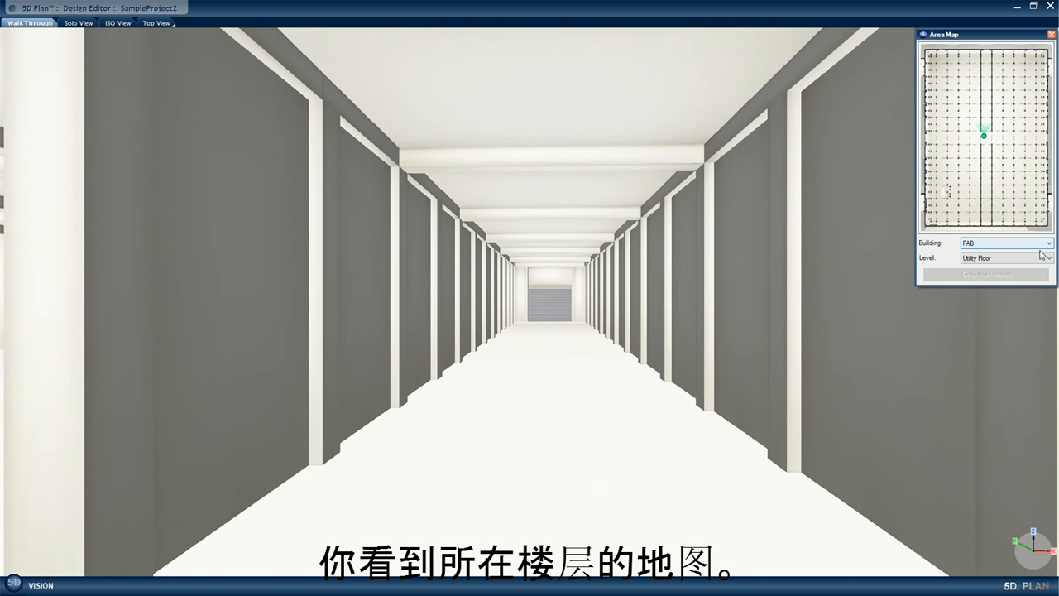
Step: Go to the Slab Floor level of the FAB building using the Area Map
{"action": "left_click", "coordinate": [1045, 245]}
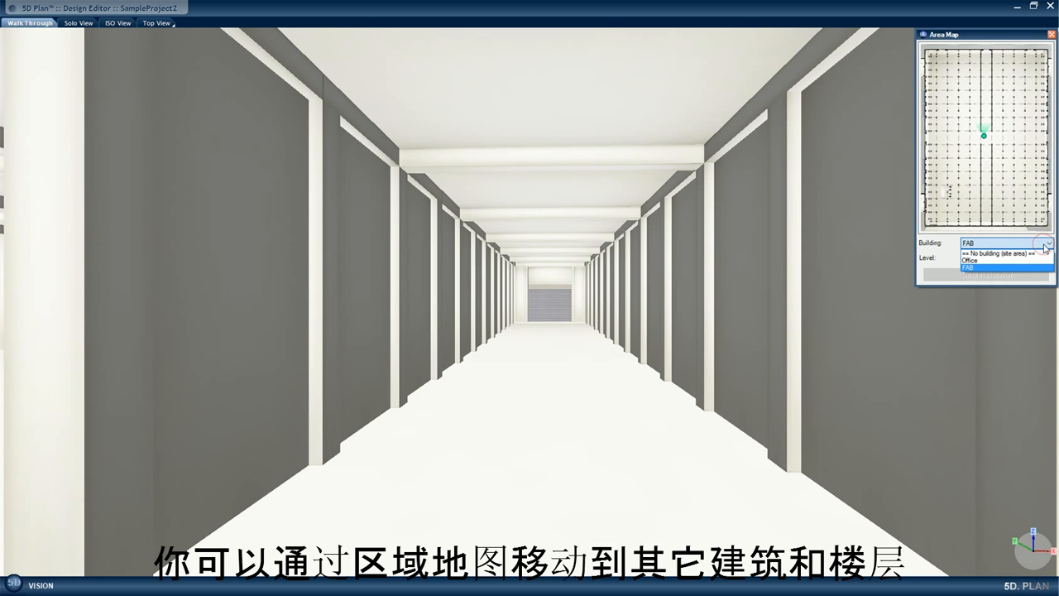
{"action": "left_click", "coordinate": [1025, 268]}
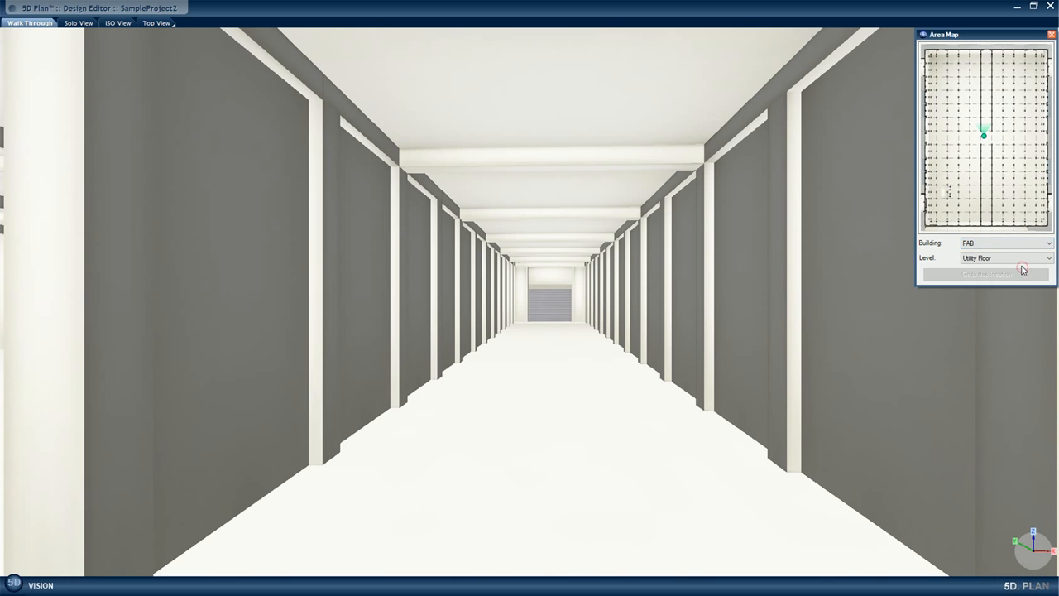
{"action": "left_click", "coordinate": [1048, 261]}
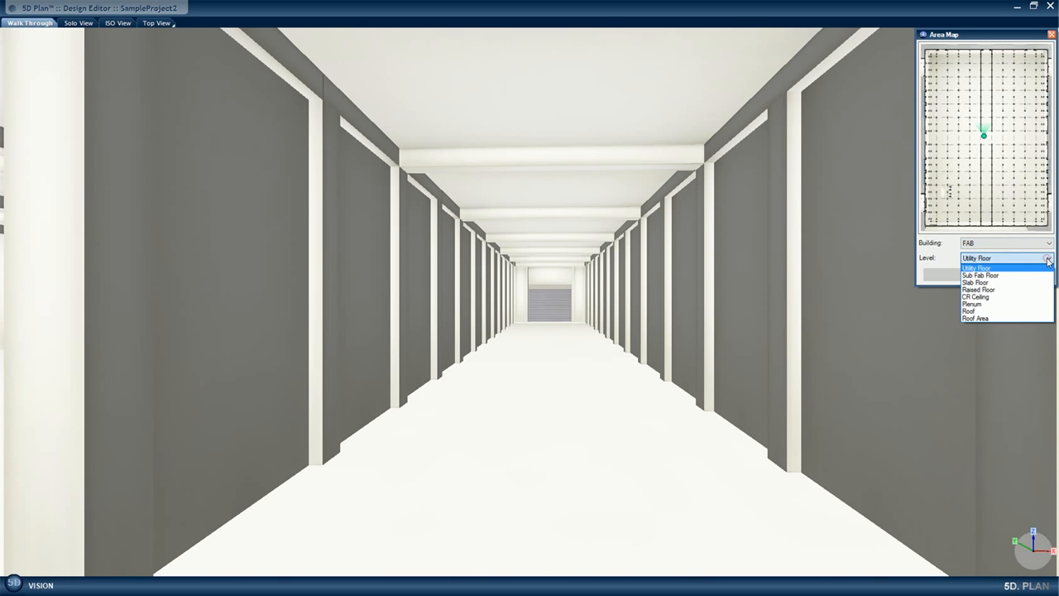
{"action": "left_click", "coordinate": [1009, 285]}
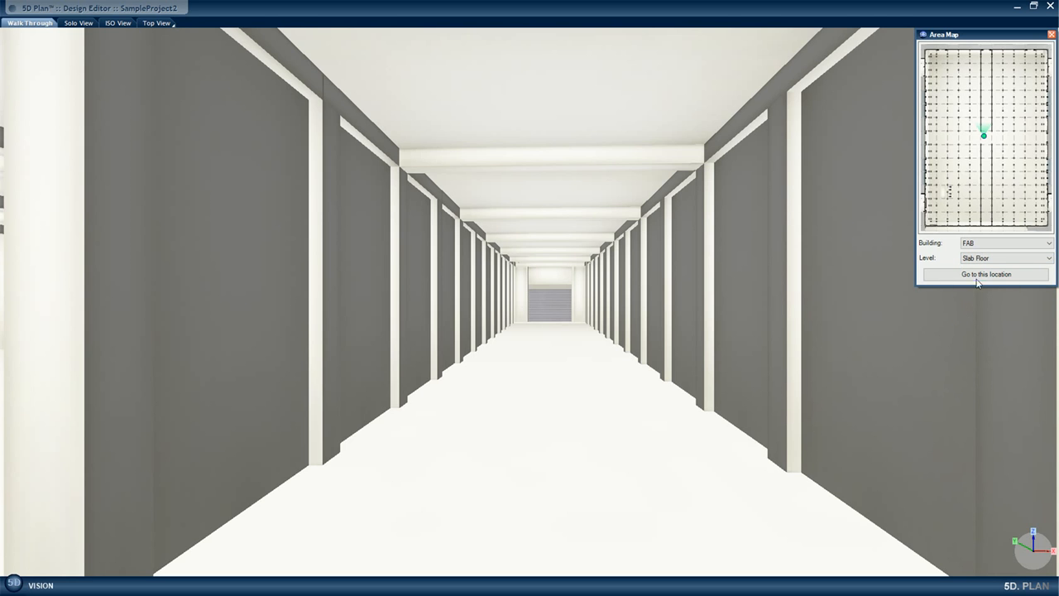
{"action": "left_click", "coordinate": [987, 278]}
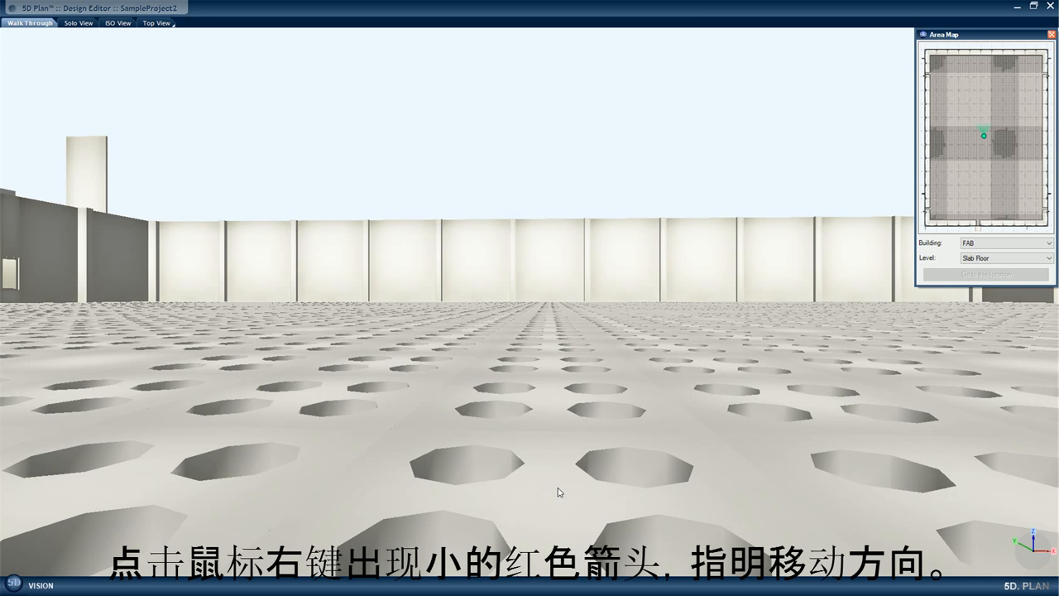
Step: Walk up to the Raised Floor corner and open the object menu of the solid 1 m slab to examine its functions
{"action": "mouse_move", "coordinate": [562, 503]}
{"action": "right_mouse_down"}
{"action": "mouse_move", "coordinate": [504, 444]}
{"action": "mouse_move", "coordinate": [490, 399]}
{"action": "mouse_move", "coordinate": [556, 388]}
{"action": "mouse_move", "coordinate": [543, 393]}
{"action": "mouse_move", "coordinate": [560, 395]}
{"action": "mouse_move", "coordinate": [542, 439]}
{"action": "right_mouse_up"}
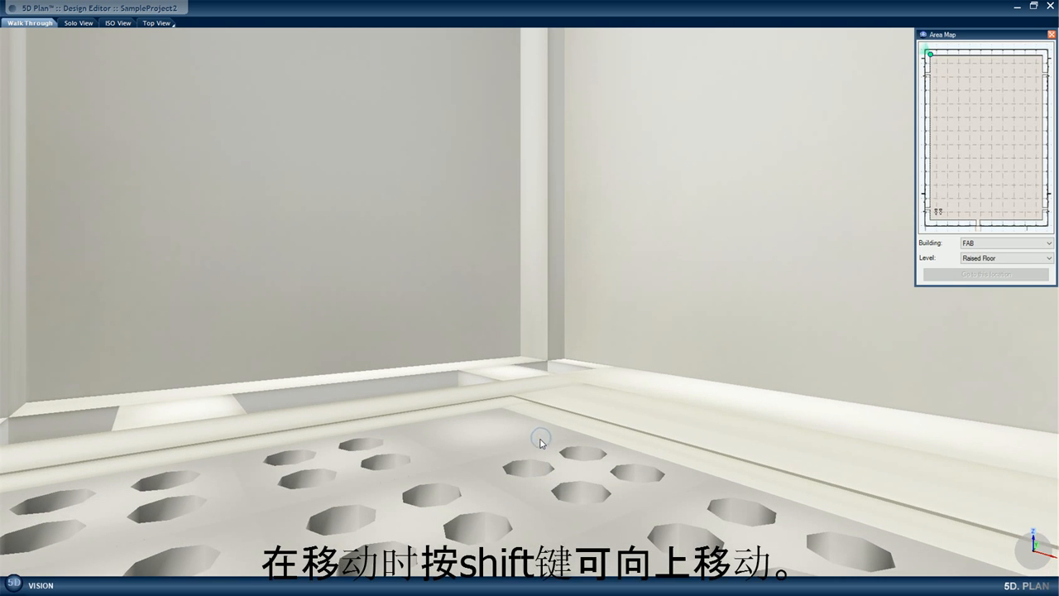
{"action": "left_click", "coordinate": [486, 435]}
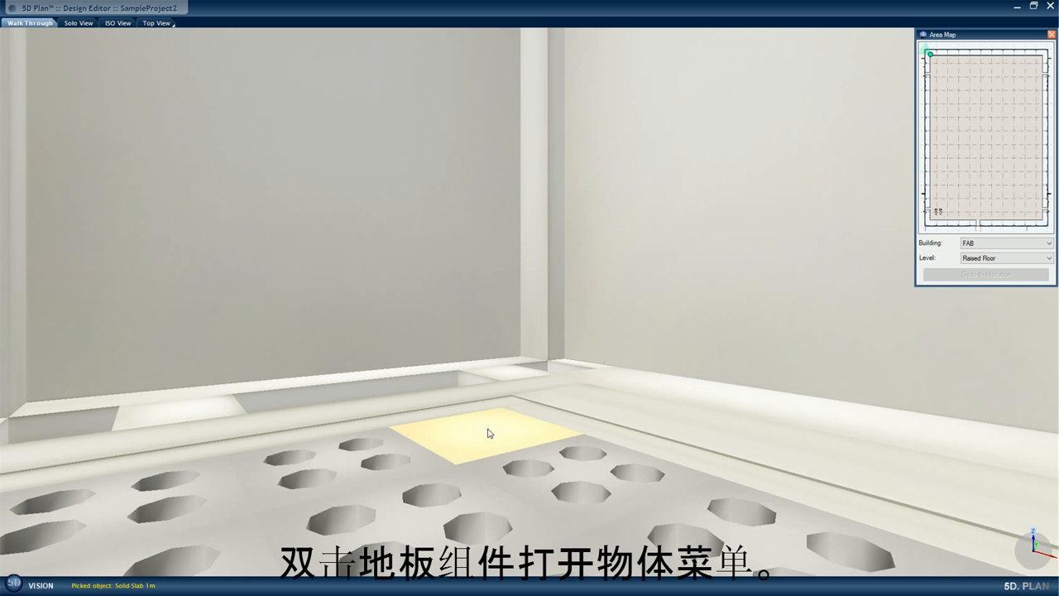
{"action": "double_click", "coordinate": [487, 432]}
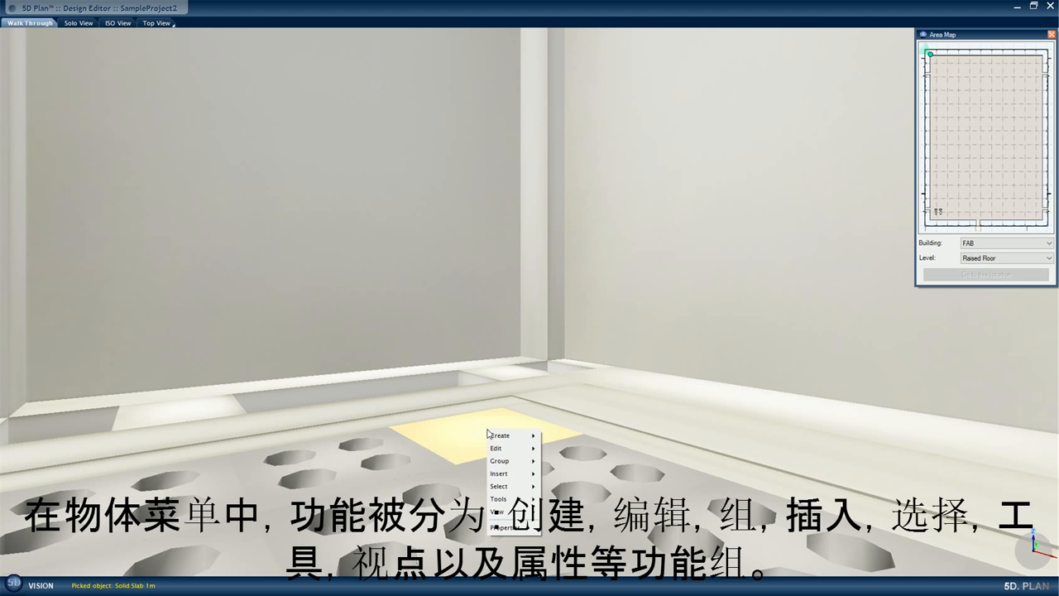
{"action": "mouse_move", "coordinate": [499, 439]}
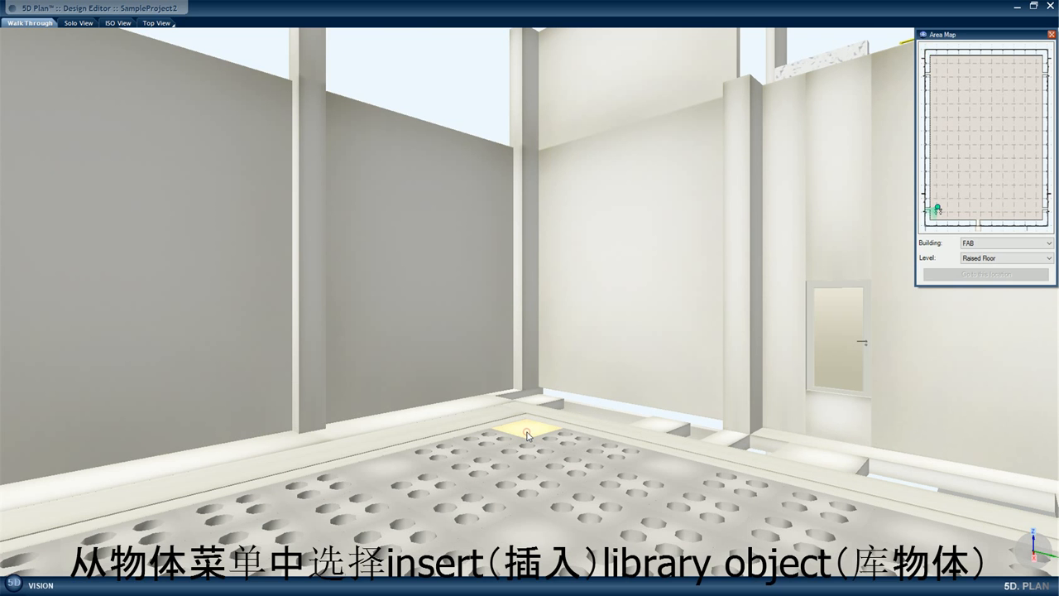
Step: Start inserting a library object on the solid 1 m slab and browse Blocks of FAB systems to the Cleanroom Raised Floor Systems category
{"action": "right_click", "coordinate": [527, 434]}
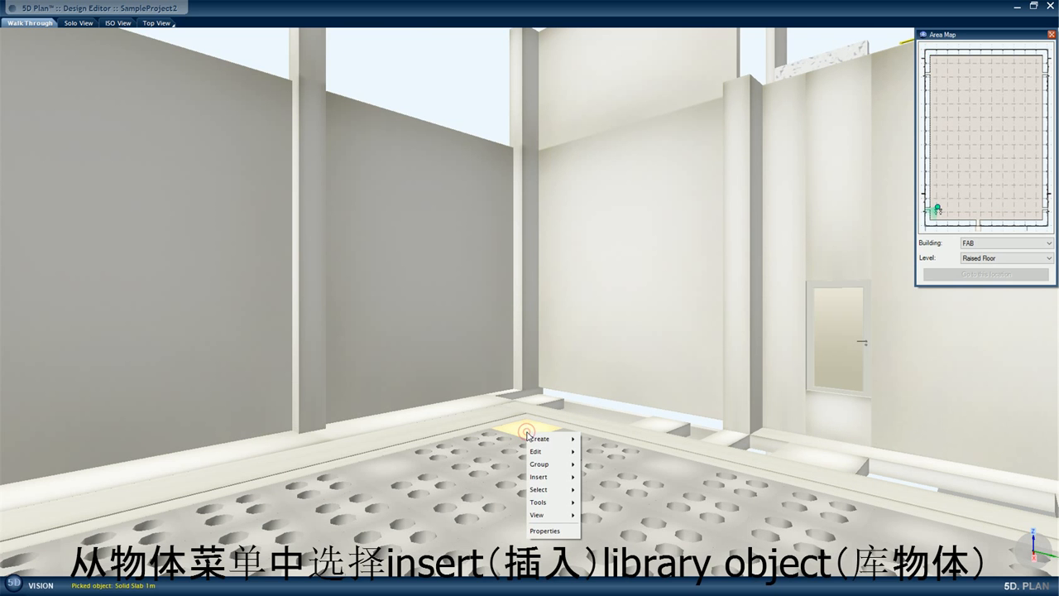
{"action": "mouse_move", "coordinate": [545, 479]}
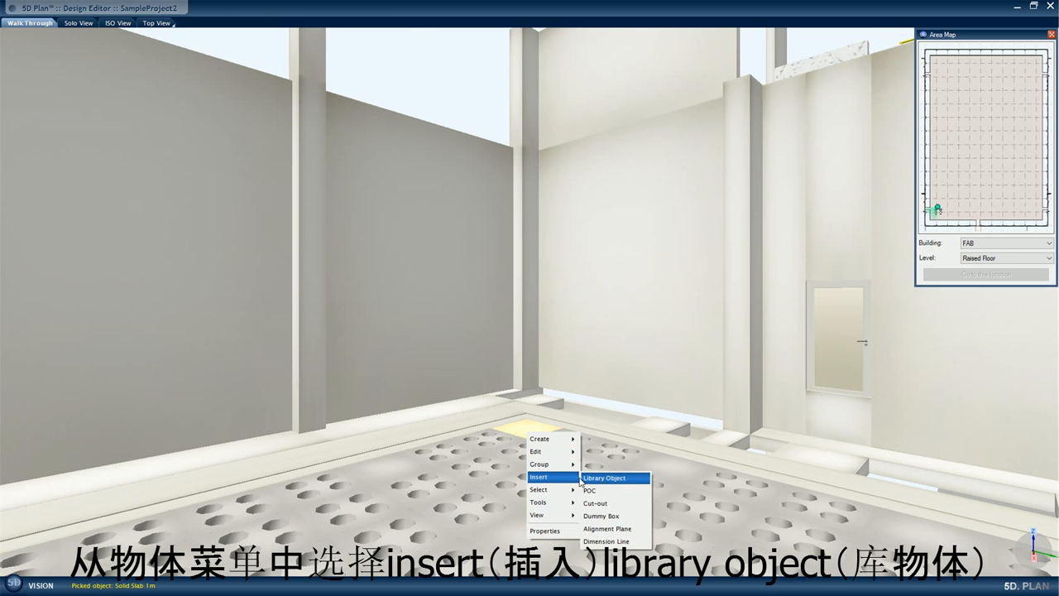
{"action": "left_click", "coordinate": [606, 482]}
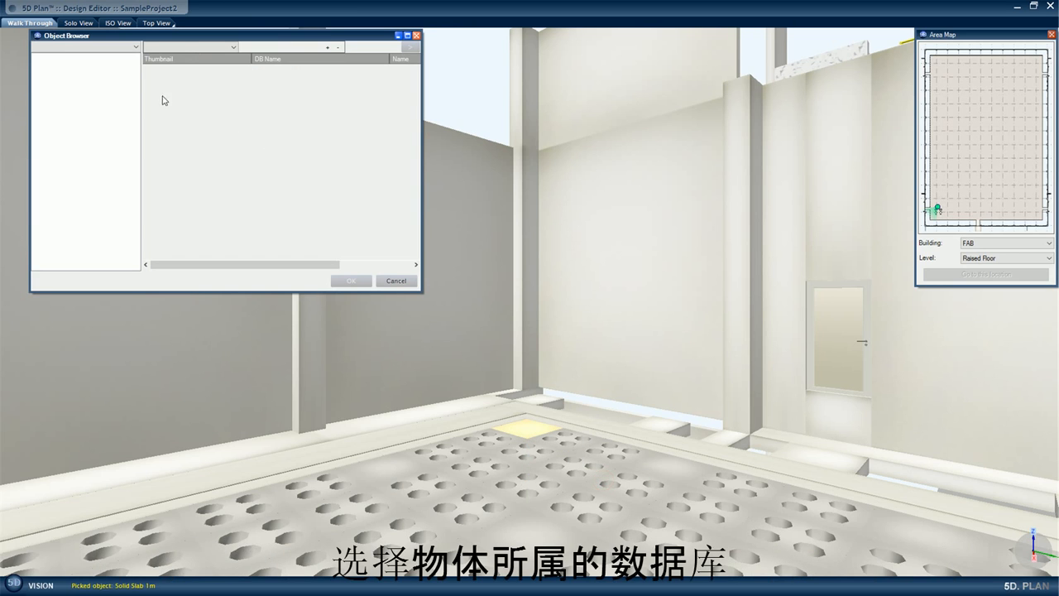
{"action": "left_click", "coordinate": [136, 46]}
{"action": "left_click", "coordinate": [114, 58]}
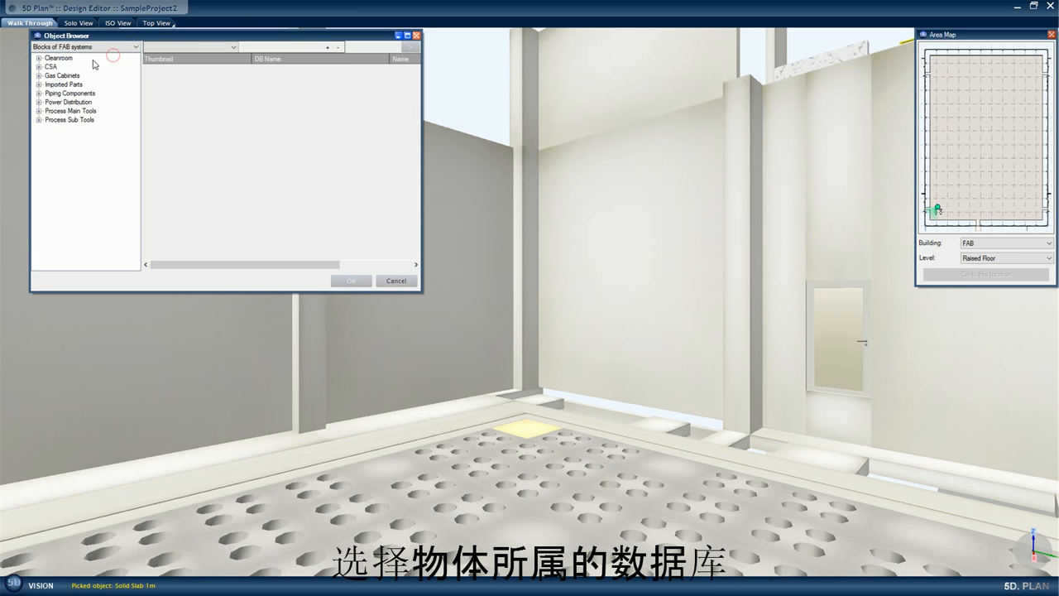
{"action": "left_click", "coordinate": [38, 58]}
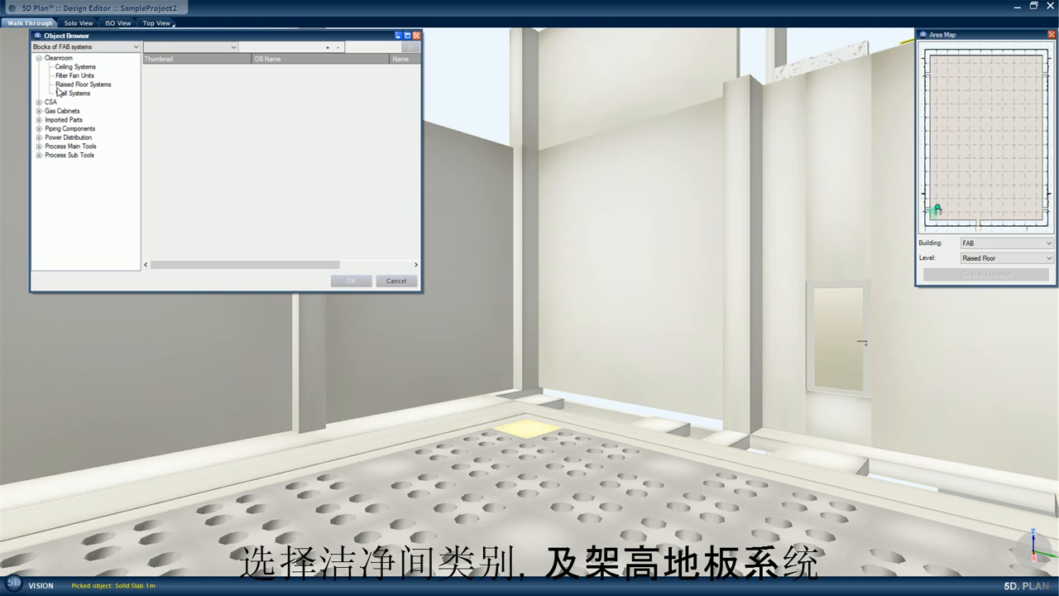
{"action": "left_click", "coordinate": [66, 85]}
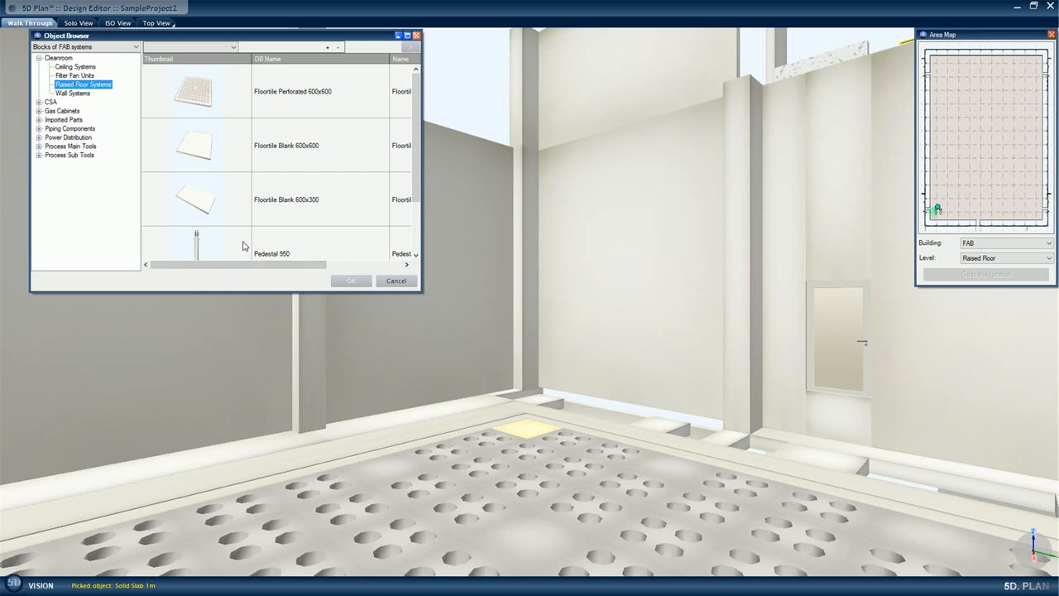
Step: Choose the Pedestal 950 object and place it on the solid slab in the raised floor corner
{"action": "left_click_drag", "start_coordinate": [417, 167], "coordinate": [416, 199]}
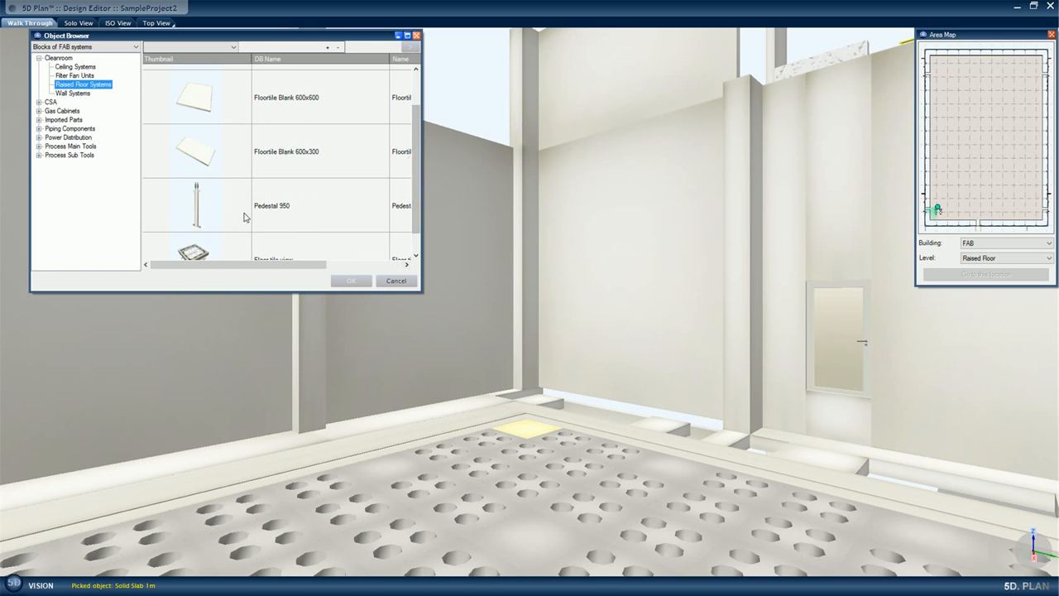
{"action": "left_click", "coordinate": [207, 200]}
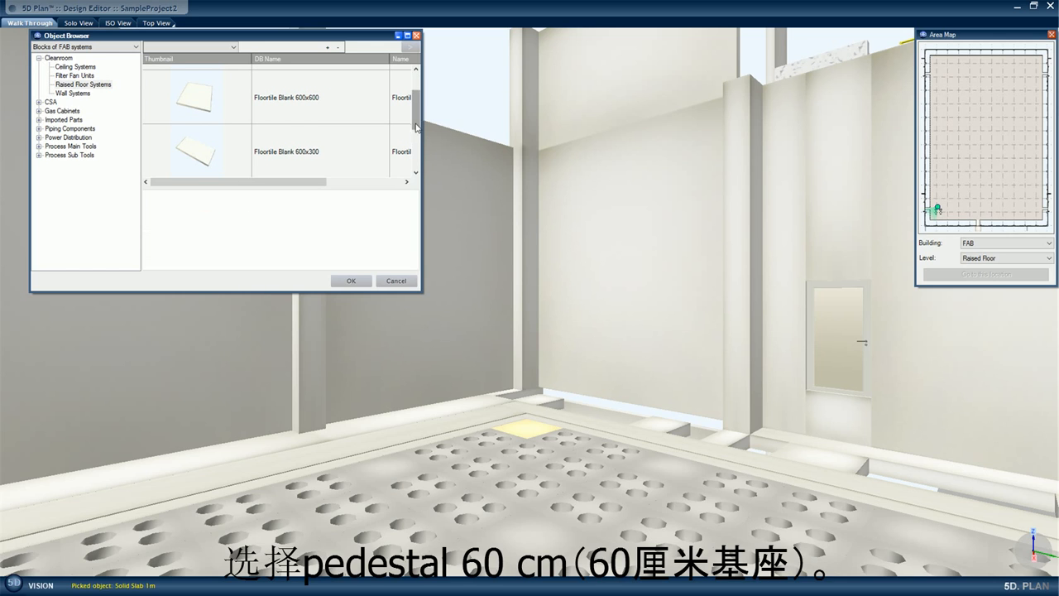
{"action": "left_click_drag", "start_coordinate": [416, 124], "coordinate": [415, 165]}
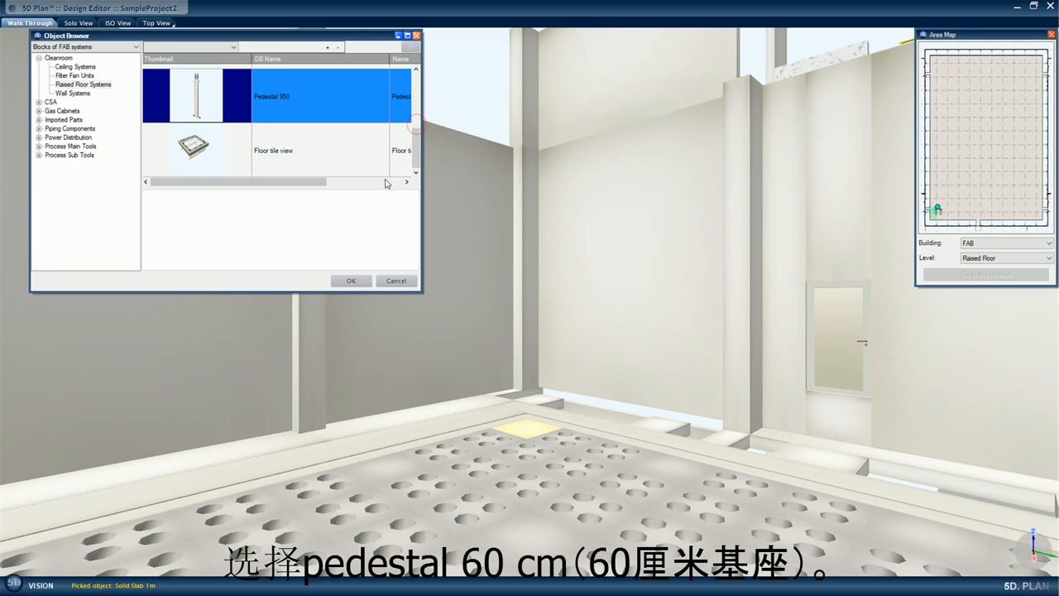
{"action": "left_click", "coordinate": [355, 281]}
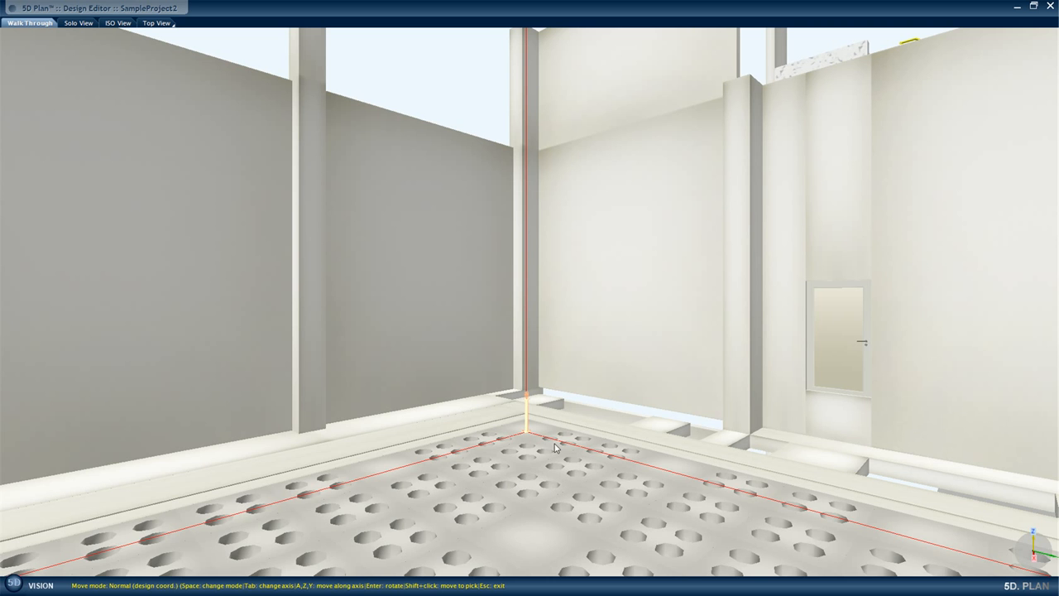
{"action": "middle_click_drag", "start_coordinate": [564, 405], "coordinate": [570, 381]}
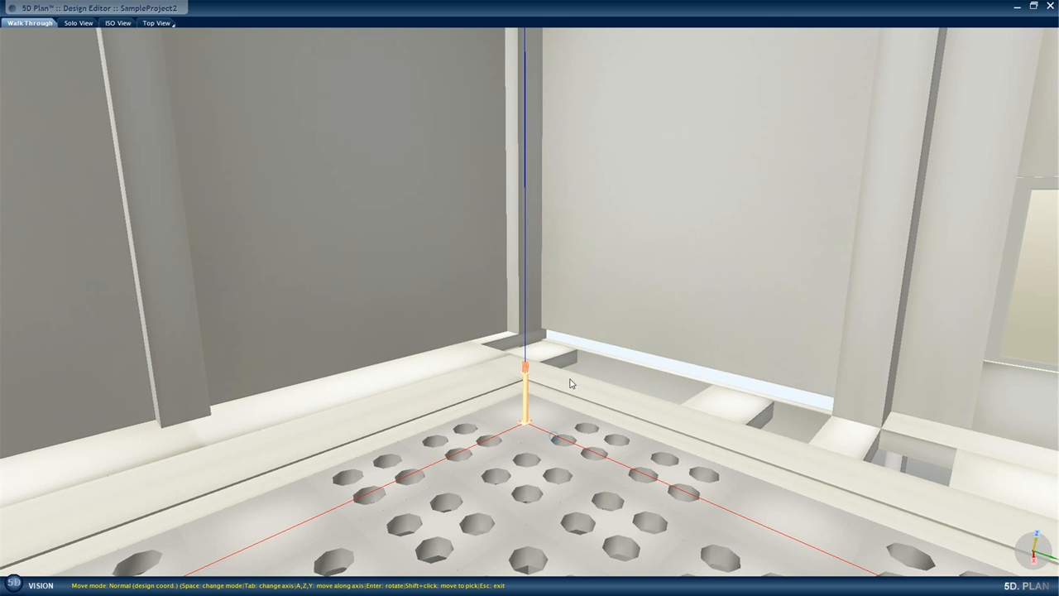
{"action": "left_click", "coordinate": [527, 398]}
Step: Start a relative move of the pedestal and set the corner's Solid Slab 1m as reference object B
{"action": "left_click", "coordinate": [527, 398]}
{"action": "right_click", "coordinate": [527, 398]}
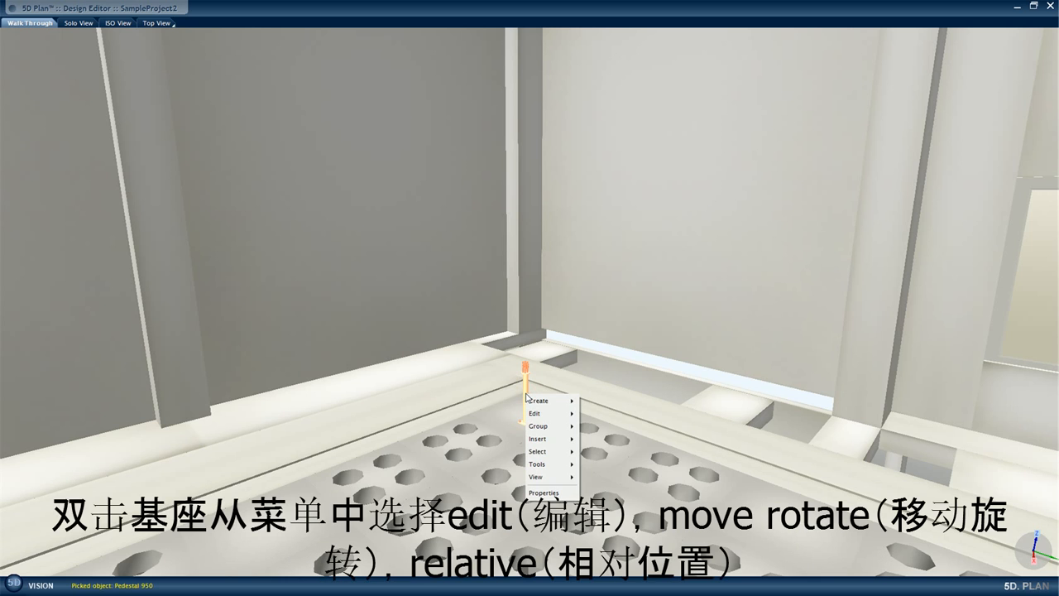
{"action": "mouse_move", "coordinate": [547, 414]}
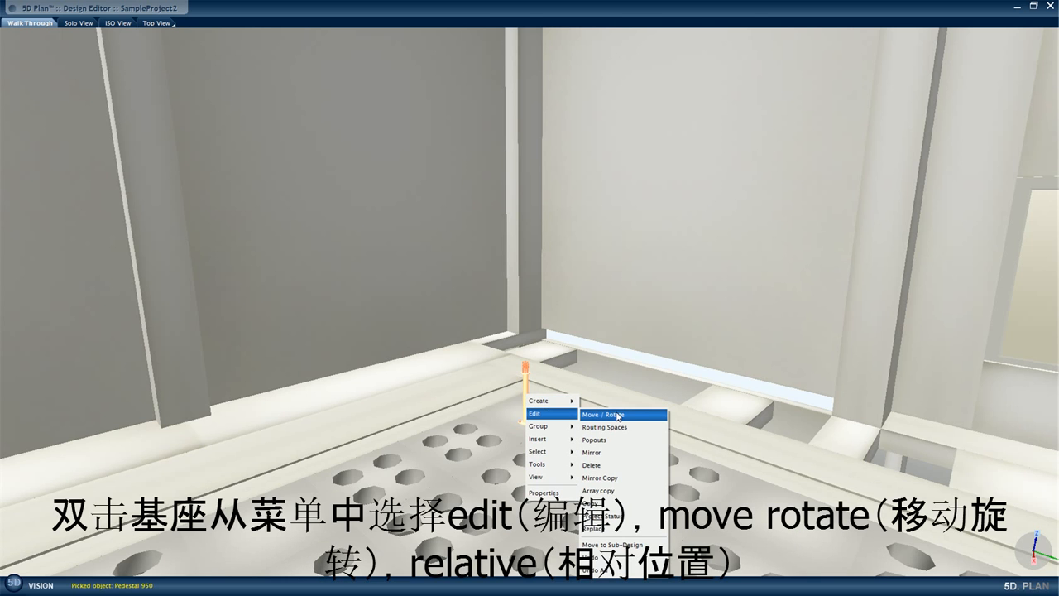
{"action": "mouse_move", "coordinate": [639, 417]}
{"action": "left_click", "coordinate": [694, 455]}
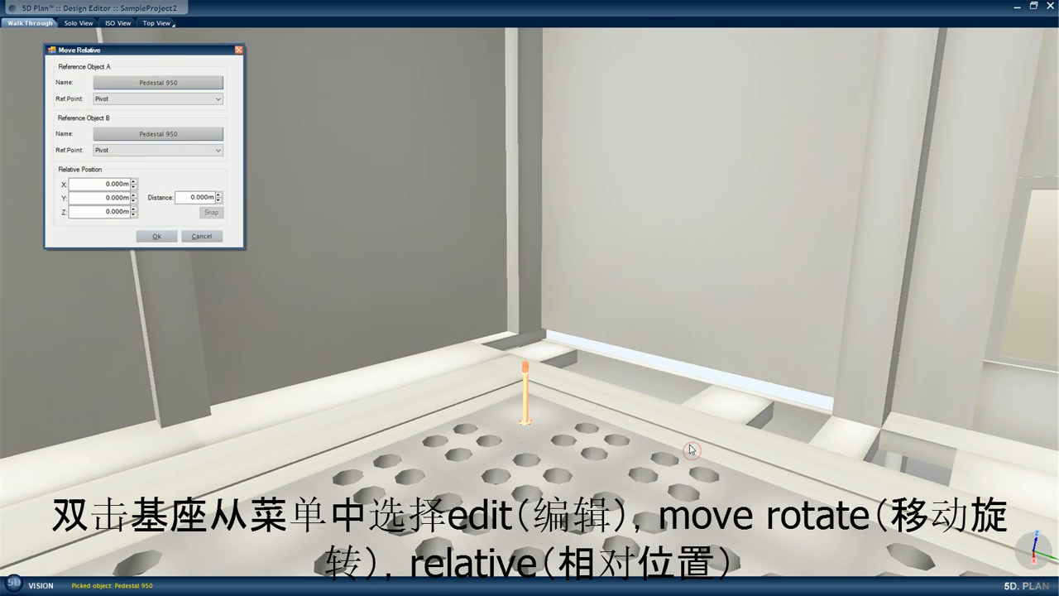
{"action": "left_click", "coordinate": [164, 134]}
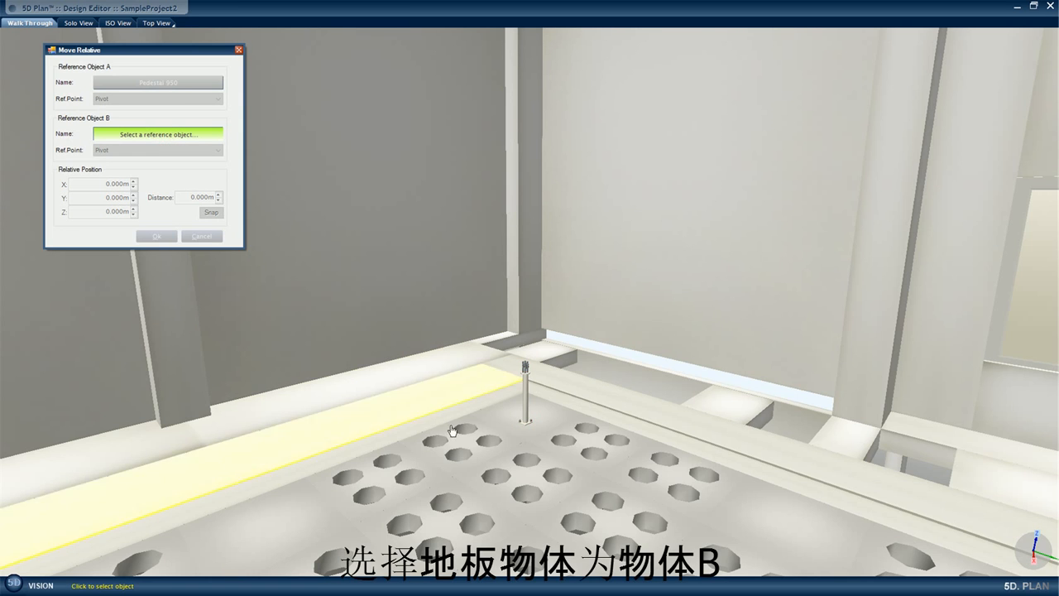
{"action": "left_click", "coordinate": [547, 421]}
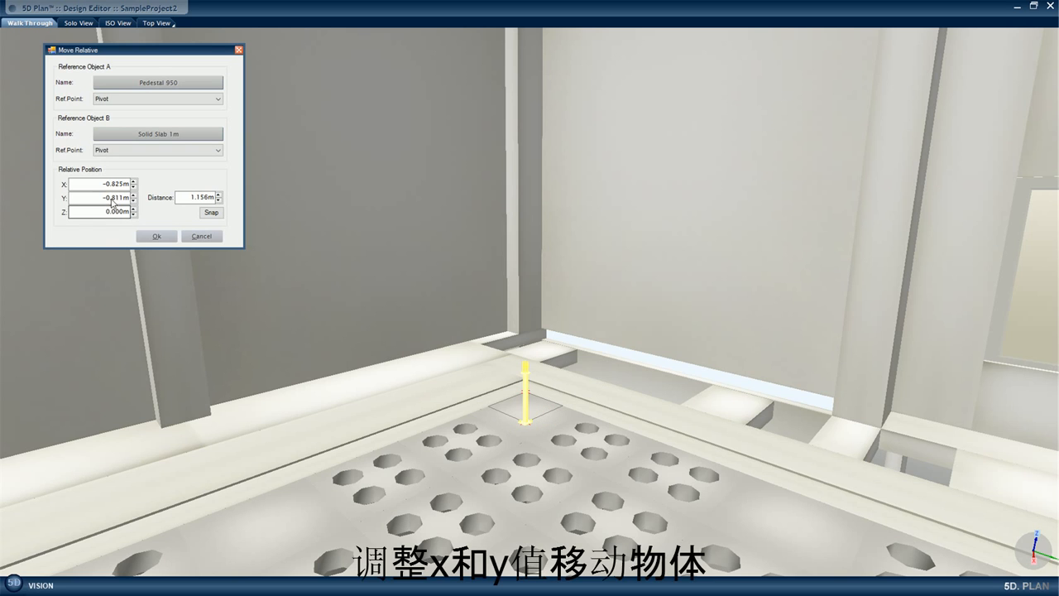
Step: Set the pedestal's relative X and Y positions to 0 and apply the move
{"action": "double_click", "coordinate": [106, 183]}
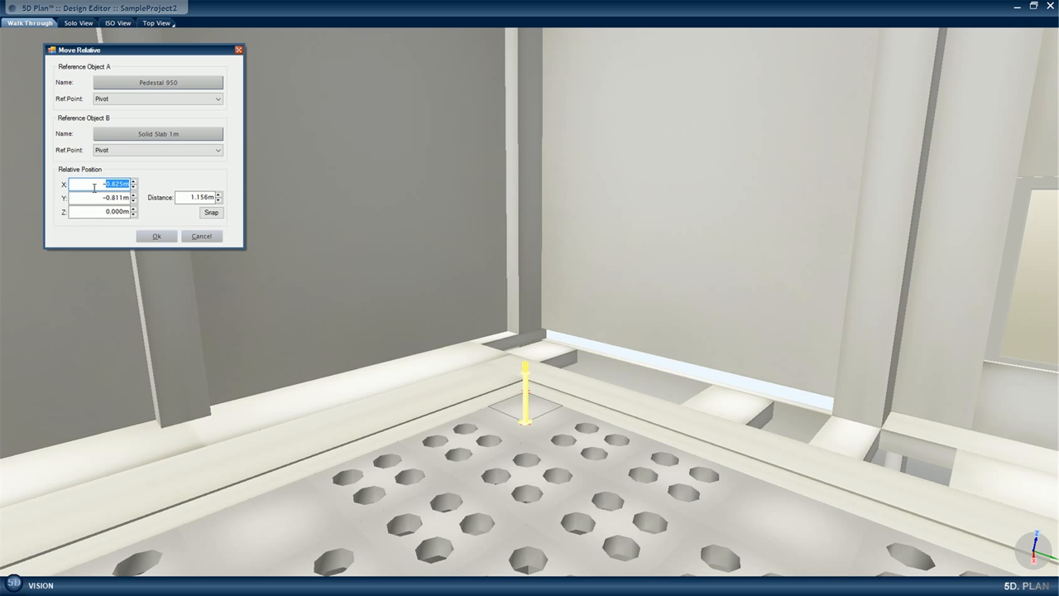
{"action": "type", "text": "0"}
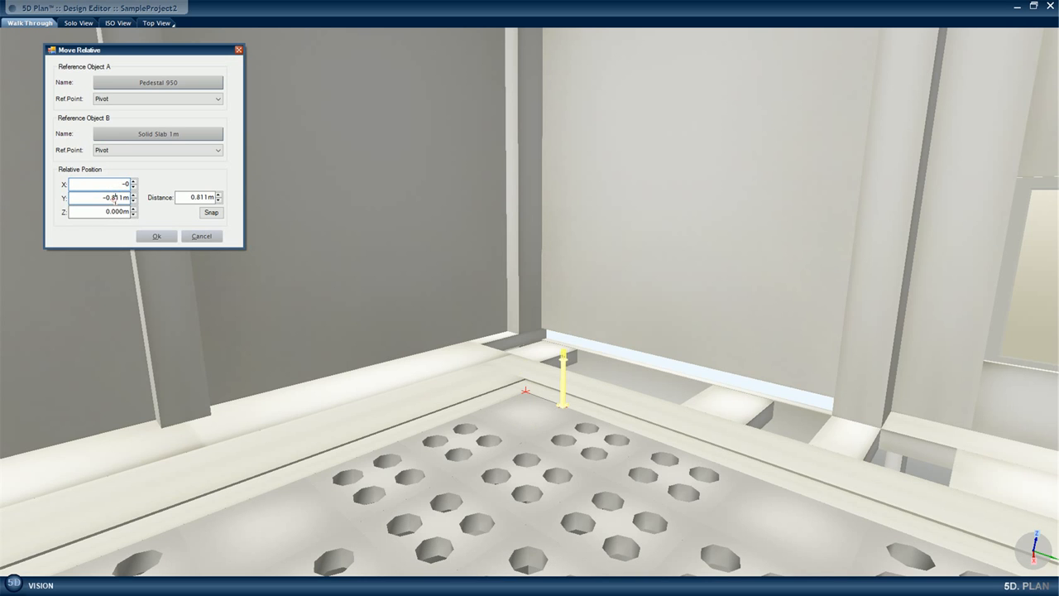
{"action": "double_click", "coordinate": [116, 198]}
{"action": "type", "text": "0"}
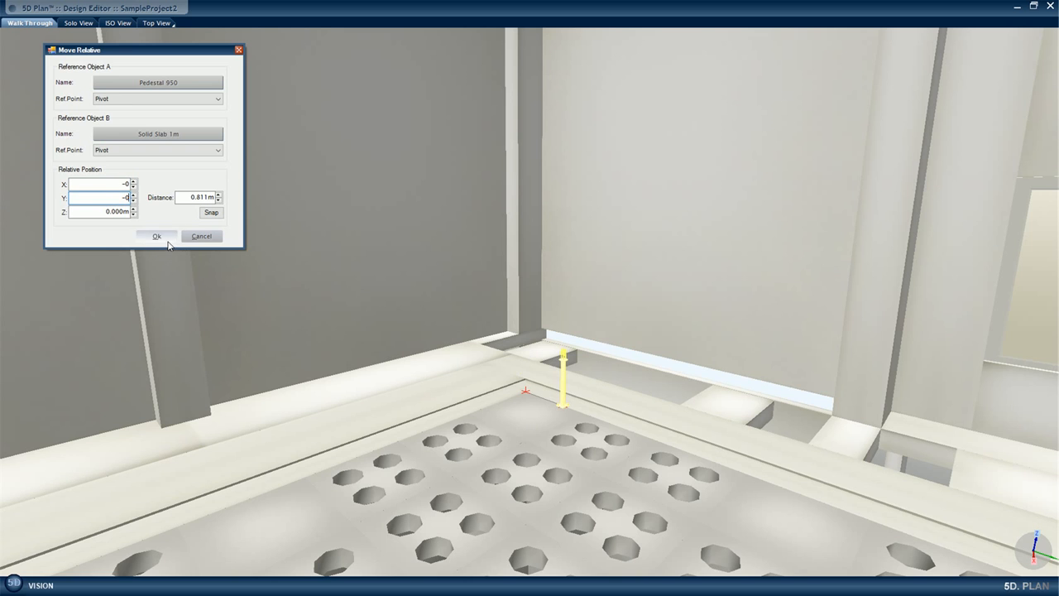
{"action": "left_click", "coordinate": [165, 238]}
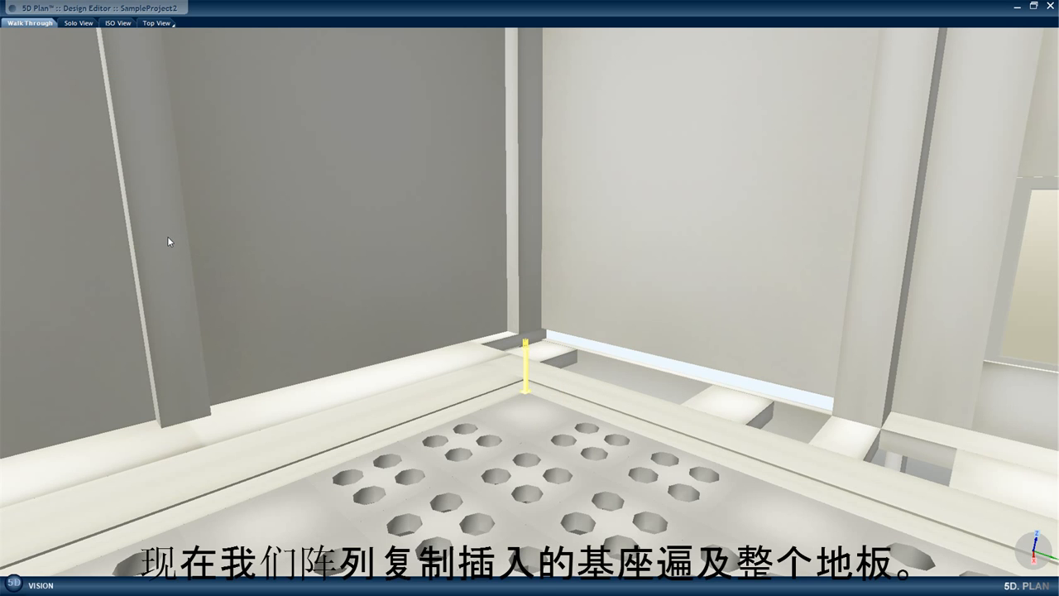
Step: Measure the distance from the pedestal to the wall part at the far end of the floor in the Y direction
{"action": "right_click", "coordinate": [527, 369]}
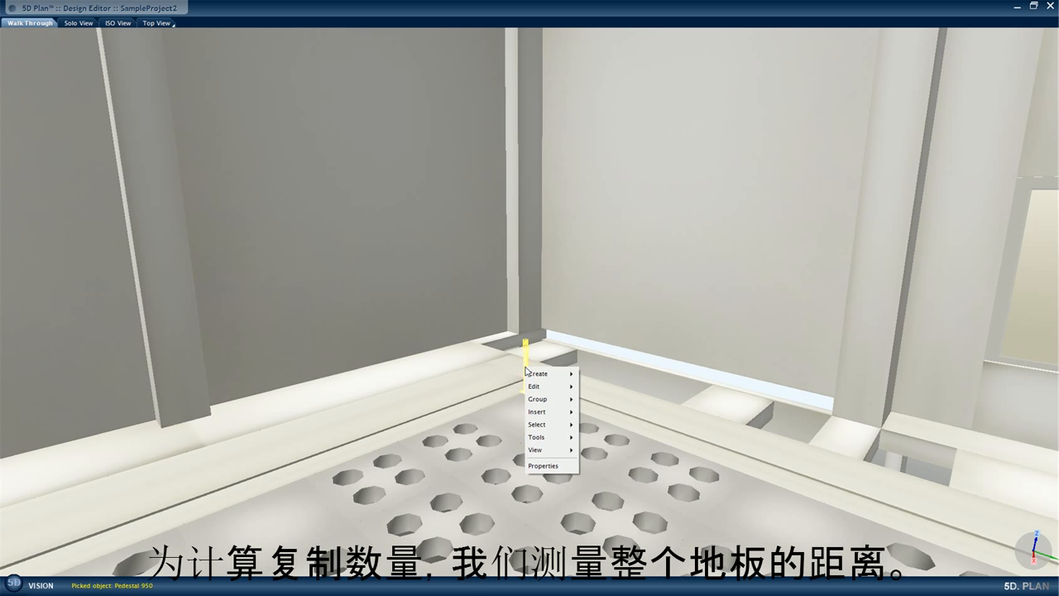
{"action": "mouse_move", "coordinate": [552, 440]}
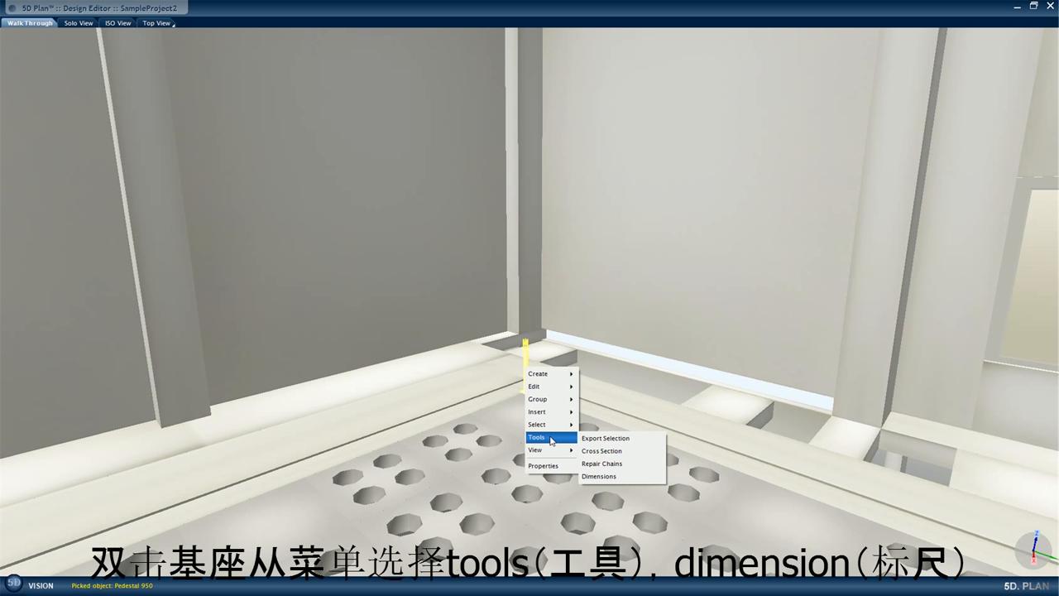
{"action": "left_click", "coordinate": [594, 475]}
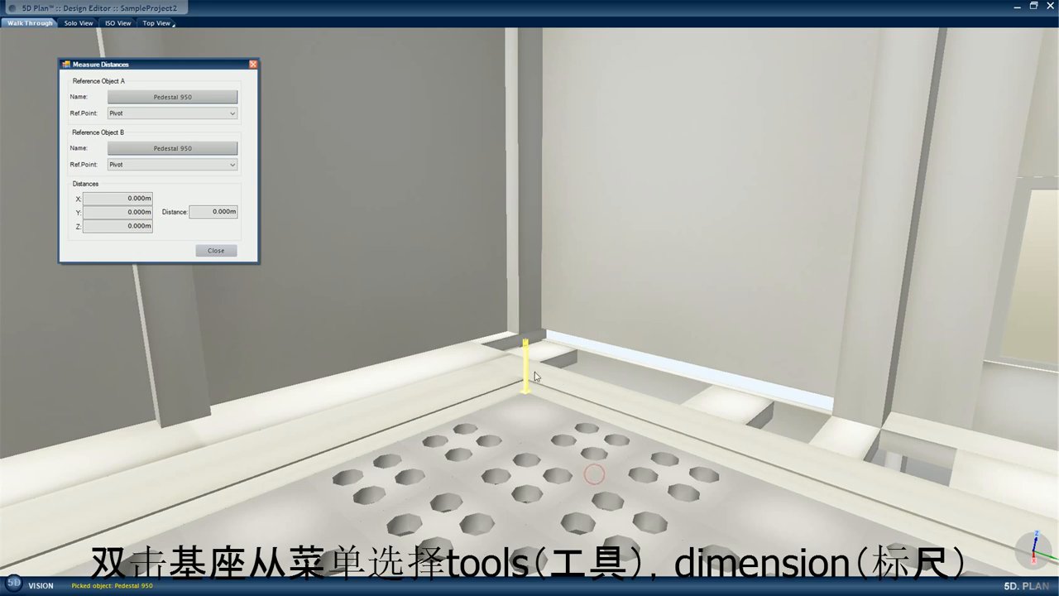
{"action": "left_click_drag", "start_coordinate": [488, 373], "coordinate": [672, 389]}
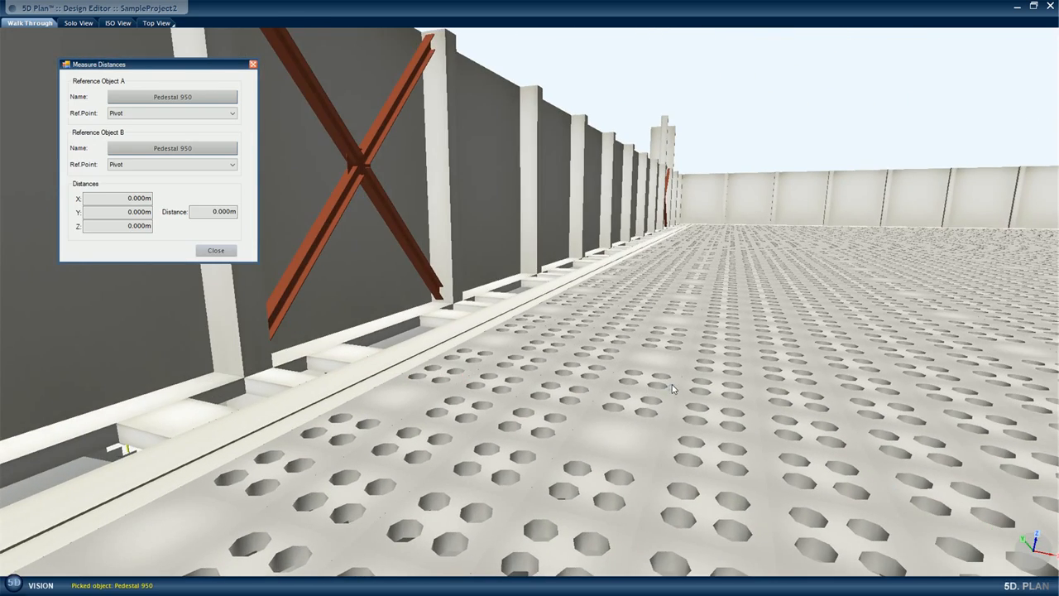
{"action": "left_click", "coordinate": [199, 147]}
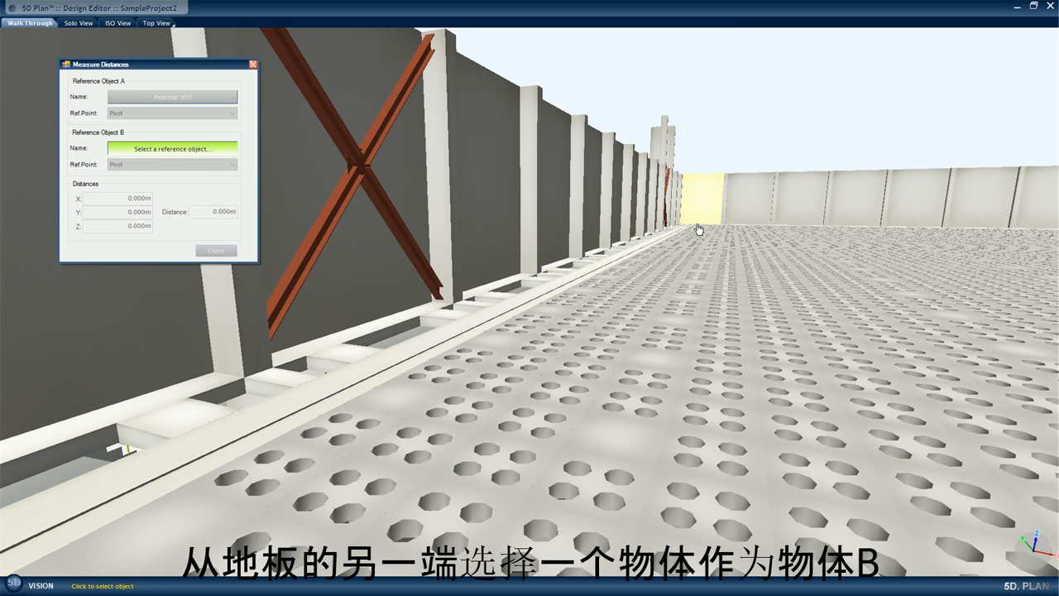
{"action": "left_click", "coordinate": [702, 218]}
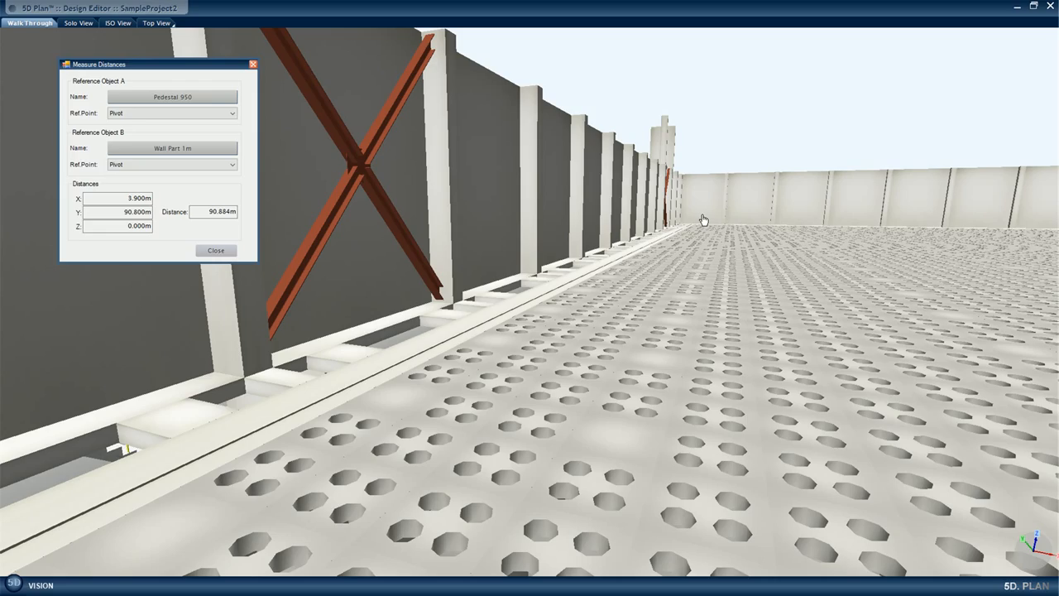
Step: Measure the distance from the pedestal to the wall at the far end of the floor in the X direction
{"action": "left_click", "coordinate": [639, 318]}
{"action": "middle_click_drag", "start_coordinate": [798, 321], "coordinate": [793, 317]}
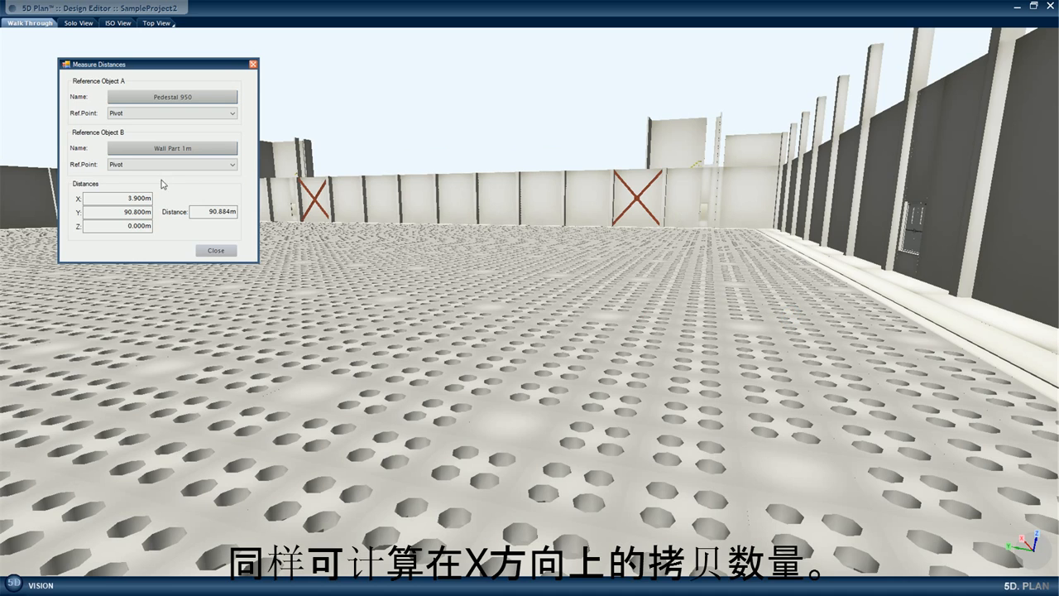
{"action": "left_click", "coordinate": [180, 151]}
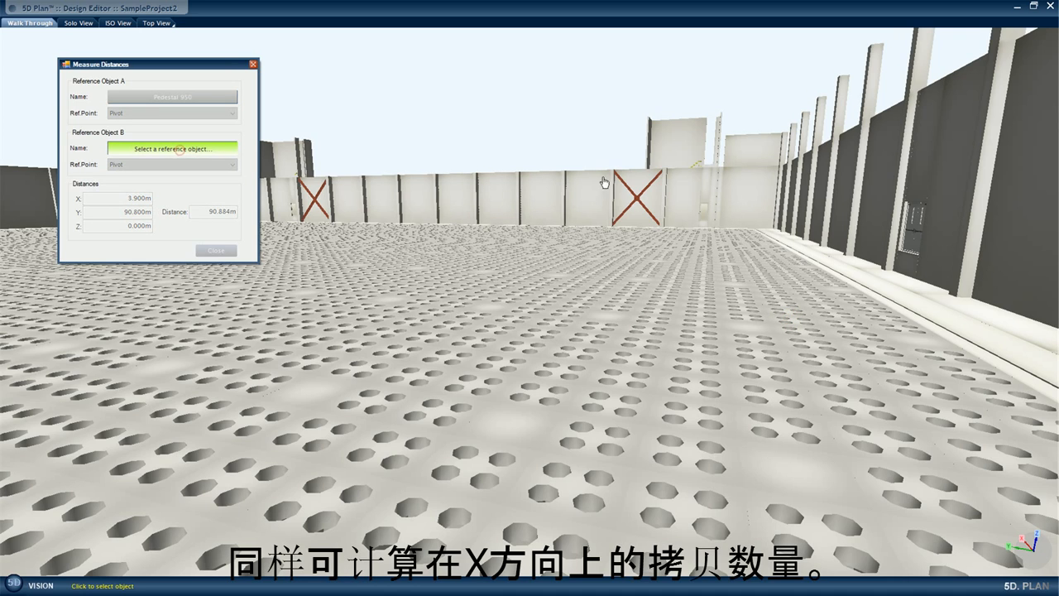
{"action": "left_click", "coordinate": [750, 217]}
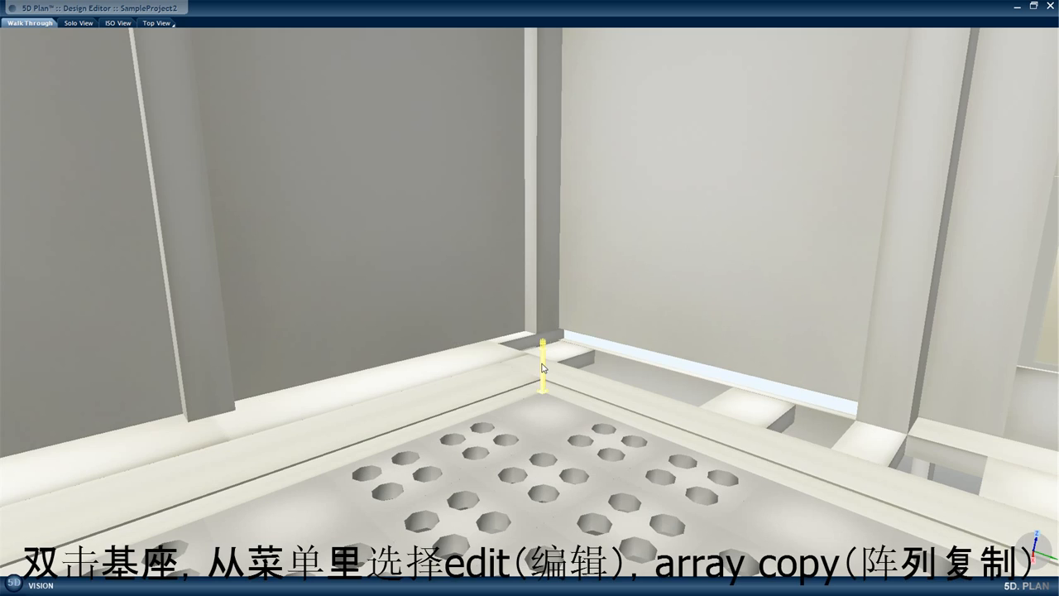
Step: Start an array copy of the corner pedestal with an X offset of 0.6 m and 125 objects in X
{"action": "double_click", "coordinate": [542, 364]}
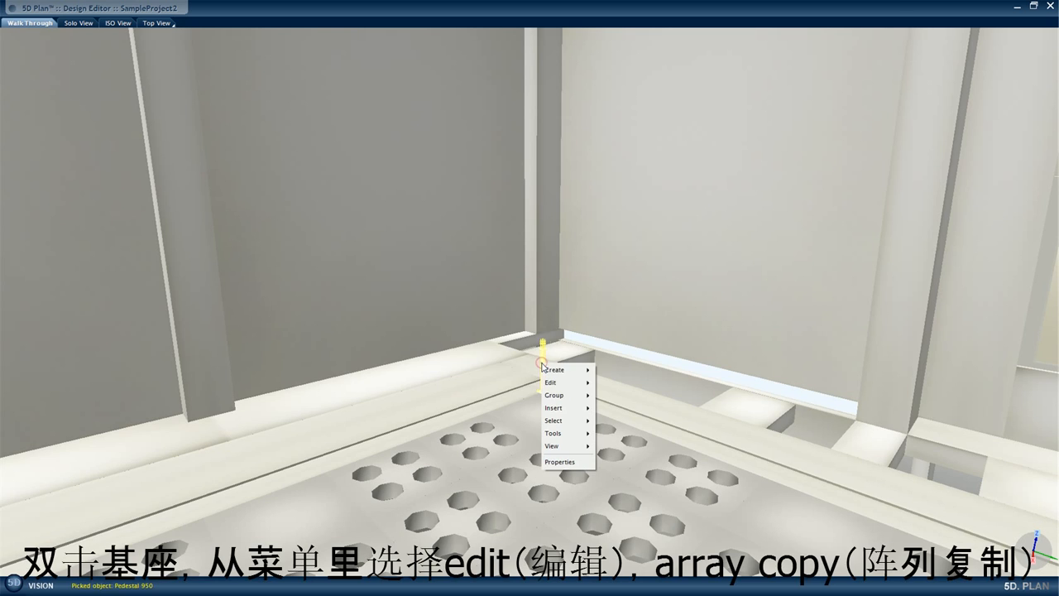
{"action": "mouse_move", "coordinate": [560, 390]}
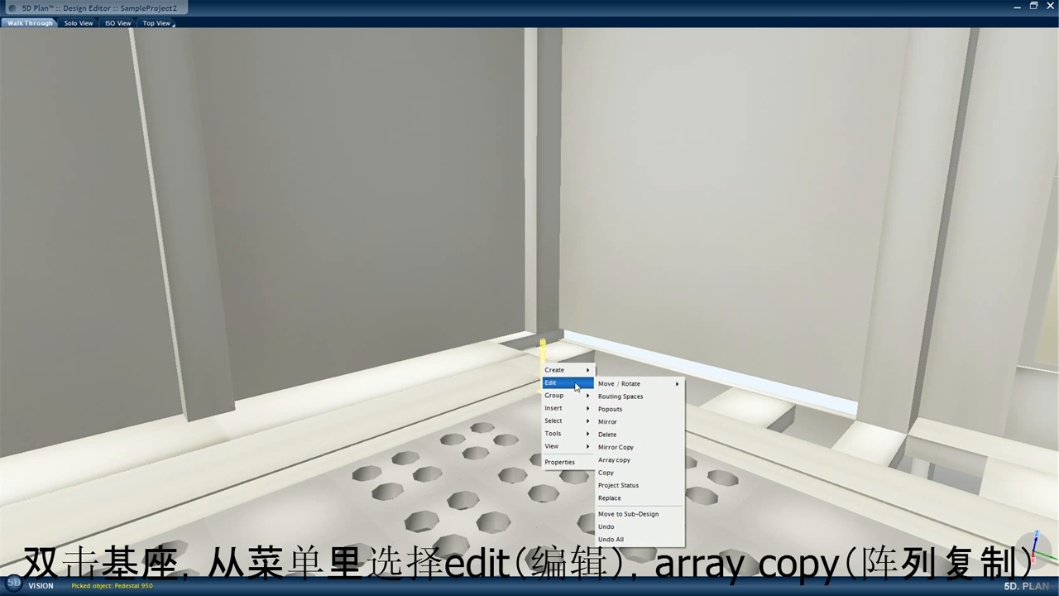
{"action": "left_click", "coordinate": [636, 460]}
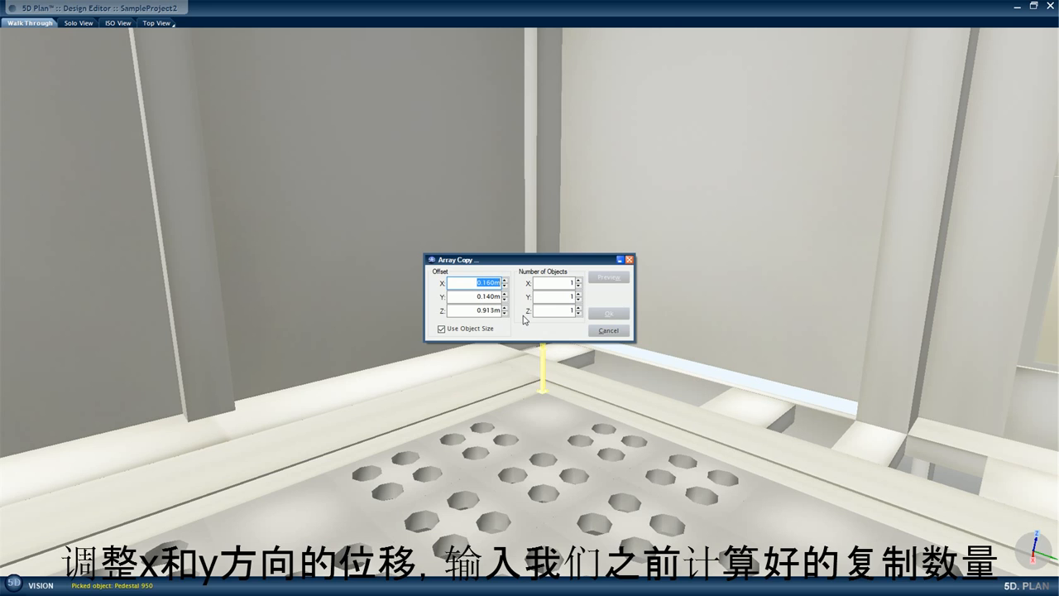
{"action": "type", "text": "0.6"}
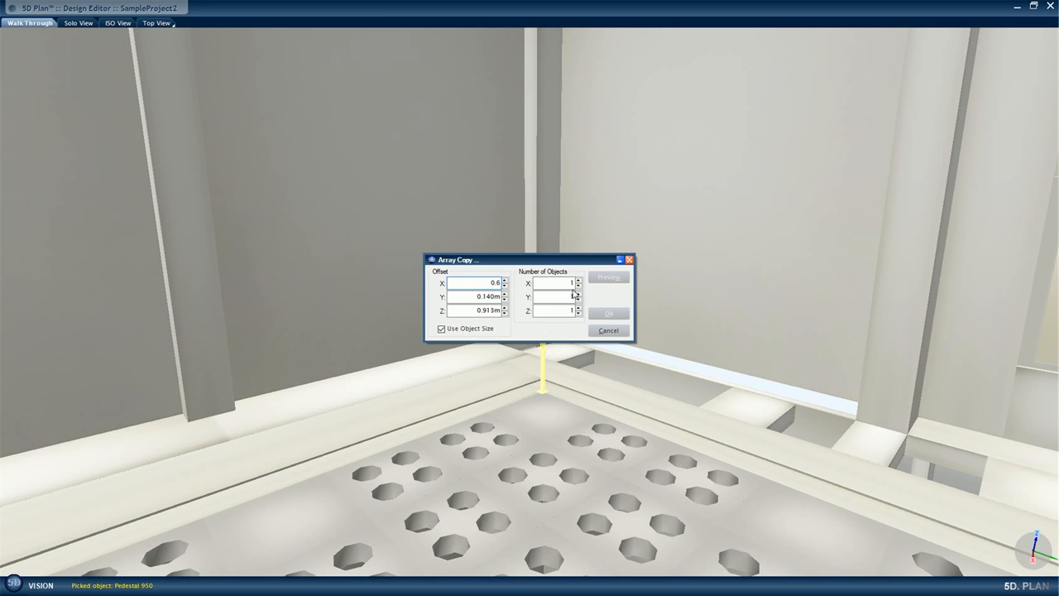
{"action": "left_click", "coordinate": [568, 283]}
{"action": "type", "text": "5"}
Step: Set the array copy's Y offset to 0.6 m with 150 objects in Y, and turn off Use Object Size
{"action": "left_click", "coordinate": [484, 296]}
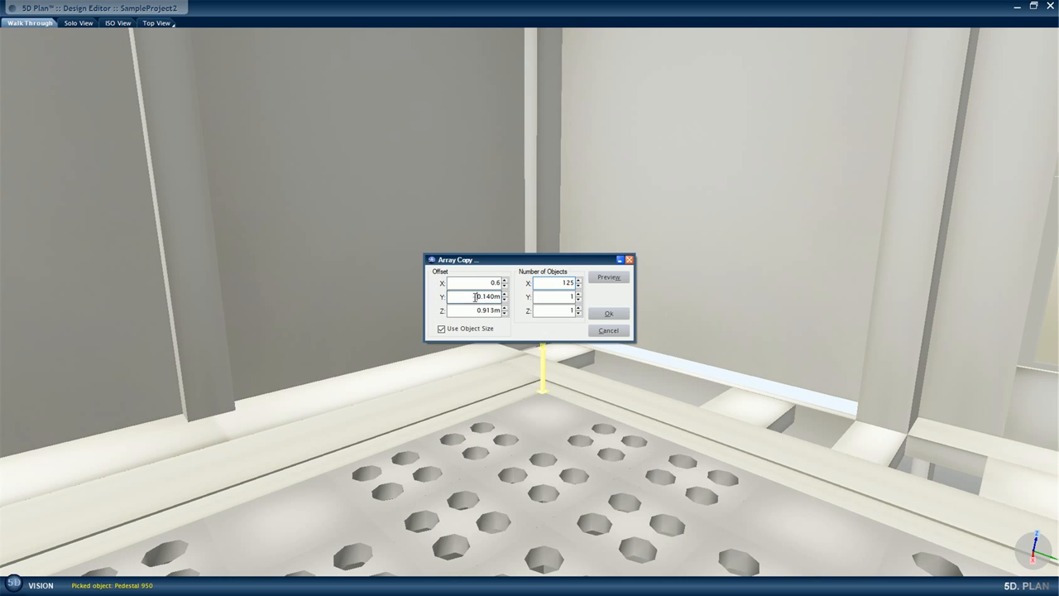
{"action": "double_click", "coordinate": [484, 297]}
{"action": "type", "text": "0.6"}
{"action": "double_click", "coordinate": [569, 297]}
{"action": "type", "text": "150"}
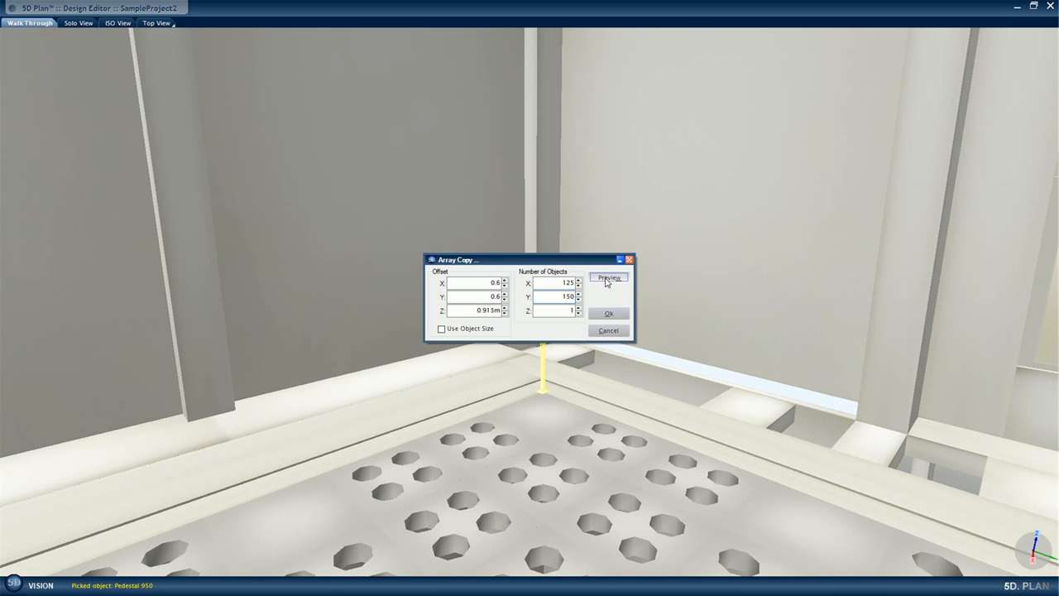
Step: Preview the pedestal array, reduce the number of objects to 123 in X and 147 in Y, and preview again
{"action": "left_click", "coordinate": [608, 279]}
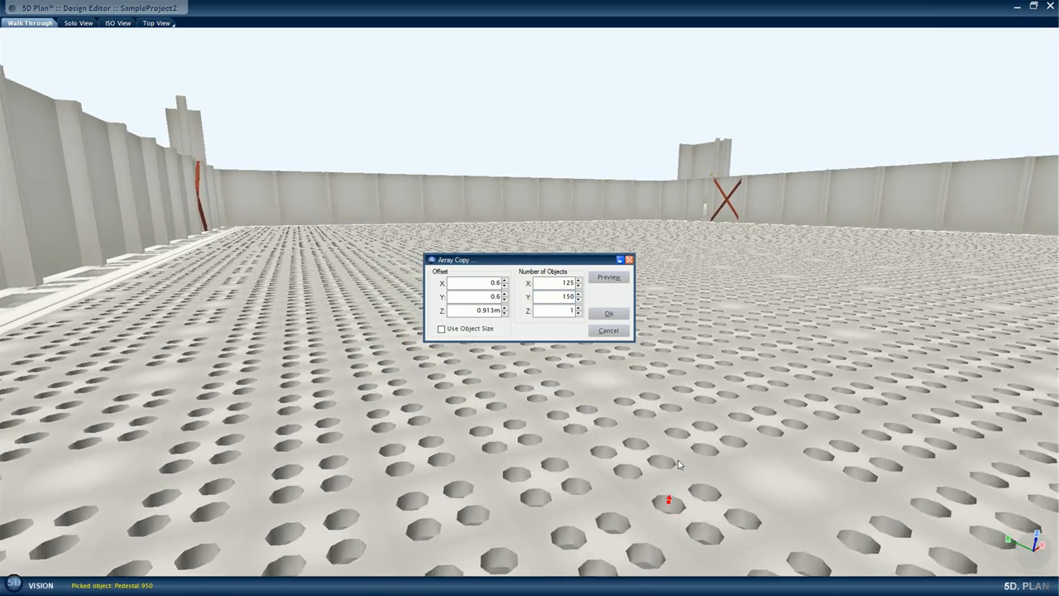
{"action": "mouse_move", "coordinate": [679, 461]}
{"action": "left_mouse_down"}
{"action": "mouse_move", "coordinate": [672, 398]}
{"action": "mouse_move", "coordinate": [684, 365]}
{"action": "mouse_move", "coordinate": [670, 362]}
{"action": "mouse_move", "coordinate": [700, 395]}
{"action": "left_mouse_up"}
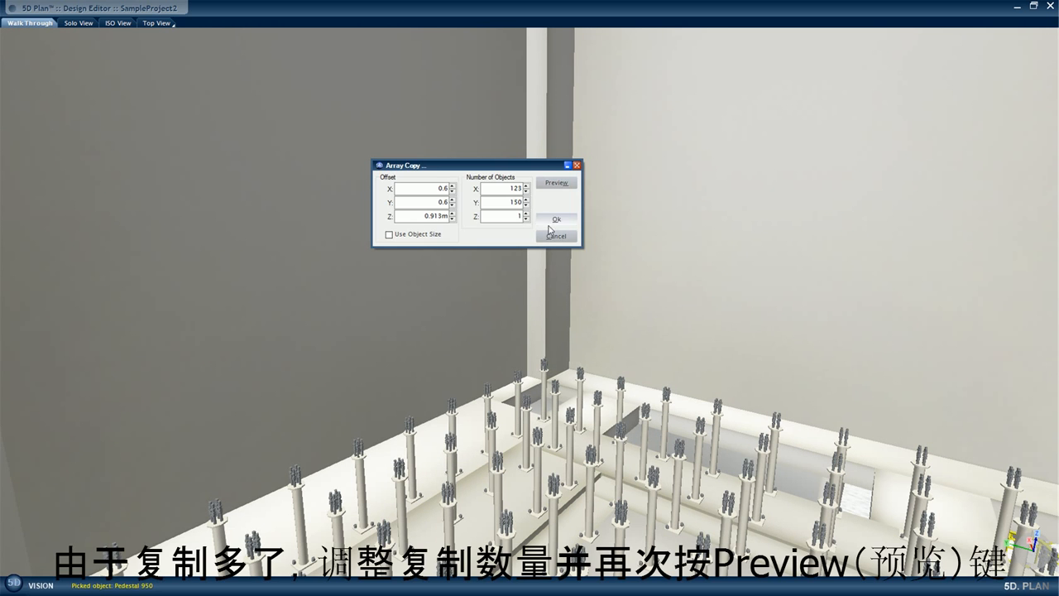
{"action": "left_click", "coordinate": [525, 205]}
{"action": "left_click", "coordinate": [526, 205]}
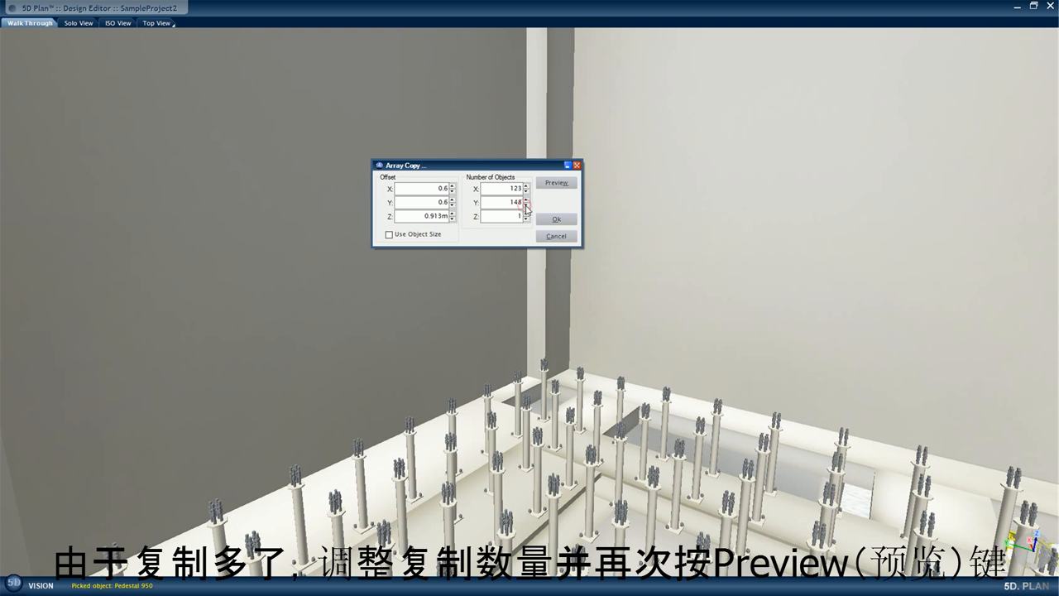
{"action": "left_click", "coordinate": [526, 205]}
{"action": "left_click", "coordinate": [556, 183]}
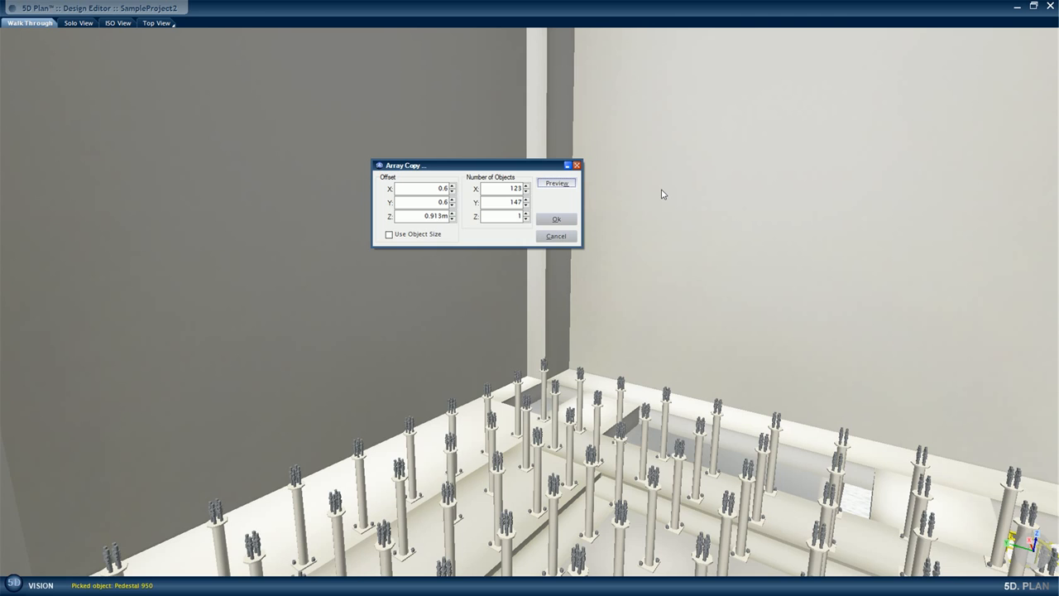
Step: Inspect the previewed pedestals at the far corner of the floor and accept the array copy
{"action": "left_click_drag", "start_coordinate": [661, 194], "coordinate": [667, 335]}
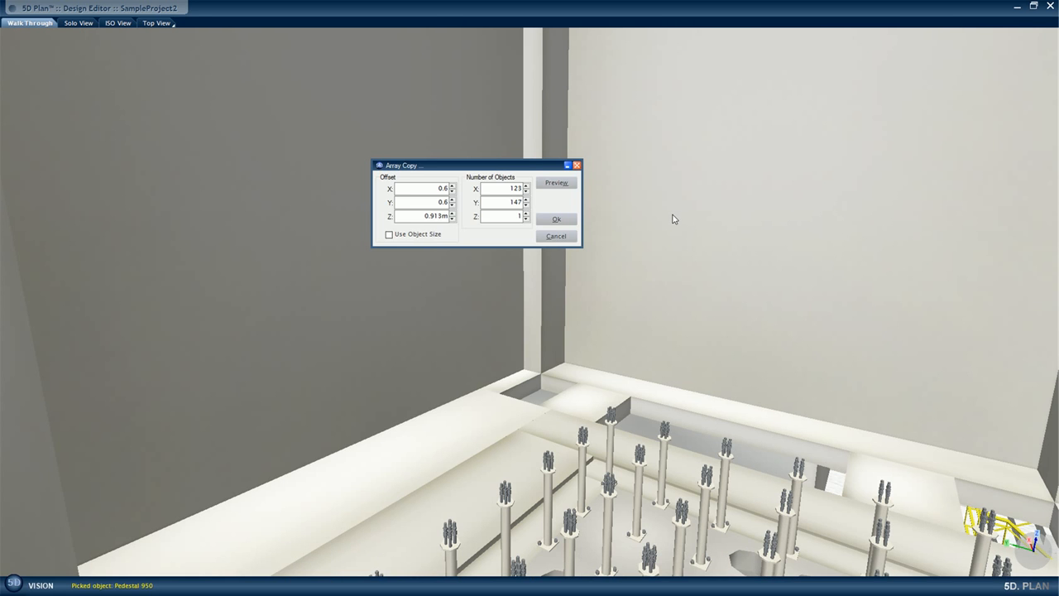
{"action": "left_click_drag", "start_coordinate": [672, 219], "coordinate": [682, 239]}
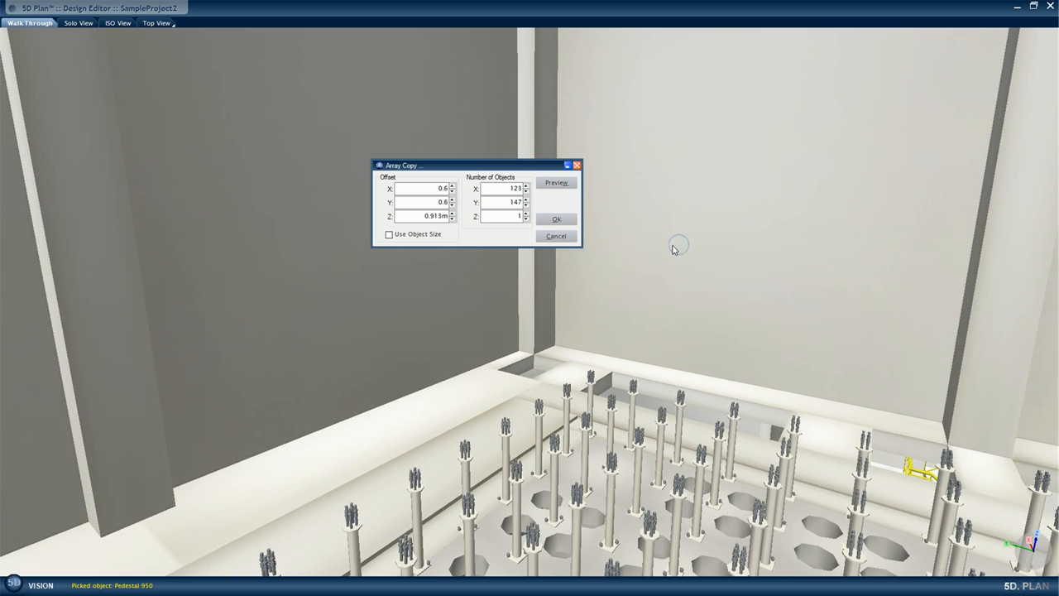
{"action": "left_click", "coordinate": [557, 219]}
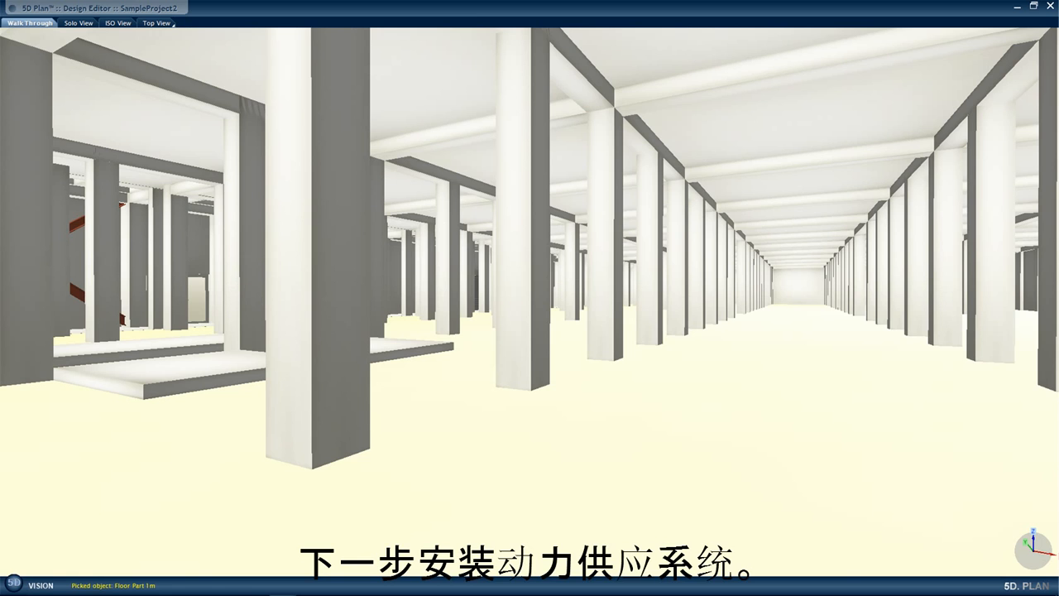
Step: Insert the KSB Etanorm pump on the floor from the Systems of FAB library, under Process Cooling Water, Pumps, KSB
{"action": "double_click", "coordinate": [517, 463]}
{"action": "mouse_move", "coordinate": [542, 508]}
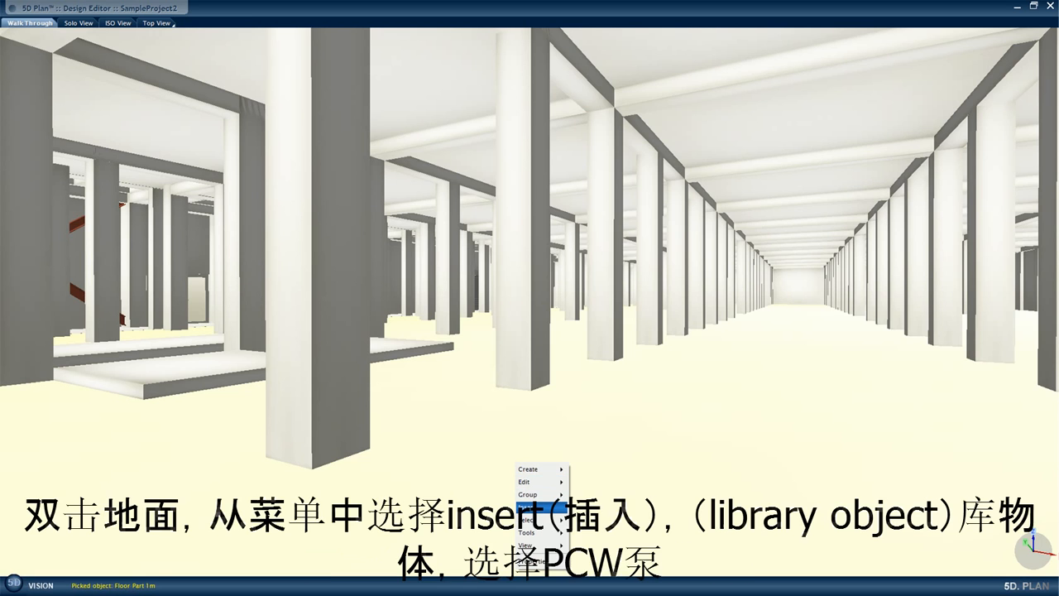
{"action": "left_click", "coordinate": [596, 508]}
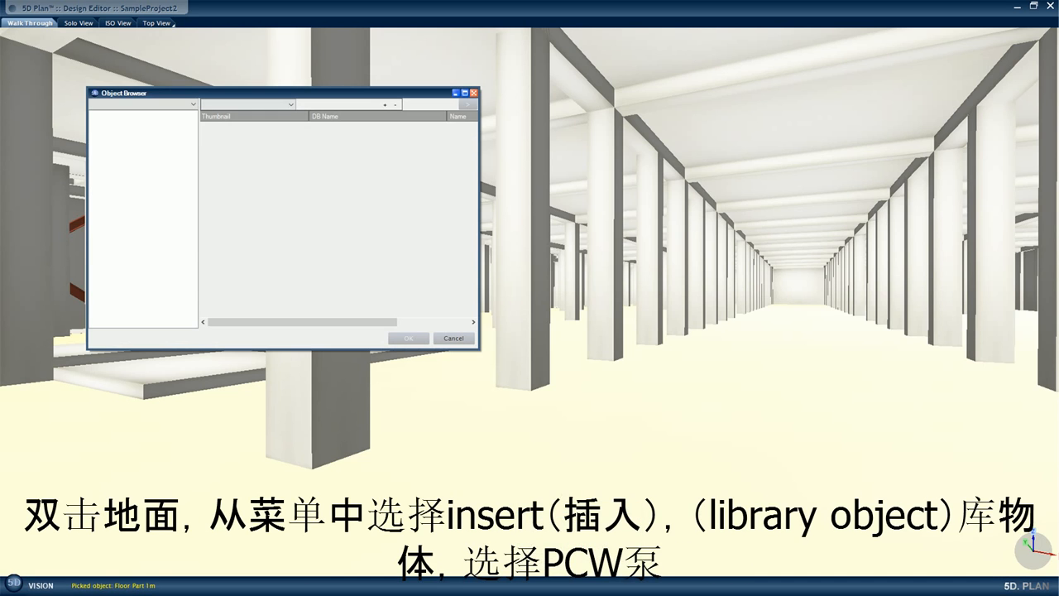
{"action": "left_click", "coordinate": [192, 104]}
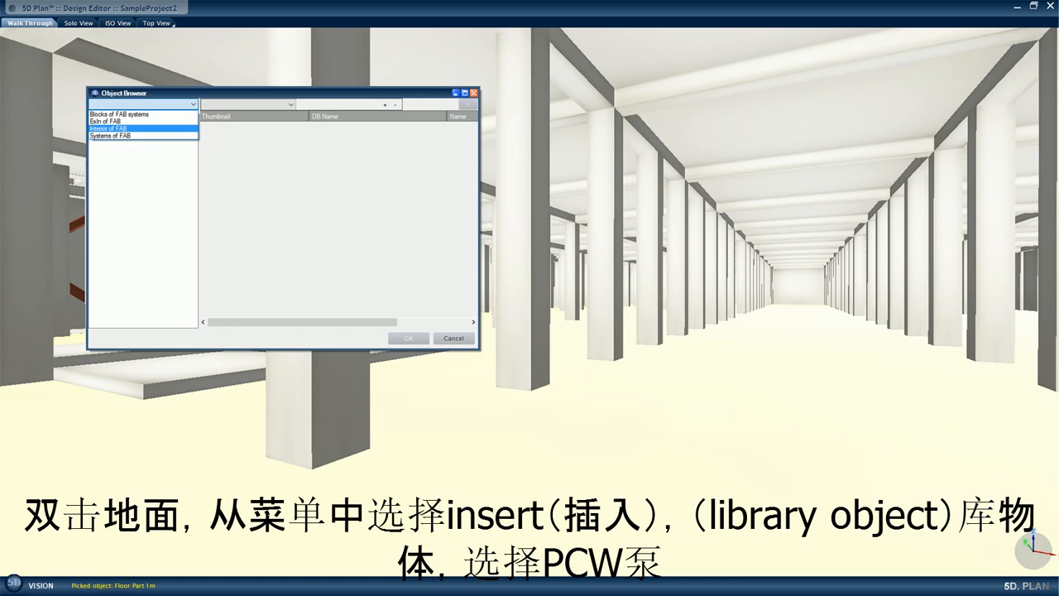
{"action": "left_click", "coordinate": [110, 135]}
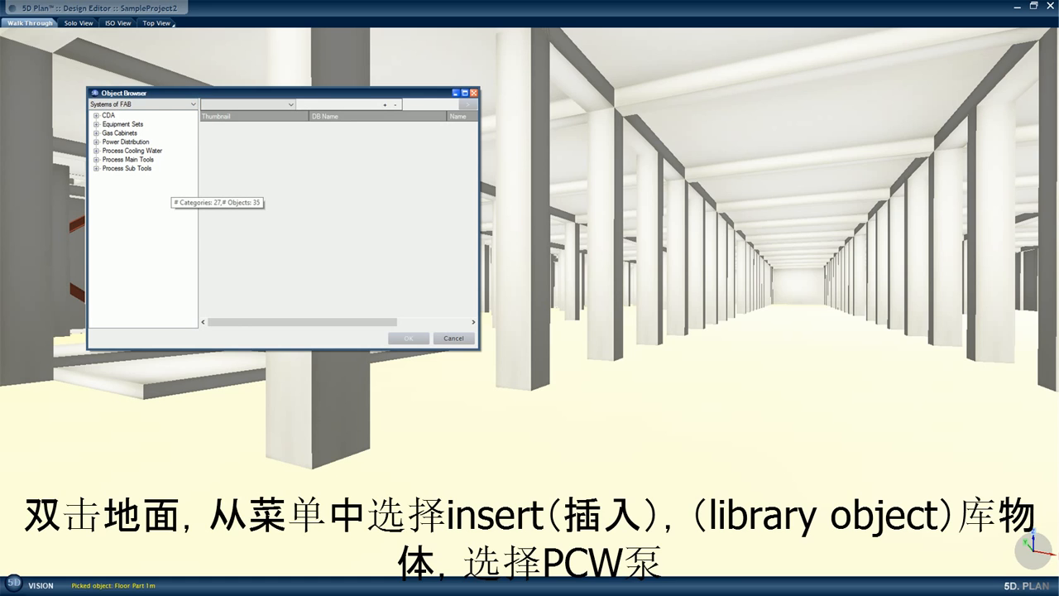
{"action": "left_click", "coordinate": [97, 151]}
{"action": "left_click", "coordinate": [106, 168]}
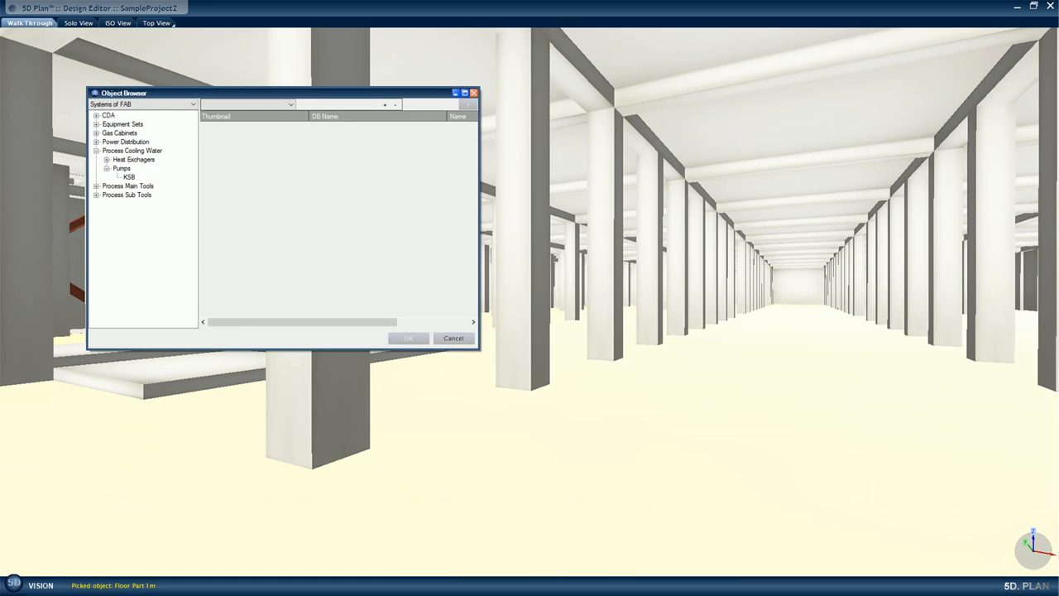
{"action": "left_click", "coordinate": [129, 177]}
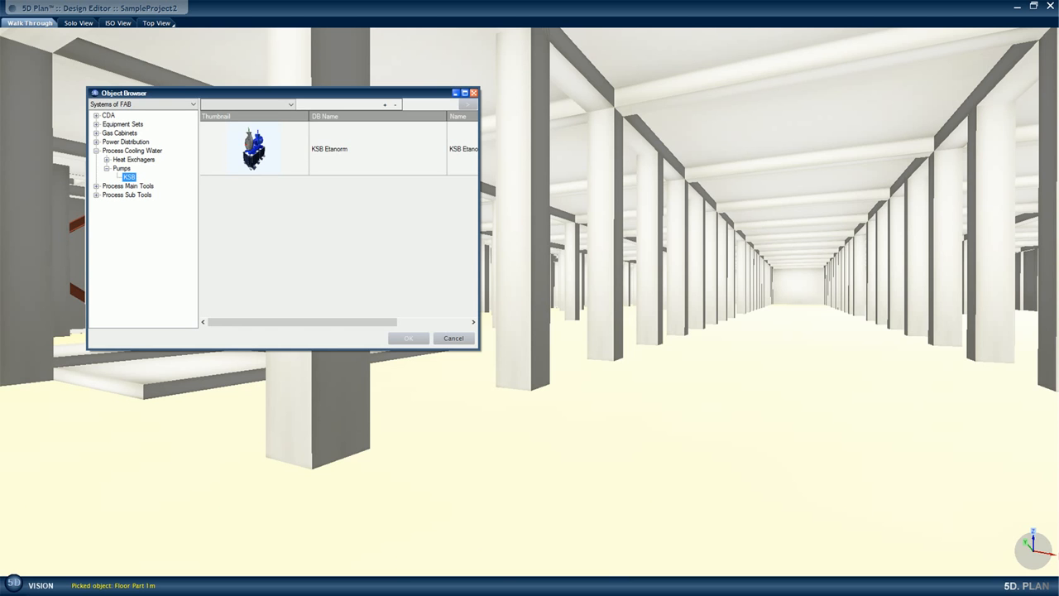
{"action": "left_click", "coordinate": [266, 149]}
{"action": "left_click", "coordinate": [409, 339]}
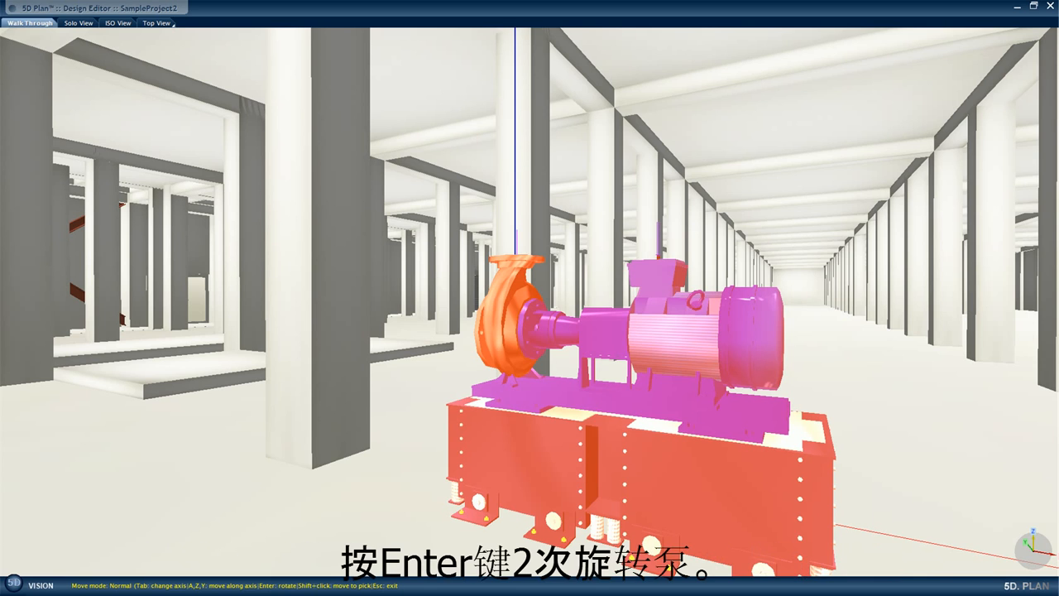
Step: Rotate the inserted pump half a turn about its vertical axis
{"action": "key", "text": "Return"}
{"action": "key", "text": "Return"}
{"action": "key", "text": "Return"}
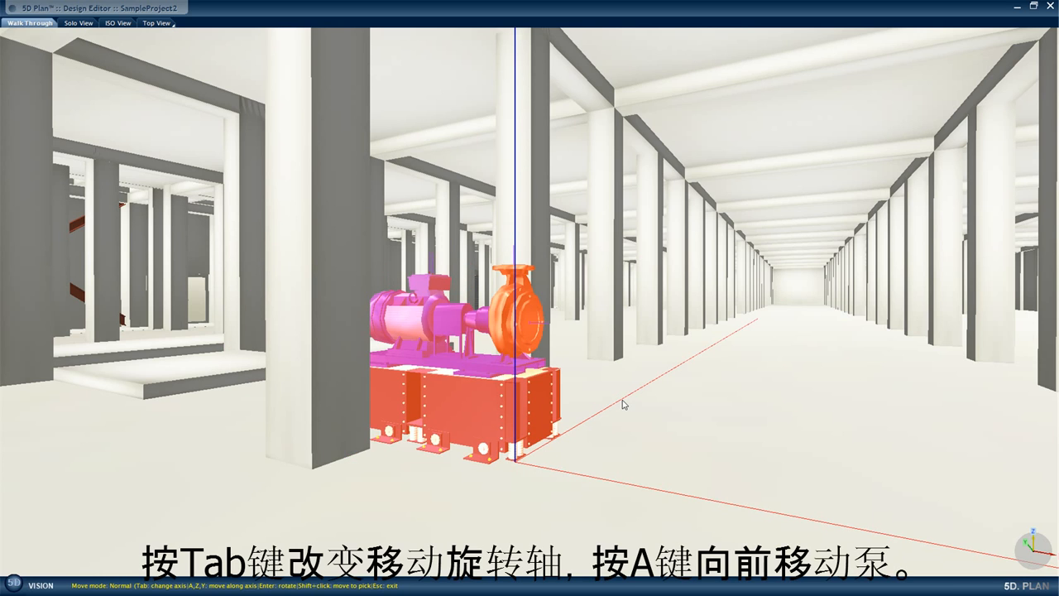
Step: Move the pump a few steps forward along X and back along Y, and finish the placement
{"action": "key", "text": "Tab"}
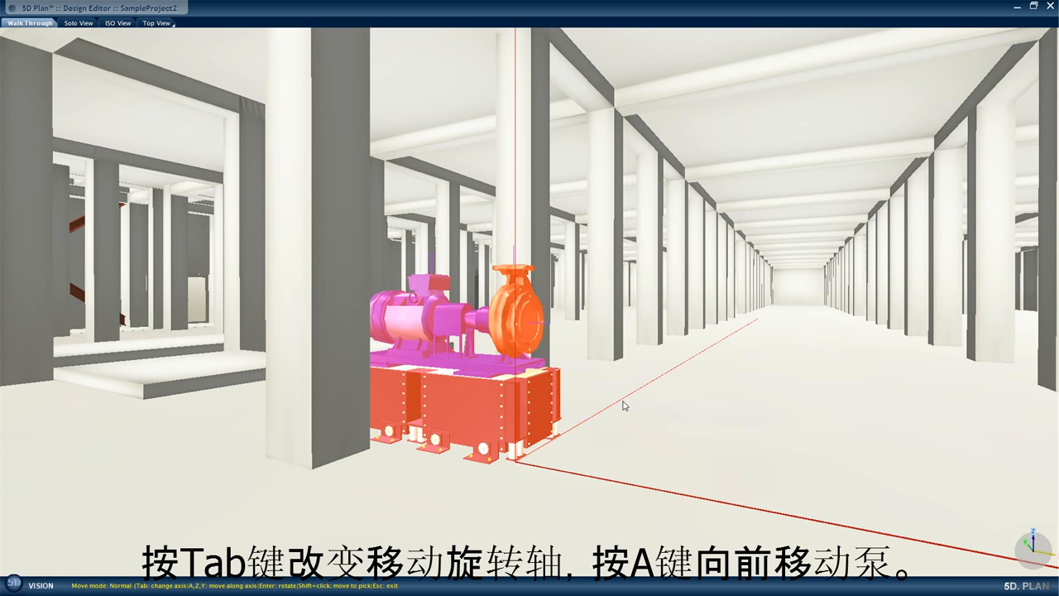
{"action": "key", "text": "a"}
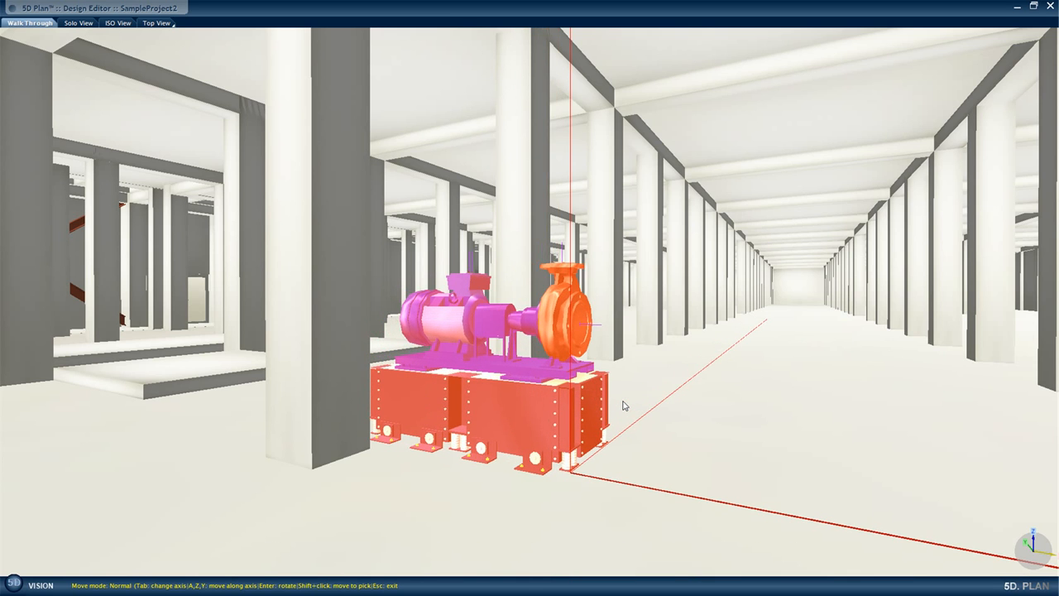
{"action": "key", "text": "a"}
{"action": "key", "text": "a"}
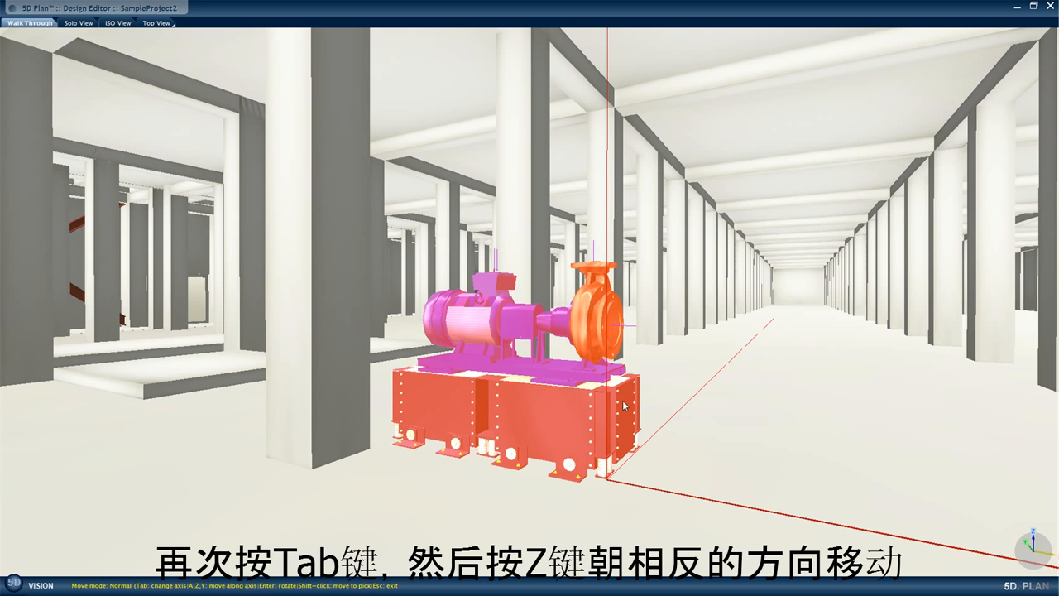
{"action": "key", "text": "Tab"}
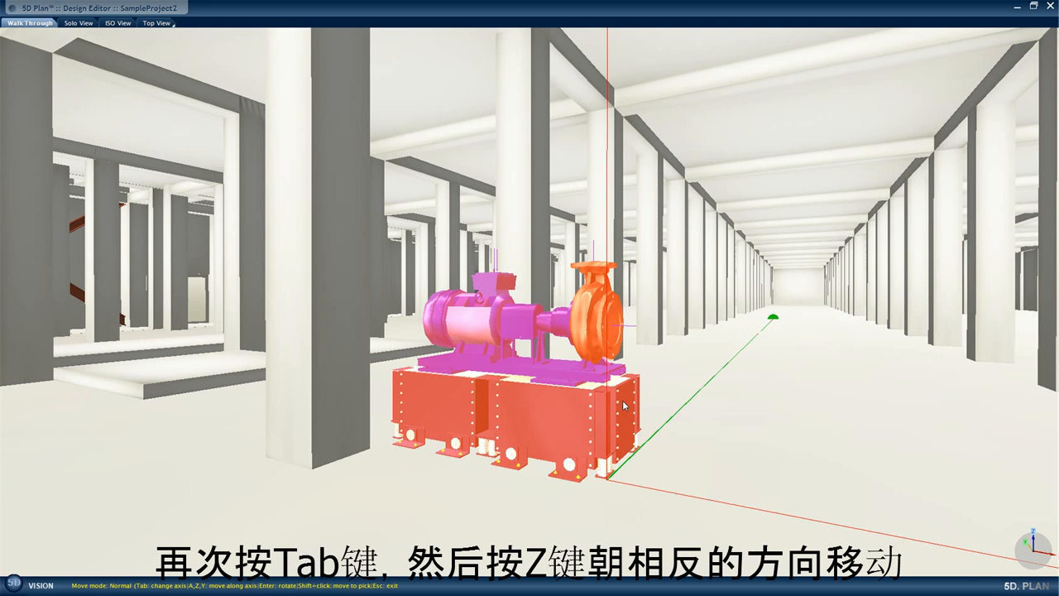
{"action": "key", "text": "z"}
{"action": "key", "text": "z"}
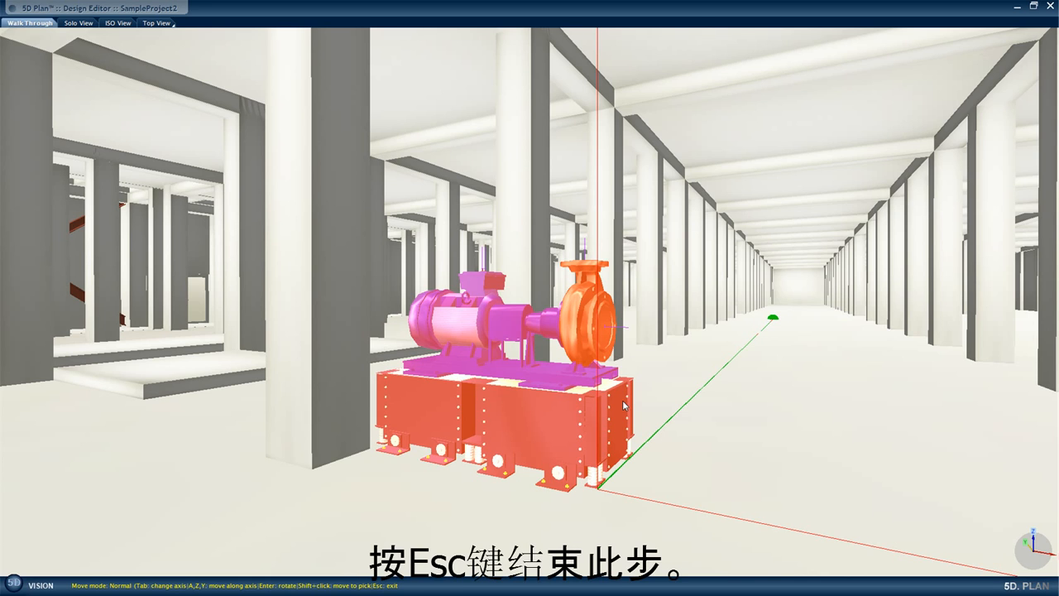
{"action": "key", "text": "Escape"}
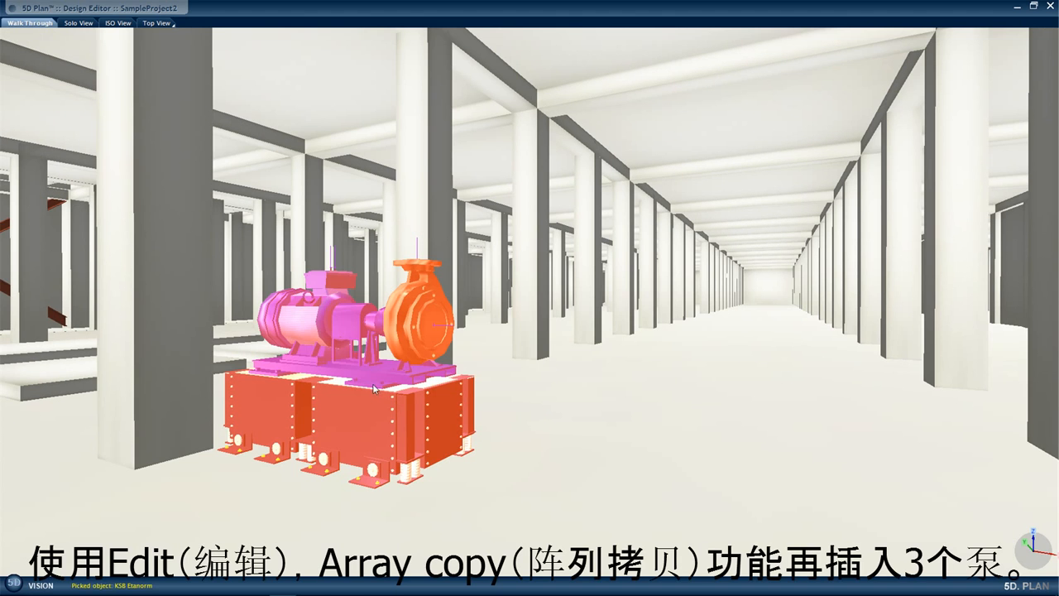
Step: Array-copy the pump into a row with a Y offset of 1.800 m and 4 objects in Y
{"action": "right_click", "coordinate": [368, 383]}
{"action": "mouse_move", "coordinate": [376, 404]}
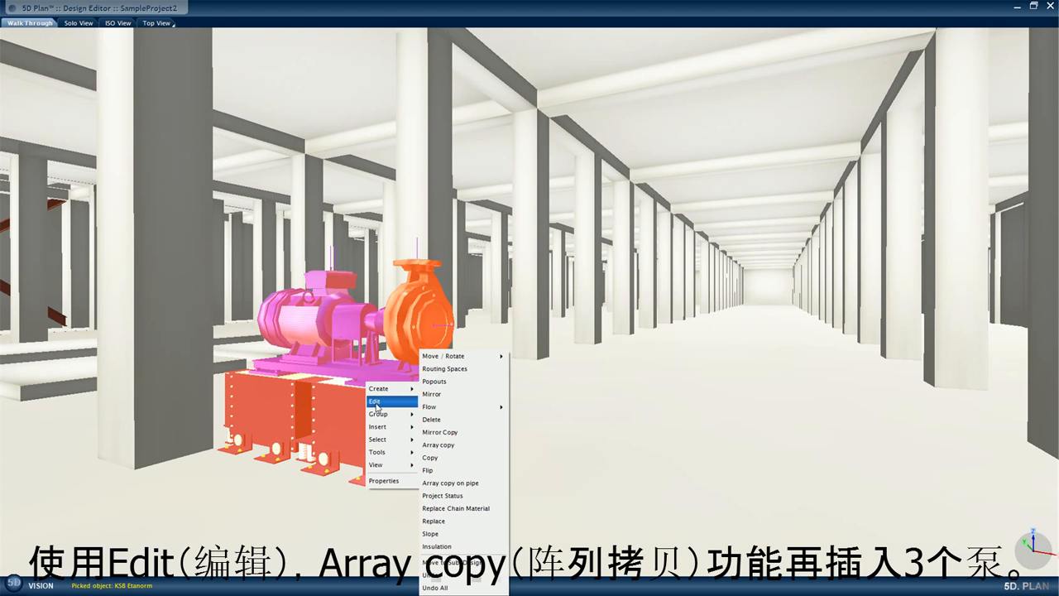
{"action": "left_click", "coordinate": [439, 445]}
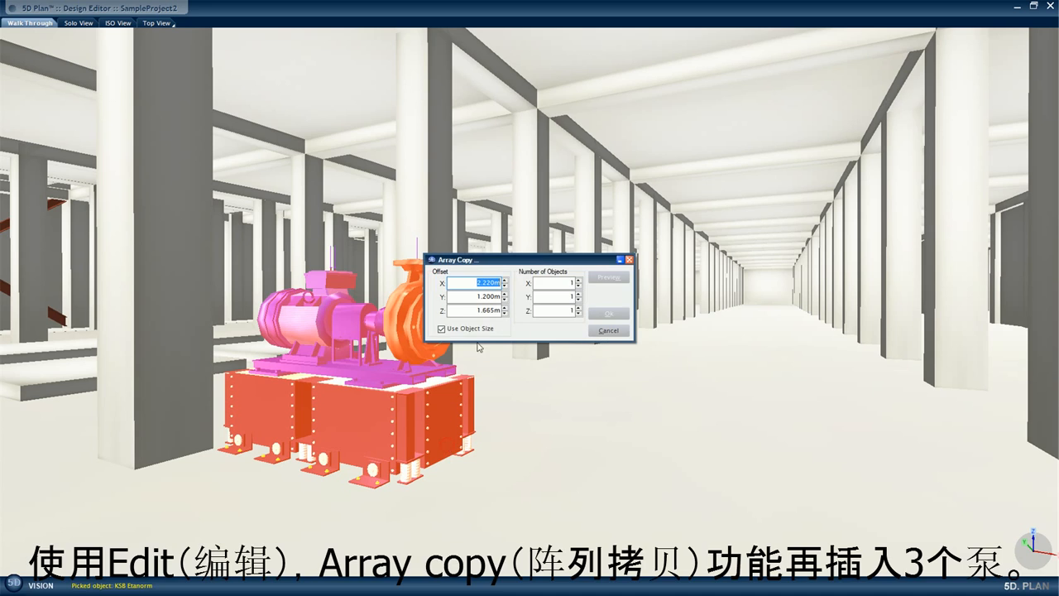
{"action": "left_click", "coordinate": [486, 297]}
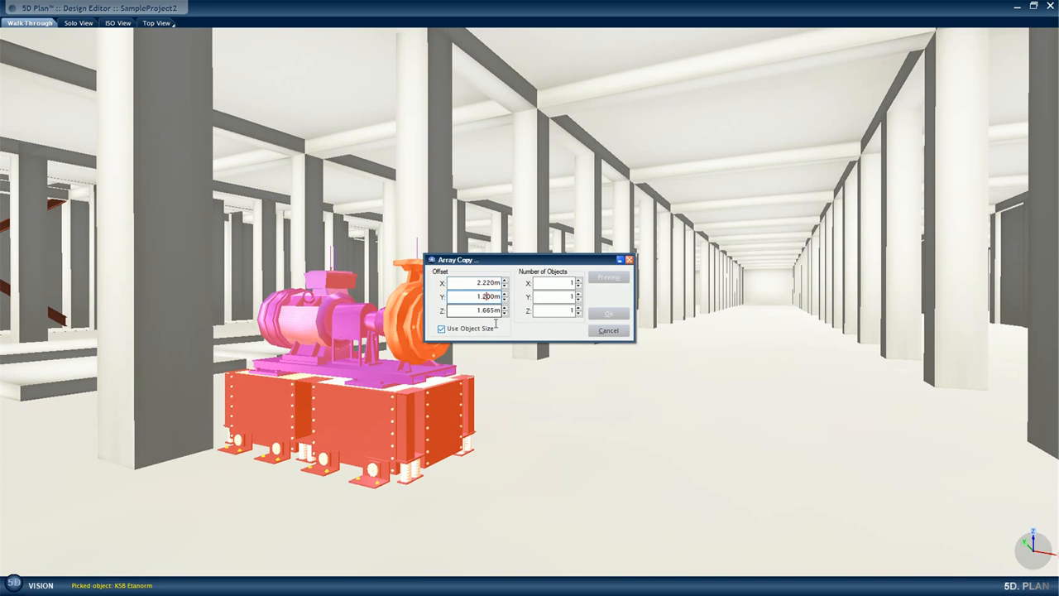
{"action": "key", "text": "BackSpace"}
{"action": "type", "text": "8"}
{"action": "left_click", "coordinate": [579, 294]}
{"action": "left_click", "coordinate": [578, 294]}
{"action": "left_click", "coordinate": [578, 294]}
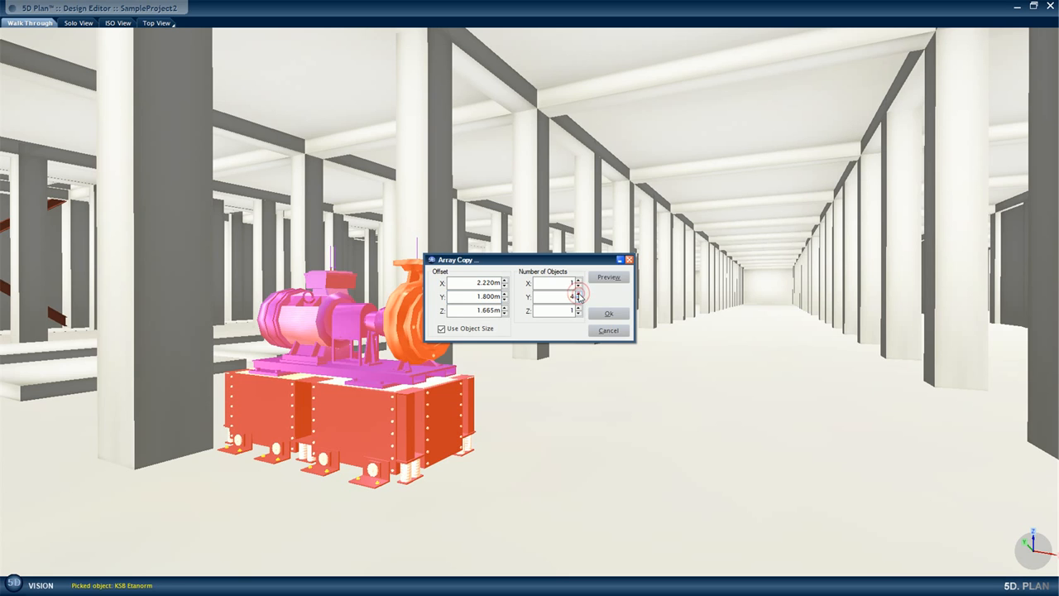
{"action": "left_click", "coordinate": [611, 279]}
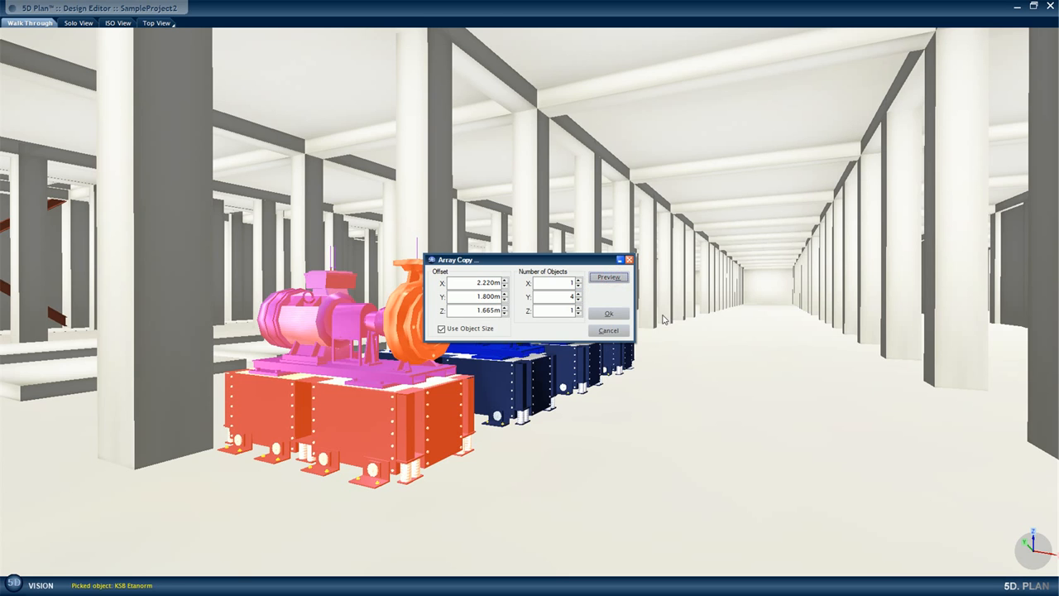
{"action": "left_click_drag", "start_coordinate": [557, 260], "coordinate": [796, 240]}
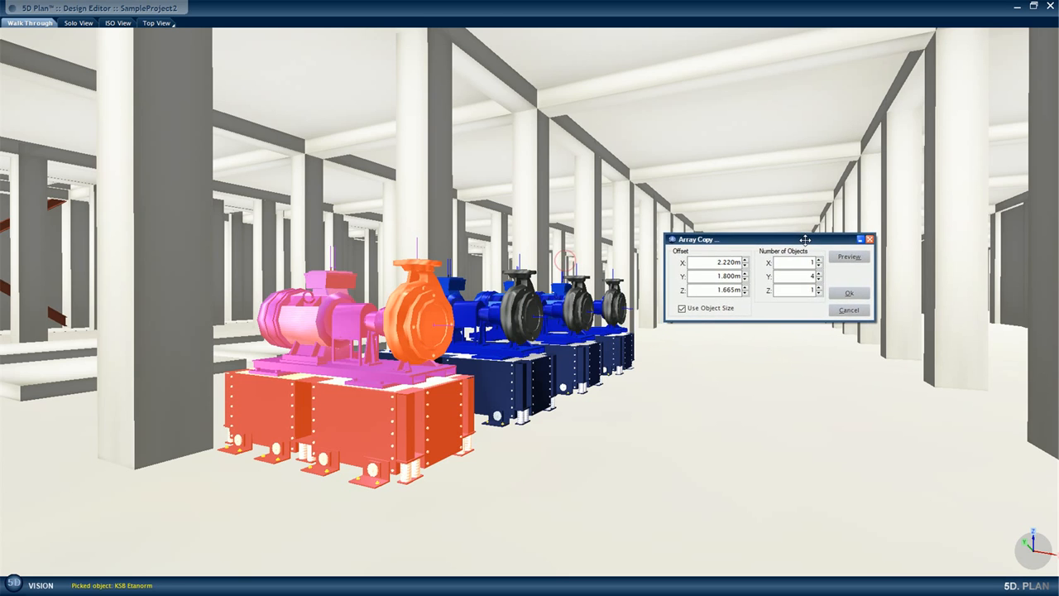
{"action": "left_click", "coordinate": [850, 294]}
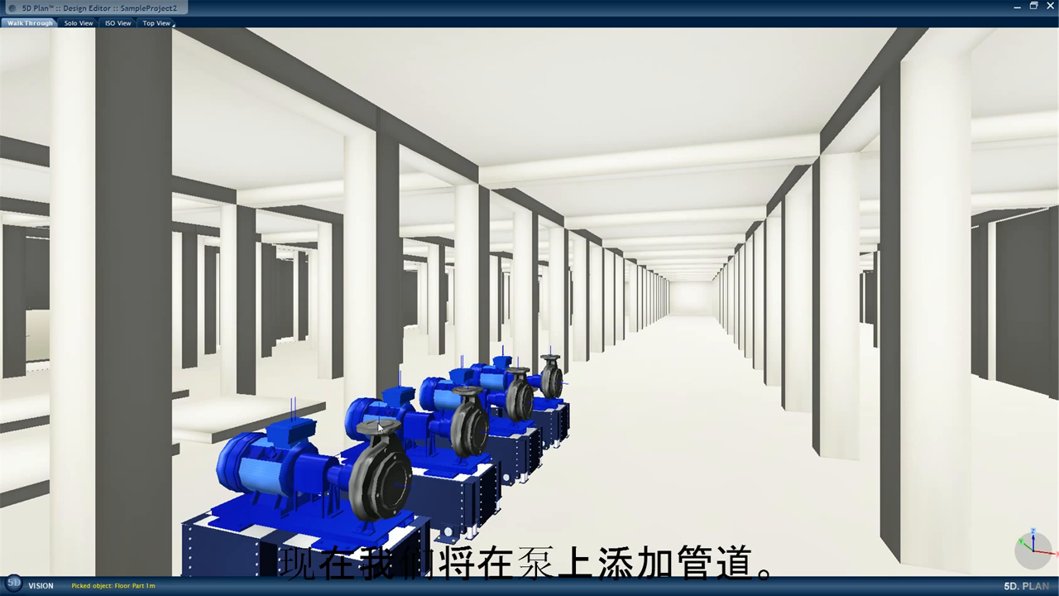
Step: Create a connection at the nearest pump's upper 200 mm supply joint point and extend the pipe a short length upward
{"action": "double_click", "coordinate": [379, 427]}
{"action": "mouse_move", "coordinate": [405, 435]}
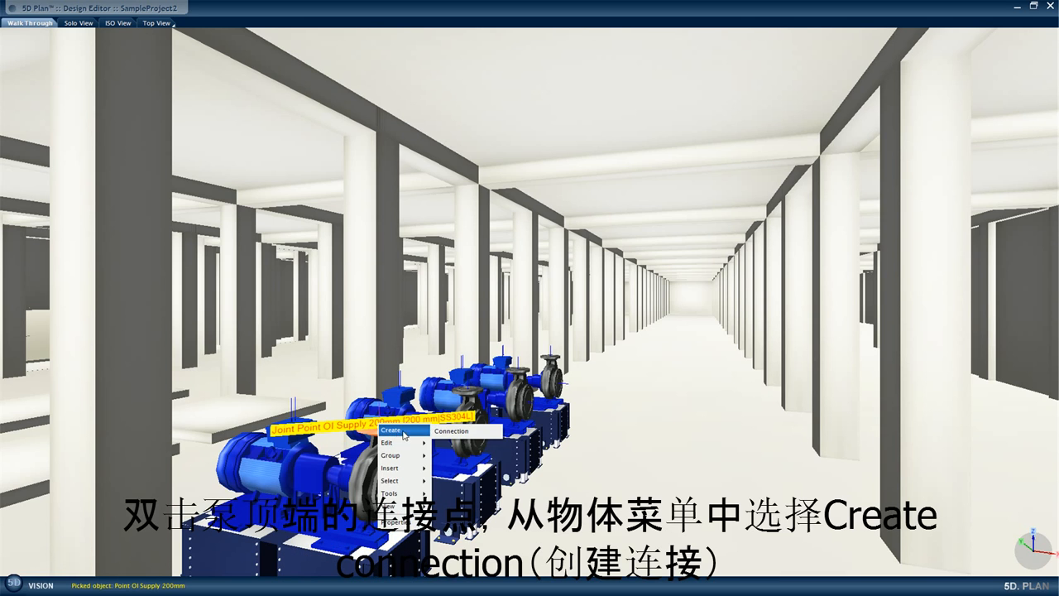
{"action": "left_click", "coordinate": [454, 433]}
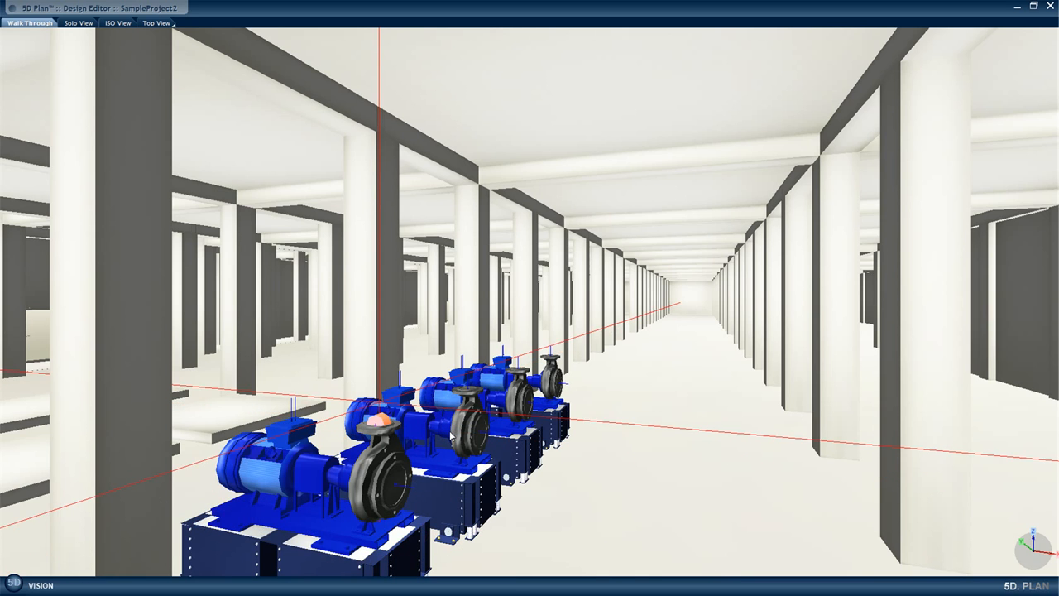
{"action": "key", "text": "a"}
{"action": "key", "text": "a"}
{"action": "key", "text": "a"}
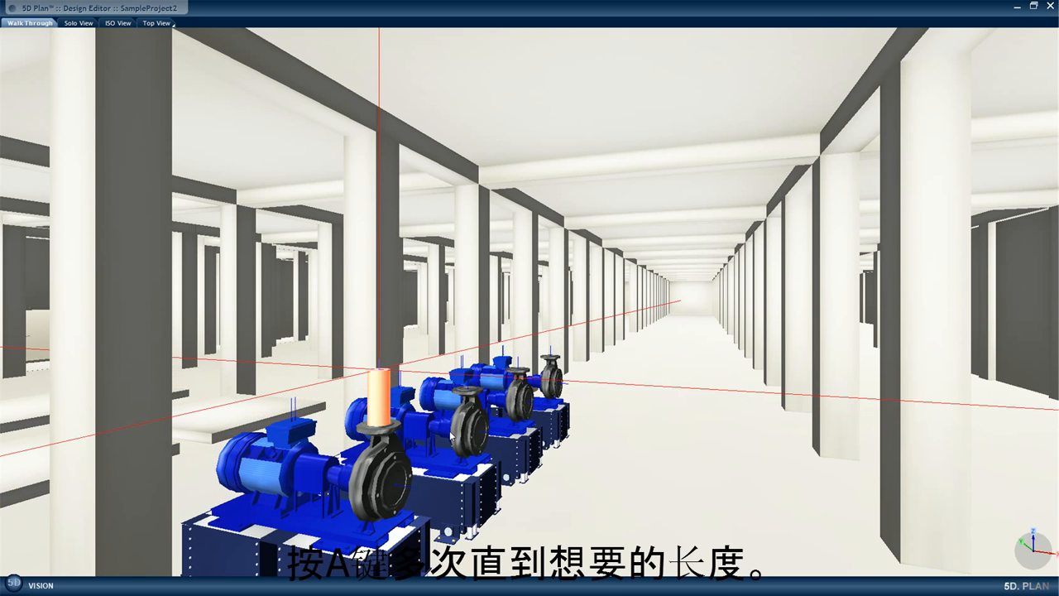
{"action": "key", "text": "a"}
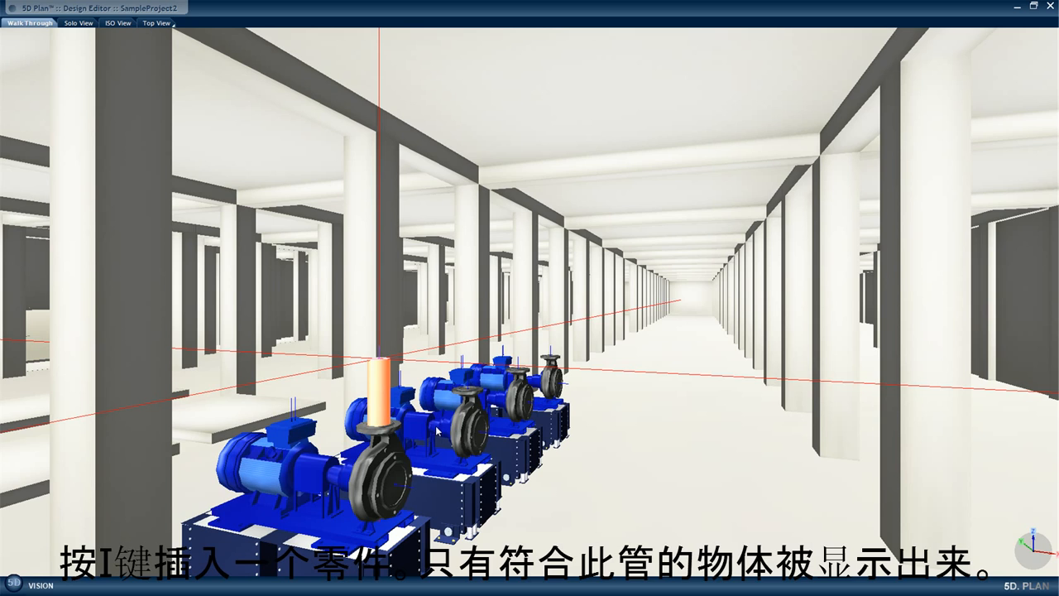
Step: Insert the ERV SS304L R200x175 expansion joint at the end of the pump's supply pipe and extend the pipe a short length upward
{"action": "key", "text": "i"}
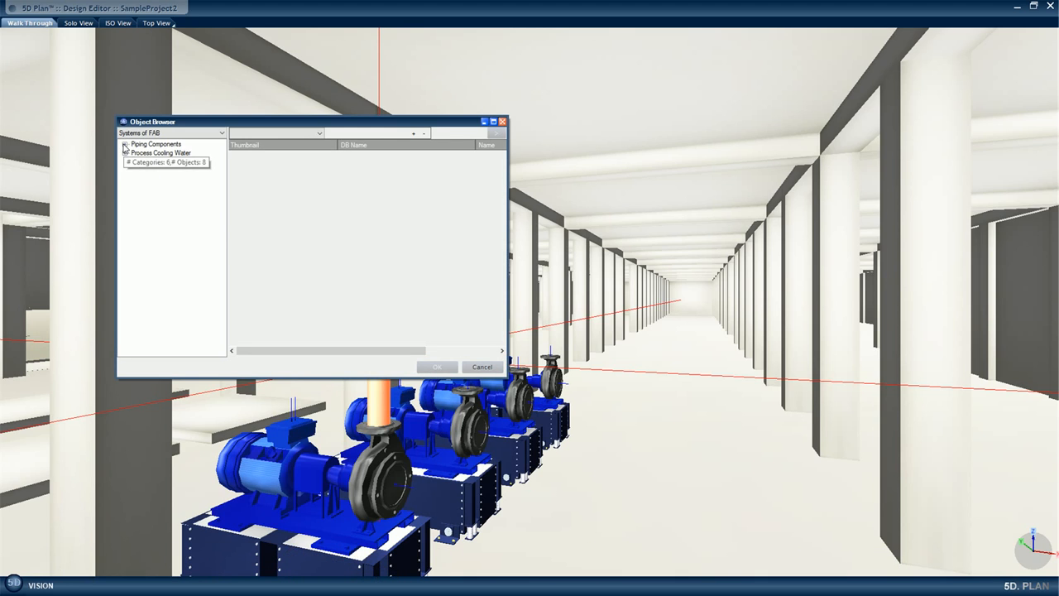
{"action": "left_click", "coordinate": [124, 144]}
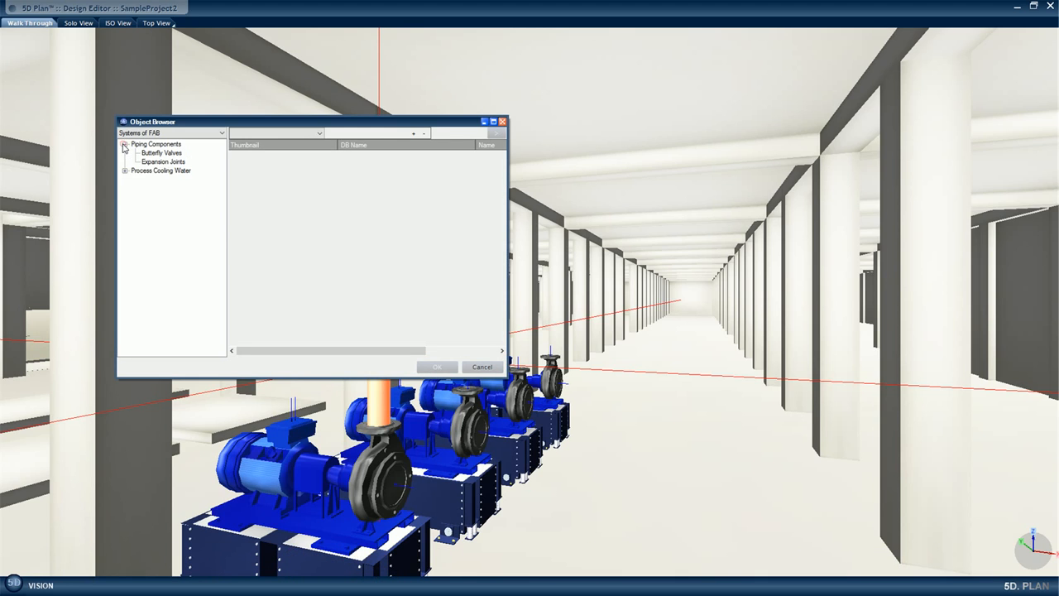
{"action": "left_click", "coordinate": [166, 162]}
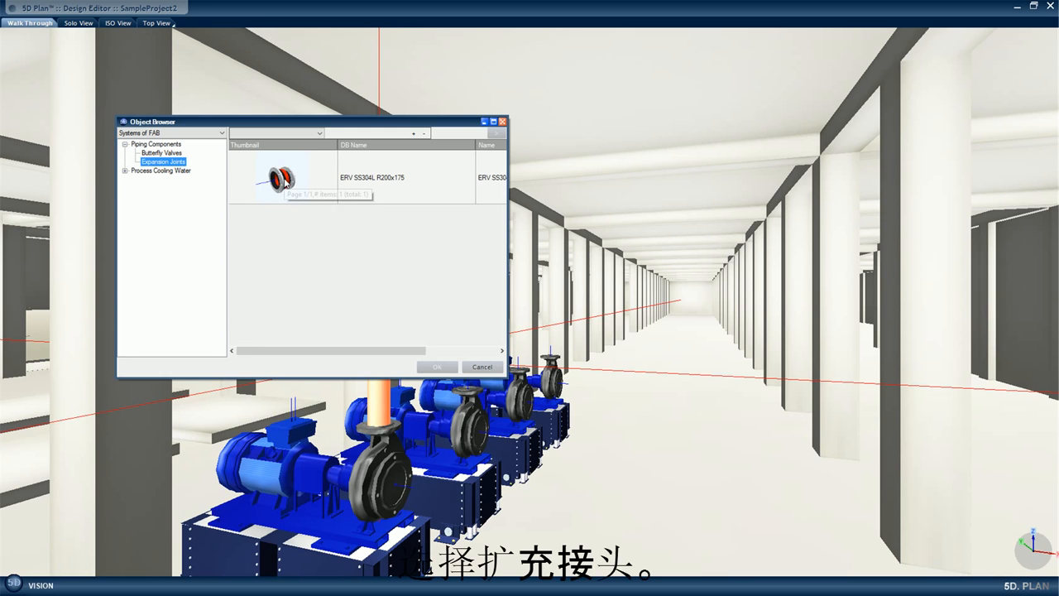
{"action": "left_click", "coordinate": [285, 183]}
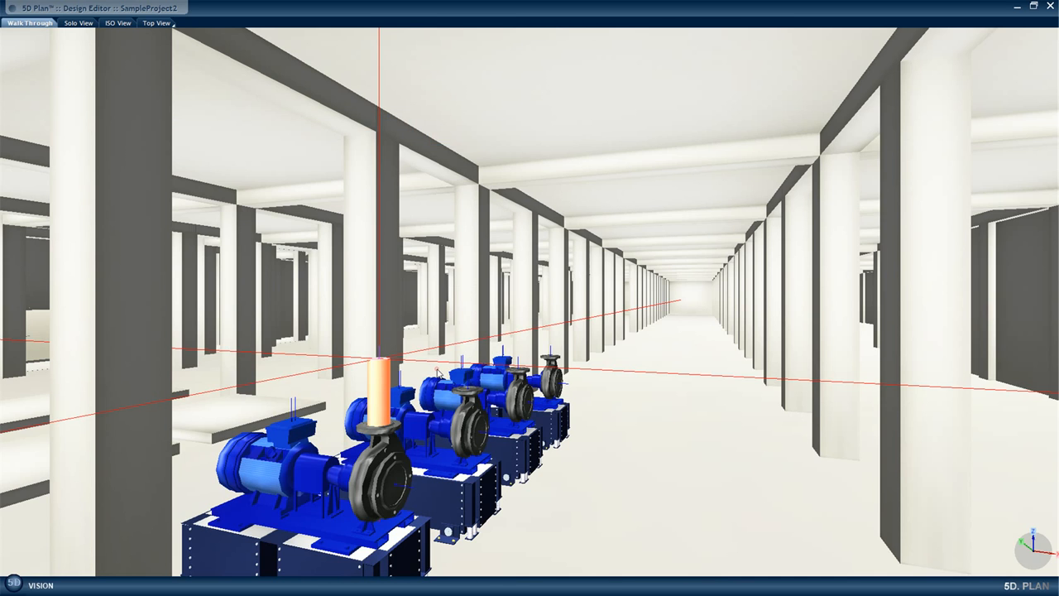
{"action": "left_click", "coordinate": [438, 370]}
{"action": "key", "text": "a"}
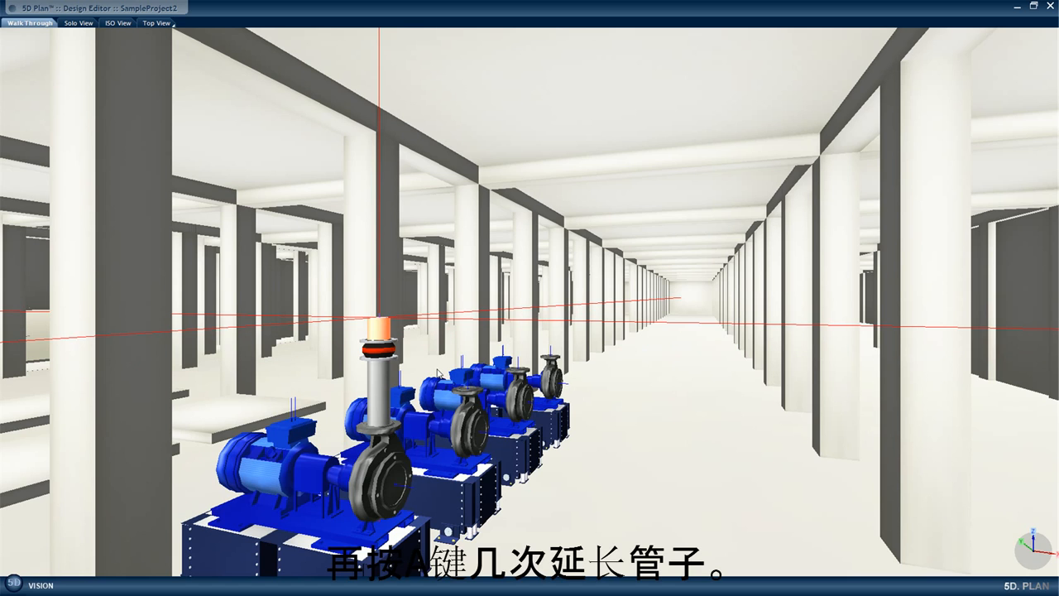
{"action": "key", "text": "a"}
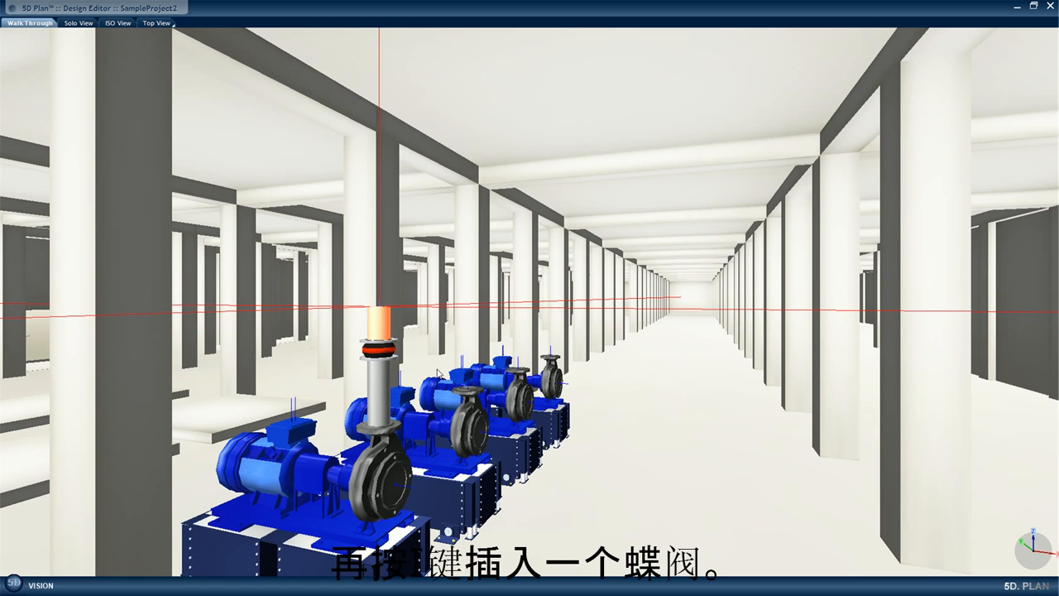
Step: Insert the Butterfly Valve Wafer SS304L DN200 at the pipe's upper end and rotate it half a turn about the pipe axis
{"action": "key", "text": "i"}
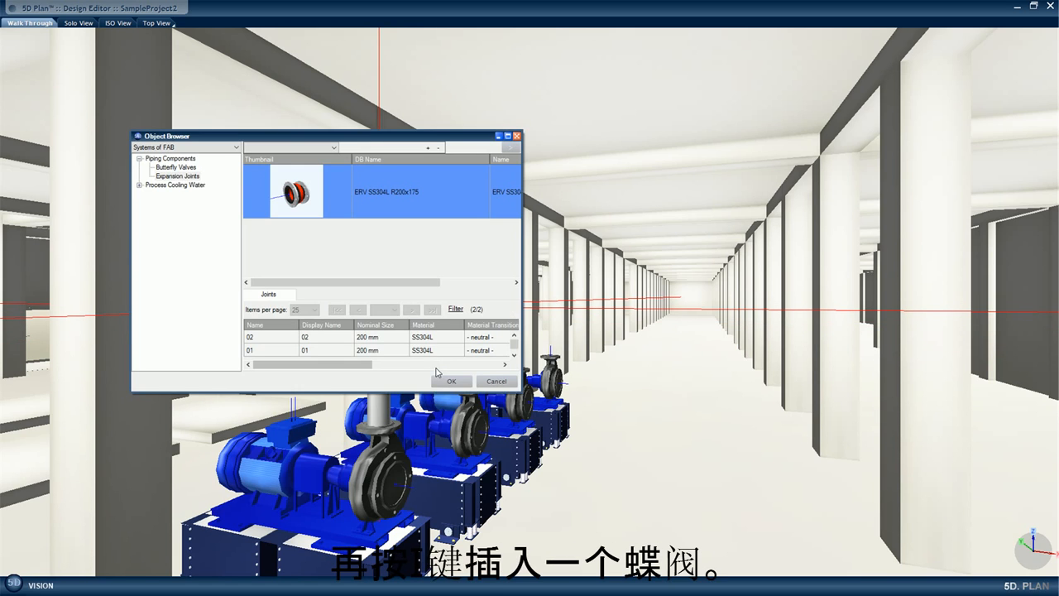
{"action": "left_click", "coordinate": [175, 167]}
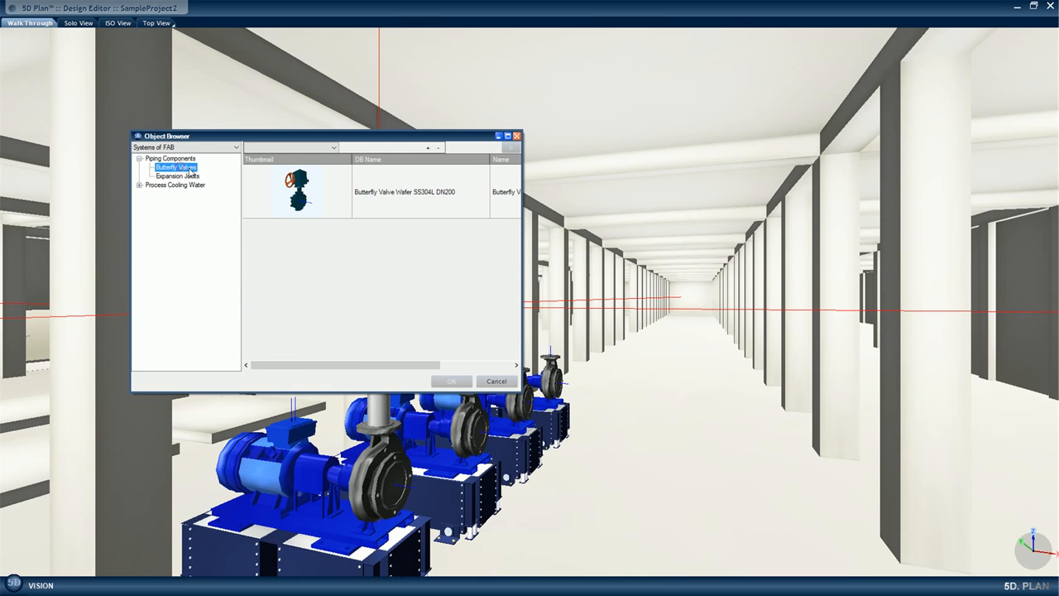
{"action": "left_click", "coordinate": [298, 206]}
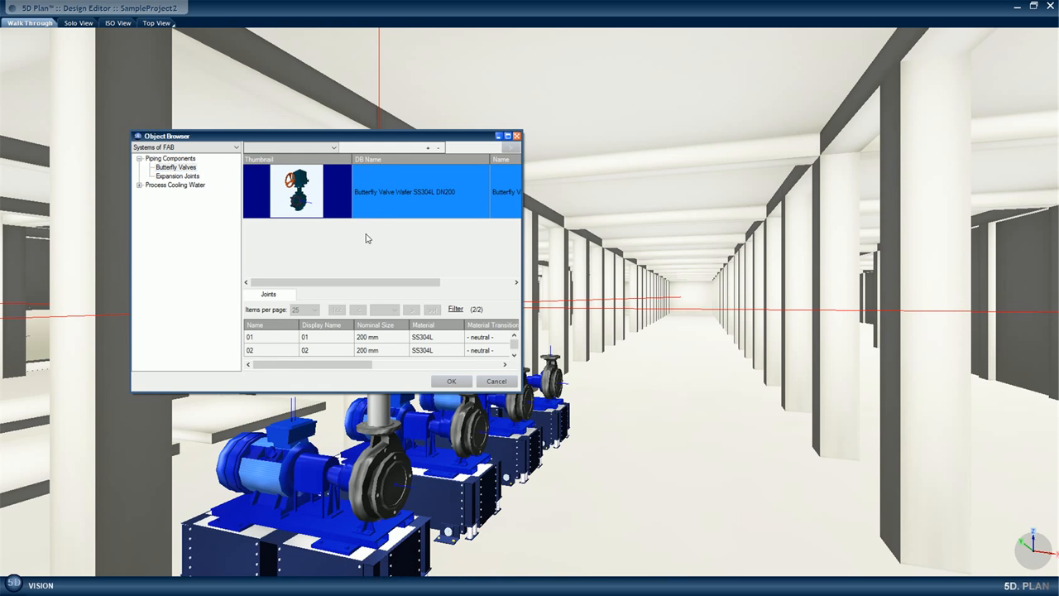
{"action": "left_click", "coordinate": [452, 381]}
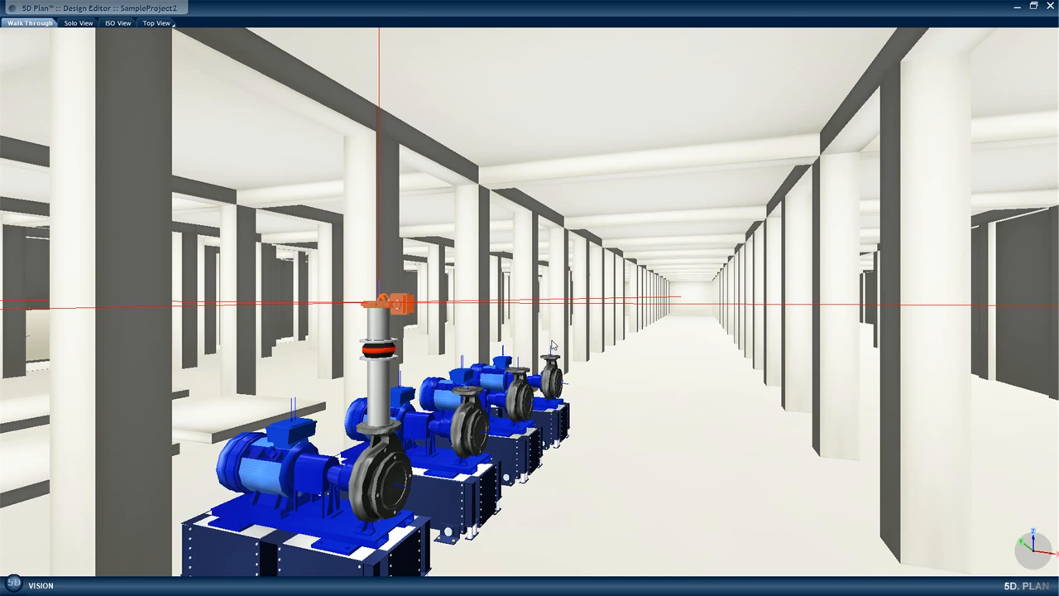
{"action": "middle_click_drag", "start_coordinate": [563, 475], "coordinate": [563, 485]}
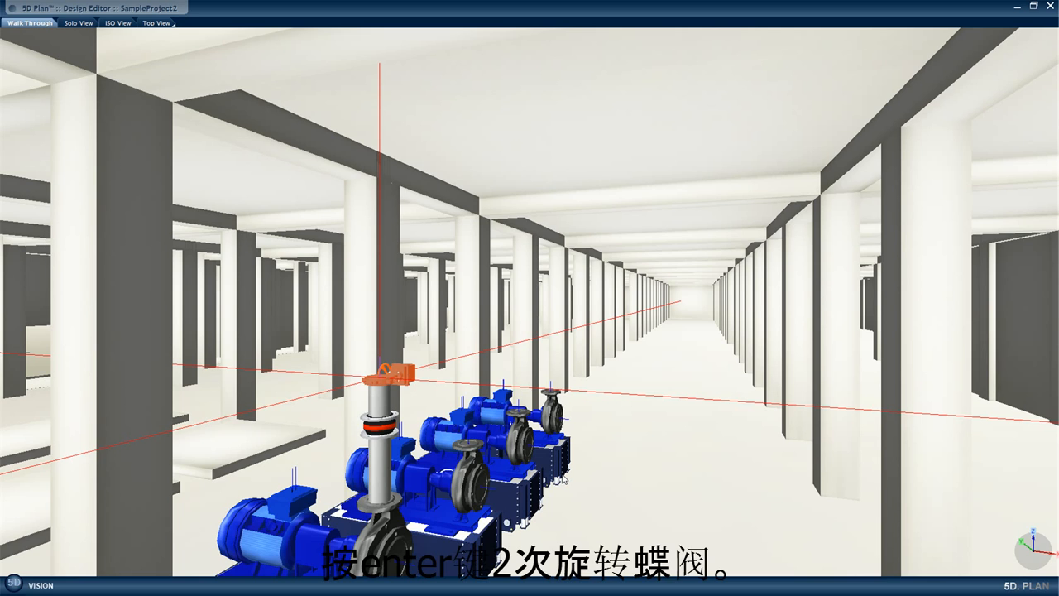
{"action": "key", "text": "Return"}
{"action": "key", "text": "Return"}
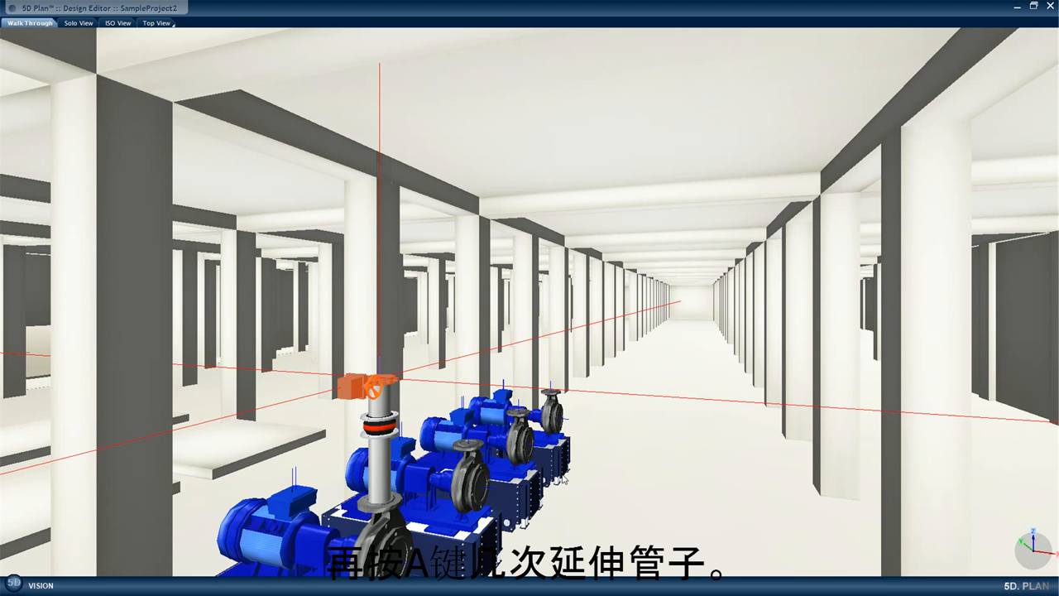
Step: Extend the pipe above the butterfly valve and add a round reducer from 200 mm to 250 mm at its end
{"action": "key", "text": "a"}
{"action": "key", "text": "a"}
{"action": "key", "text": "a"}
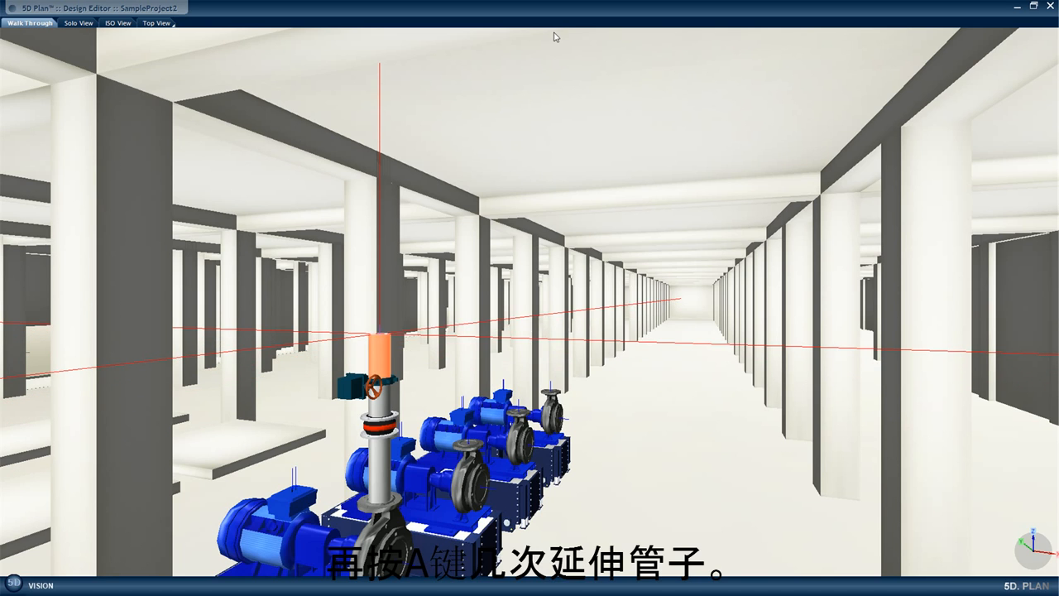
{"action": "key", "text": "r"}
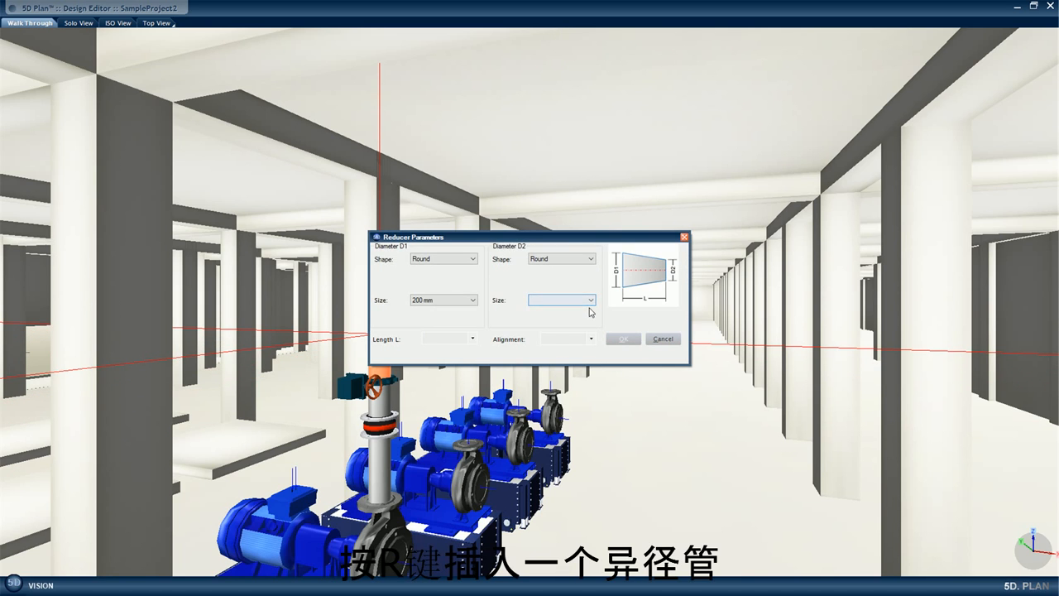
{"action": "left_click", "coordinate": [590, 300]}
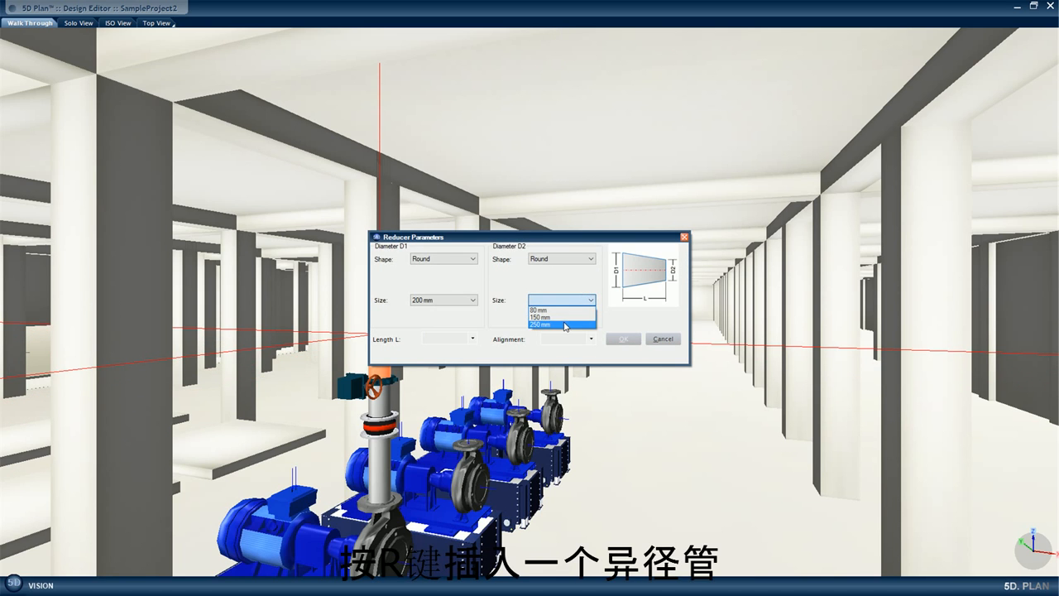
{"action": "left_click", "coordinate": [565, 324]}
{"action": "left_click", "coordinate": [623, 339]}
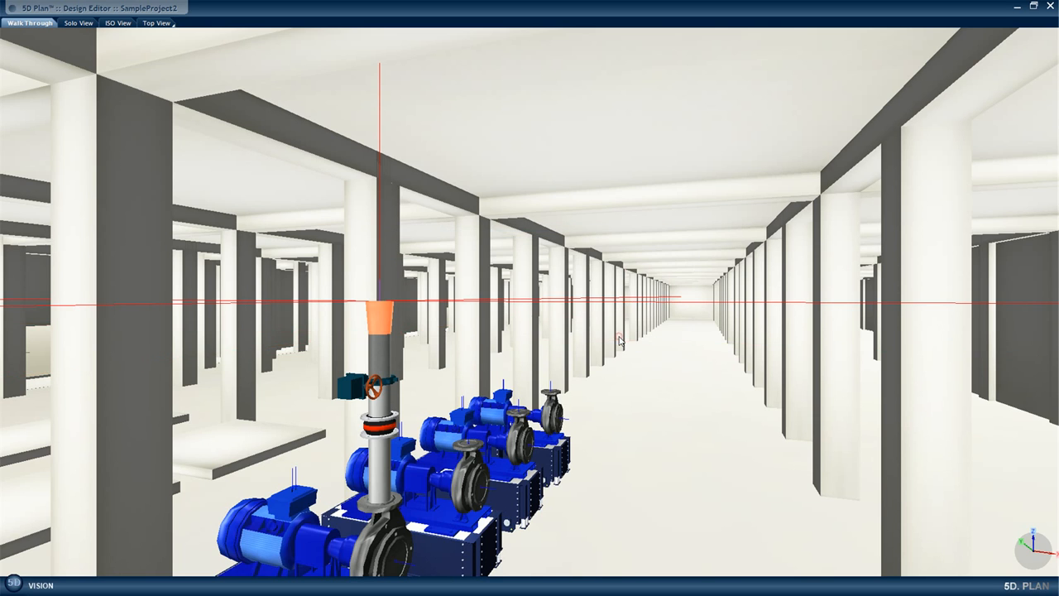
Step: Extend the 250 mm pipe several increments upward from the reducer toward the ceiling beams
{"action": "key", "text": "a"}
{"action": "key", "text": "a"}
{"action": "key", "text": "a"}
{"action": "key", "text": "a"}
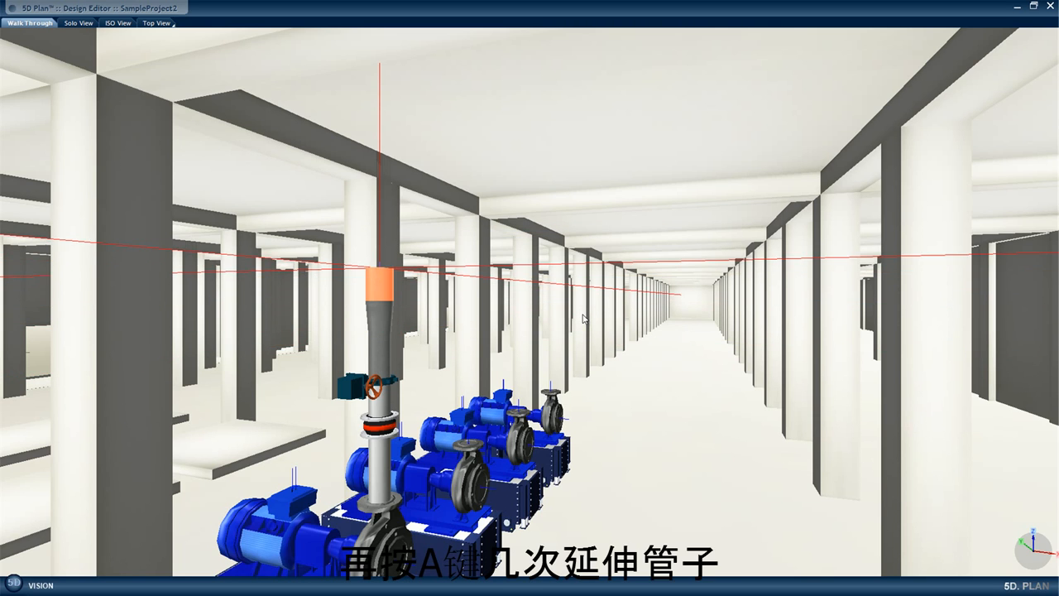
{"action": "key", "text": "a"}
{"action": "key", "text": "a"}
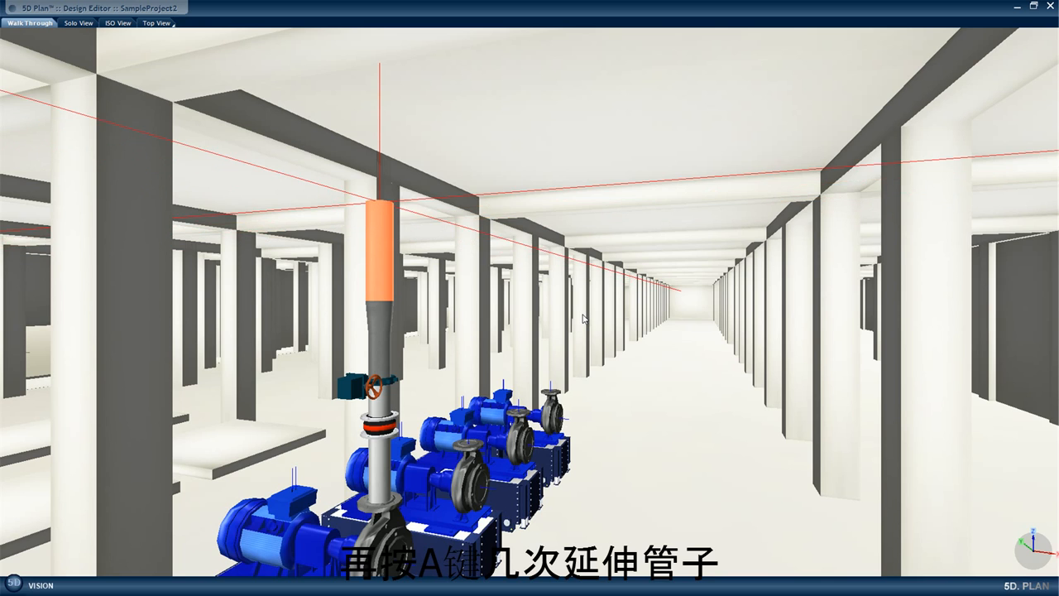
Step: Insert a 90° tee with a 300 mm run and a 250 mm branch at the riser's upper end
{"action": "key", "text": "t"}
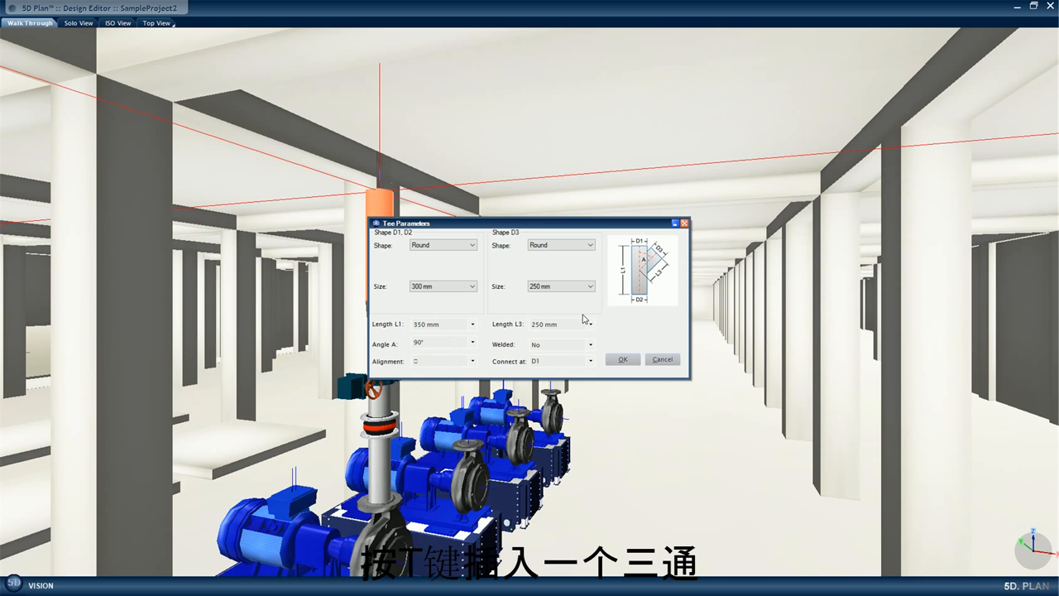
{"action": "left_click", "coordinate": [472, 286]}
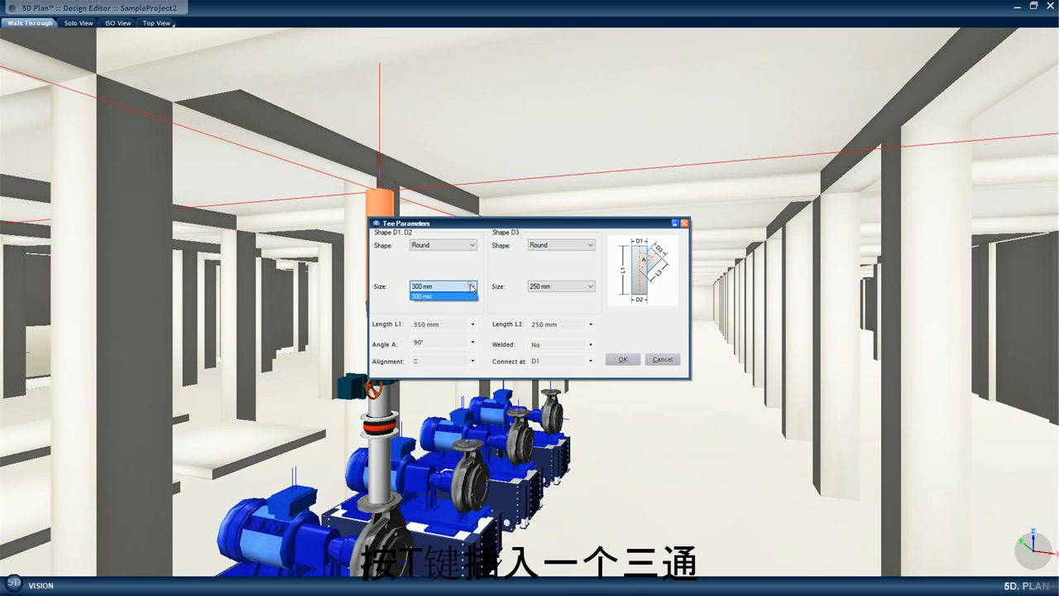
{"action": "left_click", "coordinate": [470, 283]}
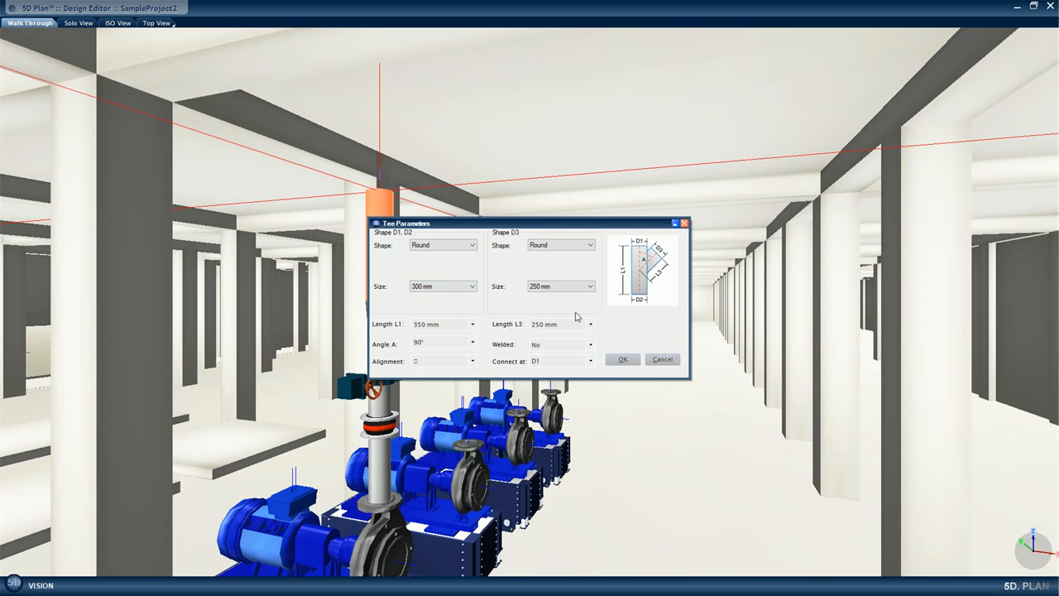
{"action": "left_click", "coordinate": [621, 361]}
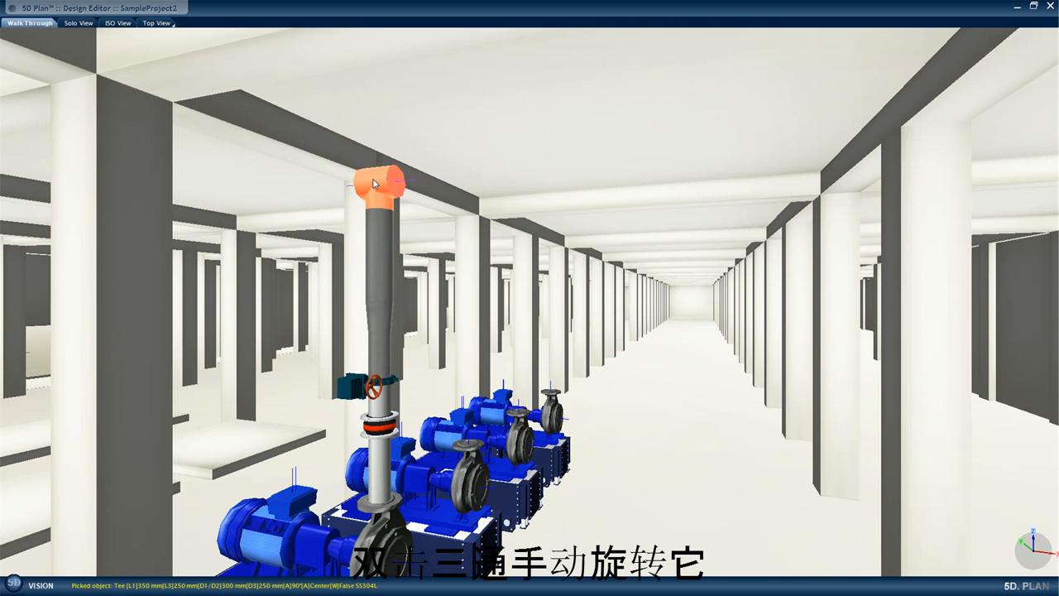
Step: Manually rotate the tee a quarter turn about the vertical axis so its 300 mm run lies along the pump row
{"action": "double_click", "coordinate": [373, 178]}
{"action": "right_click", "coordinate": [373, 178]}
{"action": "mouse_move", "coordinate": [374, 184]}
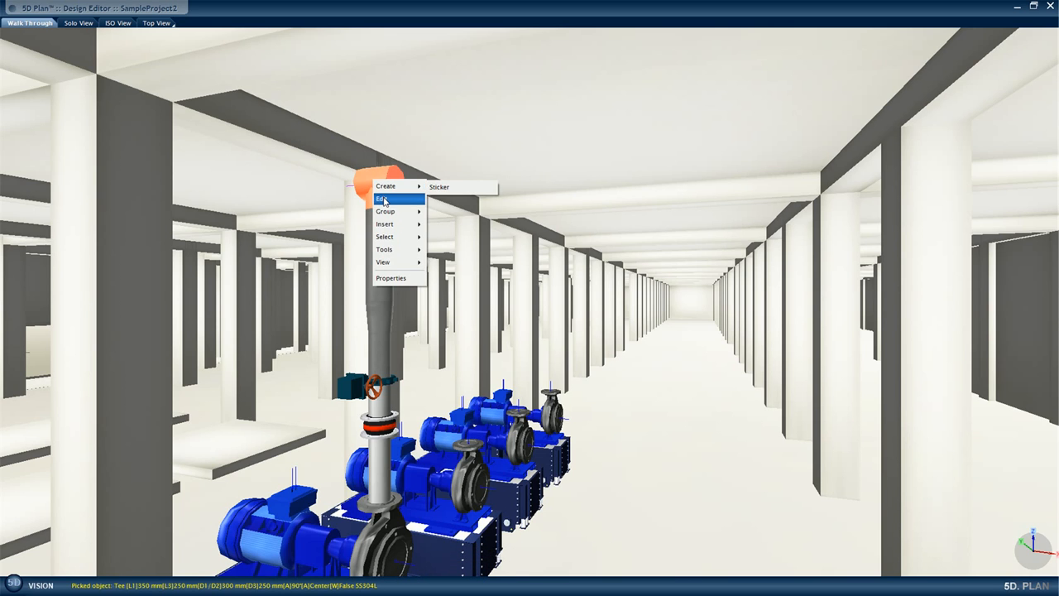
{"action": "mouse_move", "coordinate": [476, 204]}
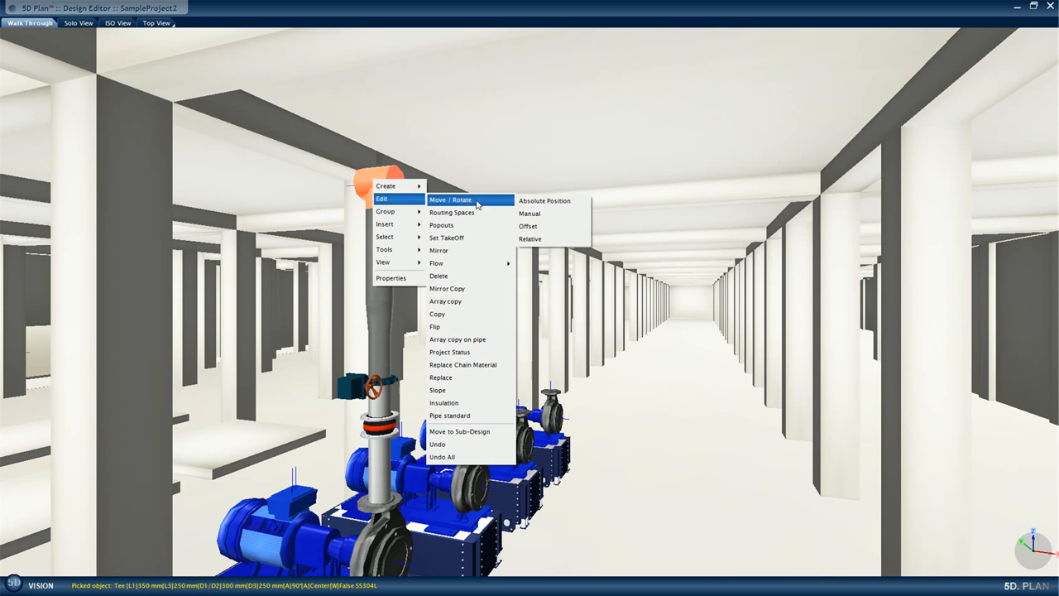
{"action": "left_click", "coordinate": [540, 214]}
{"action": "key", "text": "Return"}
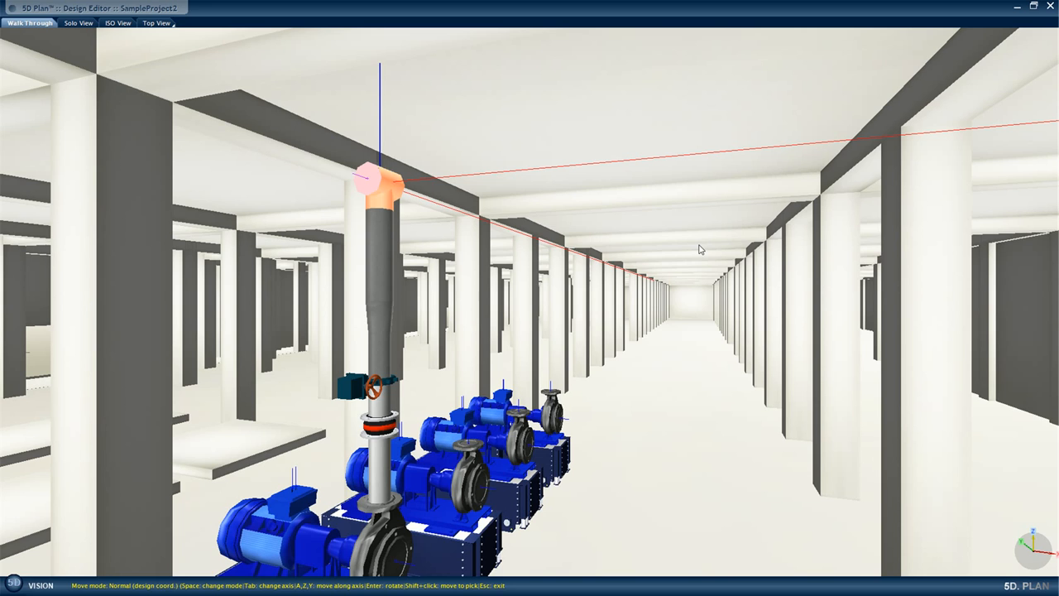
{"action": "key", "text": "Escape"}
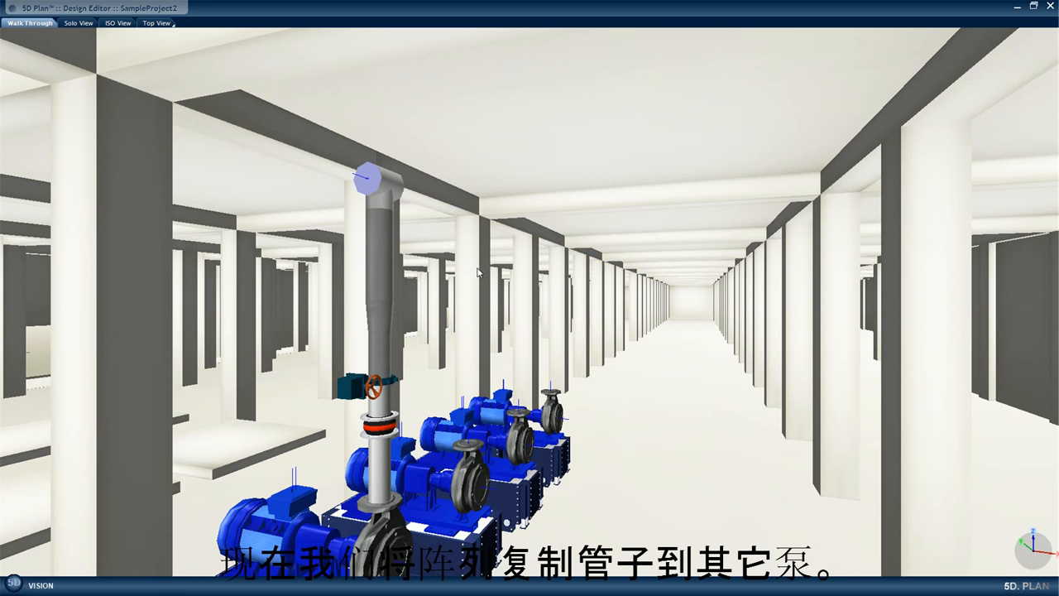
Step: Select all pieces of the first pump's riser from the upper tee down to the expansion joint, leaving out the lowest pipe
{"action": "left_click", "coordinate": [386, 201]}
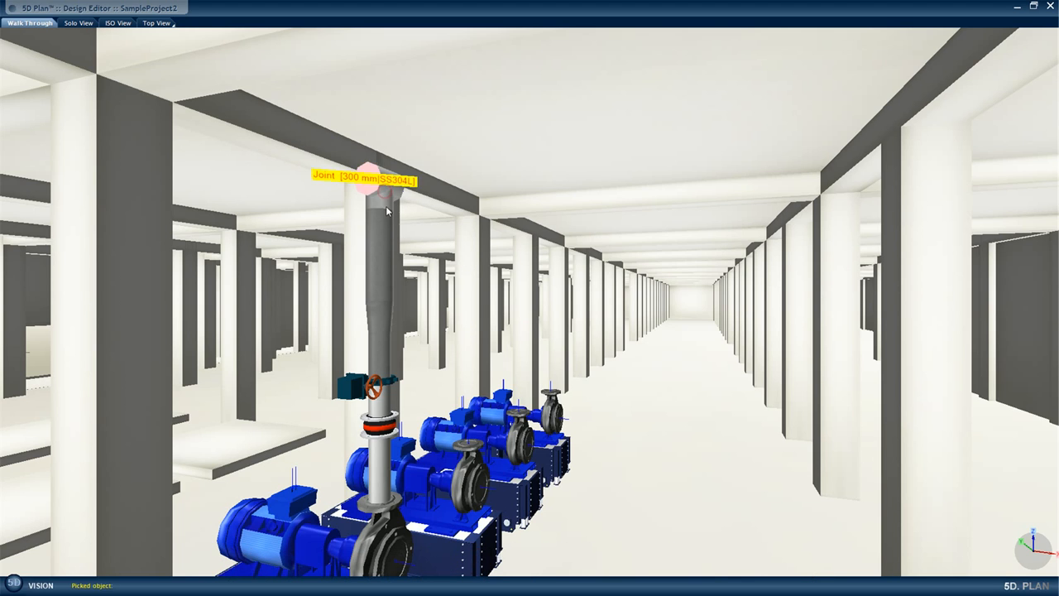
{"action": "left_click", "coordinate": [383, 254], "text": "shift"}
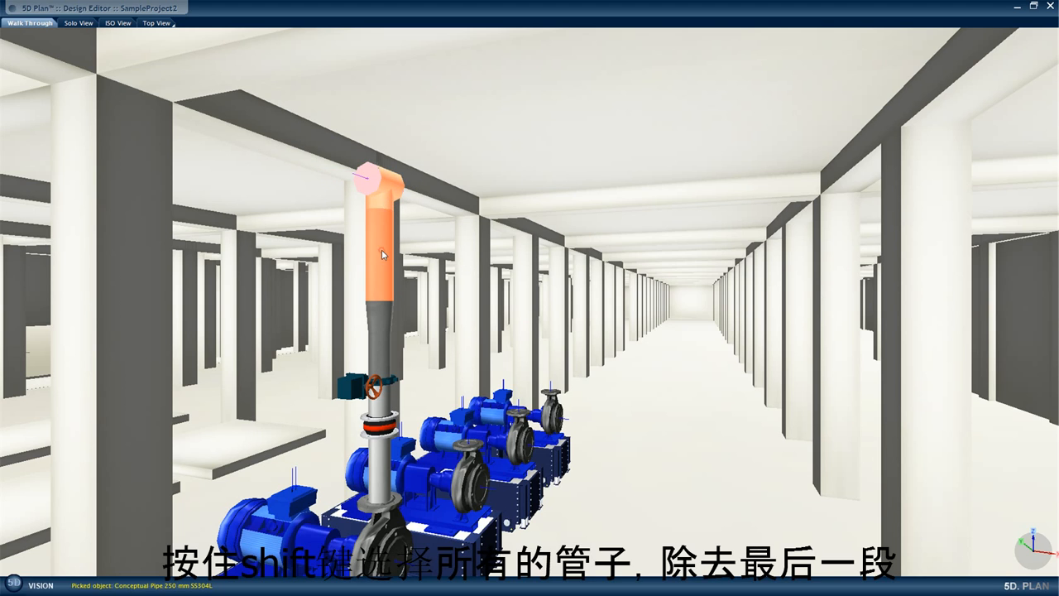
{"action": "left_click", "coordinate": [383, 360], "text": "shift"}
{"action": "left_click", "coordinate": [374, 383], "text": "shift"}
{"action": "left_click", "coordinate": [381, 404], "text": "shift"}
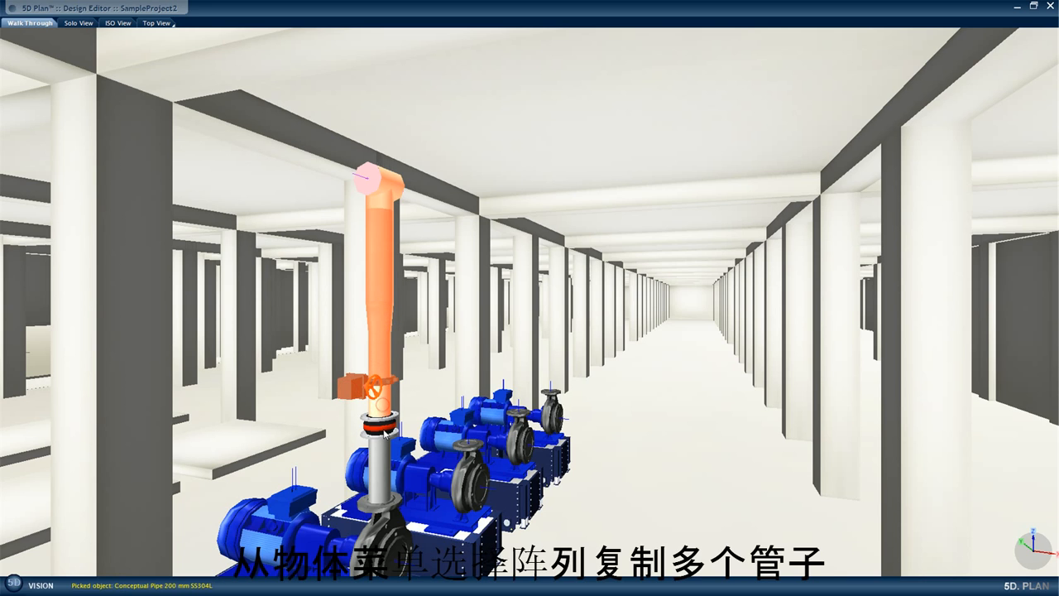
{"action": "left_click", "coordinate": [385, 428], "text": "shift"}
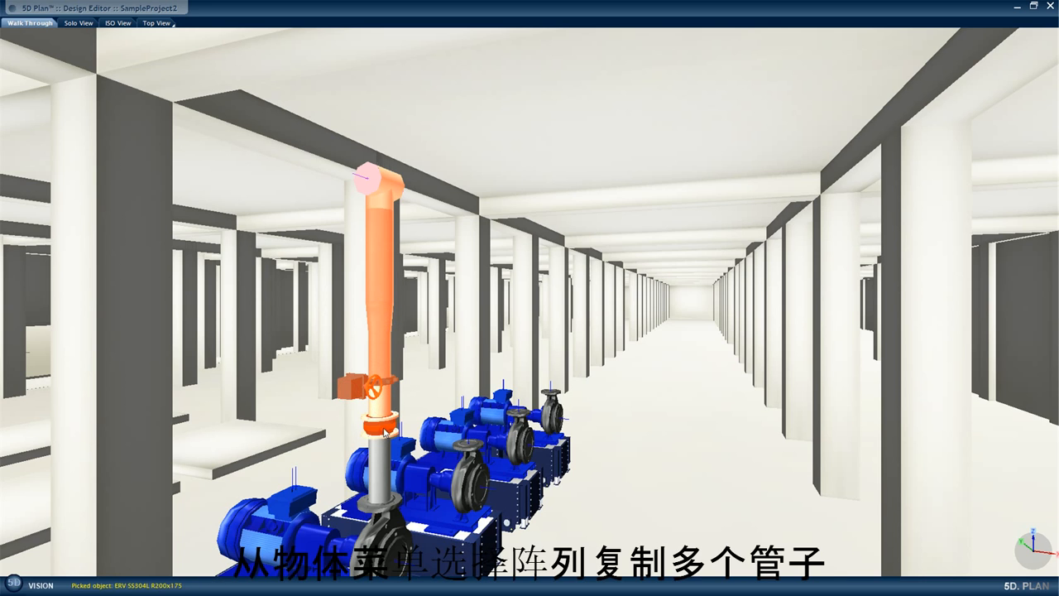
Step: Array copy the selected riser along the pump row with a Y offset of 1.8 m and 4 objects in Y, previewing it before applying
{"action": "right_click", "coordinate": [378, 278]}
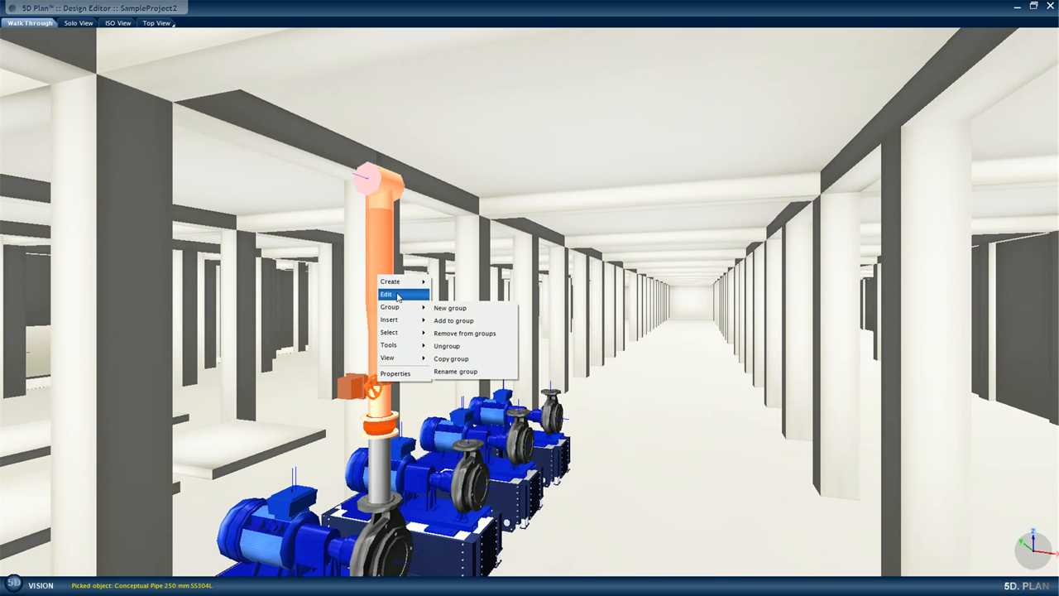
{"action": "mouse_move", "coordinate": [404, 295]}
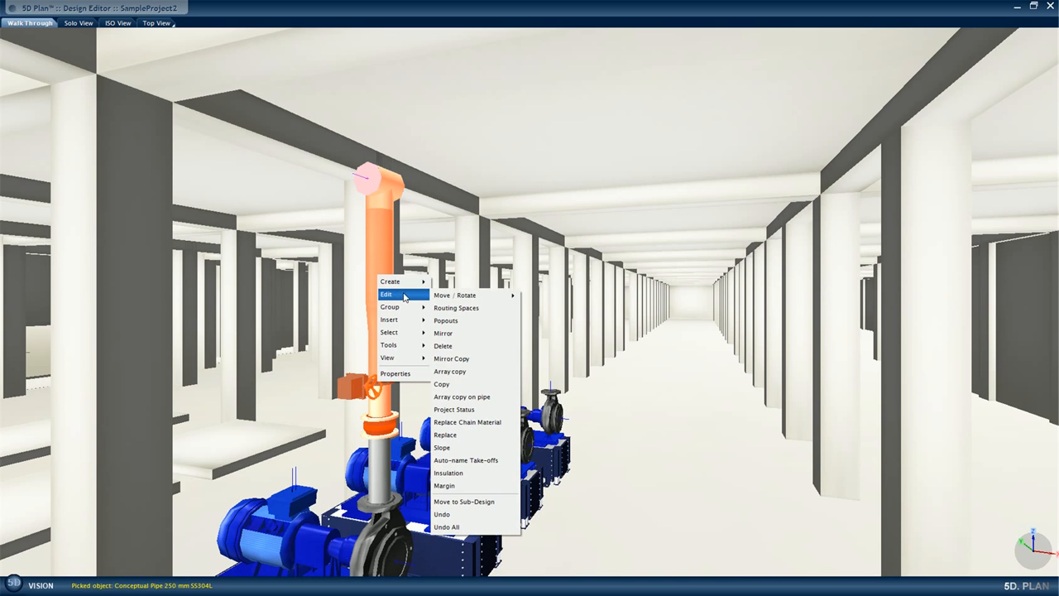
{"action": "left_click", "coordinate": [471, 371]}
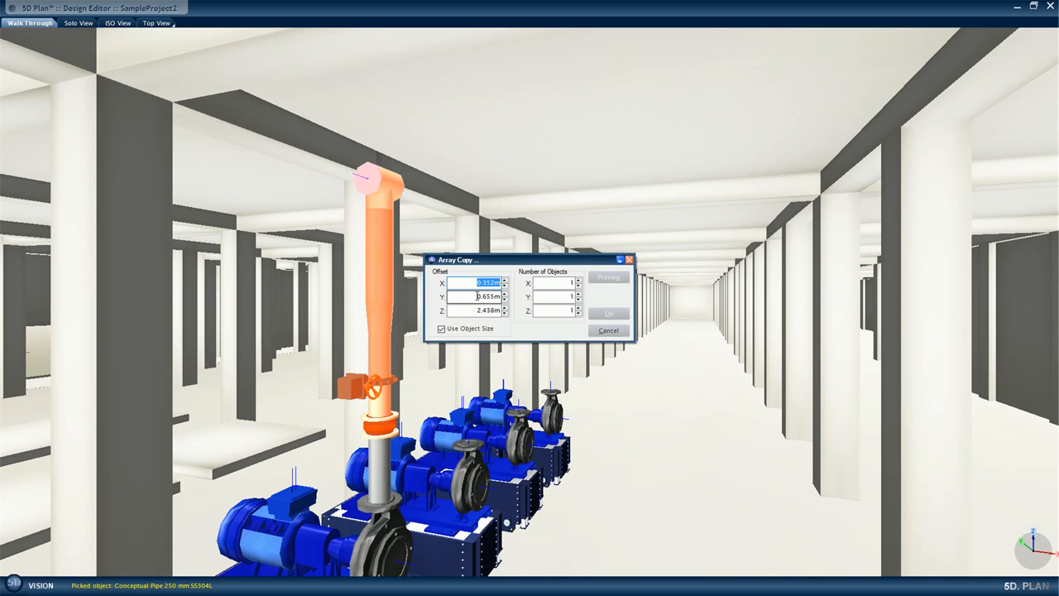
{"action": "double_click", "coordinate": [473, 296]}
{"action": "type", "text": "1"}
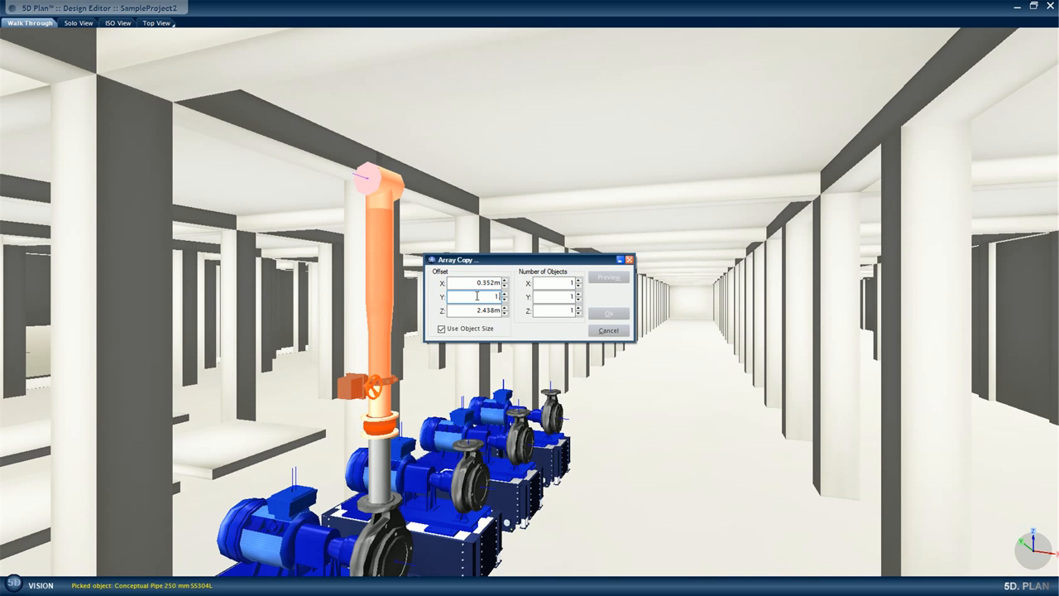
{"action": "type", "text": ".8"}
{"action": "left_click", "coordinate": [578, 294]}
{"action": "left_click", "coordinate": [579, 295]}
{"action": "left_click", "coordinate": [579, 294]}
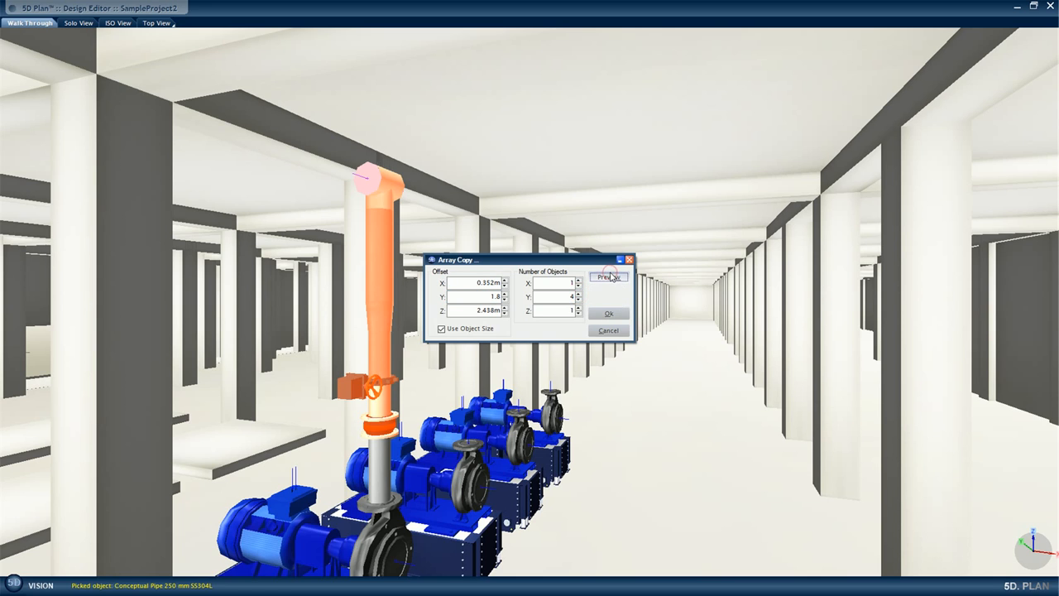
{"action": "left_click", "coordinate": [610, 279]}
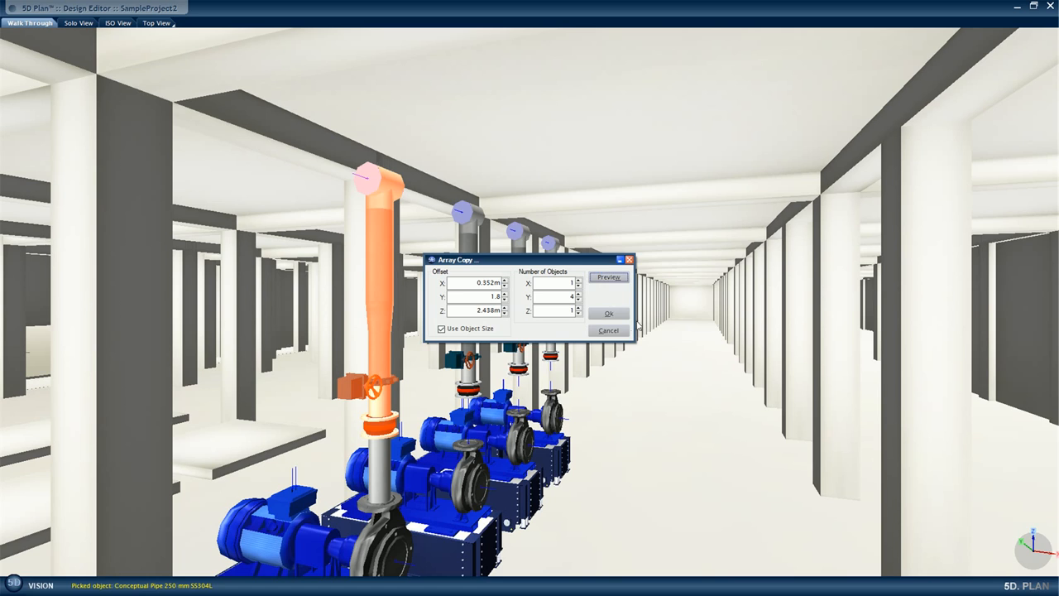
{"action": "left_click", "coordinate": [609, 314]}
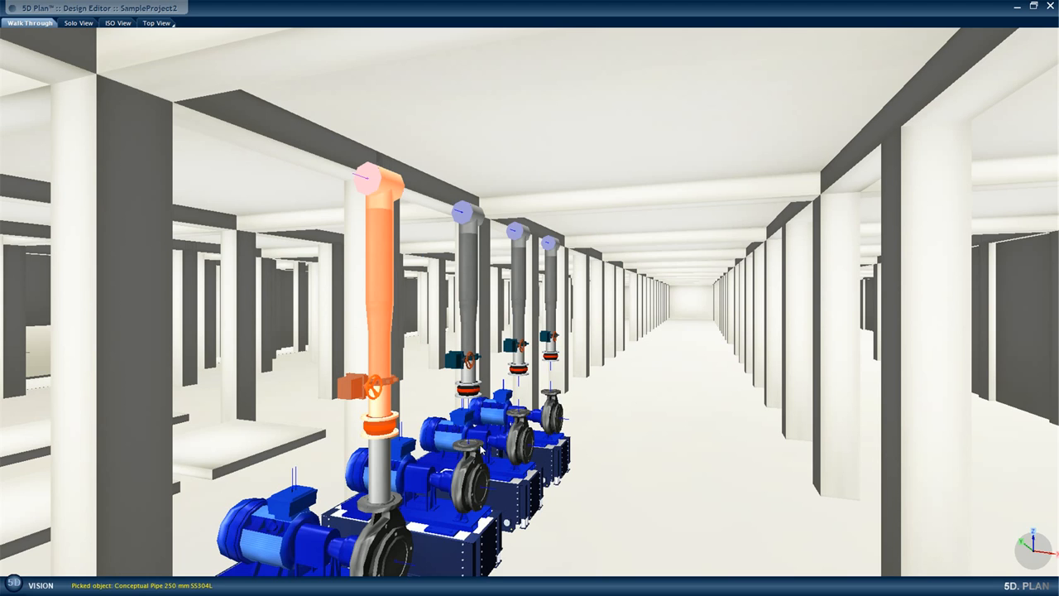
Step: Connect the second pump's 200 mm supply point to the expansion joint above it and finalize the connection
{"action": "left_click", "coordinate": [474, 446]}
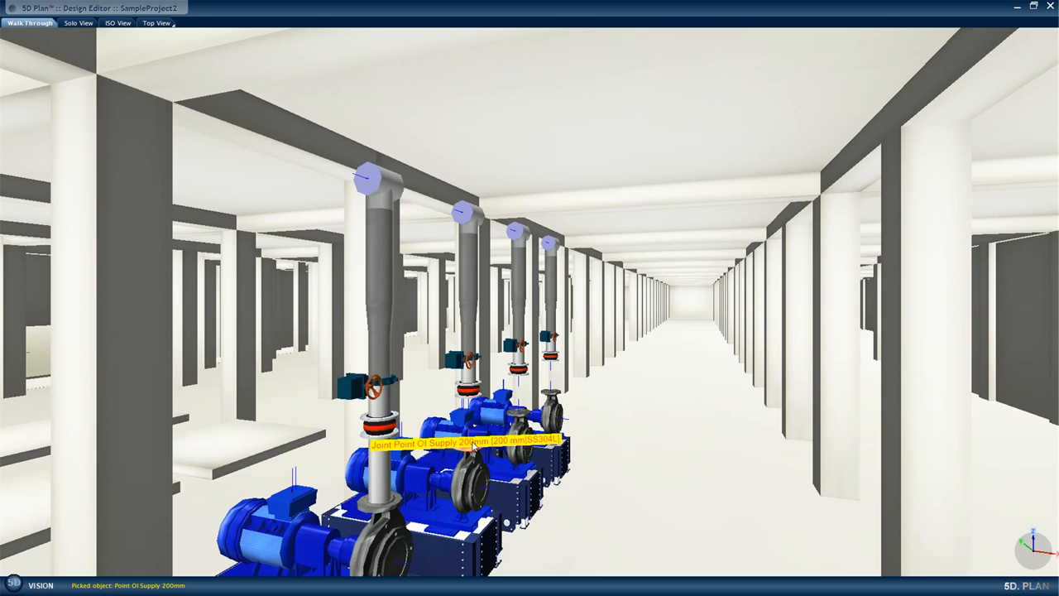
{"action": "middle_click_drag", "start_coordinate": [604, 374], "coordinate": [578, 419]}
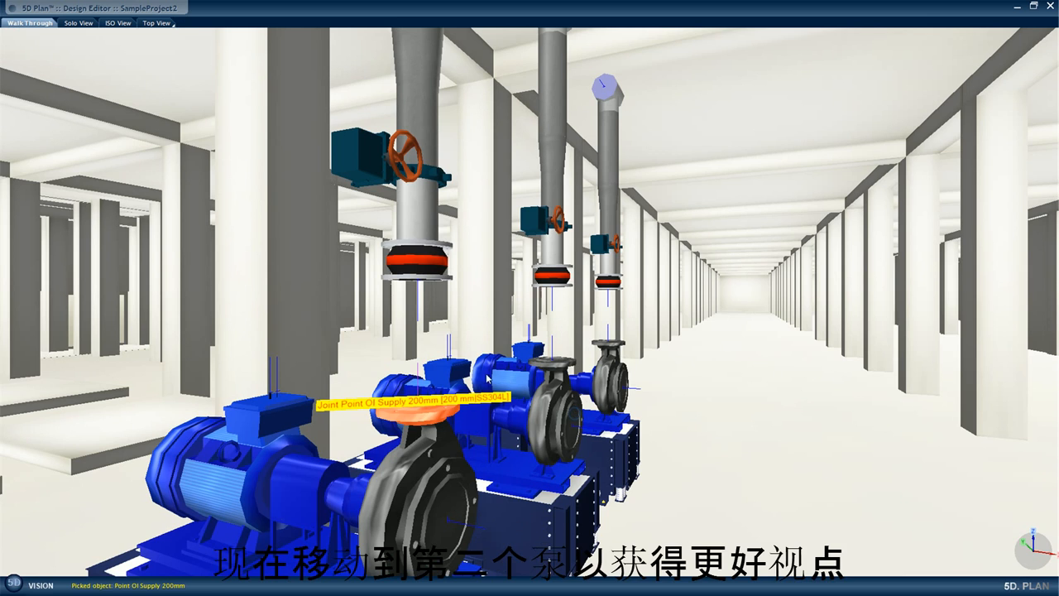
{"action": "double_click", "coordinate": [416, 410]}
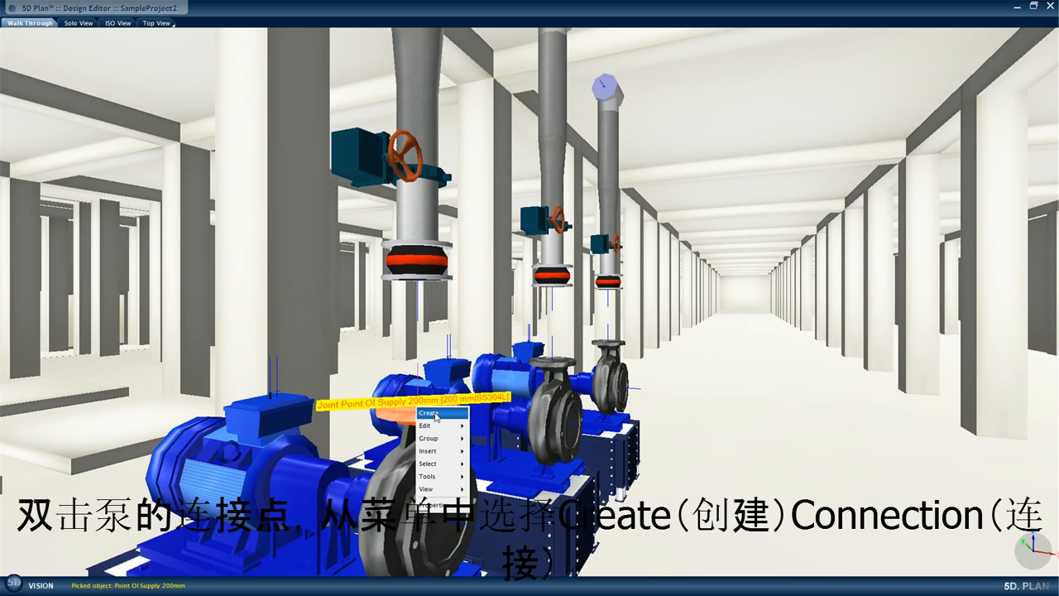
{"action": "mouse_move", "coordinate": [436, 415]}
{"action": "left_click", "coordinate": [490, 415]}
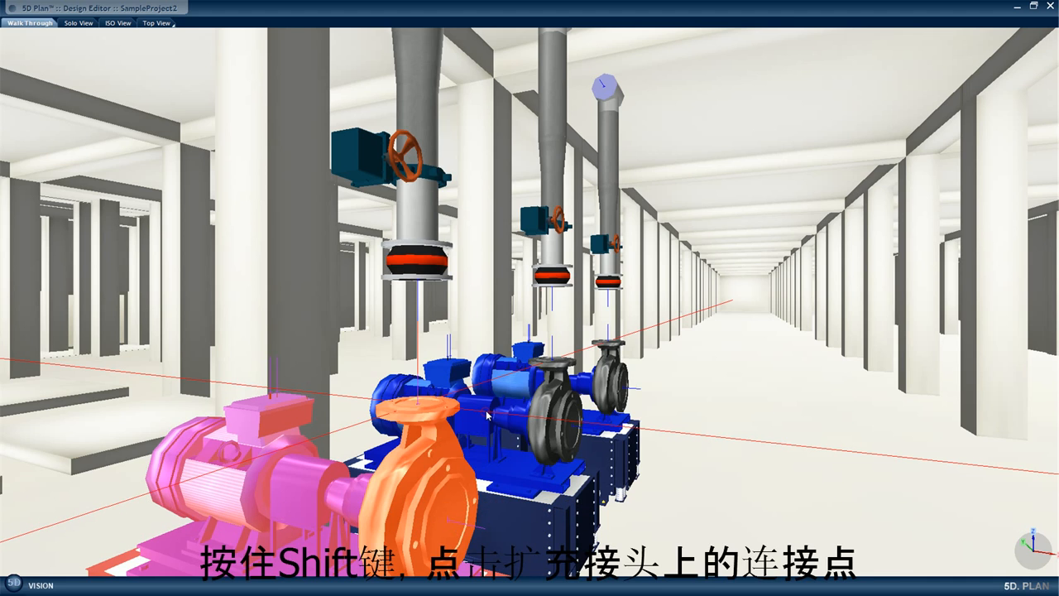
{"action": "left_click", "coordinate": [417, 282], "text": "shift"}
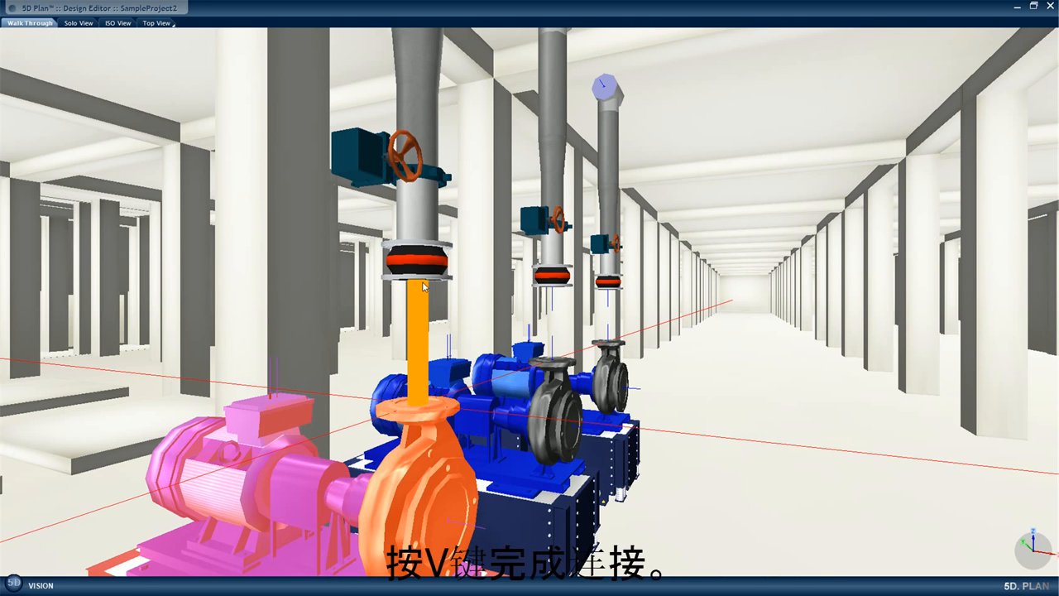
{"action": "key", "text": "v"}
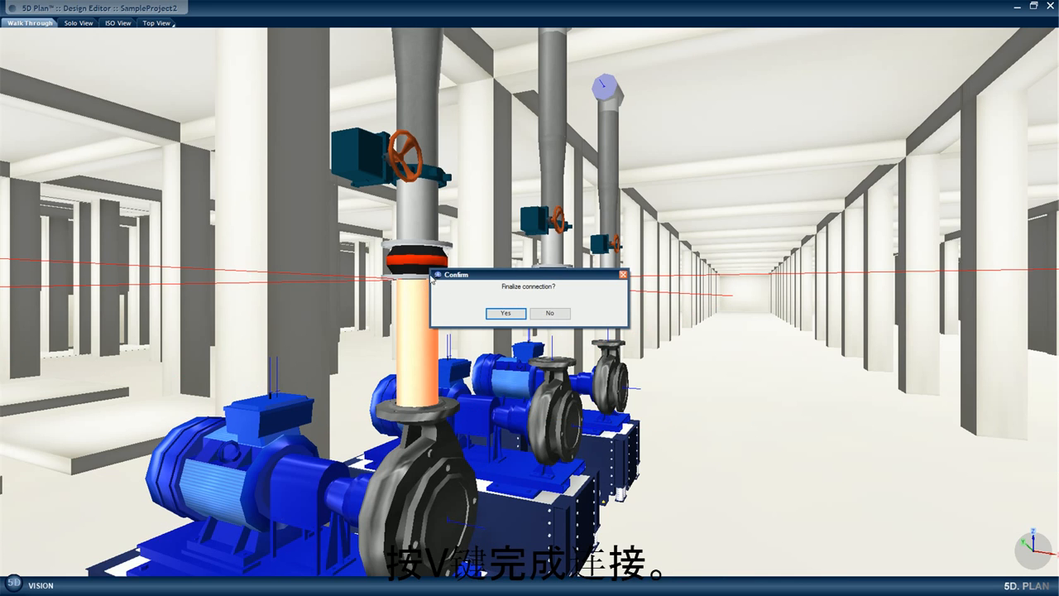
{"action": "left_click", "coordinate": [506, 313]}
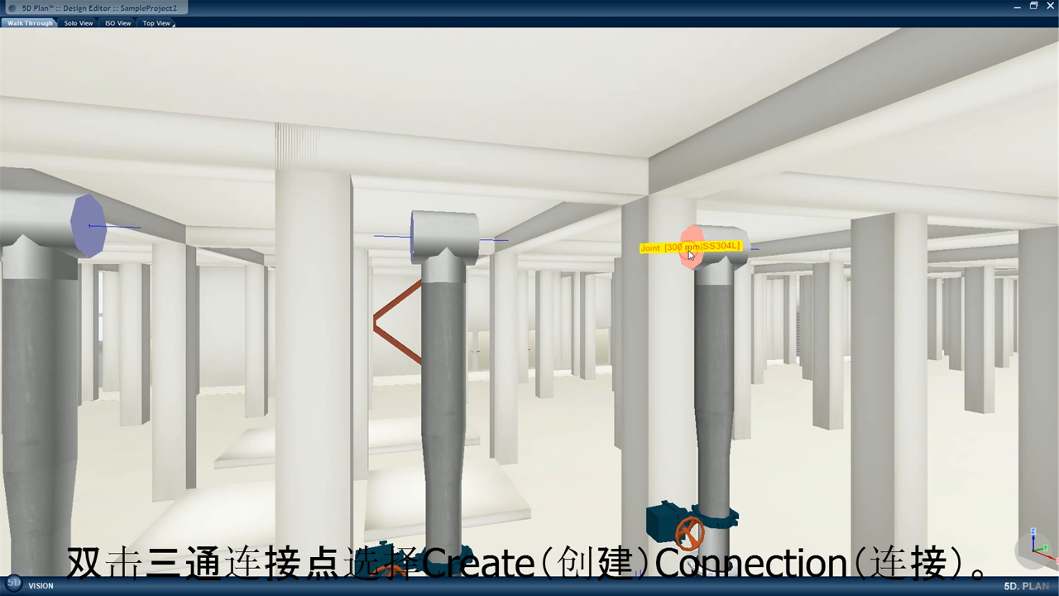
Step: Connect the tee at one end of the riser row to its neighbouring tee with a 300 mm header pipe and finalize the connection
{"action": "double_click", "coordinate": [691, 252]}
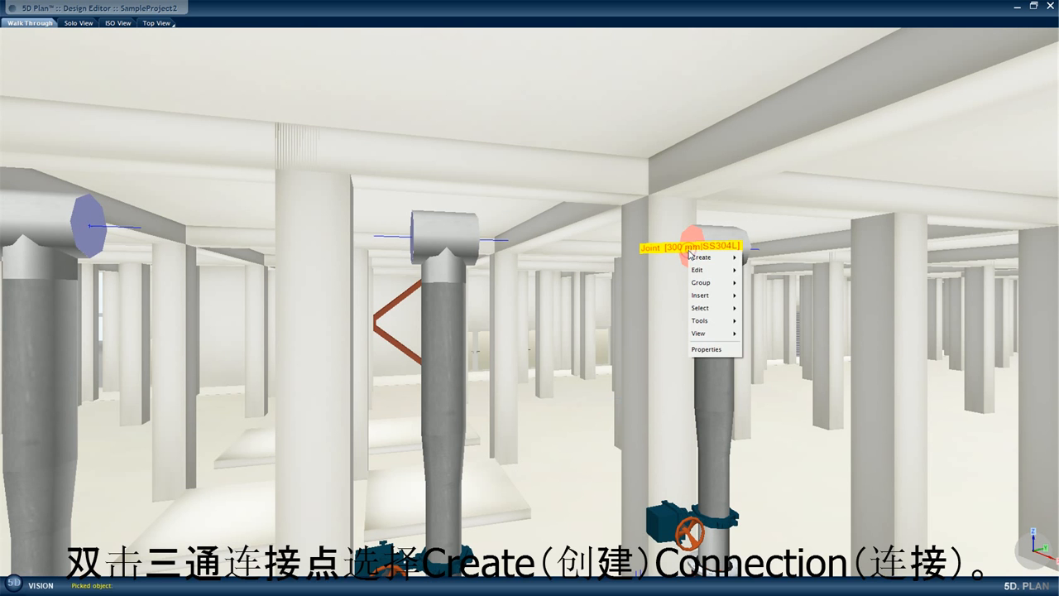
{"action": "mouse_move", "coordinate": [705, 262]}
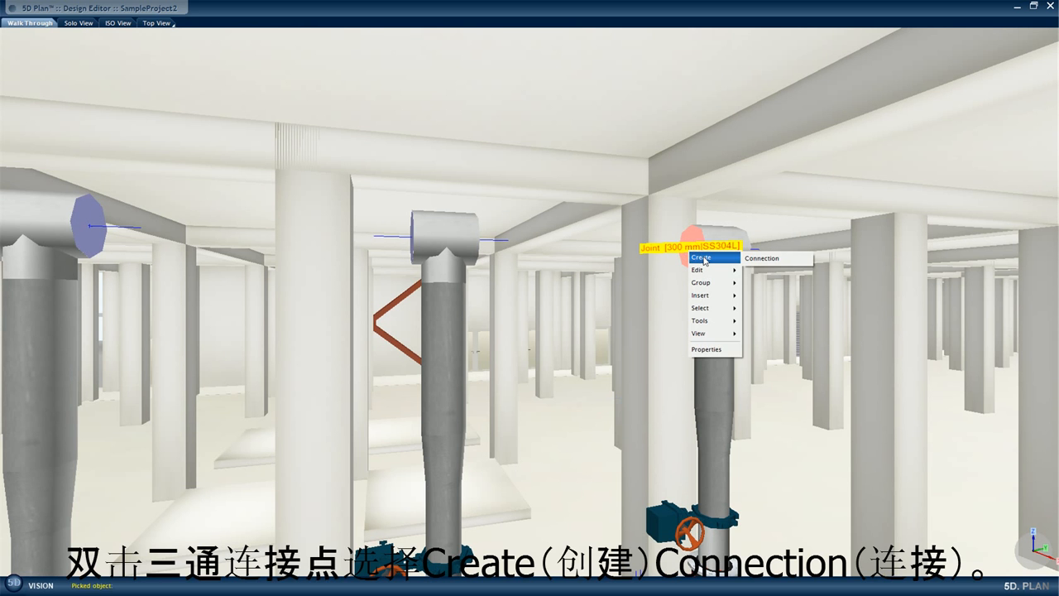
{"action": "left_click", "coordinate": [762, 258]}
{"action": "left_click", "coordinate": [479, 240], "text": "shift"}
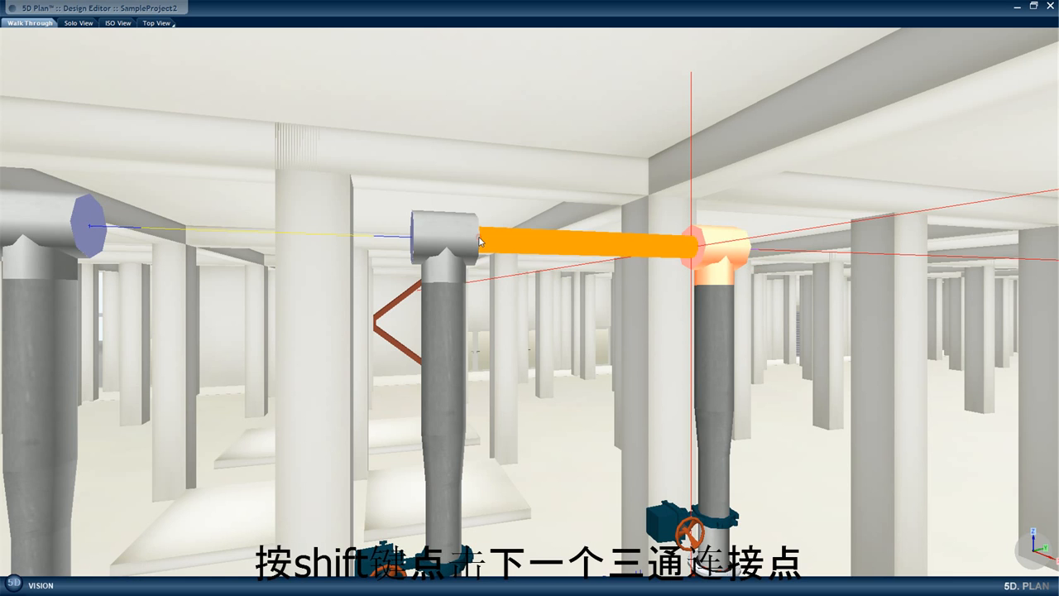
{"action": "key", "text": "v"}
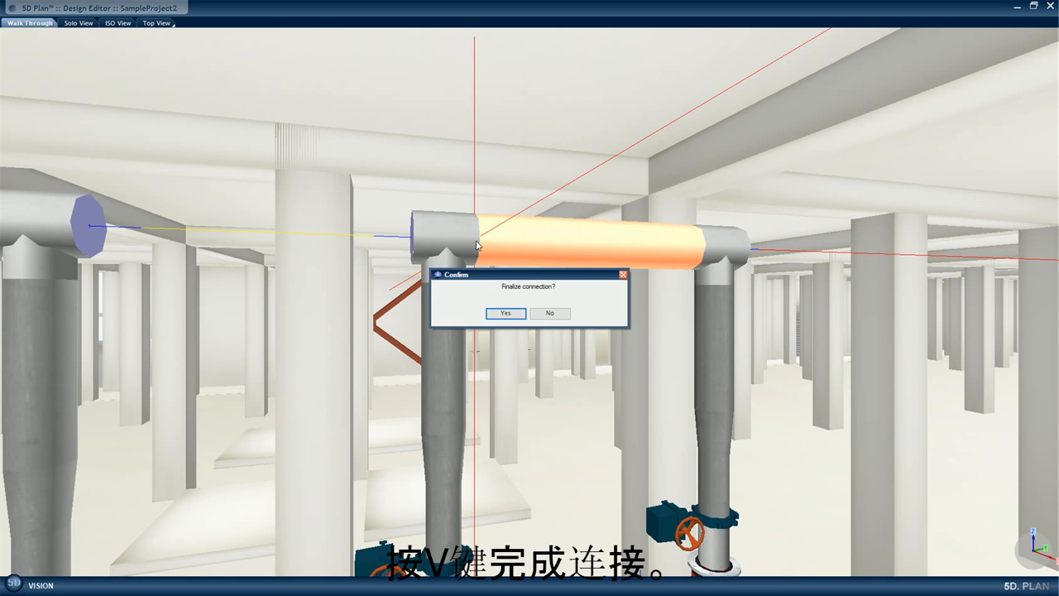
{"action": "left_click", "coordinate": [500, 313]}
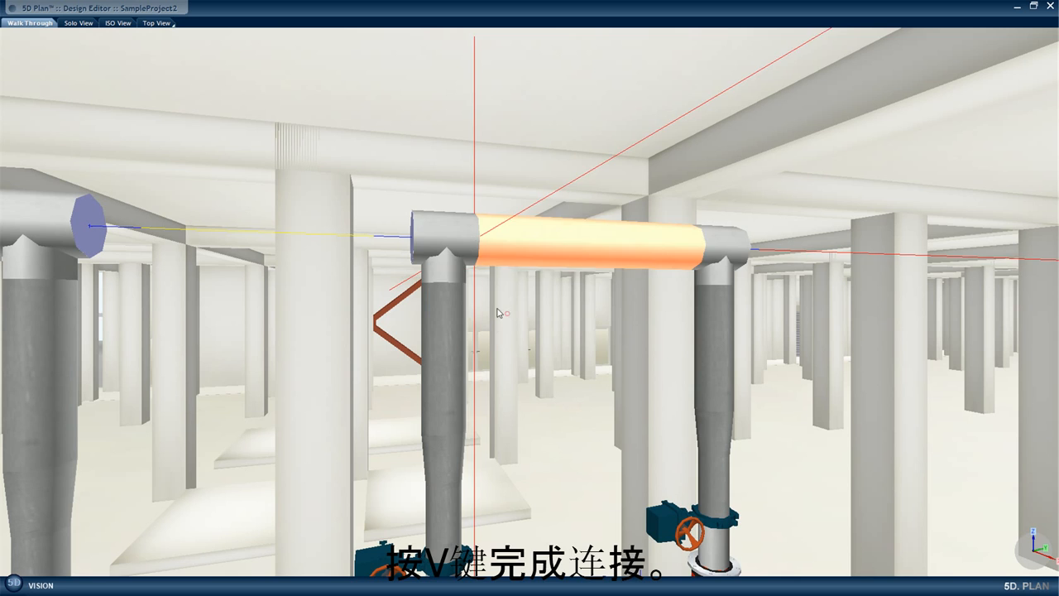
Step: Connect the second tee's open run to the third tee of the row and finalize the connection
{"action": "right_click", "coordinate": [412, 242]}
{"action": "mouse_move", "coordinate": [430, 248]}
{"action": "left_click", "coordinate": [485, 248]}
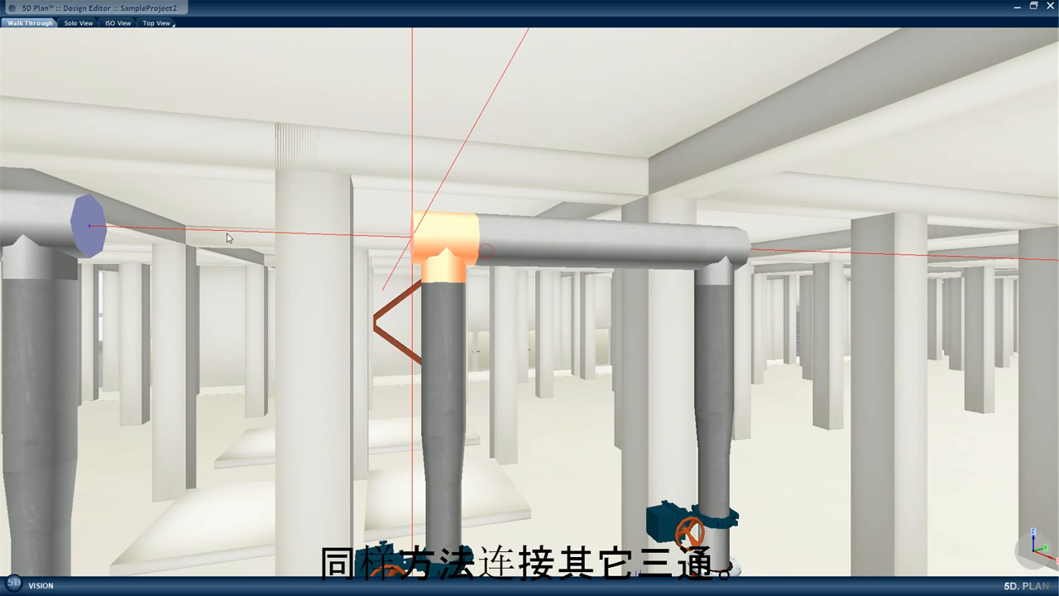
{"action": "key", "text": "v"}
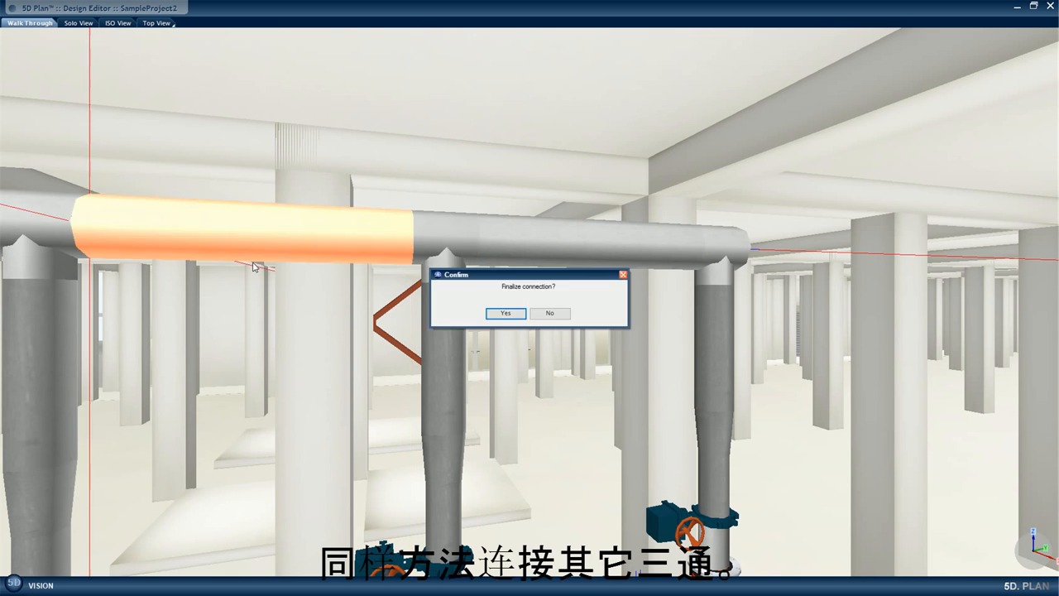
{"action": "left_click", "coordinate": [504, 314]}
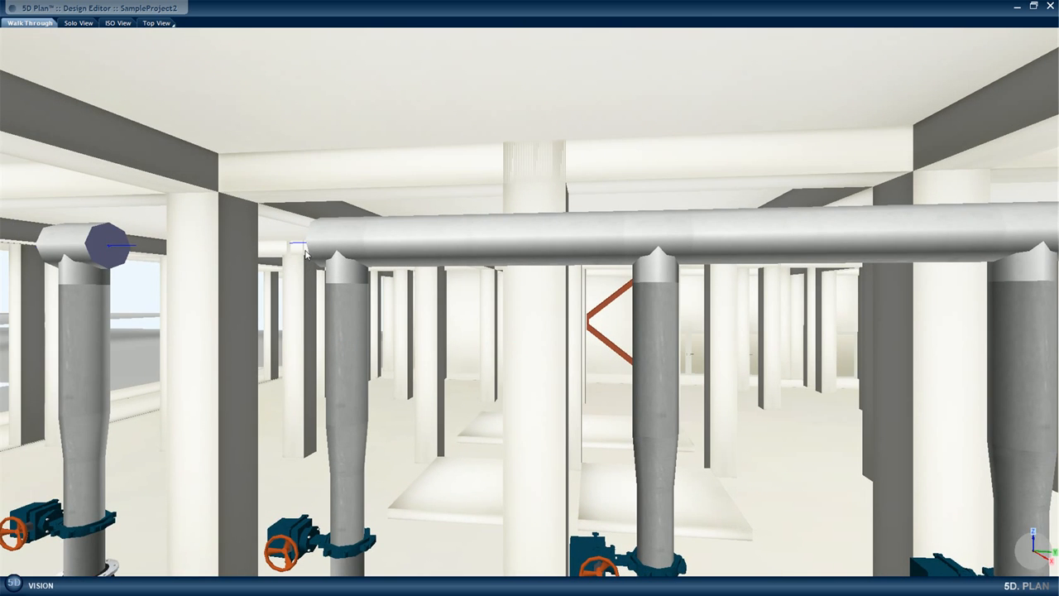
Step: Connect the third tee's open 300 mm joint to the fourth tee and finalize the connection, completing the header across all risers
{"action": "right_click", "coordinate": [309, 249]}
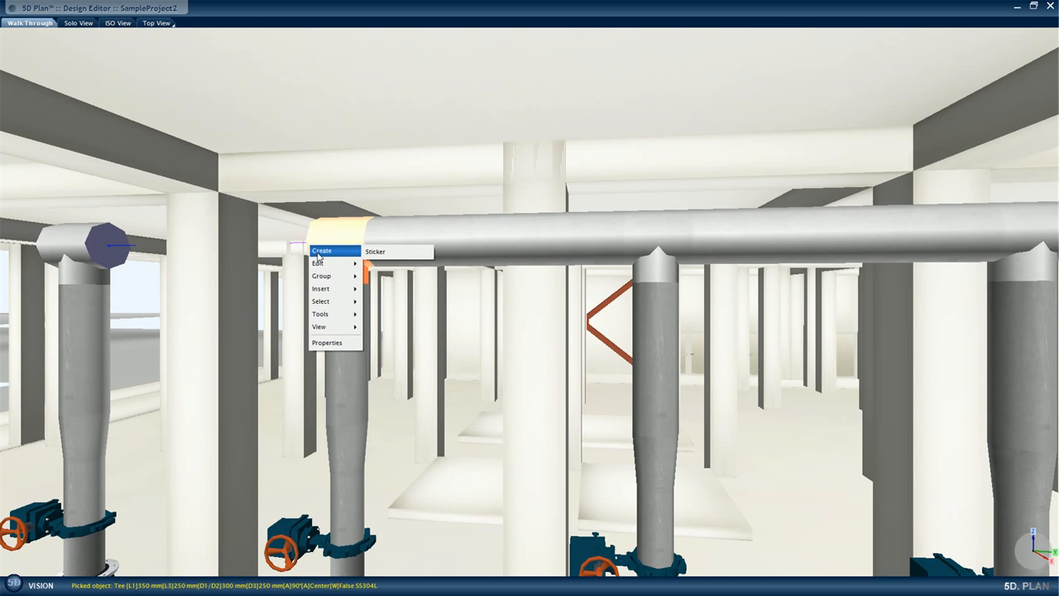
{"action": "left_click", "coordinate": [306, 239]}
{"action": "right_click", "coordinate": [305, 240]}
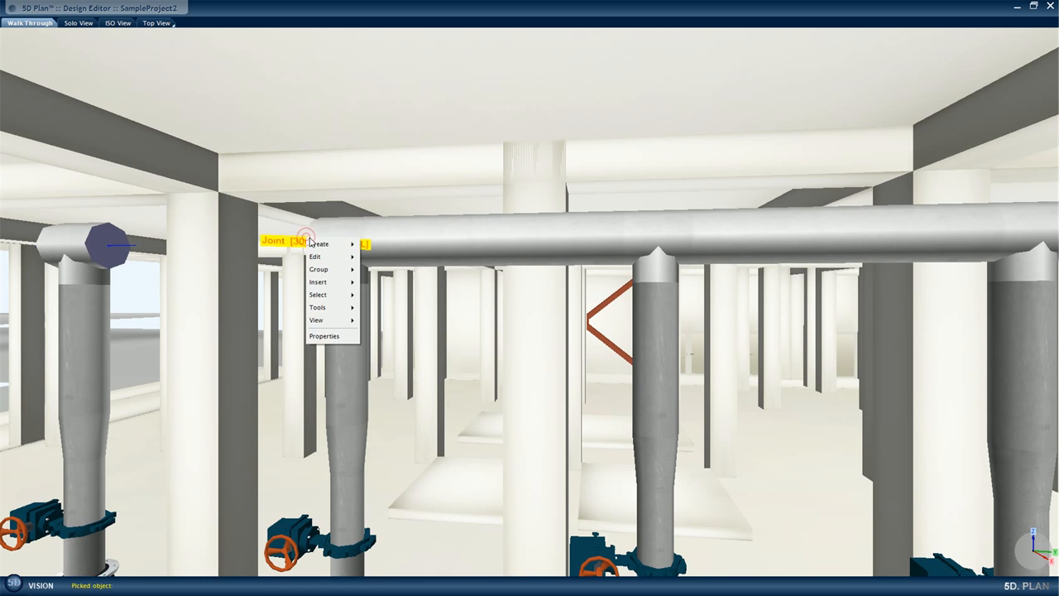
{"action": "left_click", "coordinate": [370, 244]}
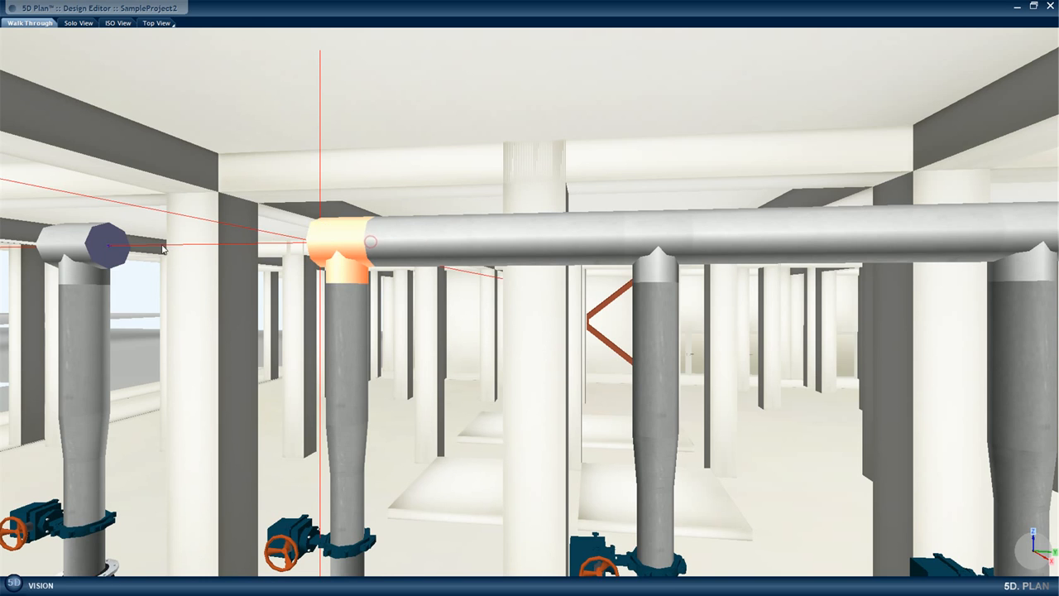
{"action": "left_click", "coordinate": [104, 248]}
{"action": "left_click", "coordinate": [105, 251]}
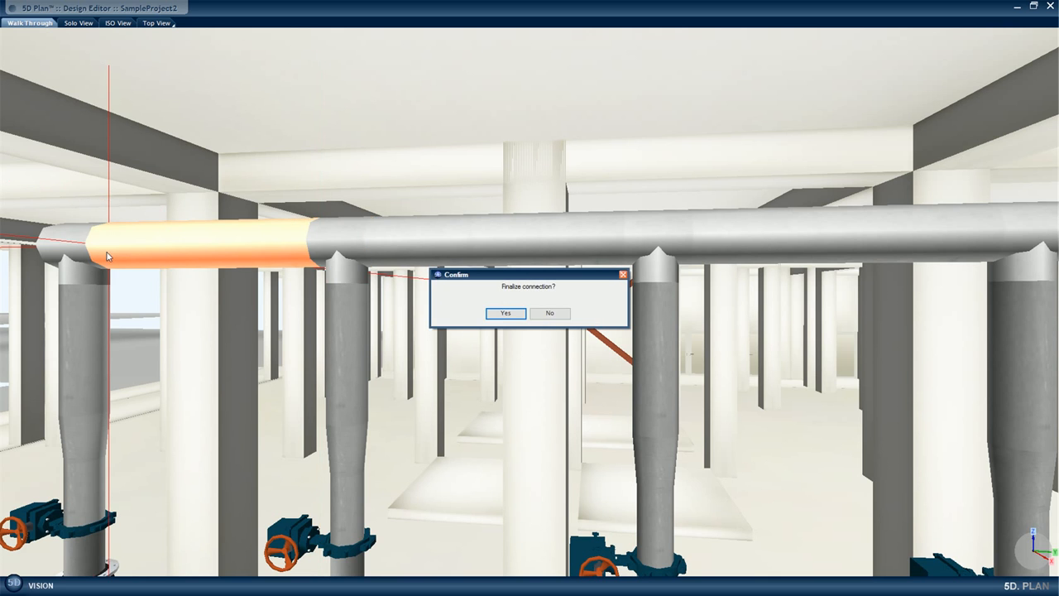
{"action": "left_click", "coordinate": [505, 313]}
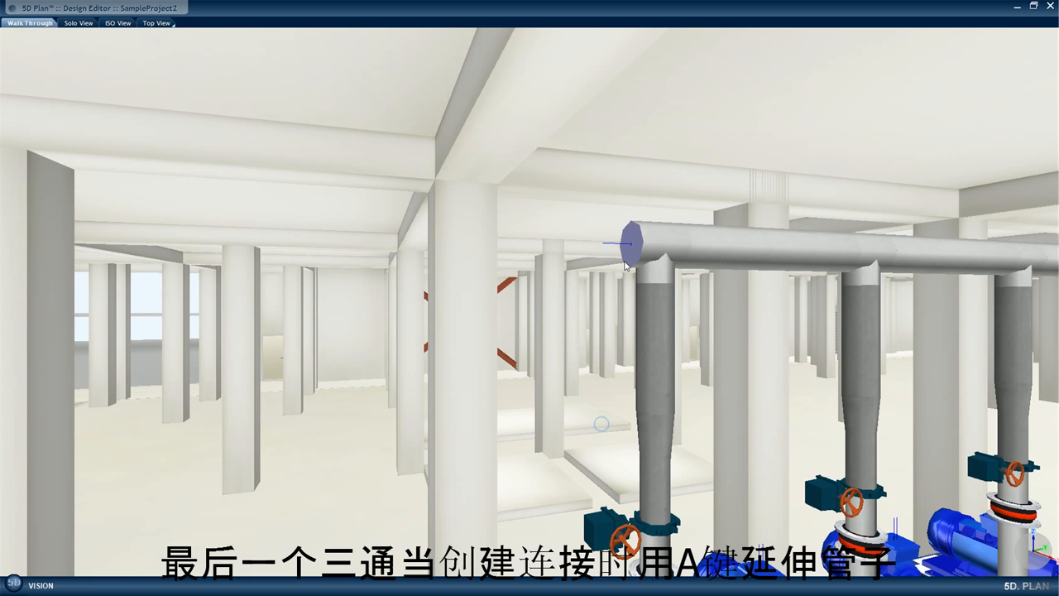
Step: Create a connection at the last tee's open 300 mm joint and extend the header outward by two pipe increments
{"action": "right_click", "coordinate": [633, 243]}
{"action": "mouse_move", "coordinate": [650, 250]}
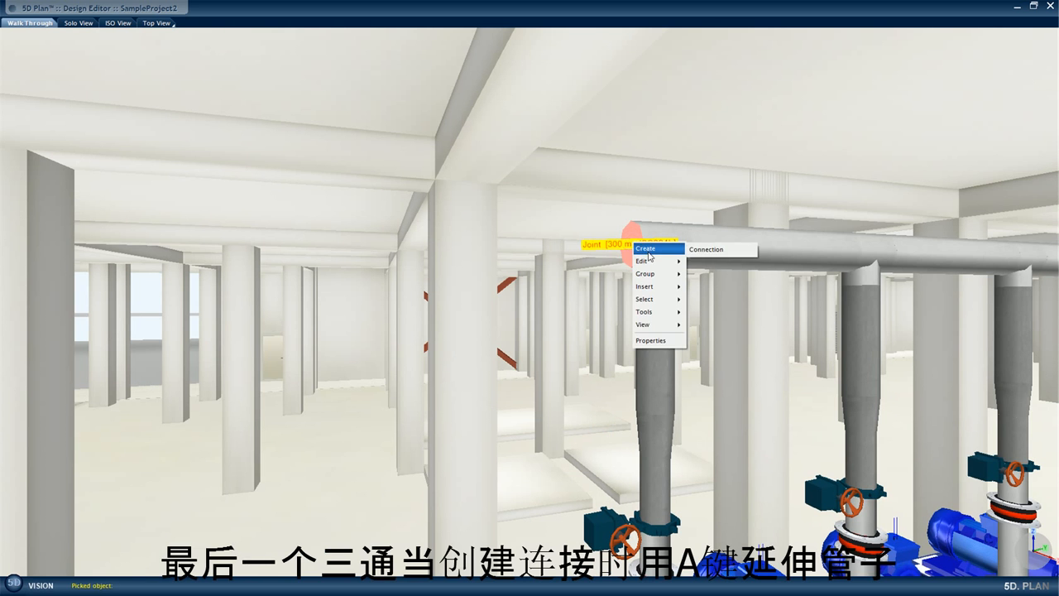
{"action": "left_click", "coordinate": [691, 251]}
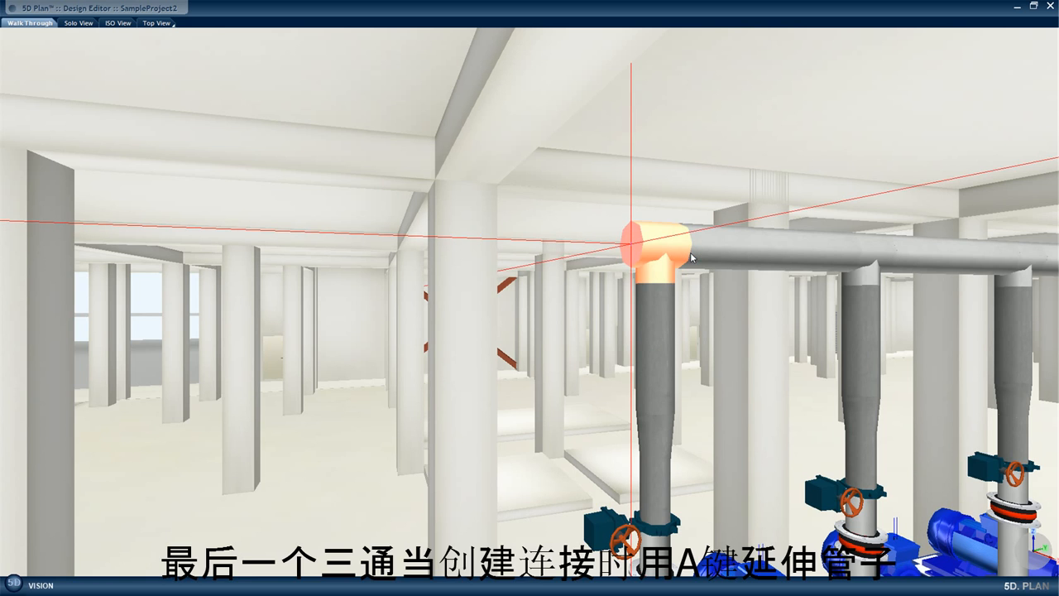
{"action": "key", "text": "a"}
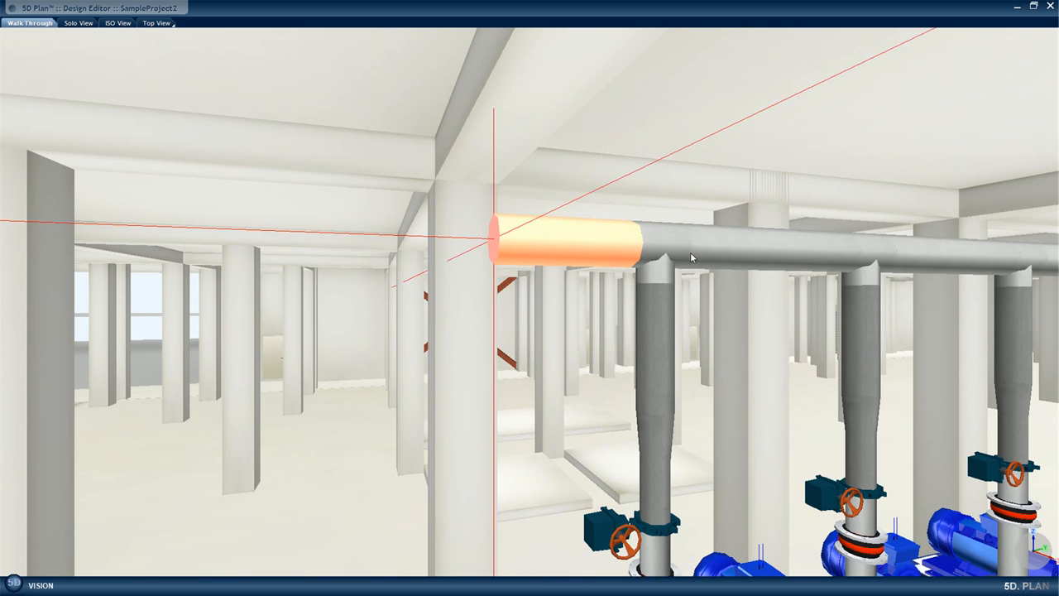
{"action": "key", "text": "a"}
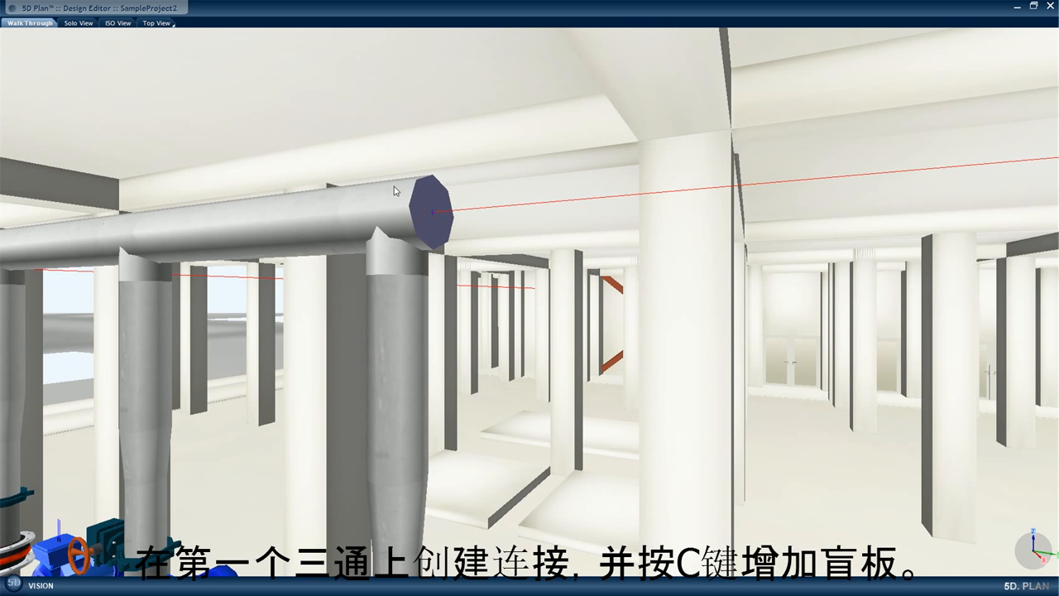
Step: Start a connection from the open 300 mm joint of the first tee at the header's opposite end
{"action": "left_click", "coordinate": [420, 206]}
{"action": "right_click", "coordinate": [417, 224]}
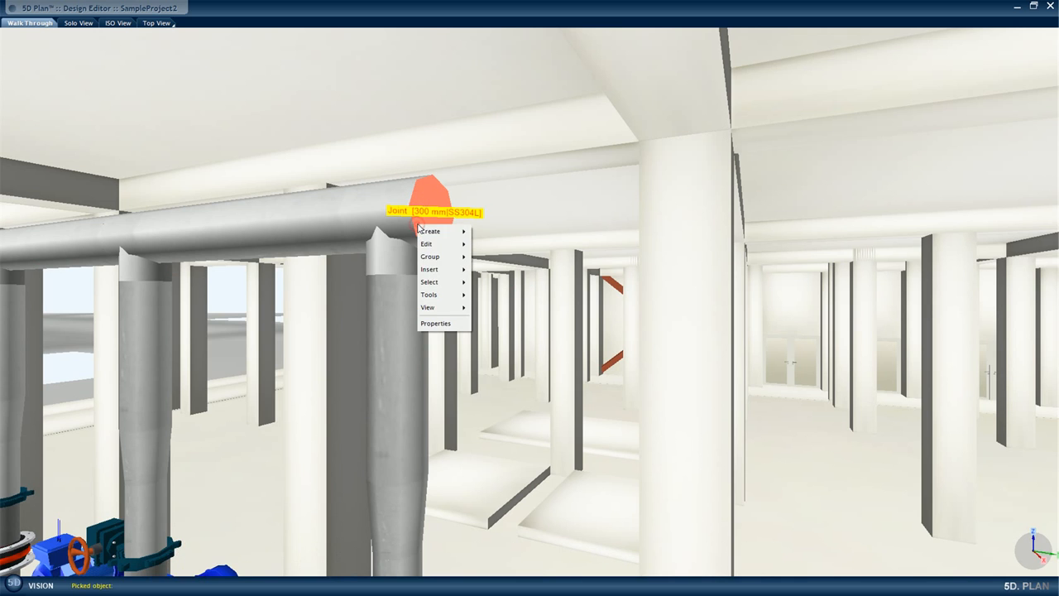
{"action": "left_click", "coordinate": [489, 234]}
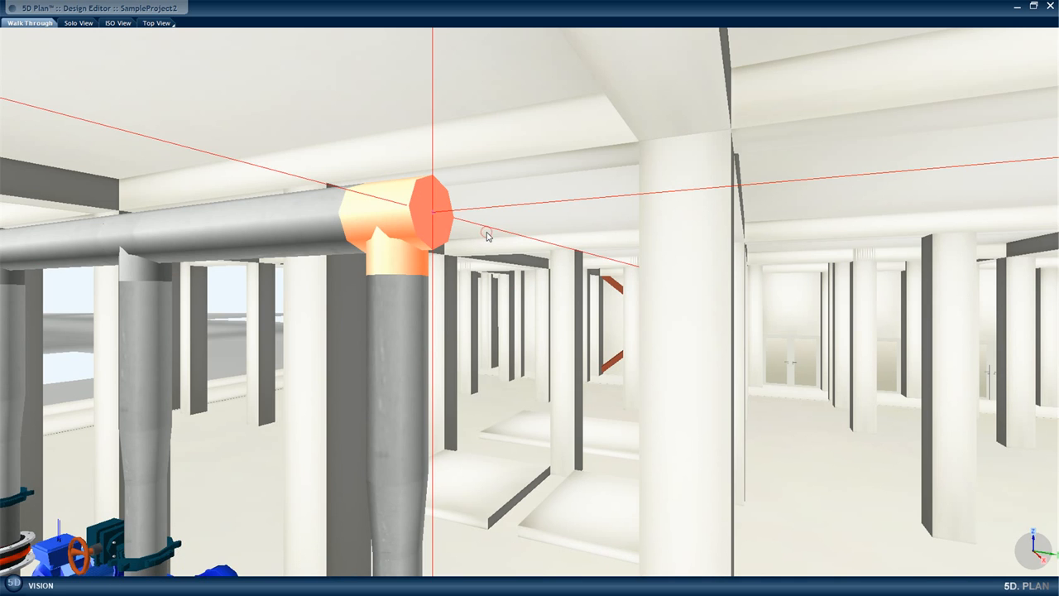
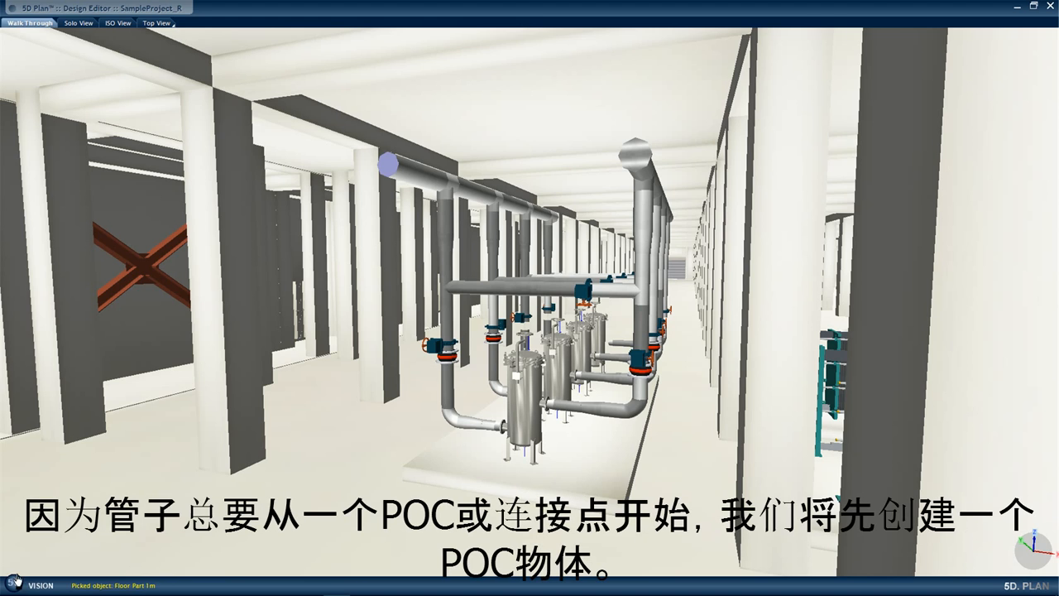
Step: Open the Library Editor
{"action": "left_click", "coordinate": [13, 585]}
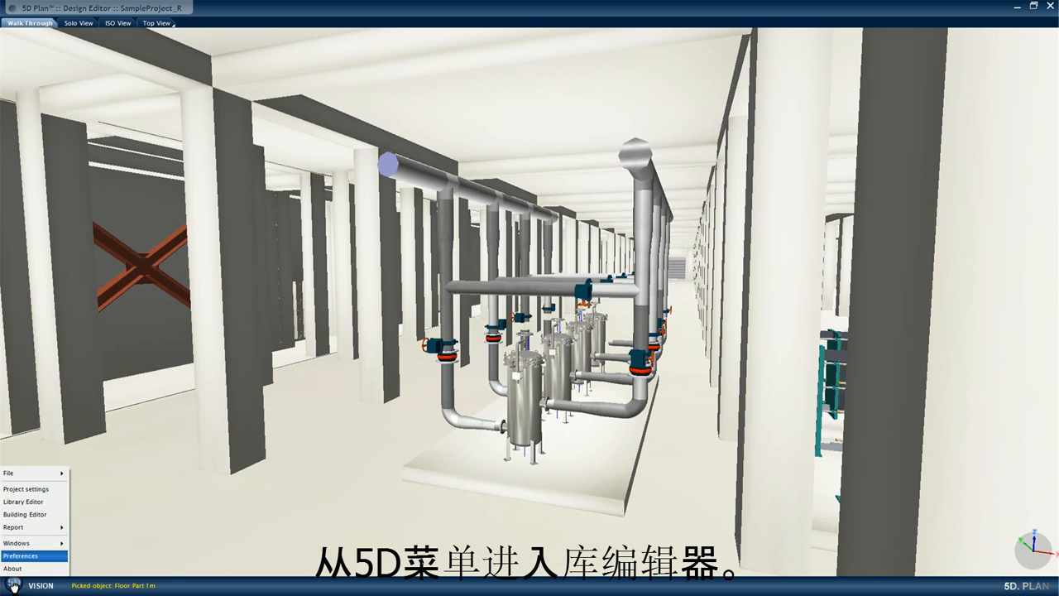
Step: Open the Library Editor and start a new connector in the Systems of FAB (System library) database
{"action": "left_click", "coordinate": [24, 503]}
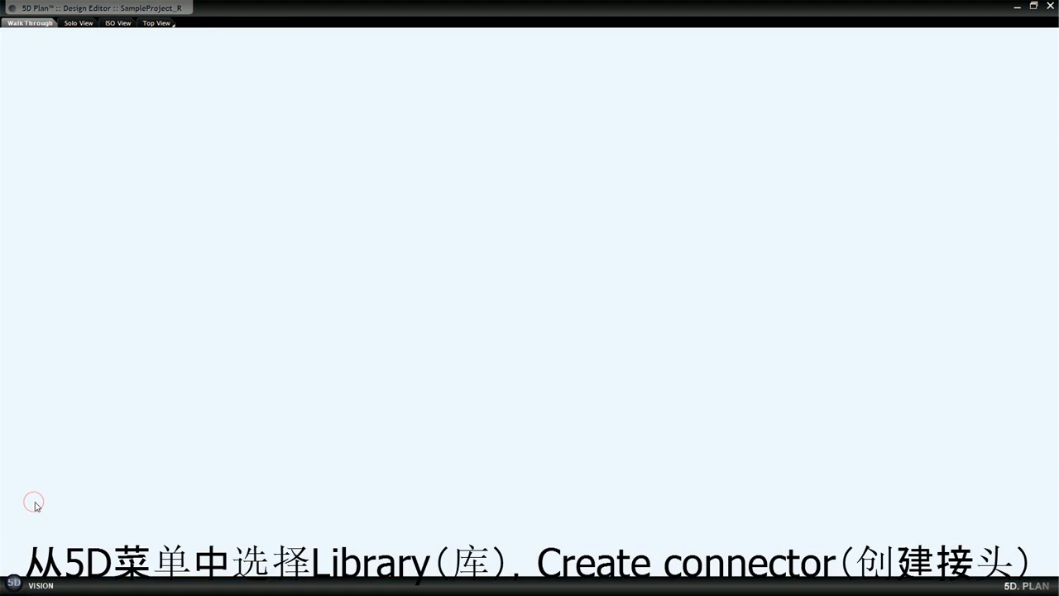
{"action": "left_click", "coordinate": [13, 586]}
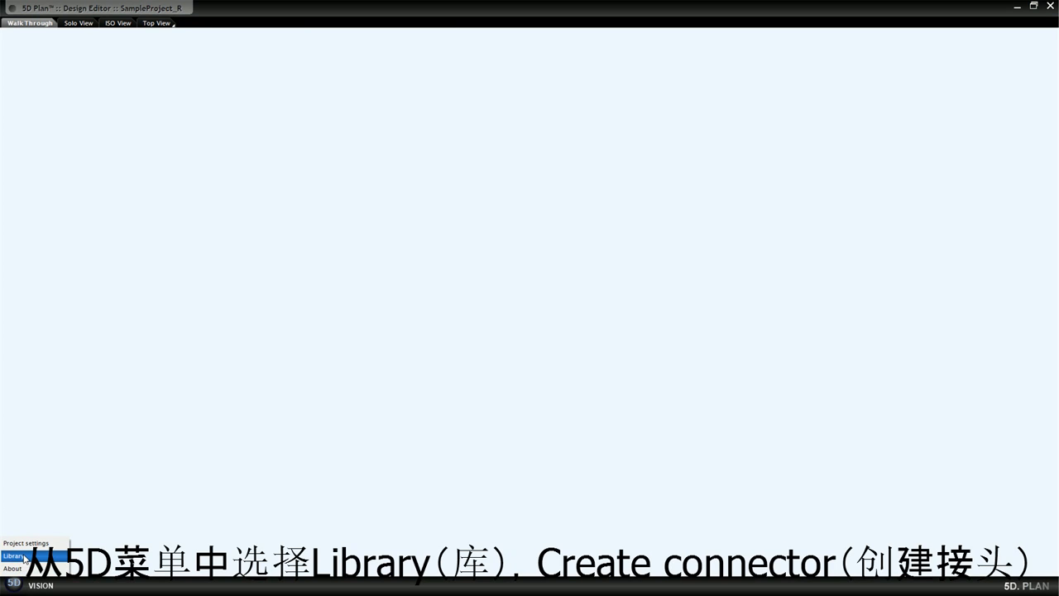
{"action": "mouse_move", "coordinate": [25, 560]}
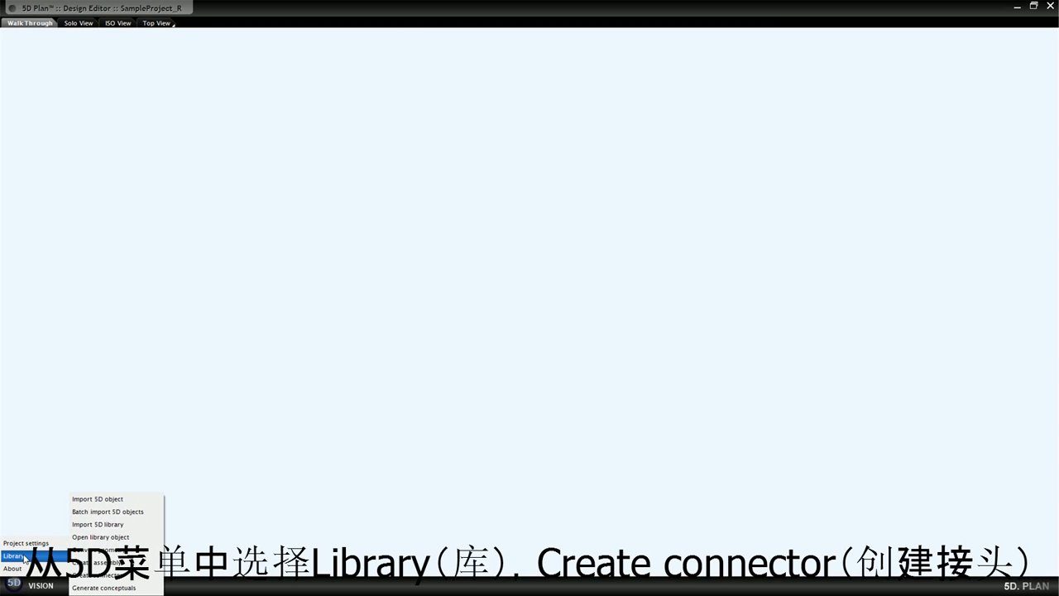
{"action": "left_click", "coordinate": [93, 579]}
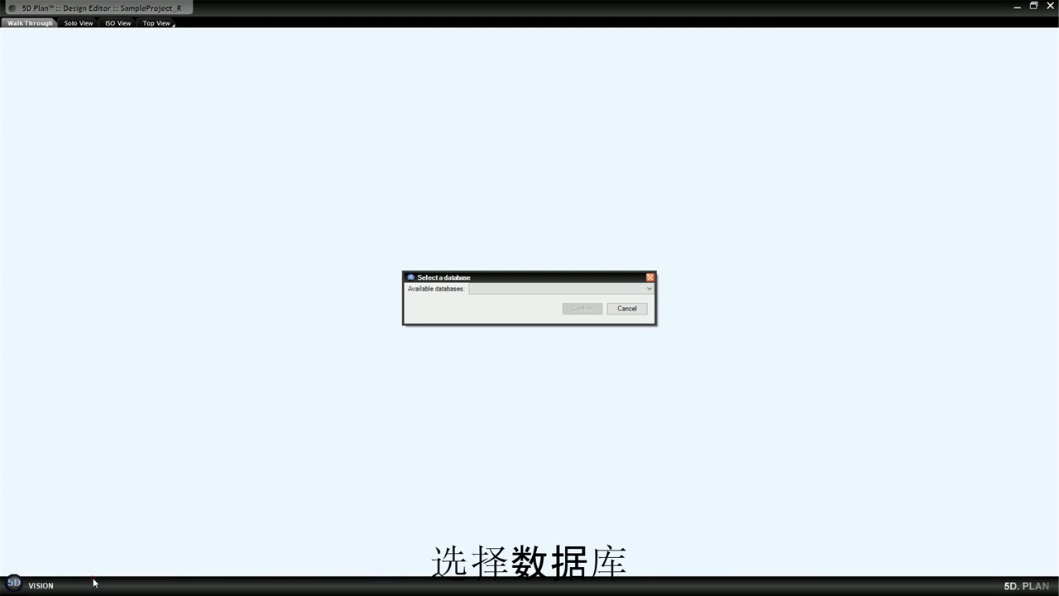
{"action": "left_click", "coordinate": [520, 288]}
{"action": "left_click", "coordinate": [510, 303]}
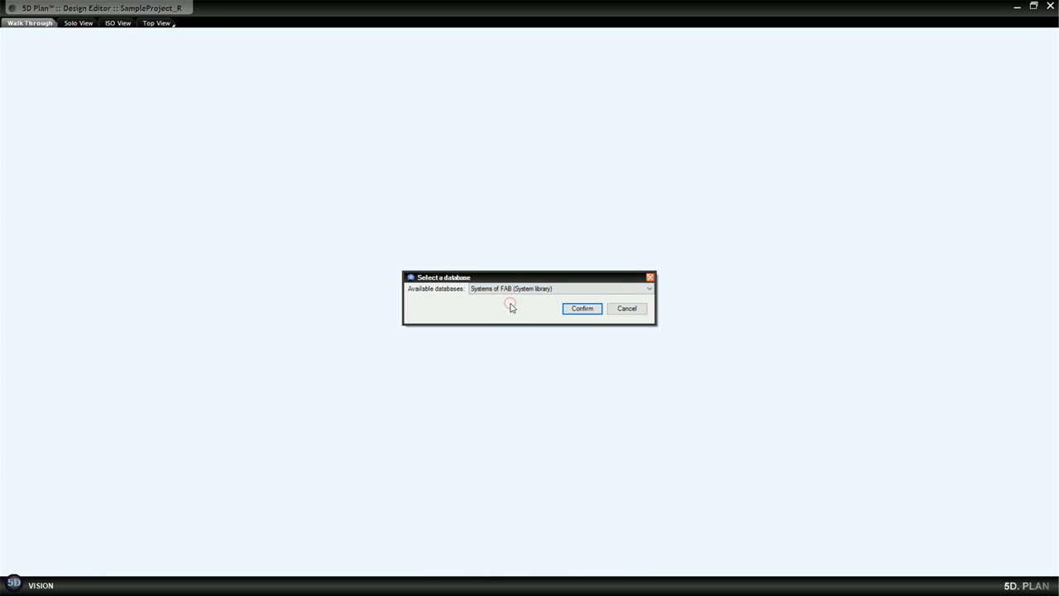
{"action": "left_click", "coordinate": [576, 309]}
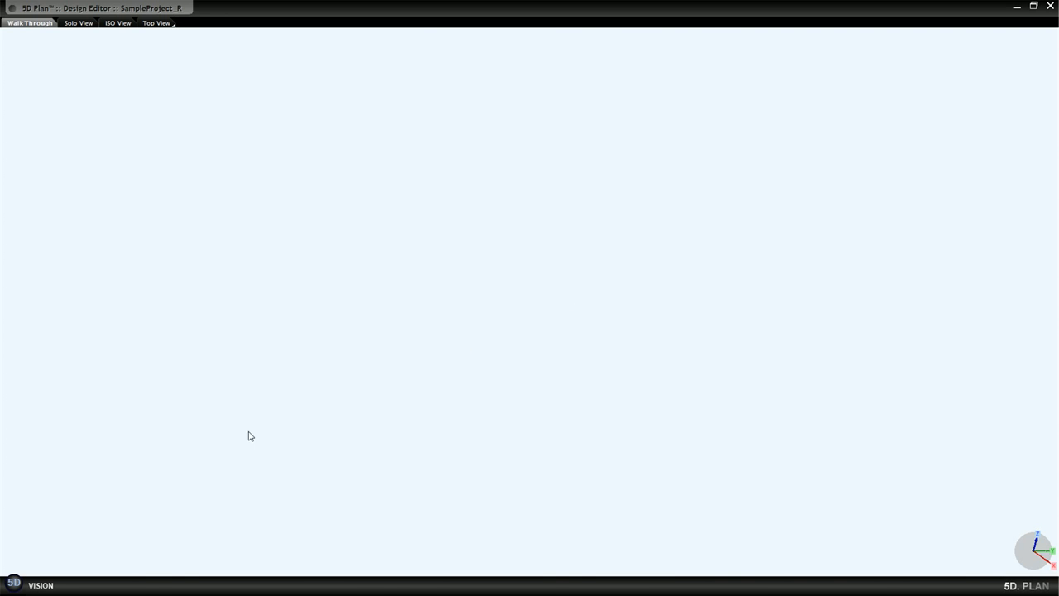
Step: Set the connector's geometry to the 300 mm library geometry, filtering the library geometries by 300
{"action": "left_click", "coordinate": [11, 586]}
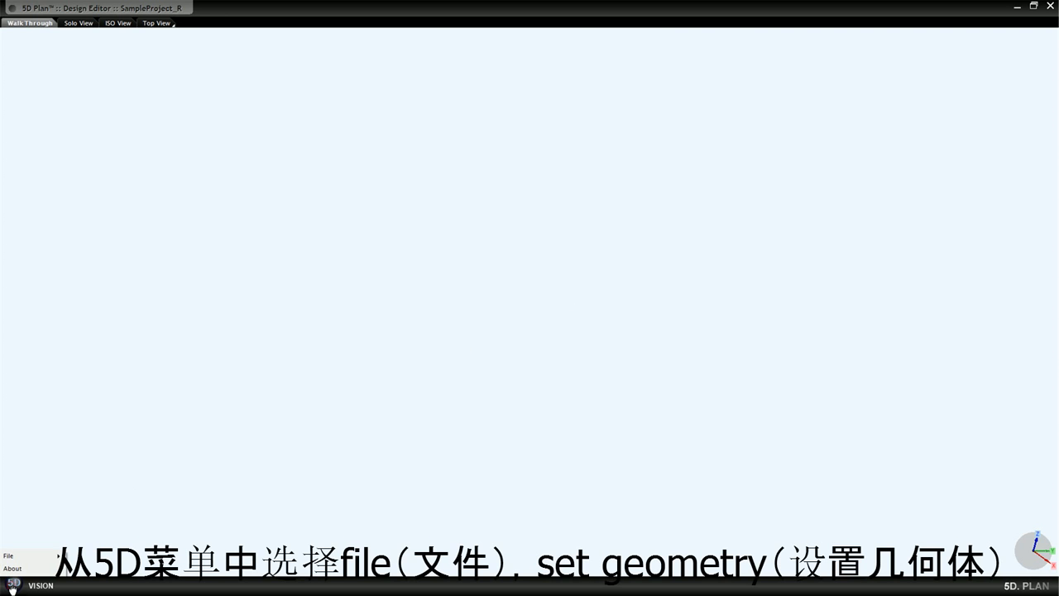
{"action": "mouse_move", "coordinate": [31, 562]}
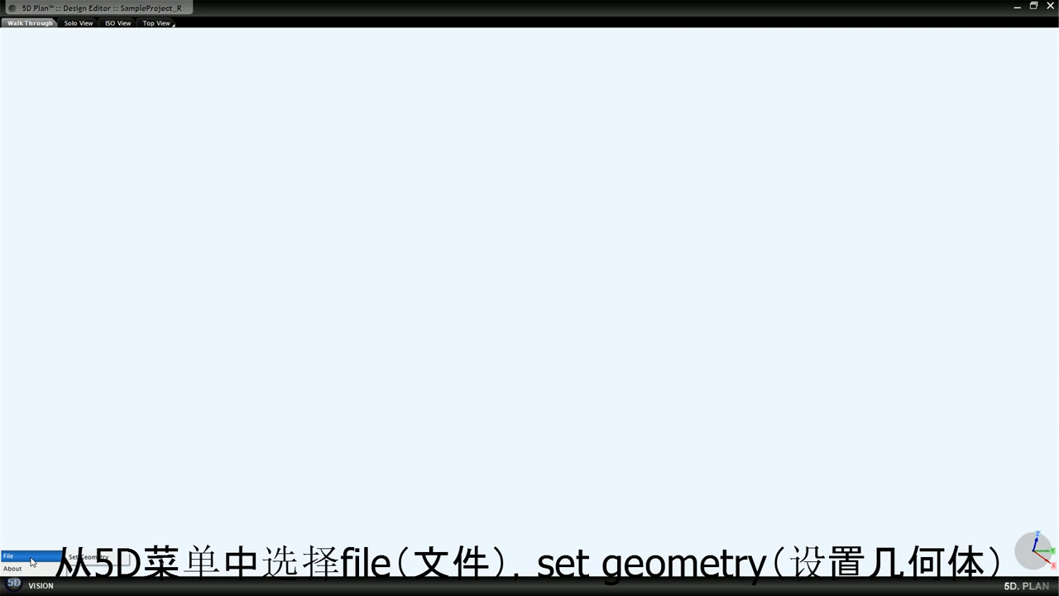
{"action": "left_click", "coordinate": [88, 558]}
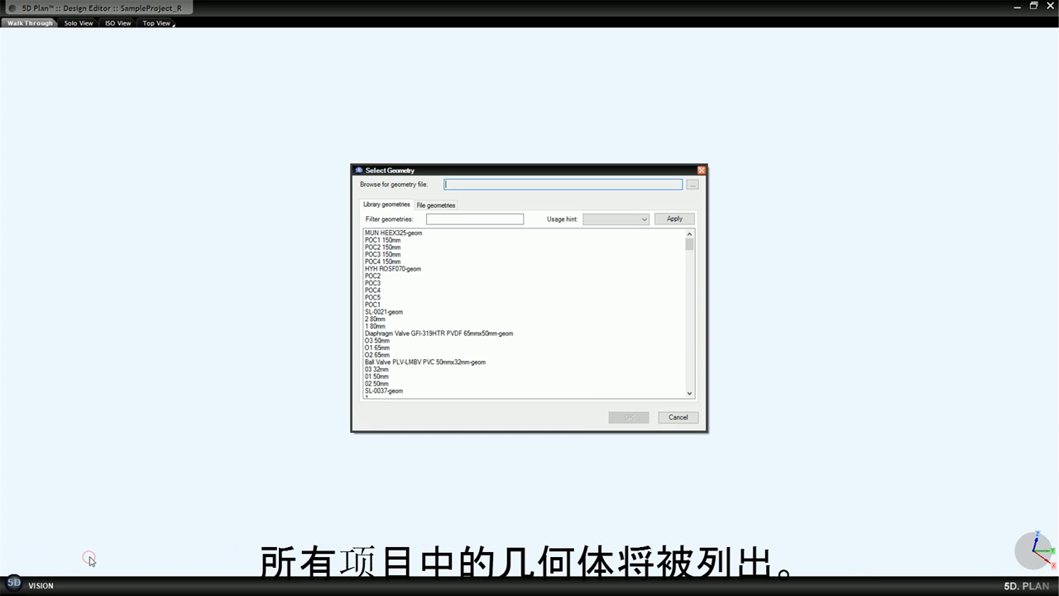
{"action": "left_click", "coordinate": [466, 219]}
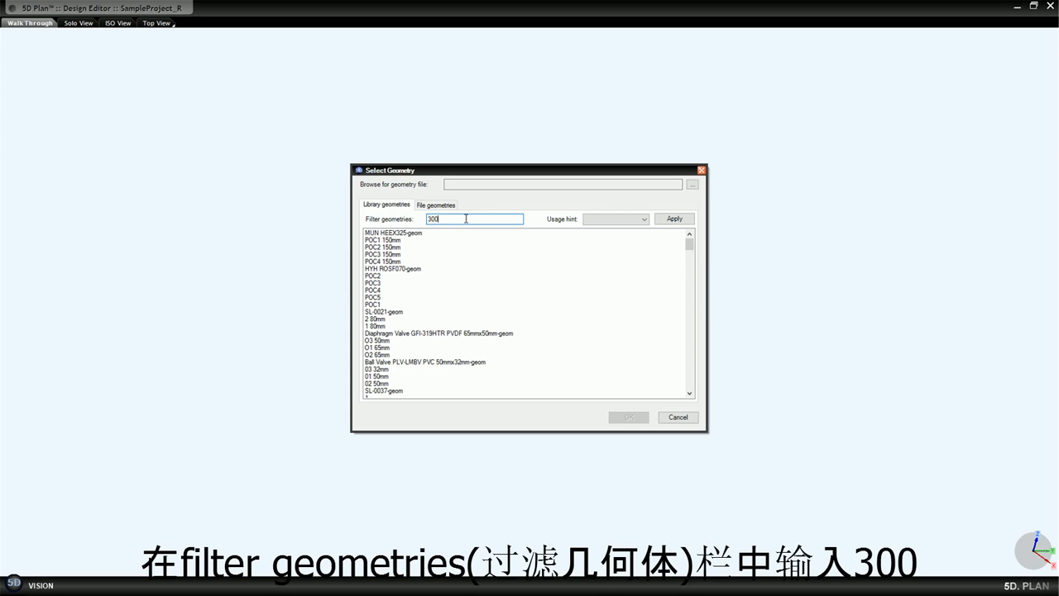
{"action": "left_click", "coordinate": [673, 219]}
{"action": "left_click", "coordinate": [380, 240]}
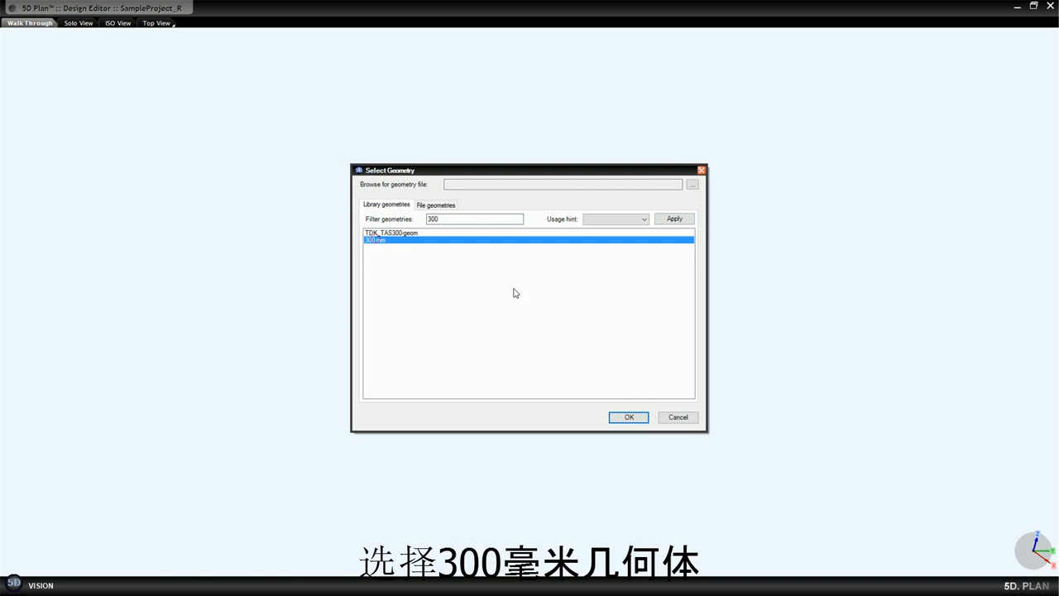
{"action": "left_click", "coordinate": [629, 417]}
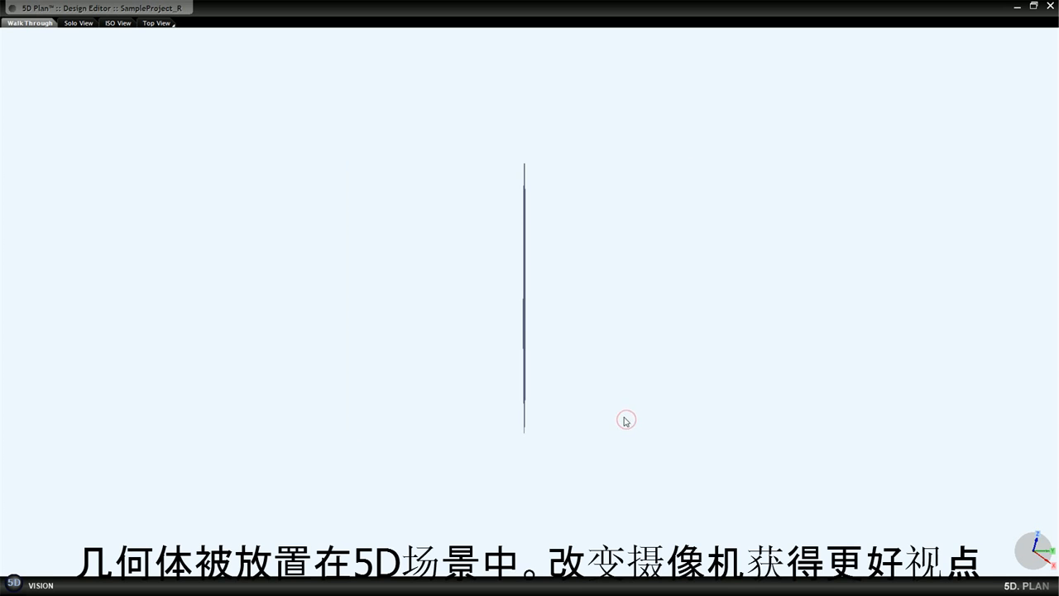
Step: Define a POC at the geometry's centre named "POC 300mm SS304L", with diameter 300 mm and material SS304L
{"action": "right_click_drag", "start_coordinate": [481, 398], "coordinate": [506, 402]}
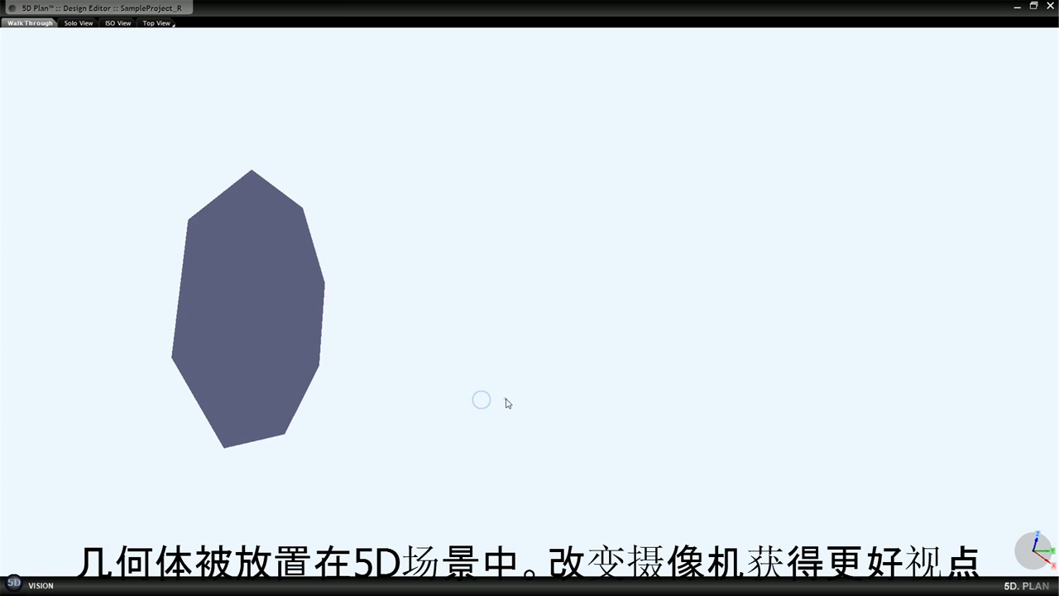
{"action": "right_click", "coordinate": [256, 318]}
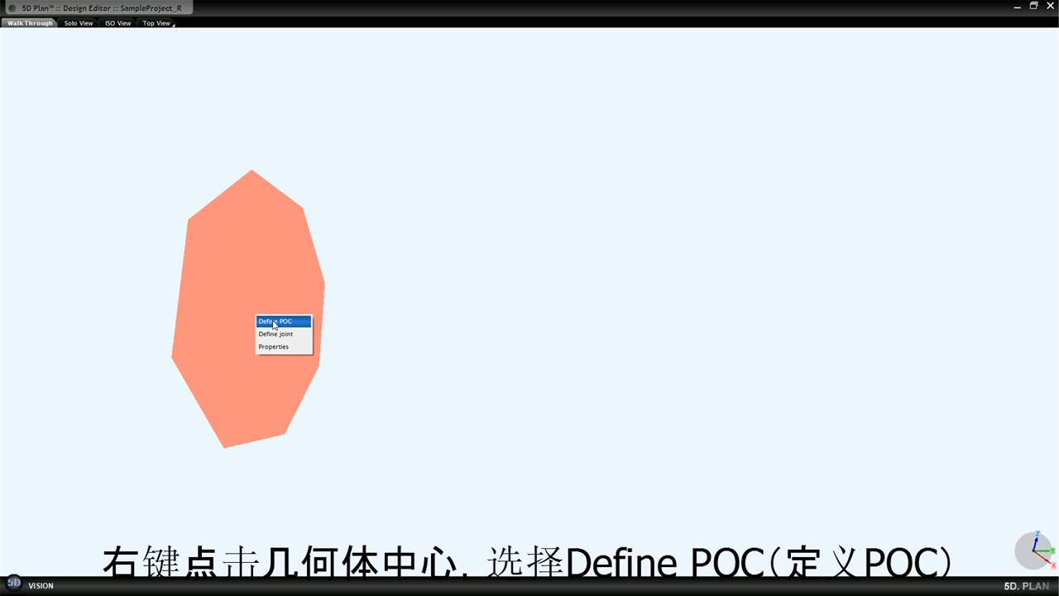
{"action": "left_click", "coordinate": [274, 322]}
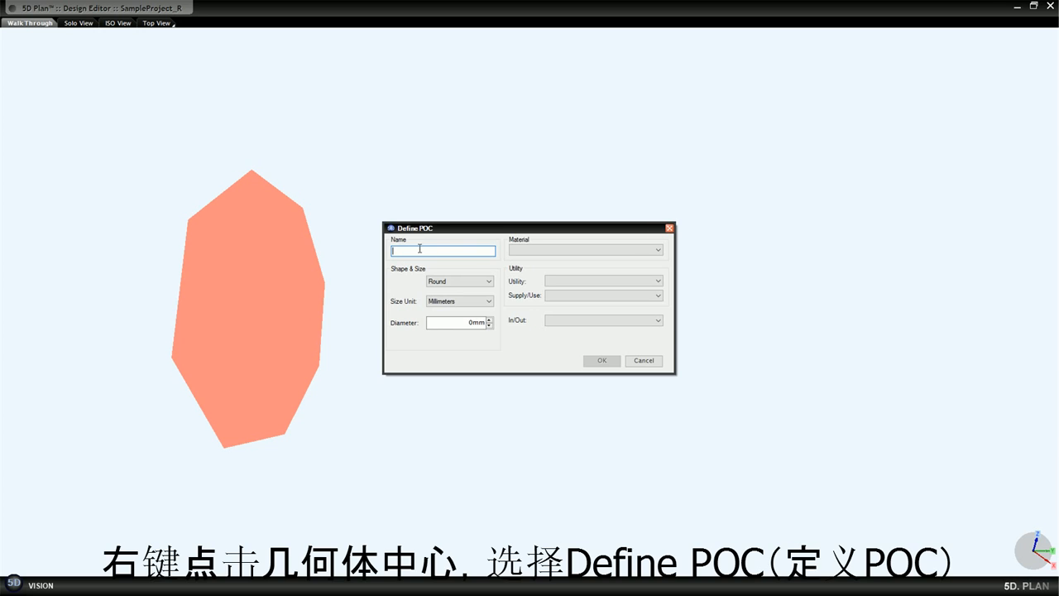
{"action": "type", "text": "POC 300mm SS3"}
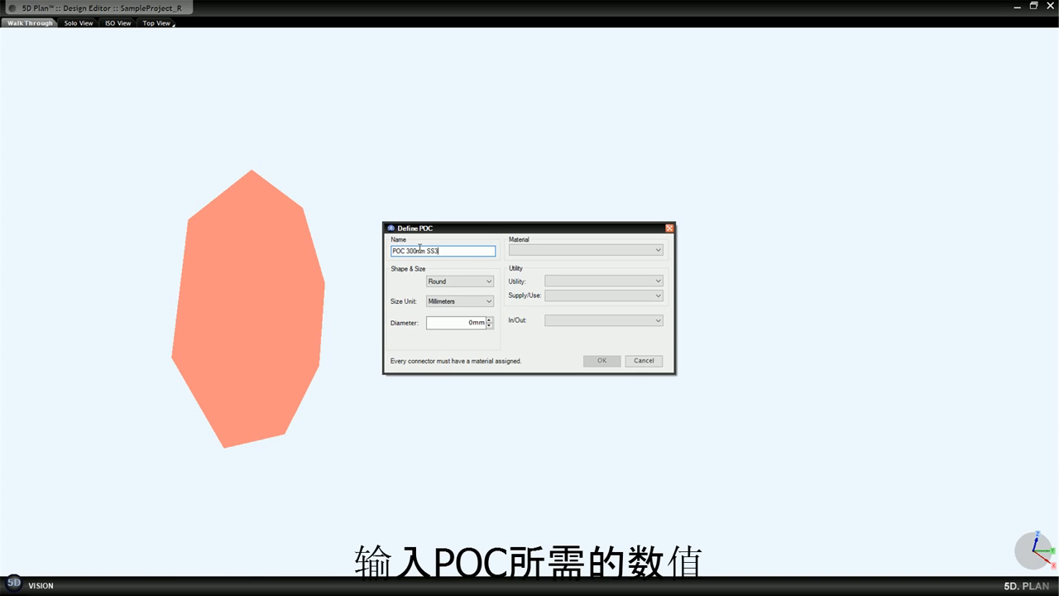
{"action": "type", "text": "04L"}
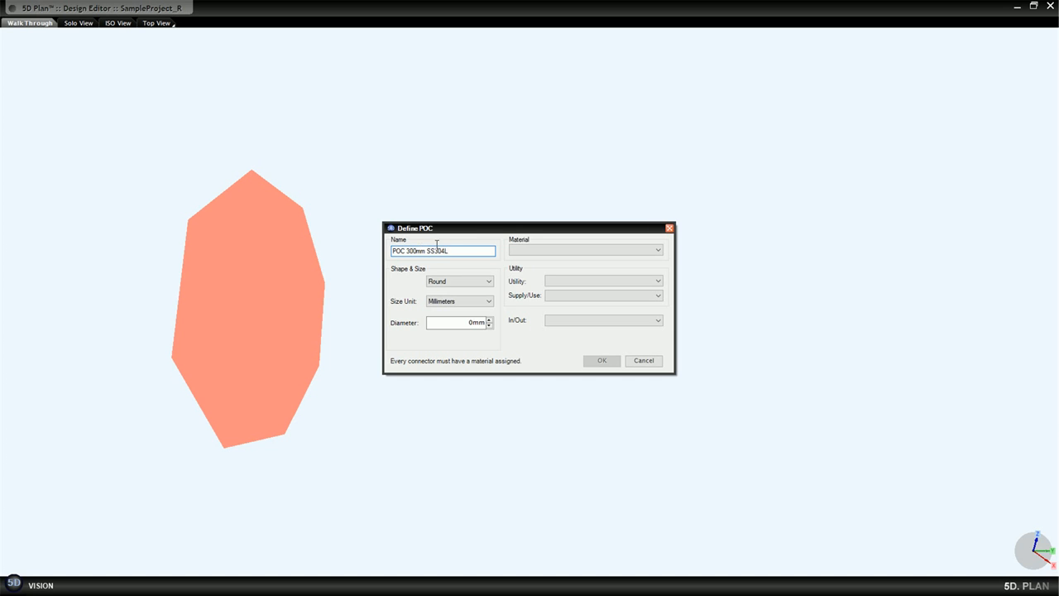
{"action": "left_click", "coordinate": [456, 323]}
{"action": "type", "text": "30"}
{"action": "left_click", "coordinate": [591, 250]}
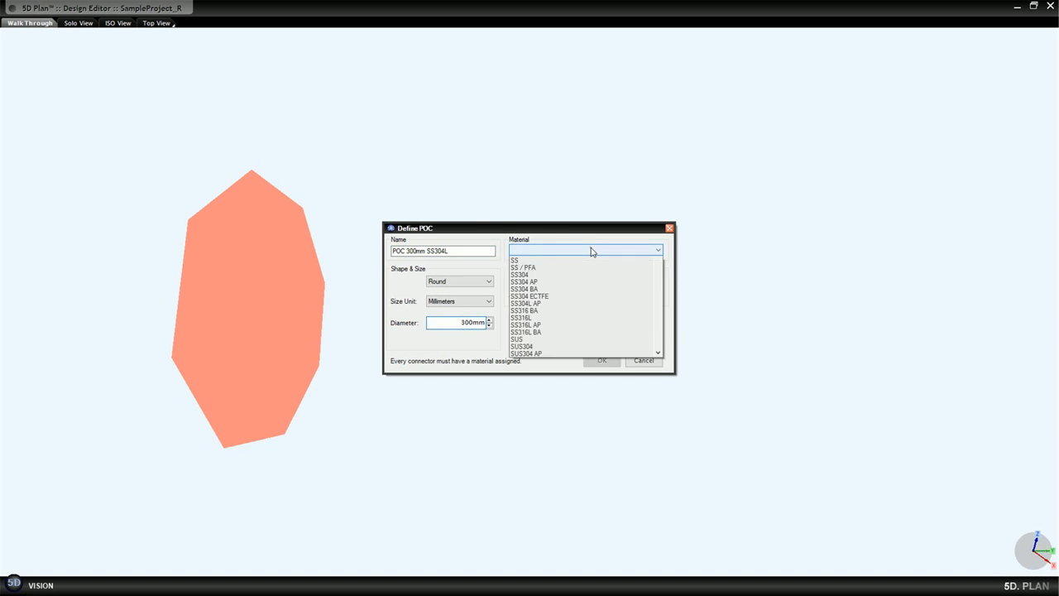
{"action": "left_click", "coordinate": [565, 267]}
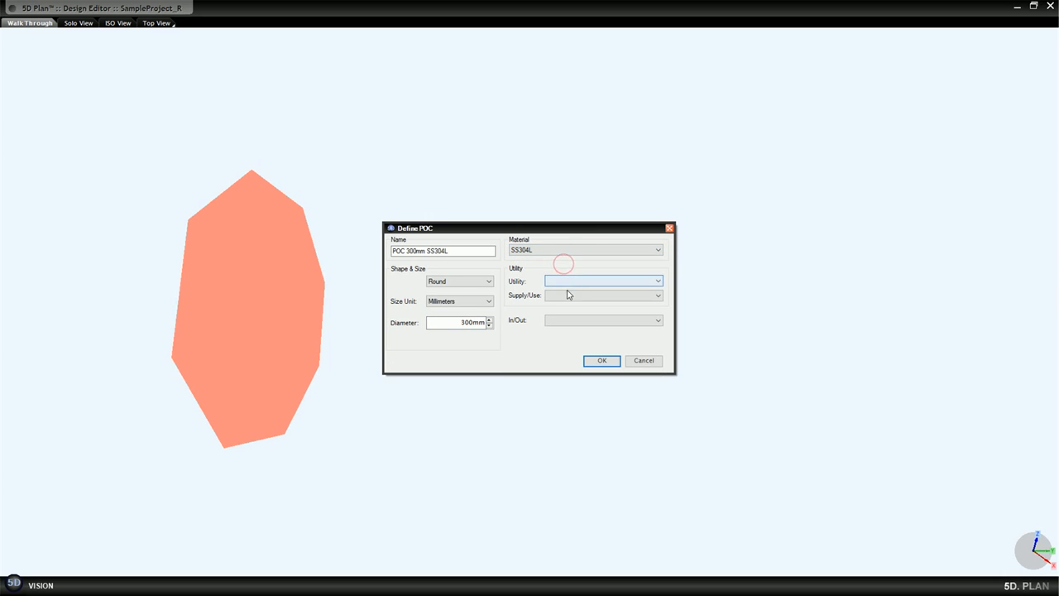
{"action": "left_click", "coordinate": [602, 361]}
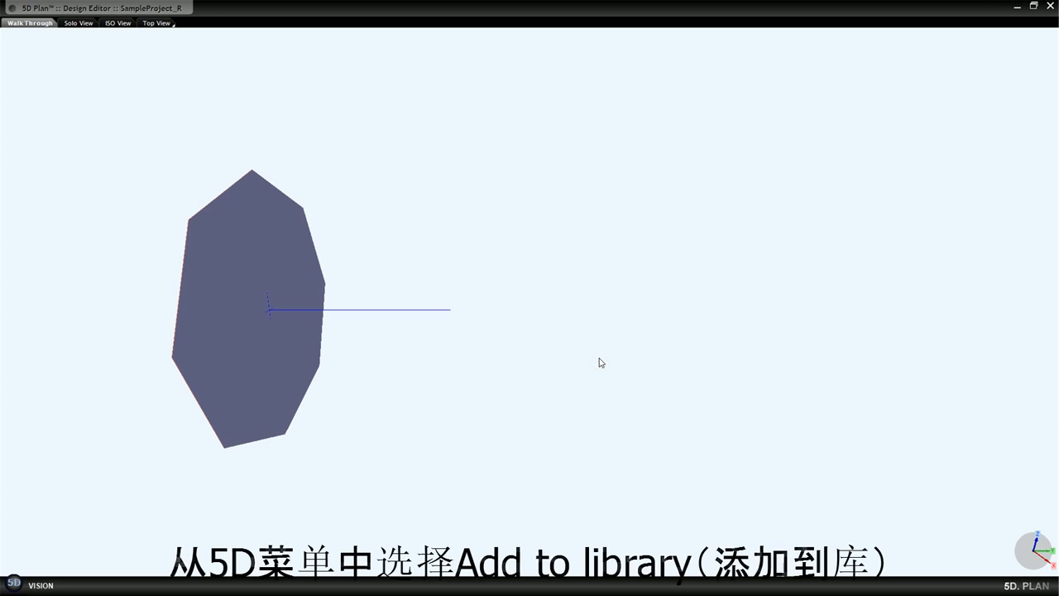
Step: Add the defined POC to the library
{"action": "left_click", "coordinate": [13, 584]}
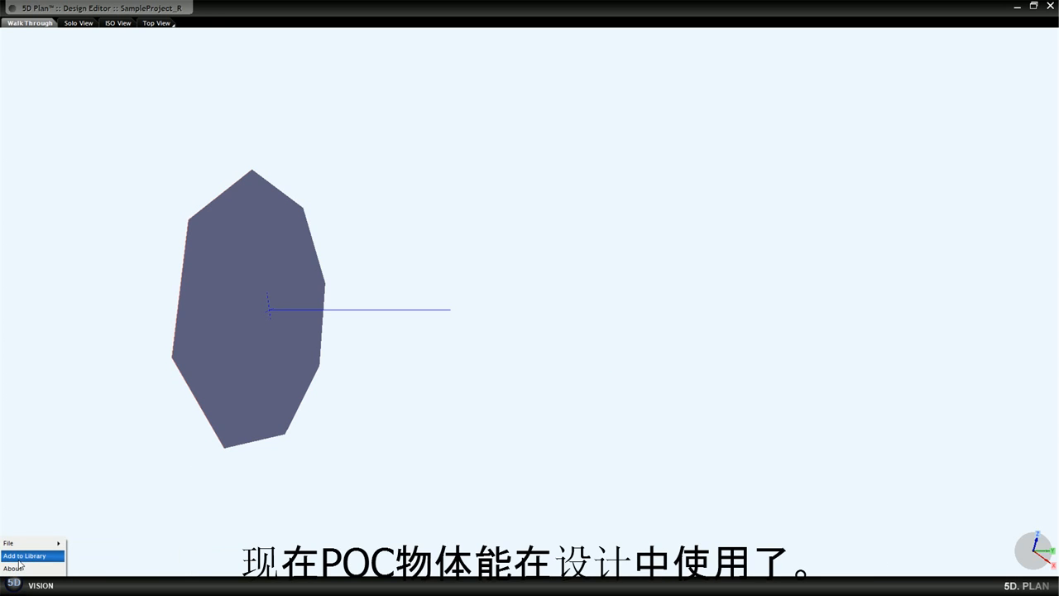
{"action": "left_click", "coordinate": [23, 556]}
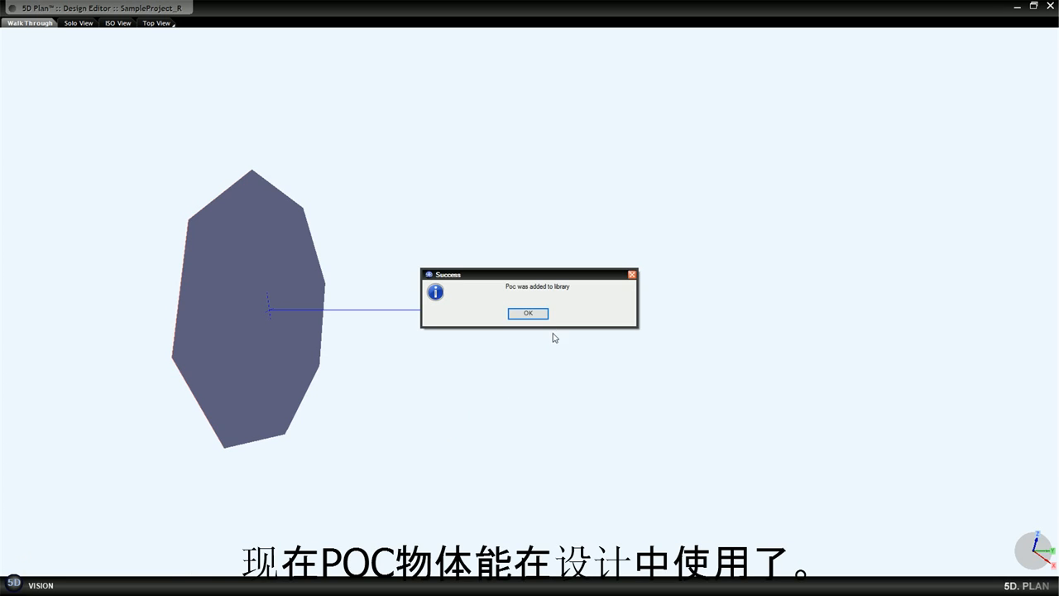
{"action": "left_click", "coordinate": [528, 314]}
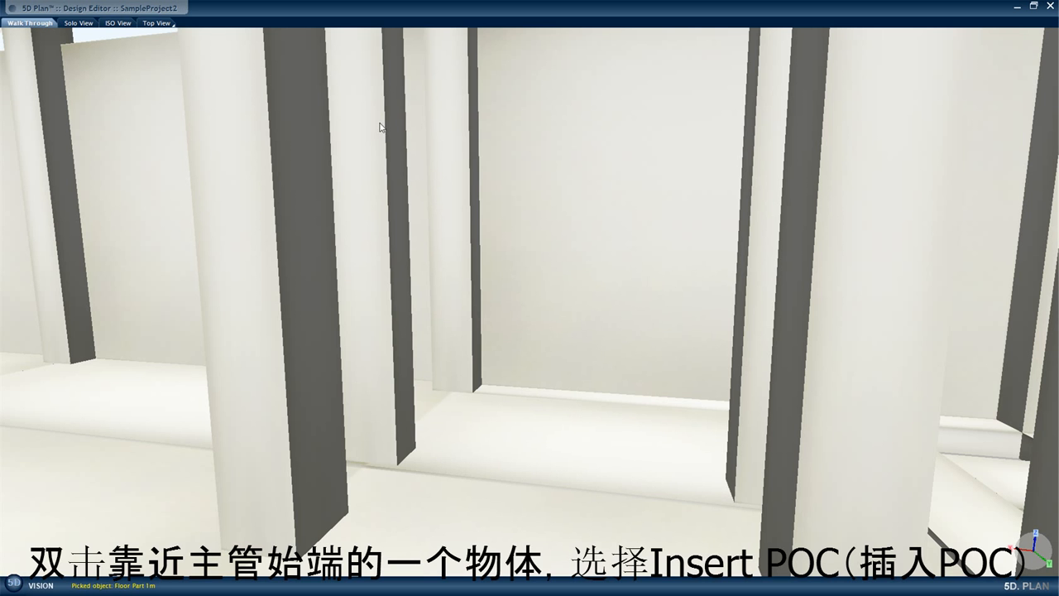
Step: Insert the POC 300 SS304L template from Systems of FAB on the upper part of the column near the main pipe's start
{"action": "left_click", "coordinate": [371, 122]}
{"action": "double_click", "coordinate": [371, 122]}
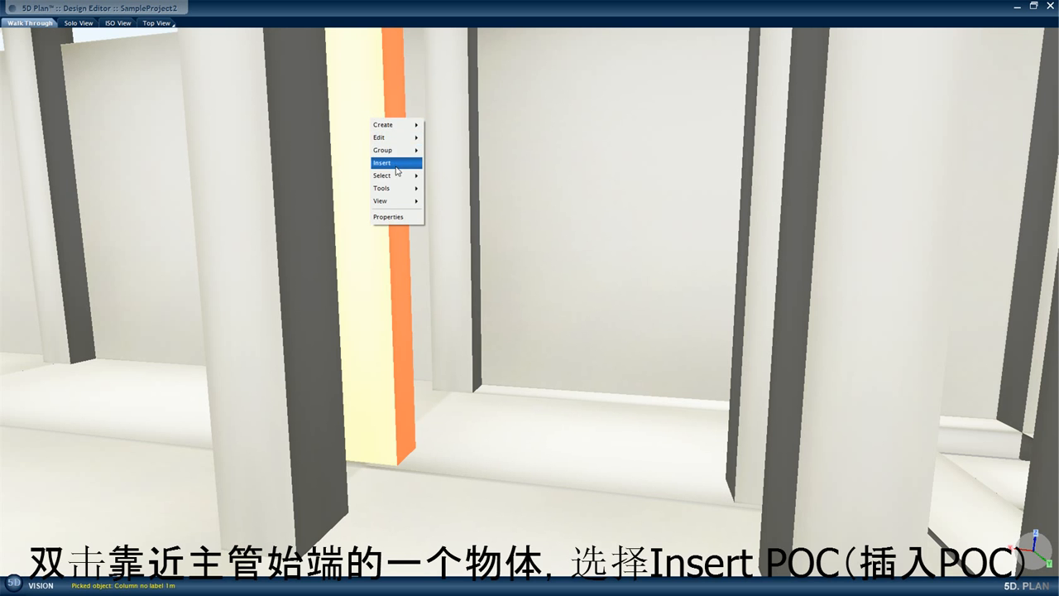
{"action": "mouse_move", "coordinate": [397, 171]}
{"action": "left_click", "coordinate": [433, 176]}
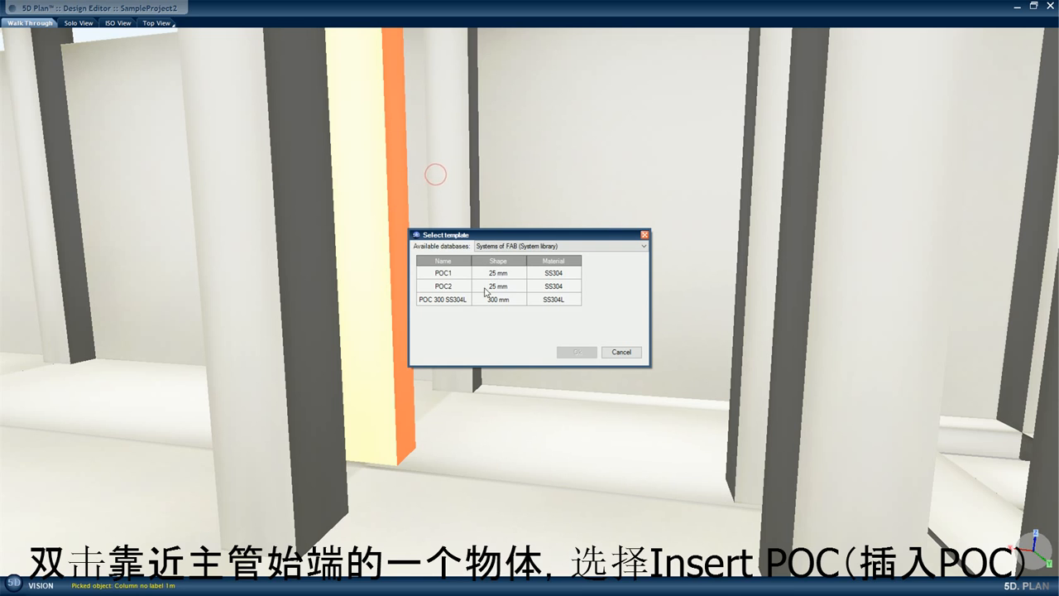
{"action": "left_click", "coordinate": [453, 299]}
{"action": "left_click", "coordinate": [577, 351]}
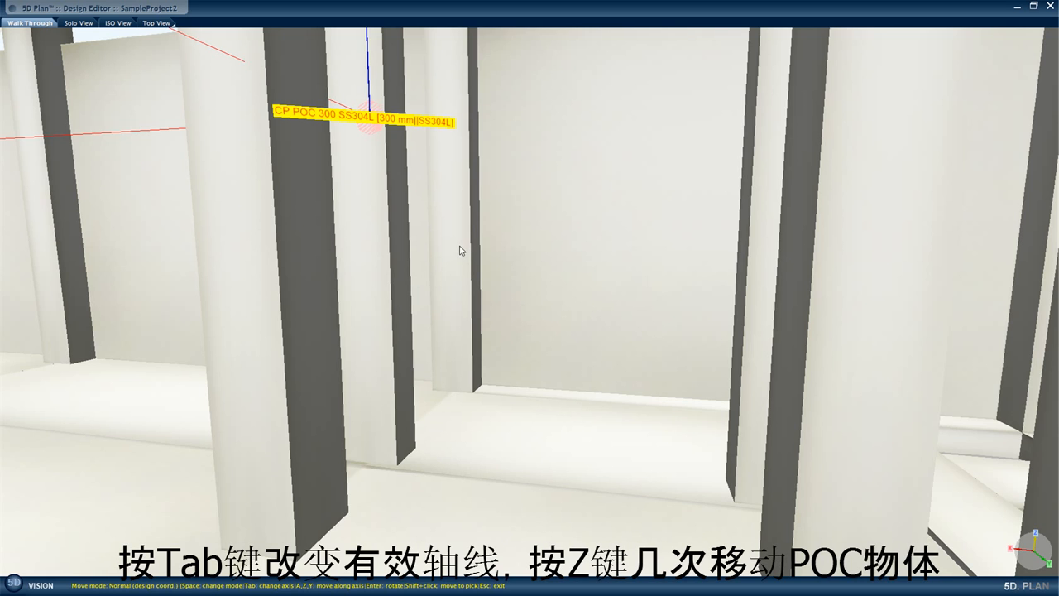
Step: Switch the active axis, shift the inserted POC sideways off its column towards the next column behind, and finish the insertion
{"action": "key", "text": "Tab"}
{"action": "key", "text": "z"}
{"action": "key", "text": "z"}
{"action": "key", "text": "z"}
{"action": "key", "text": "z"}
{"action": "key", "text": "z"}
{"action": "key", "text": "z"}
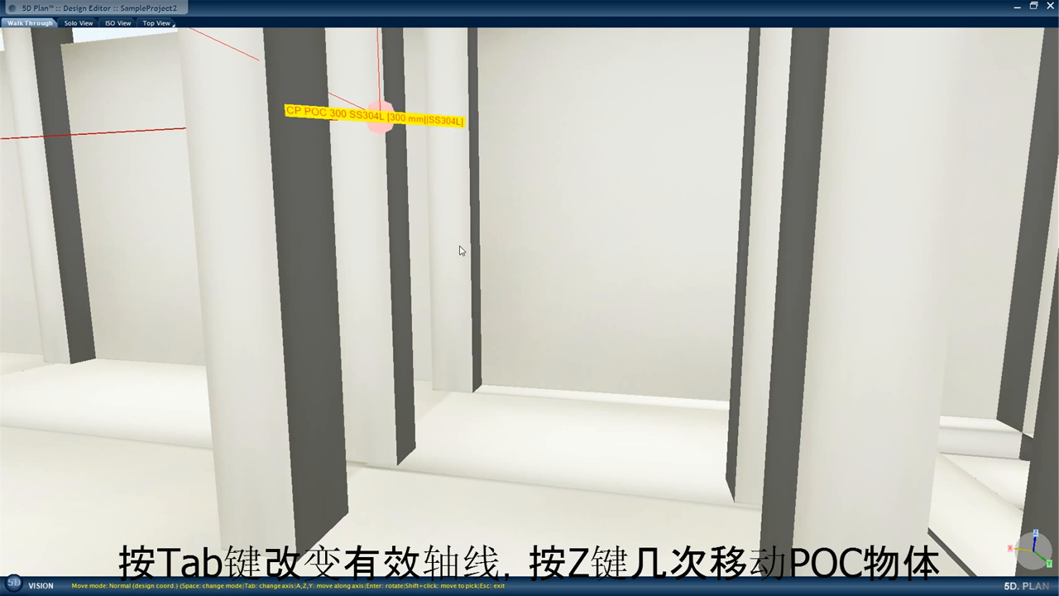
{"action": "key", "text": "z"}
{"action": "key", "text": "z"}
{"action": "key", "text": "z"}
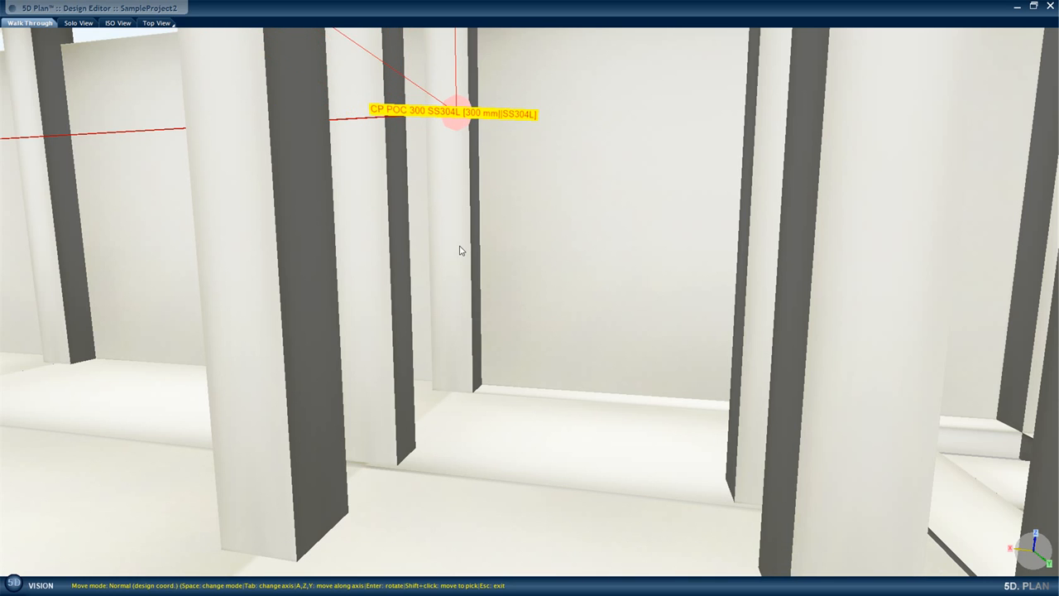
{"action": "key", "text": "z"}
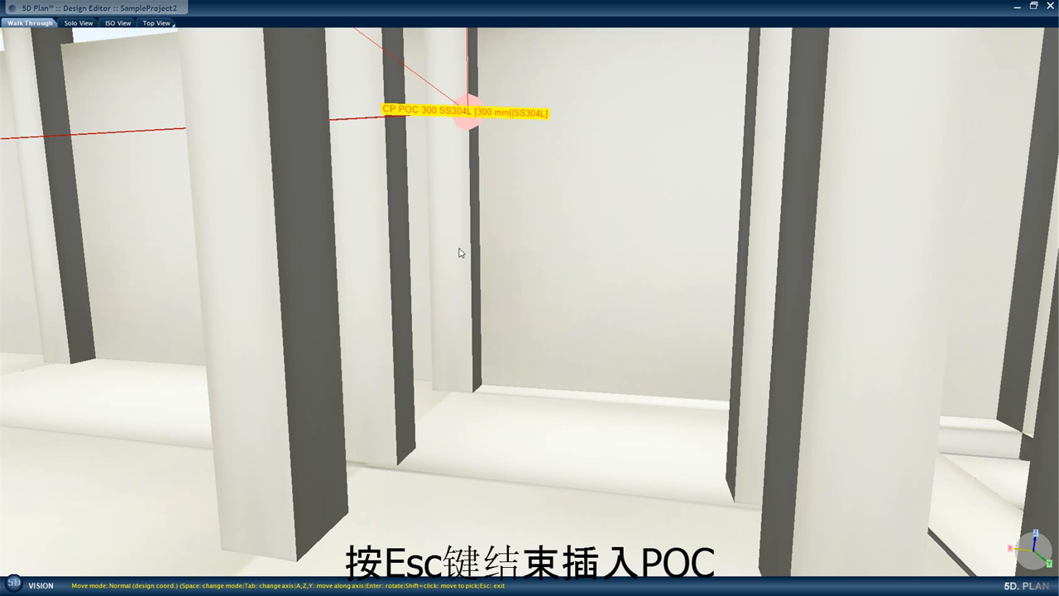
{"action": "key", "text": "Escape"}
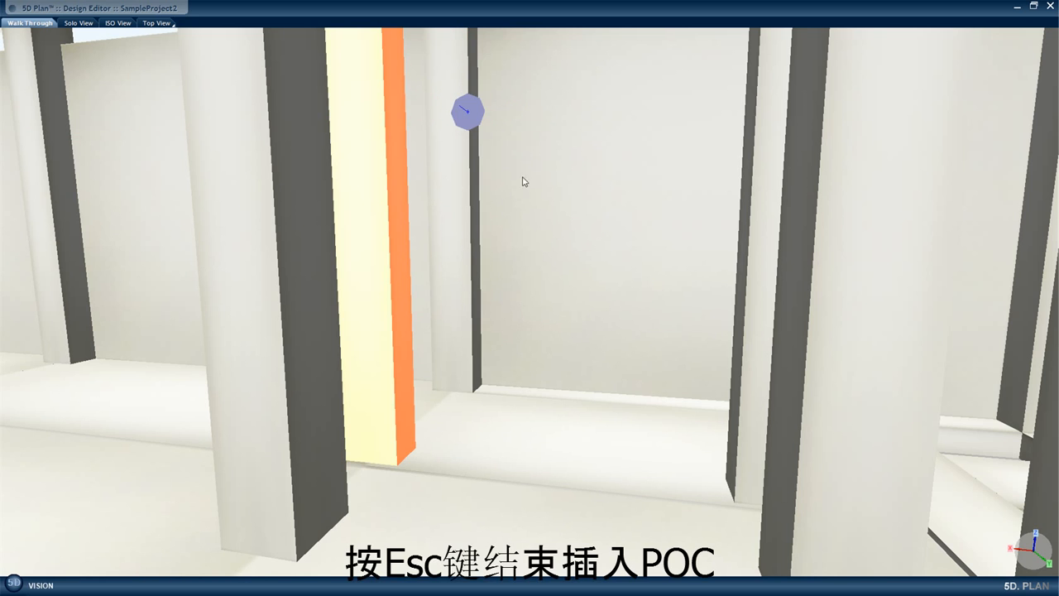
Step: Create a connection from the placed POC and lengthen its pipe slightly along the active axis
{"action": "double_click", "coordinate": [471, 115]}
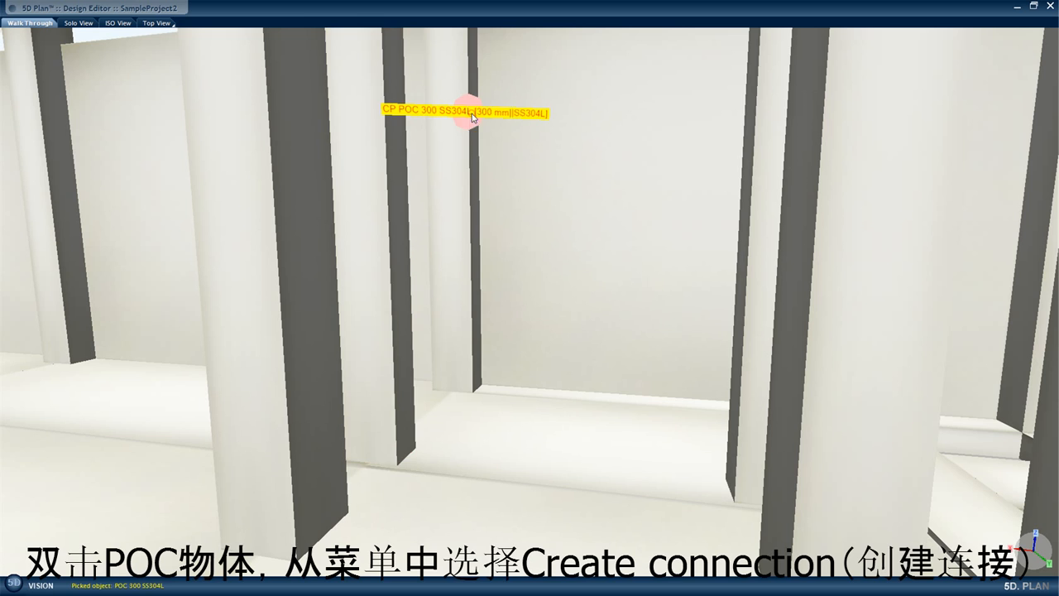
{"action": "mouse_move", "coordinate": [488, 128]}
{"action": "left_click", "coordinate": [538, 122]}
{"action": "key", "text": "a"}
{"action": "key", "text": "a"}
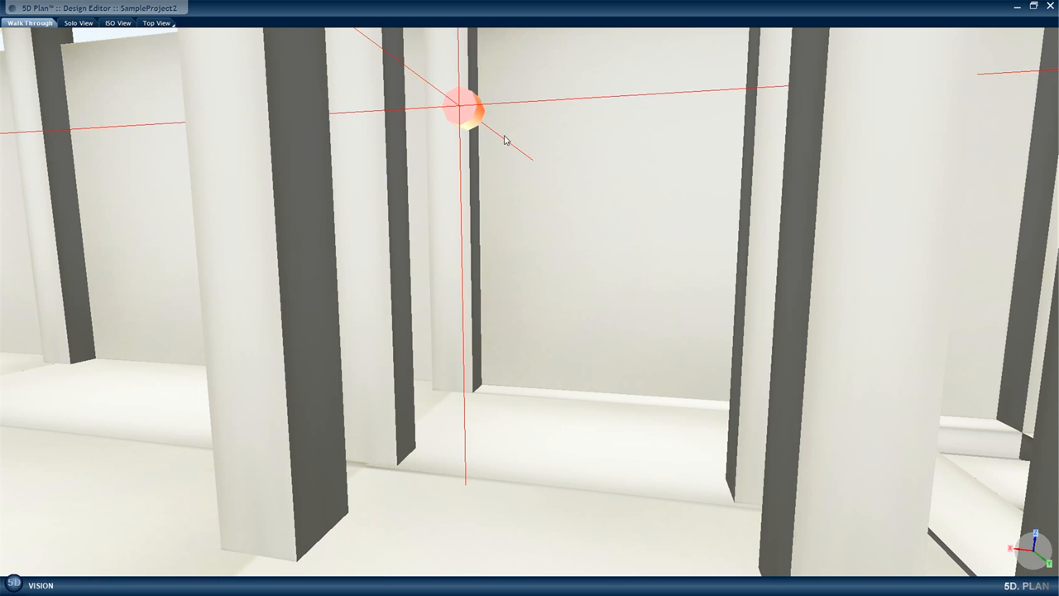
Step: Extend the main pipe to the picked point at the opposite end of the building
{"action": "middle_click_drag", "start_coordinate": [615, 208], "coordinate": [196, 209]}
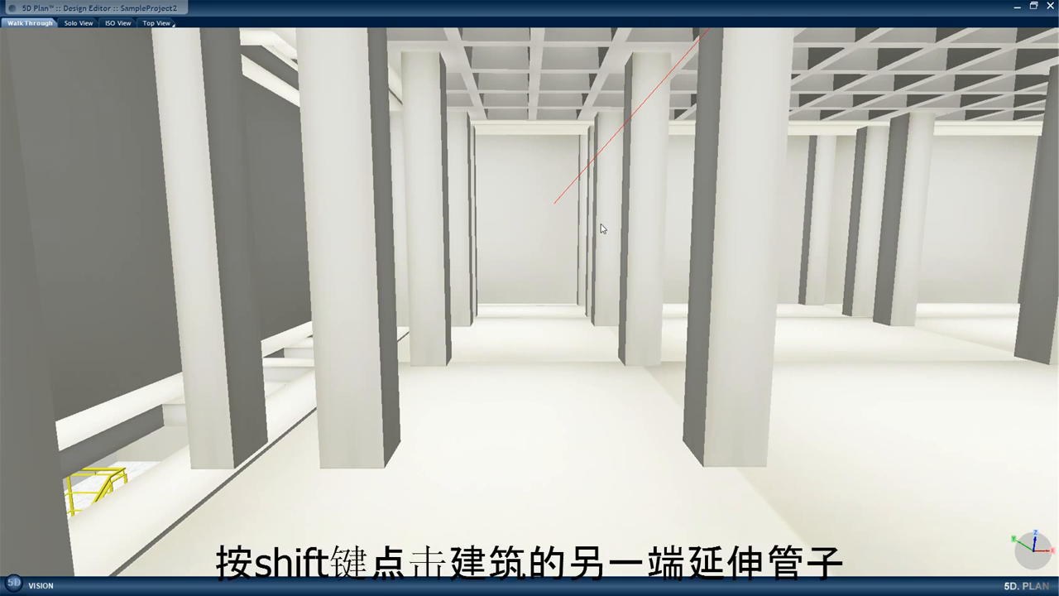
{"action": "left_click", "coordinate": [602, 229], "text": "shift"}
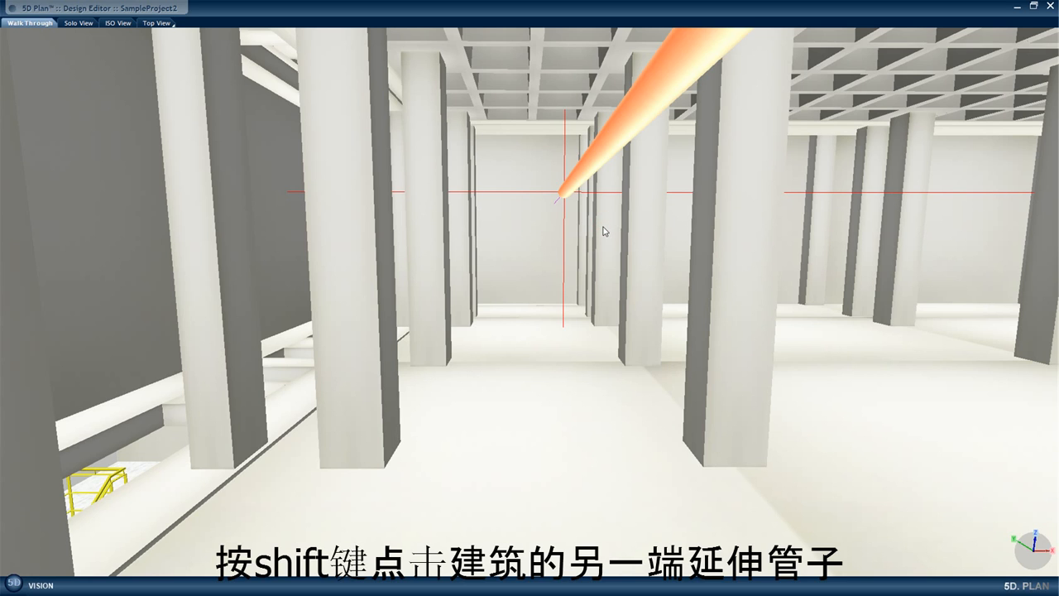
{"action": "left_click_drag", "start_coordinate": [584, 258], "coordinate": [936, 273]}
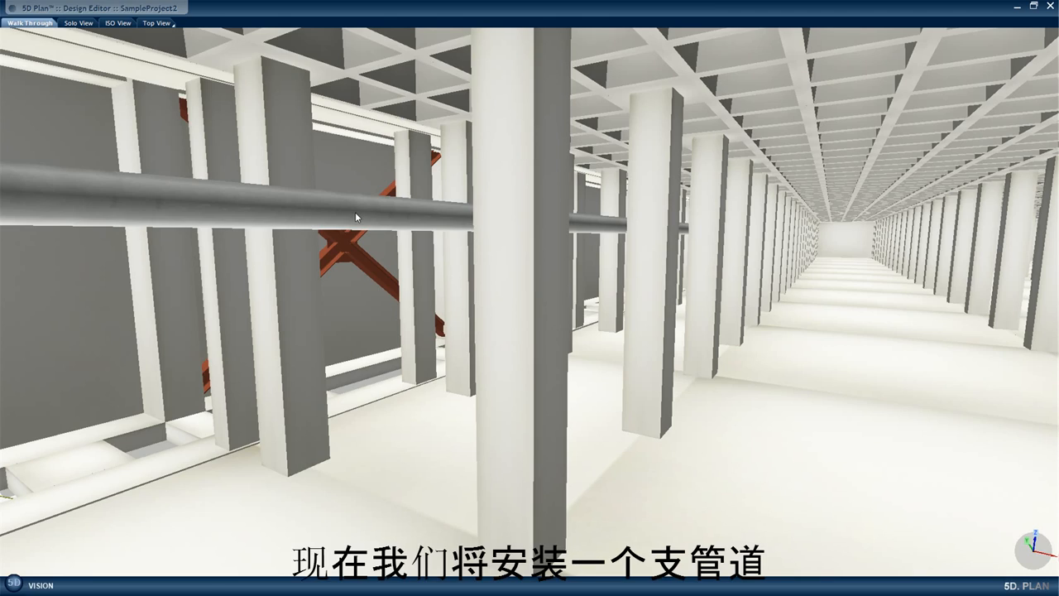
Step: Insert a tee with a 200 mm branch on the main pipe and rotate it 45° so the branch points diagonally down
{"action": "right_click", "coordinate": [356, 217]}
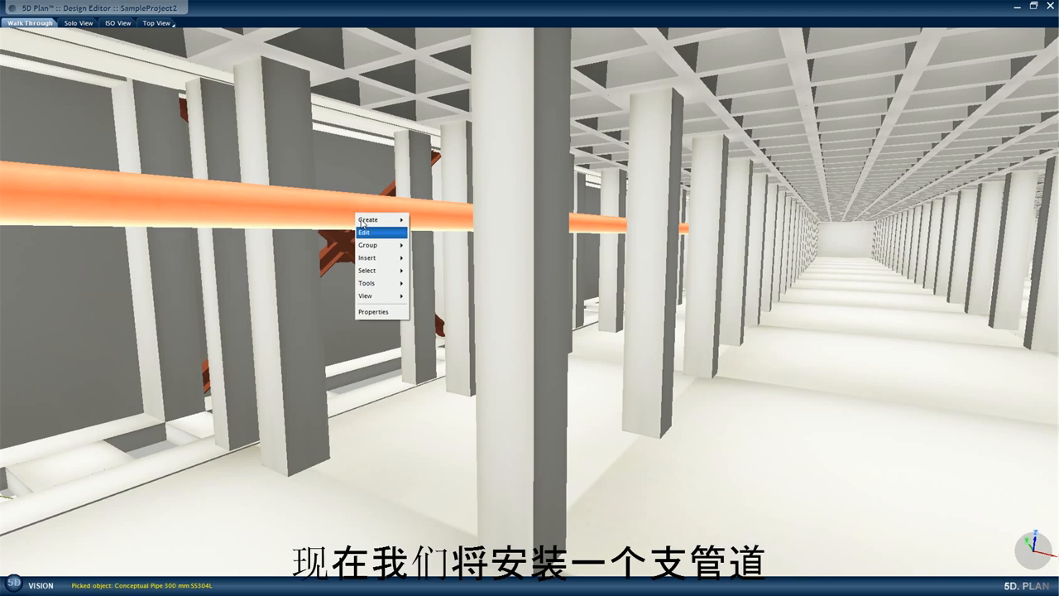
{"action": "mouse_move", "coordinate": [377, 259]}
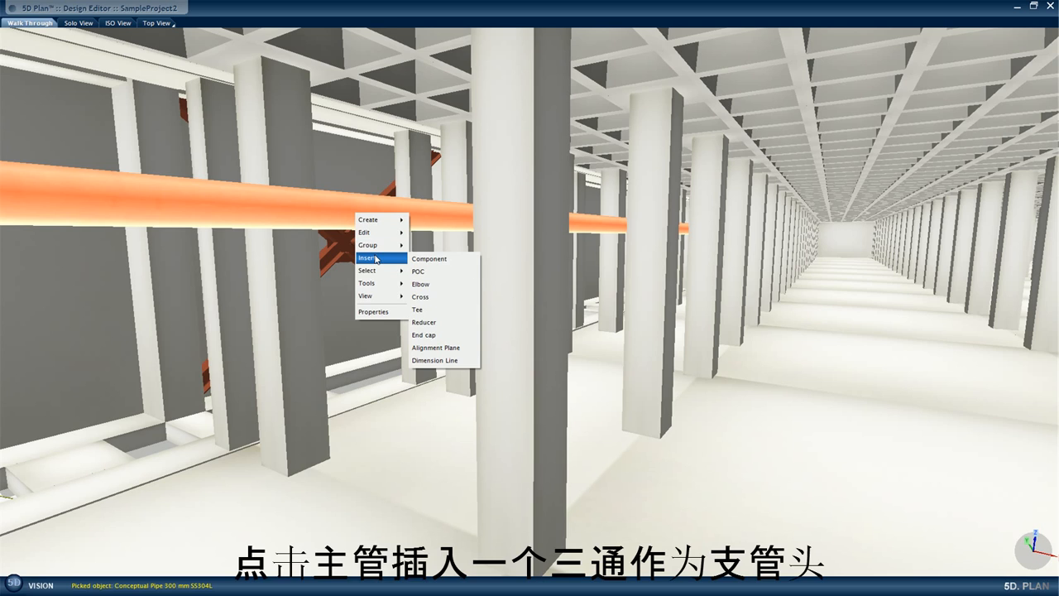
{"action": "left_click", "coordinate": [429, 312]}
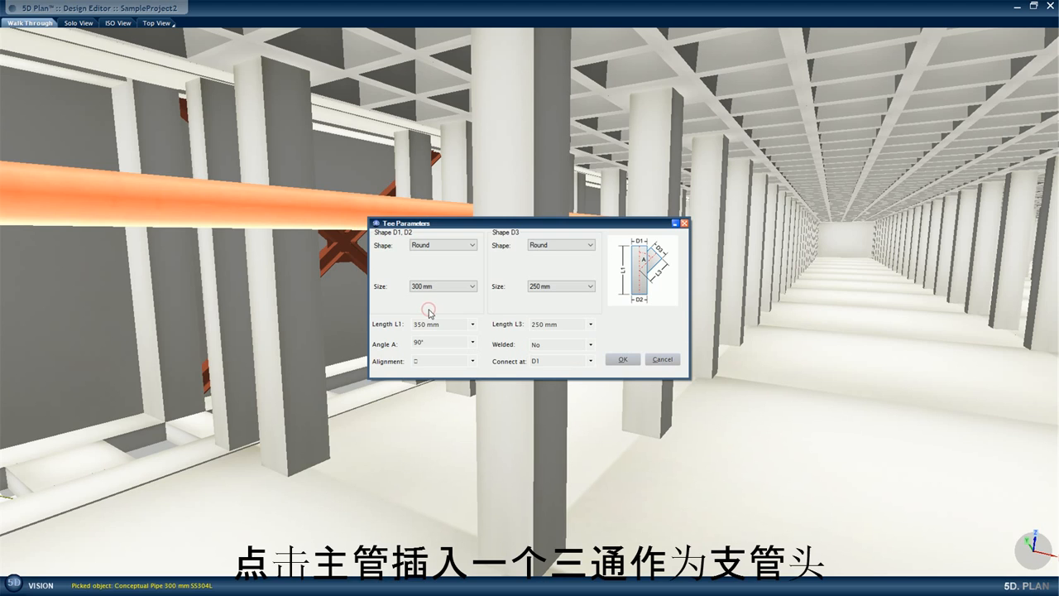
{"action": "left_click", "coordinate": [592, 286]}
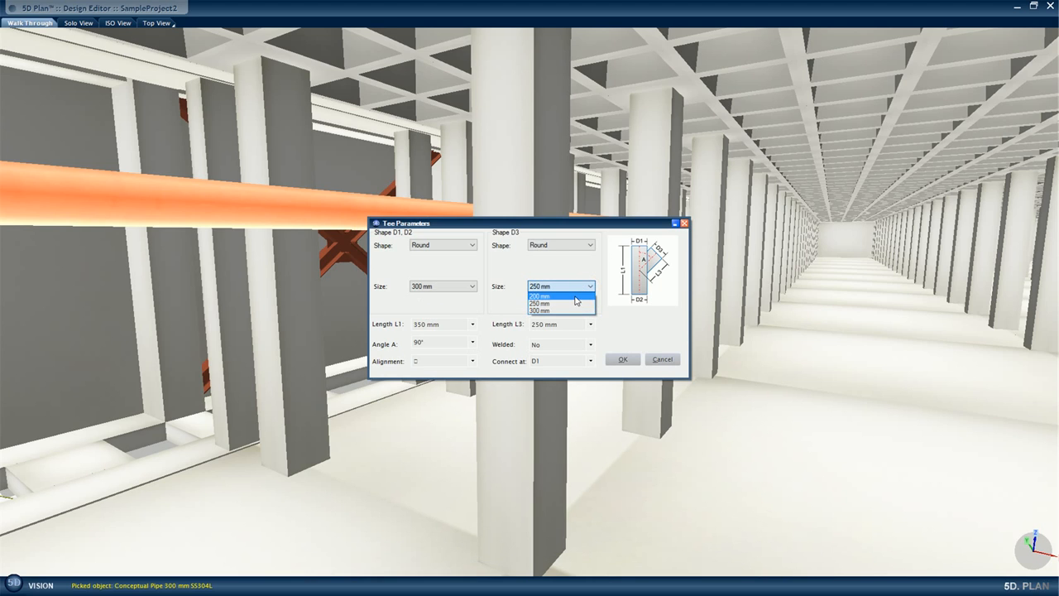
{"action": "left_click", "coordinate": [576, 299]}
{"action": "left_click", "coordinate": [619, 359]}
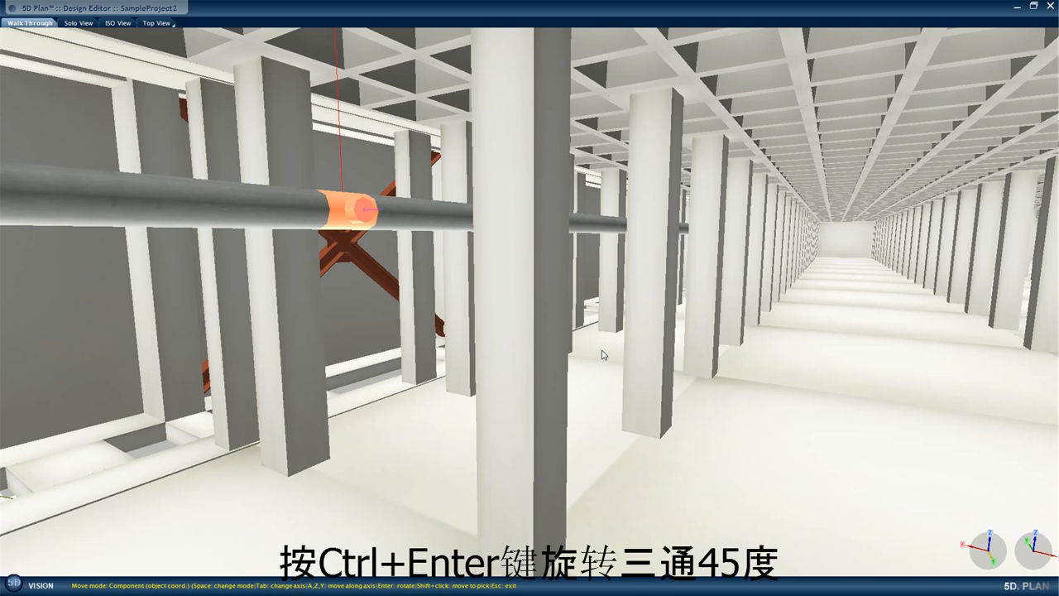
{"action": "key", "text": "ctrl+Return"}
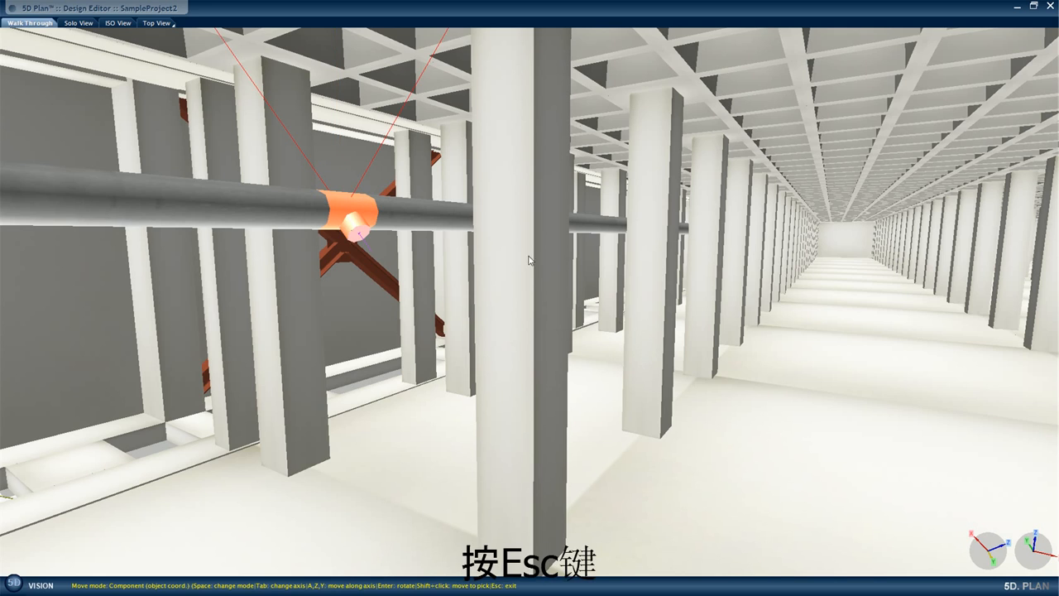
{"action": "key", "text": "Escape"}
Step: Create a connection from the tee's 200 mm branch joint and extend a short pipe diagonally down from it
{"action": "double_click", "coordinate": [357, 237]}
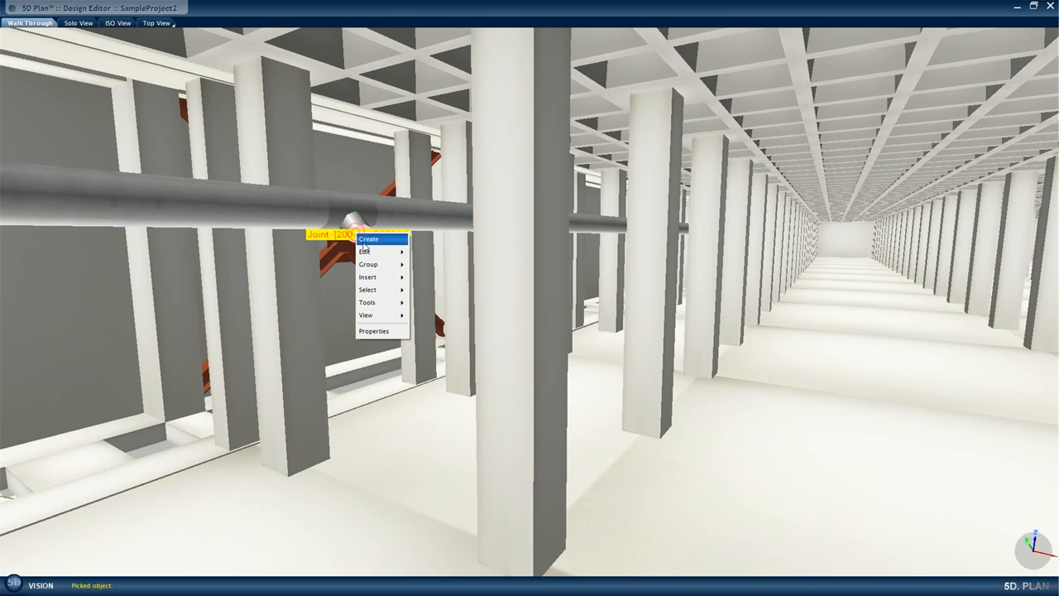
{"action": "mouse_move", "coordinate": [385, 238]}
{"action": "left_click", "coordinate": [443, 242]}
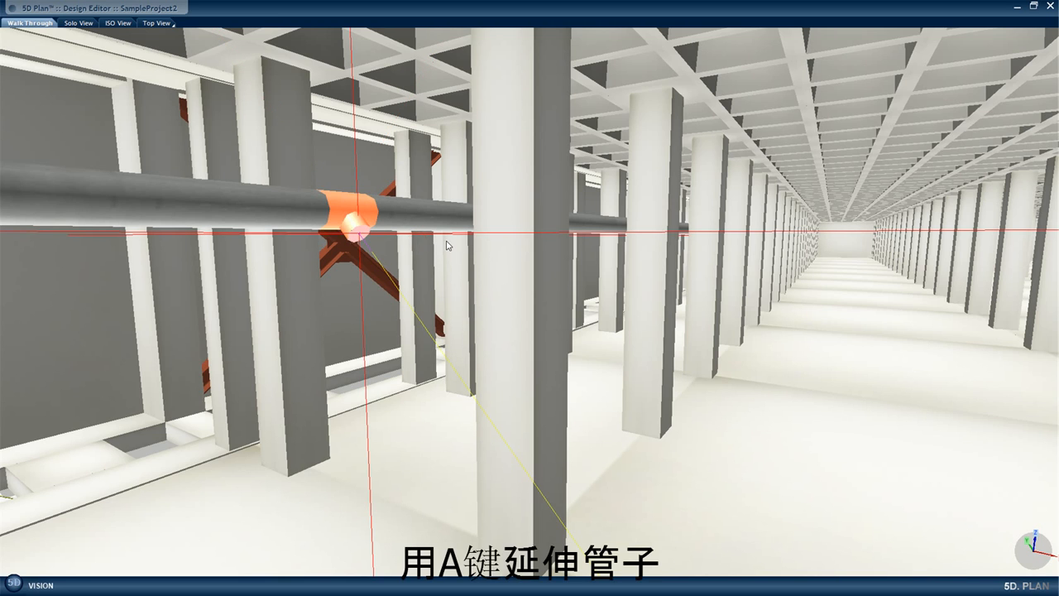
{"action": "key", "text": "a"}
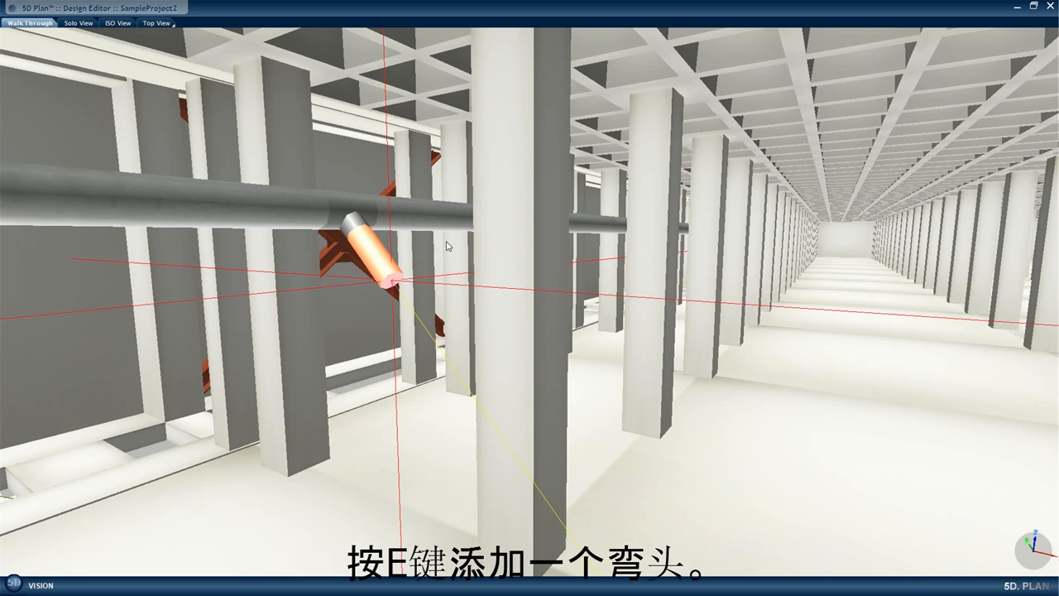
Step: Add a 45° elbow at the end of the diagonal pipe and rotate it so its outlet runs horizontally
{"action": "key", "text": "e"}
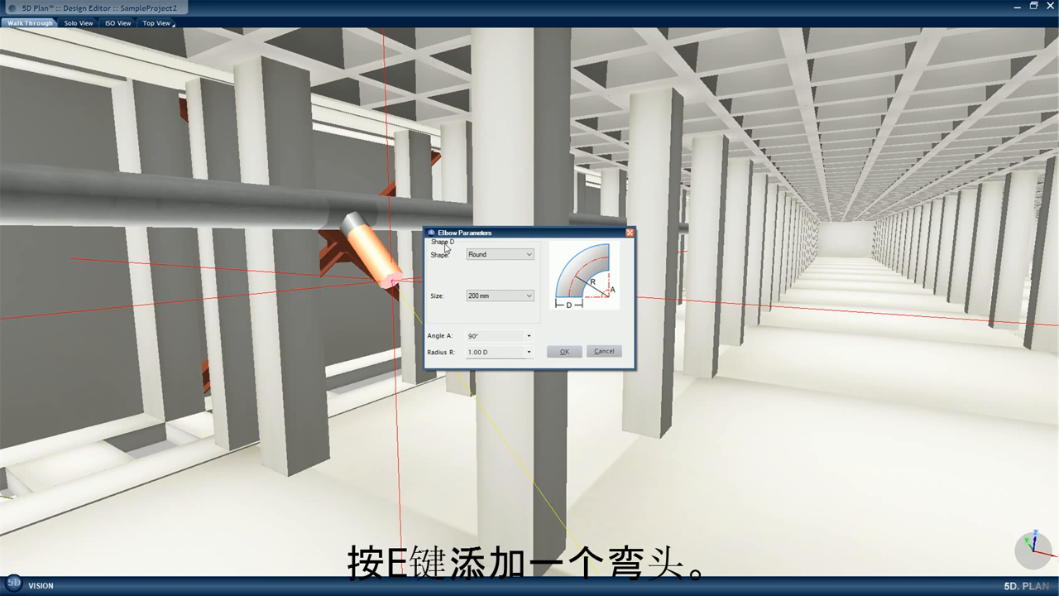
{"action": "left_click", "coordinate": [529, 336]}
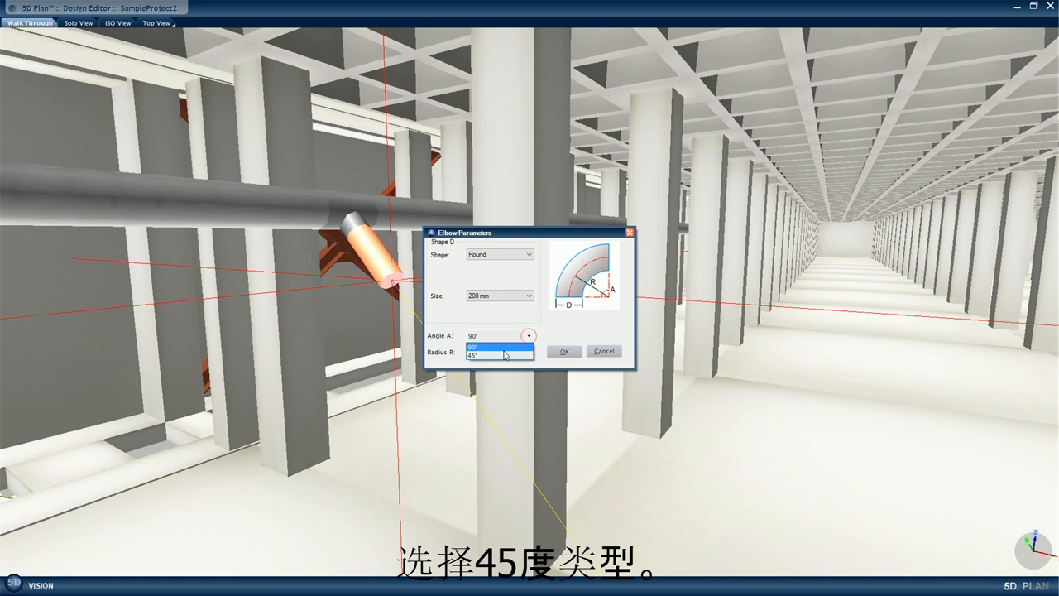
{"action": "left_click", "coordinate": [501, 353]}
{"action": "left_click", "coordinate": [564, 352]}
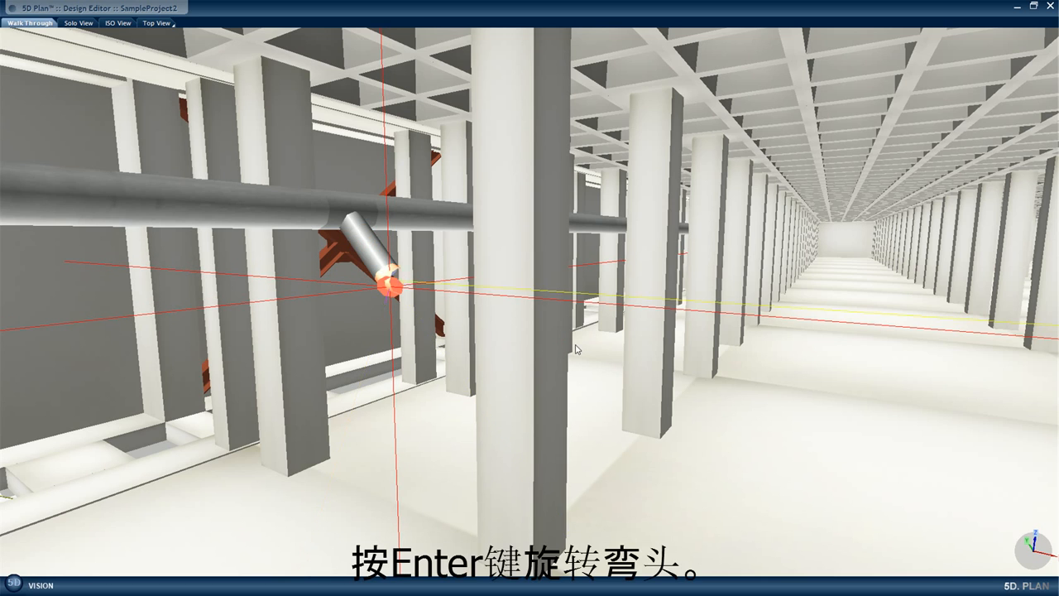
{"action": "key", "text": "Return"}
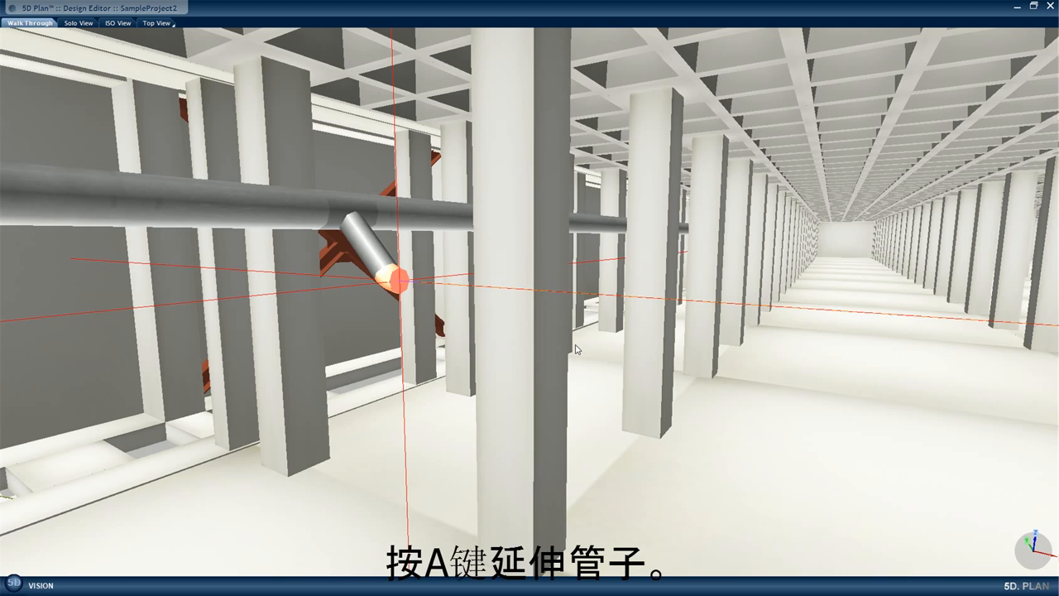
Step: Extend the branch pipe from the elbow to the opposite end of the building and set its length by picking nearby columns
{"action": "key", "text": "a"}
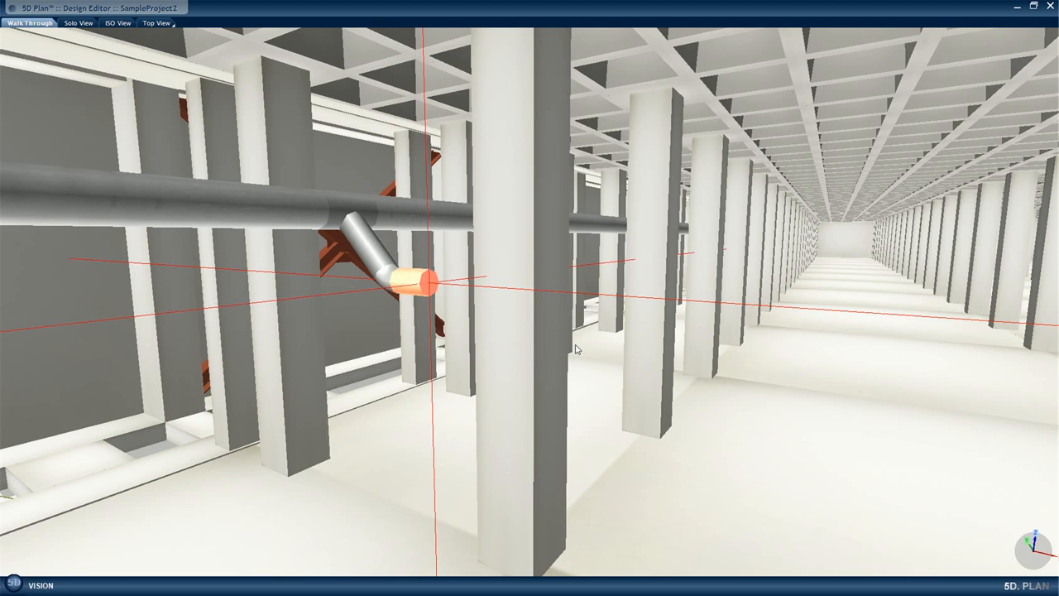
{"action": "left_click_drag", "start_coordinate": [494, 350], "coordinate": [674, 353]}
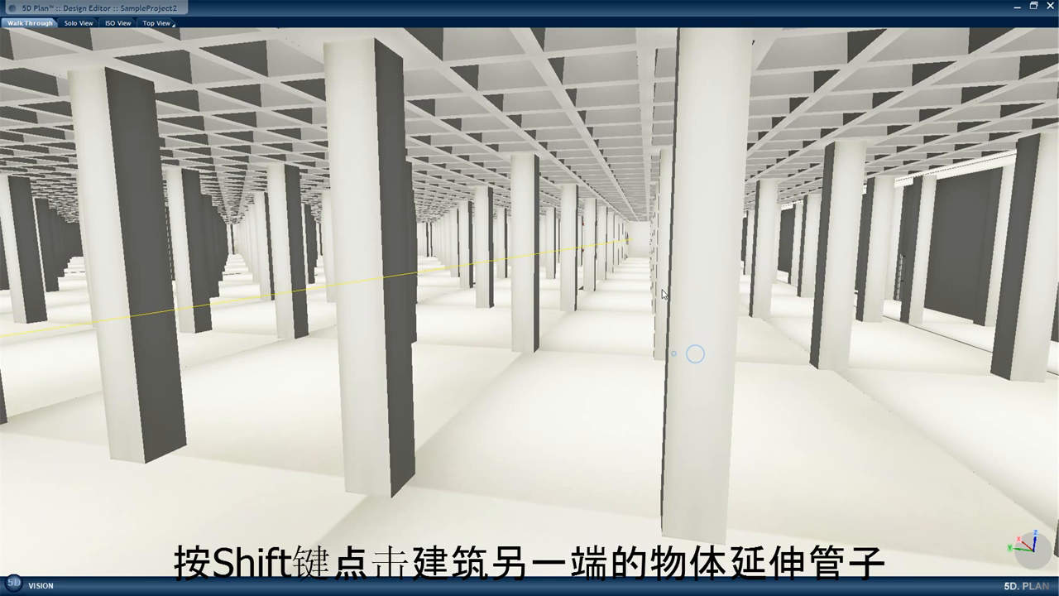
{"action": "left_click", "coordinate": [642, 245], "text": "shift"}
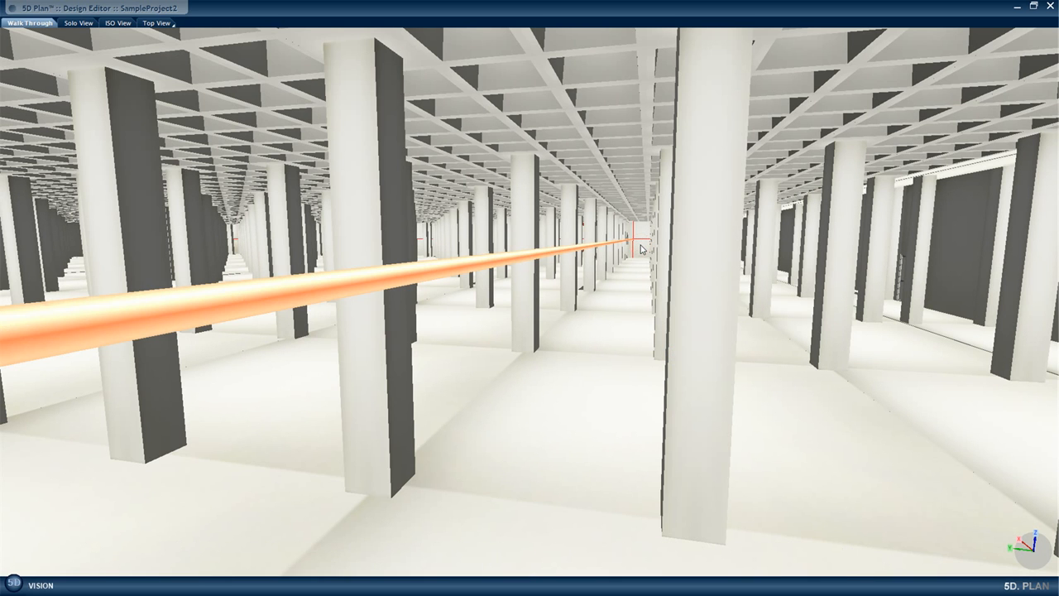
{"action": "left_click_drag", "start_coordinate": [566, 333], "coordinate": [444, 352]}
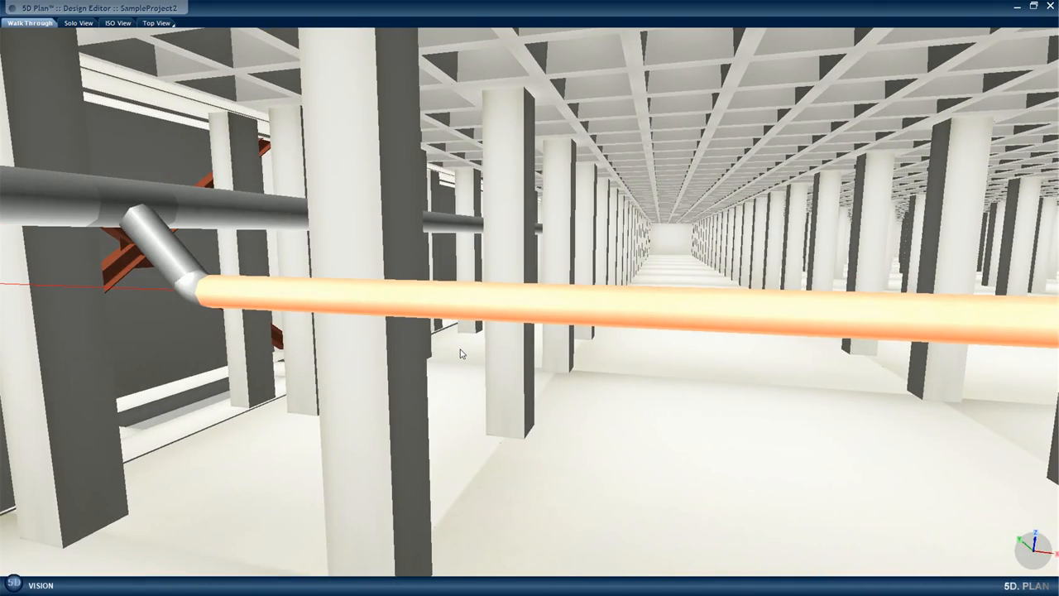
{"action": "mouse_move", "coordinate": [634, 496]}
{"action": "left_mouse_down"}
{"action": "mouse_move", "coordinate": [681, 437]}
{"action": "mouse_move", "coordinate": [622, 373]}
{"action": "mouse_move", "coordinate": [630, 368]}
{"action": "left_mouse_up"}
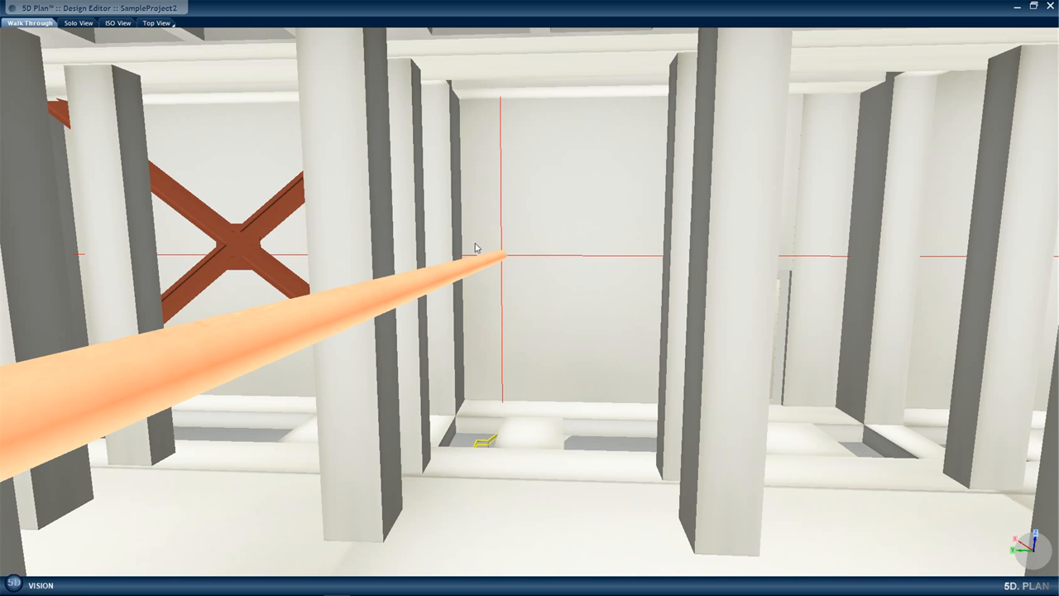
{"action": "left_click", "coordinate": [421, 259], "text": "shift"}
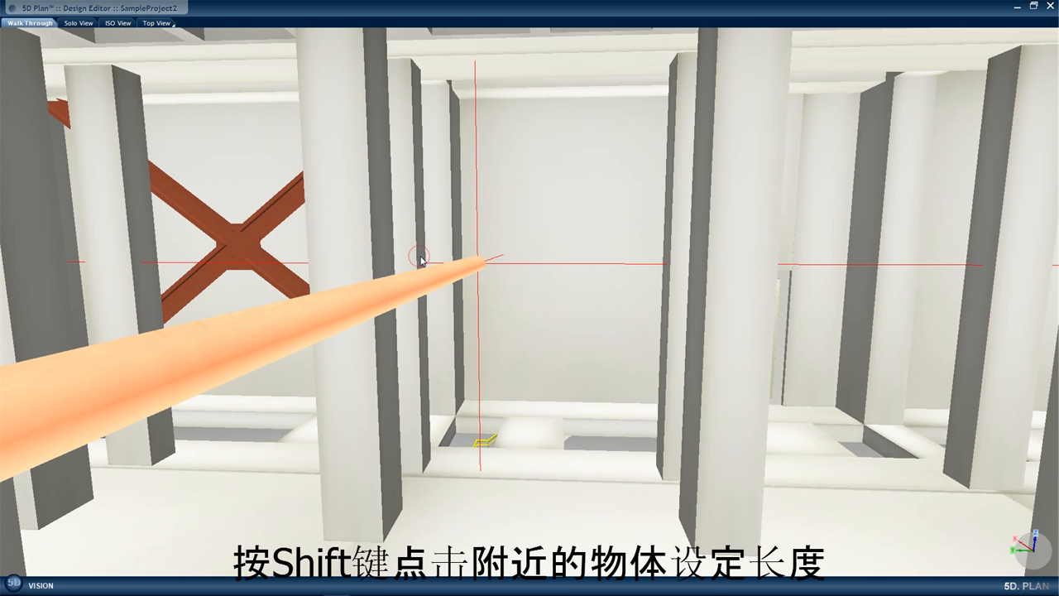
{"action": "left_click", "coordinate": [381, 271], "text": "shift"}
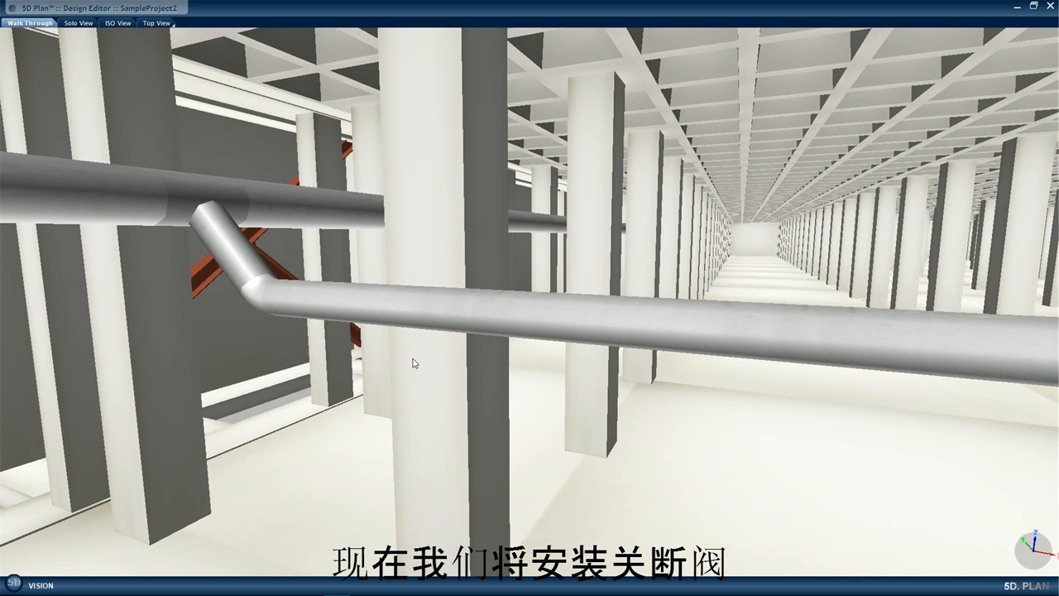
Step: Insert a tee with an 80 mm branch on the 200 mm branch pipe near the elbow and rotate its outlet sideways
{"action": "double_click", "coordinate": [387, 311]}
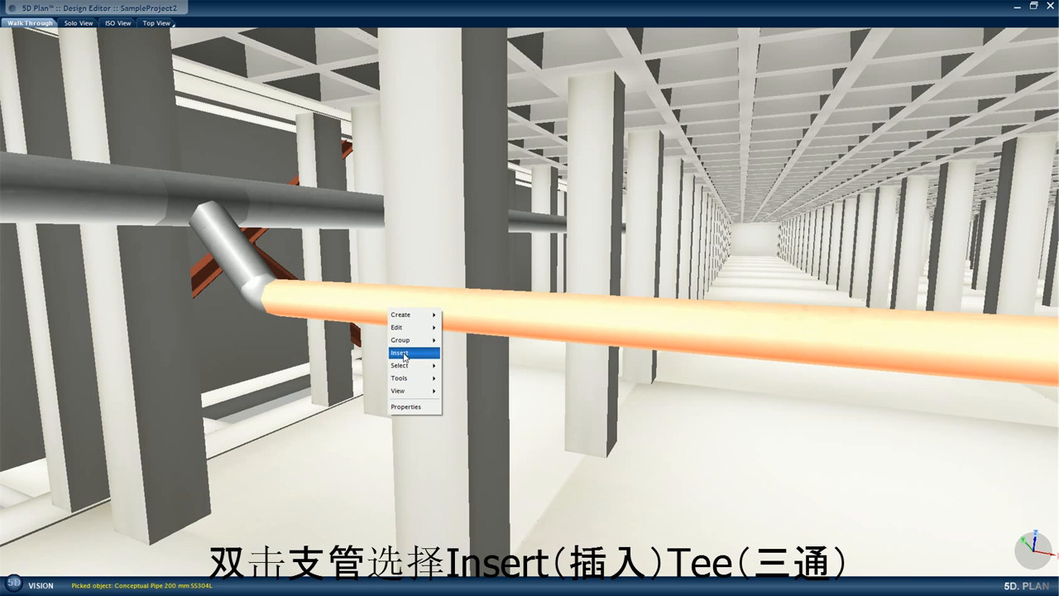
{"action": "mouse_move", "coordinate": [404, 354]}
{"action": "left_click", "coordinate": [452, 405]}
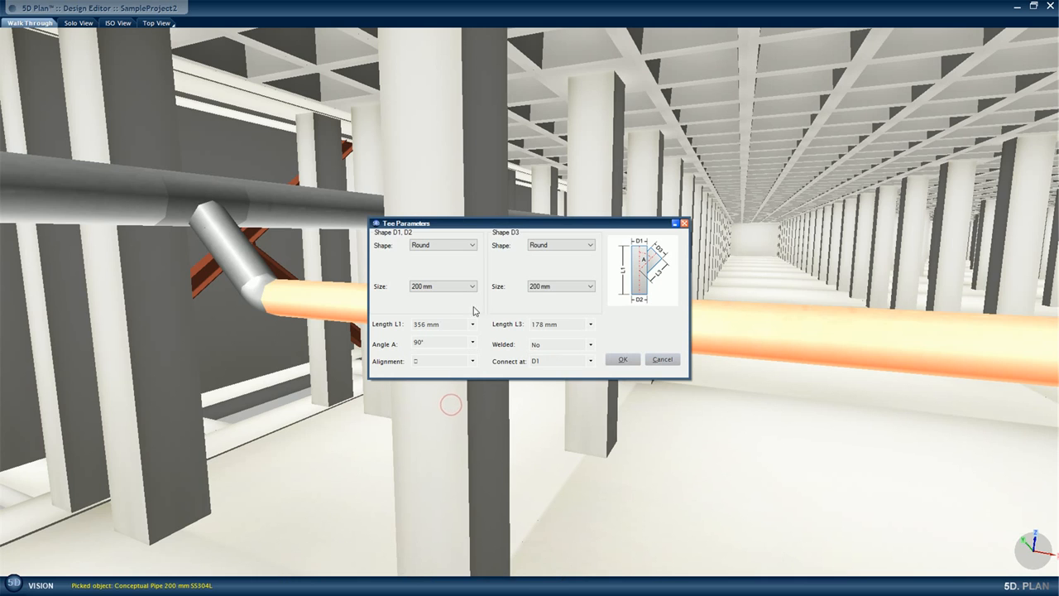
{"action": "left_click", "coordinate": [591, 287]}
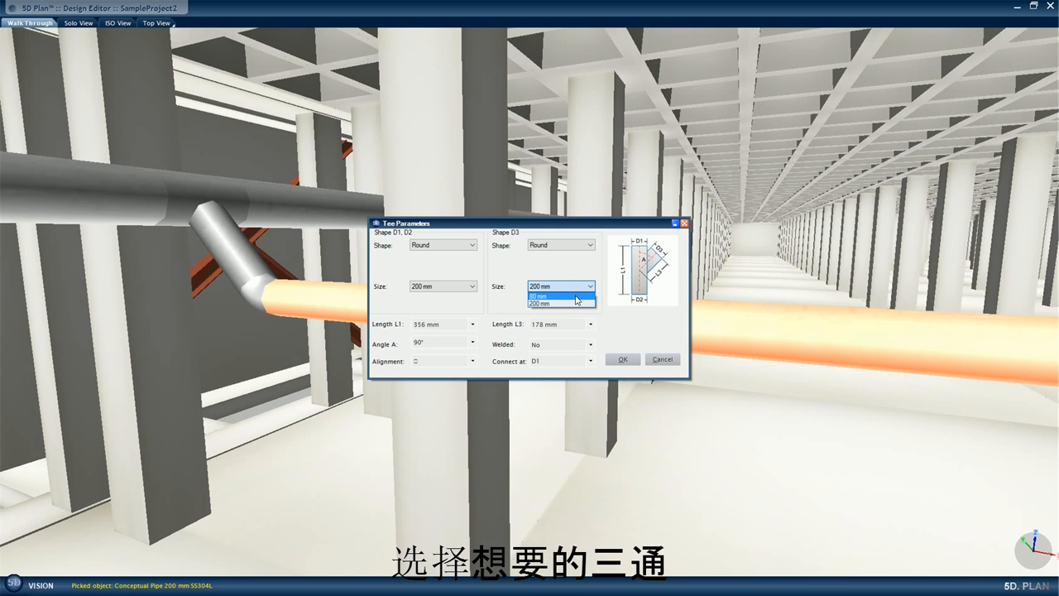
{"action": "left_click", "coordinate": [575, 295]}
{"action": "left_click", "coordinate": [622, 358]}
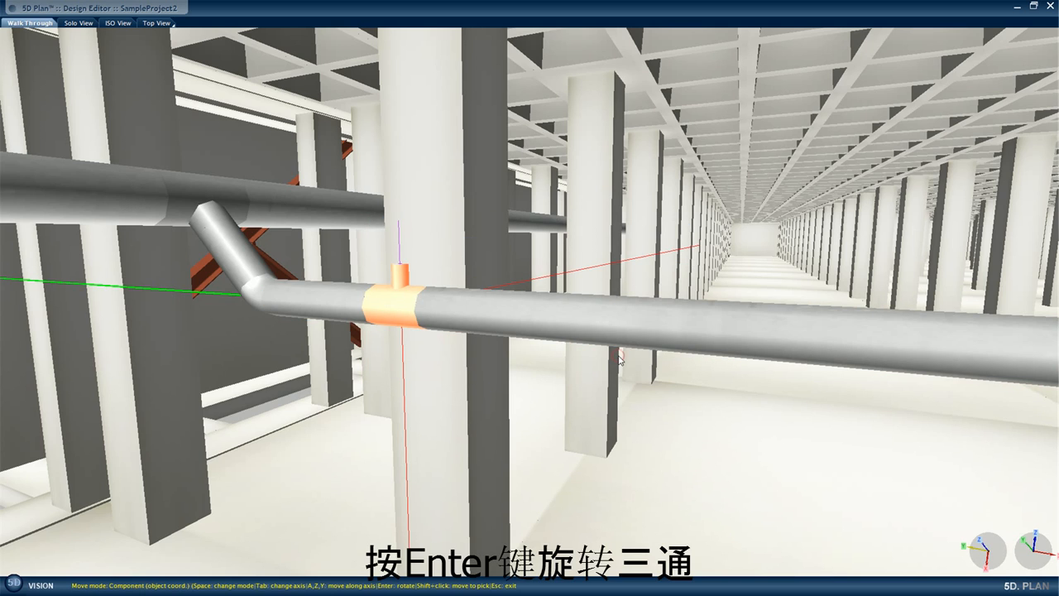
{"action": "key", "text": "Return"}
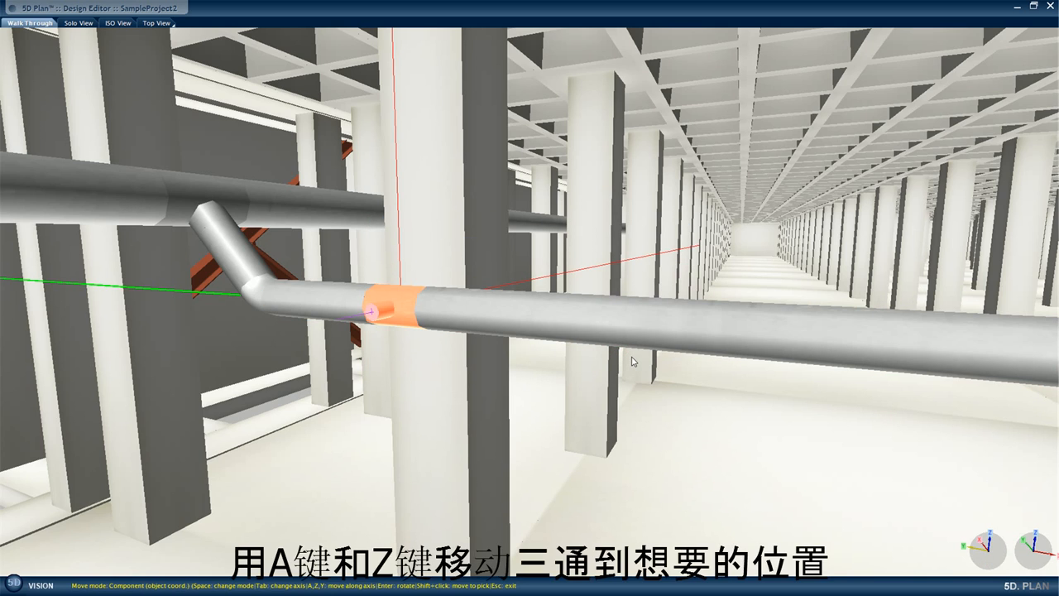
Step: Shift the 80 mm tee along the branch pipe slightly away from the elbow and finish the insertion
{"action": "key", "text": "a"}
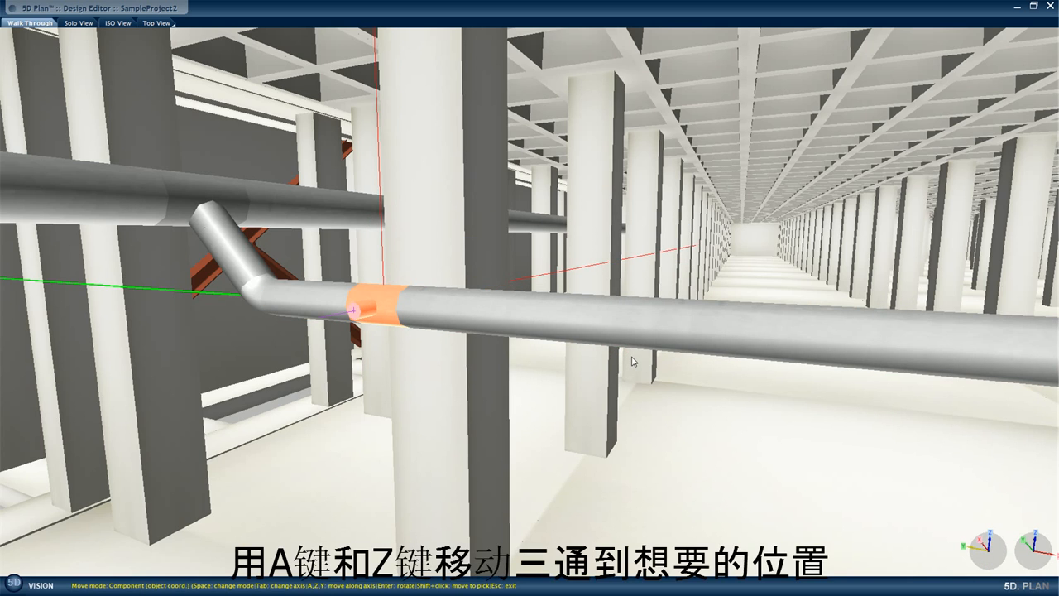
{"action": "key", "text": "z"}
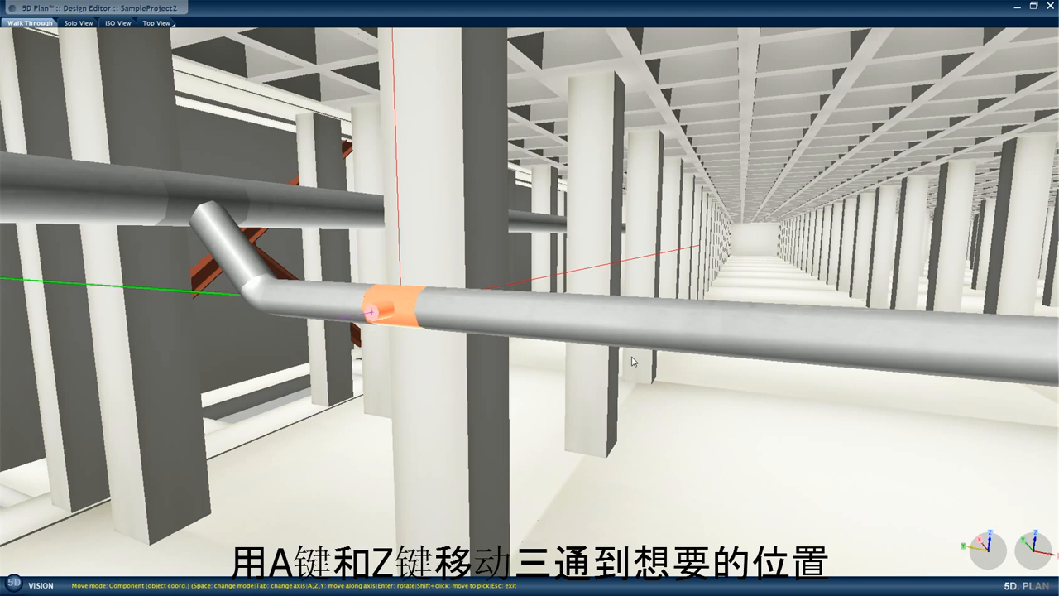
{"action": "key", "text": "z"}
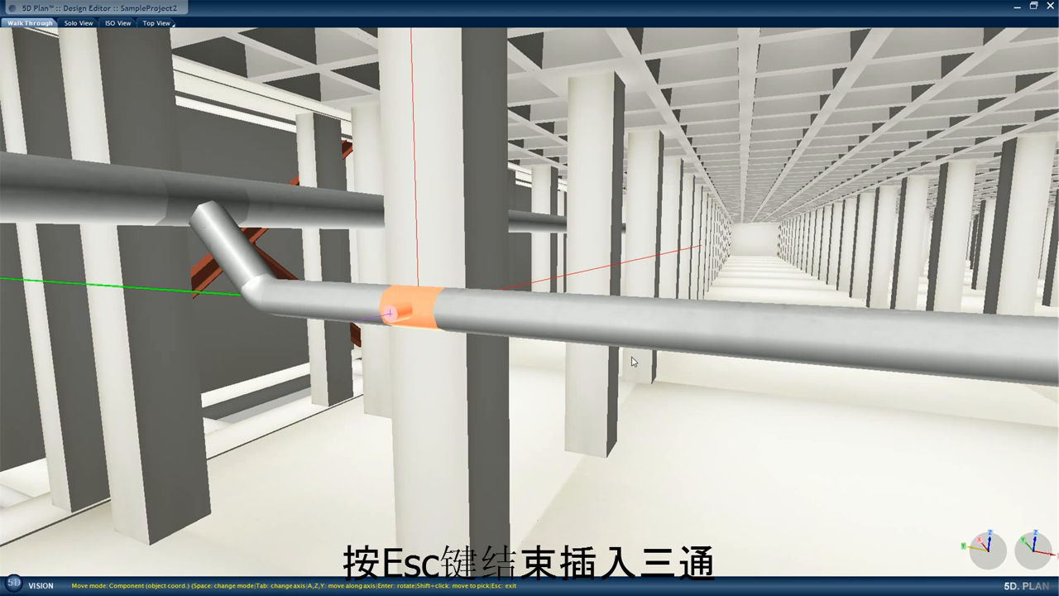
{"action": "key", "text": "Escape"}
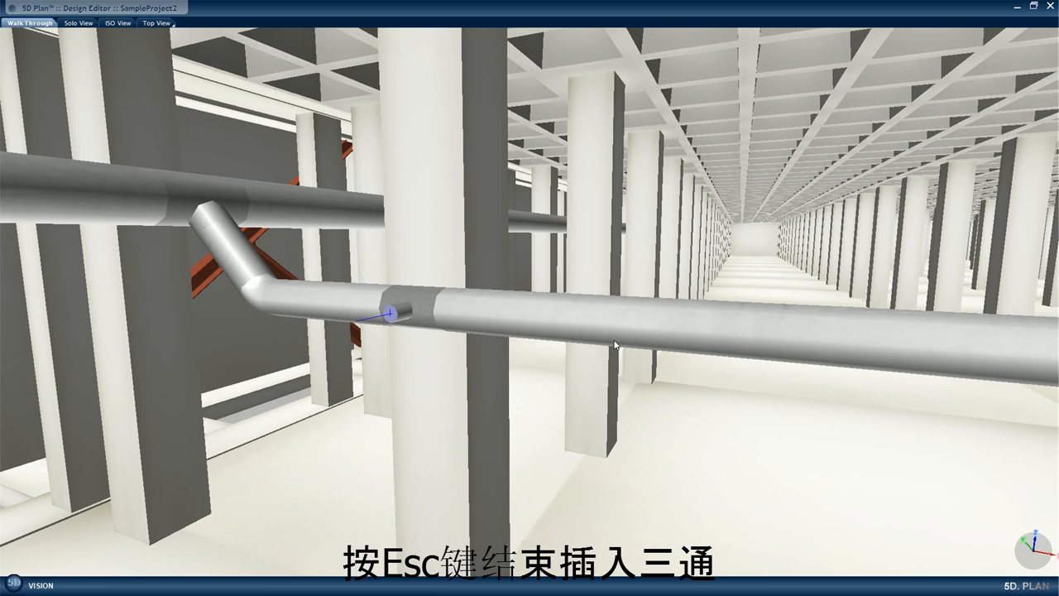
Step: Create a connection from the tee's 80 mm joint and attach the ball valve SL-0021_SS304L 80A from Systems of FAB
{"action": "double_click", "coordinate": [390, 316]}
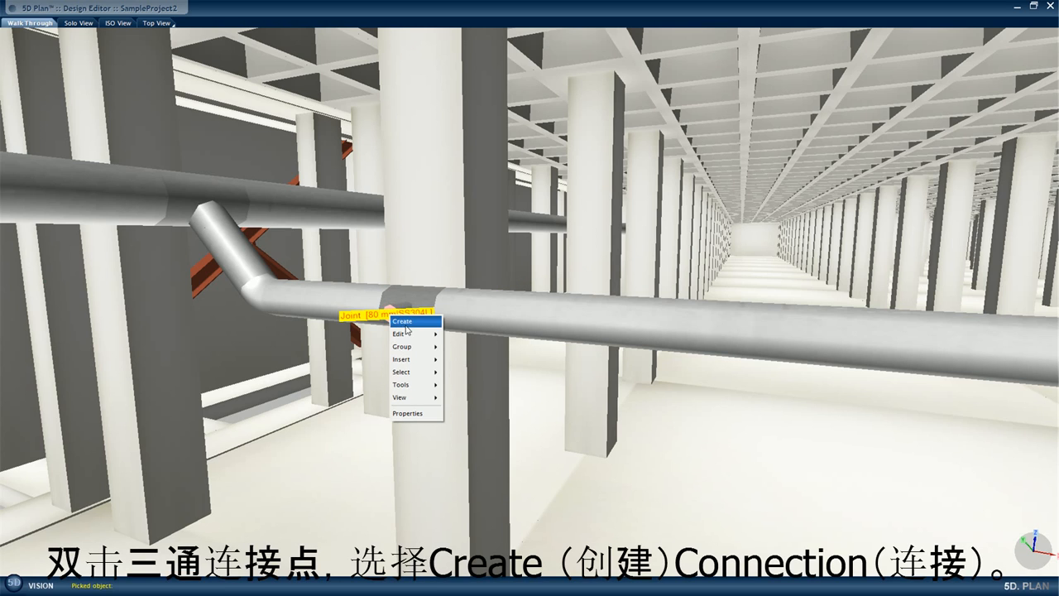
{"action": "mouse_move", "coordinate": [405, 322]}
{"action": "left_click", "coordinate": [468, 321]}
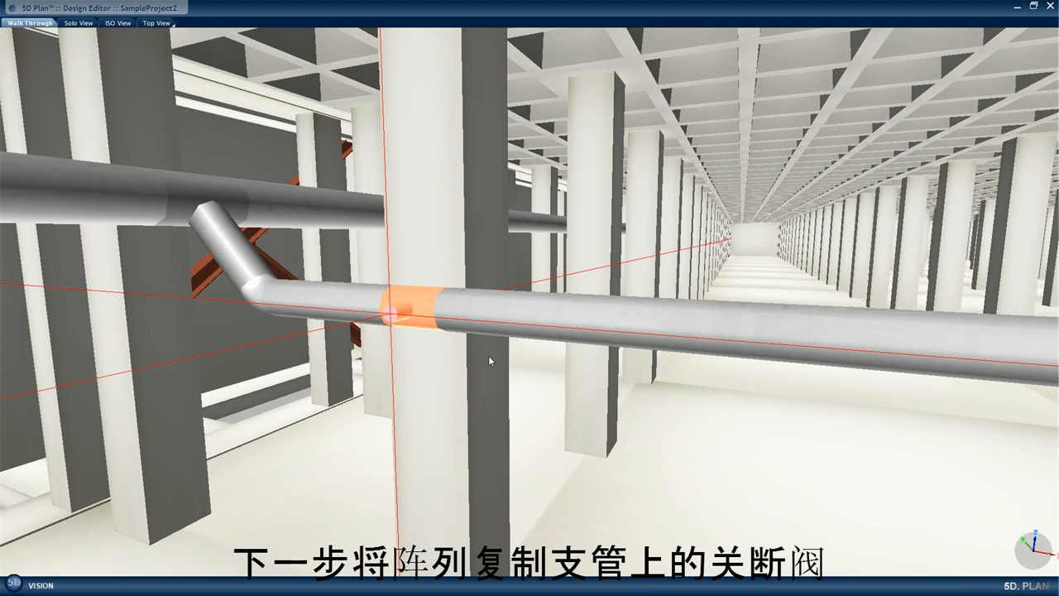
{"action": "key", "text": "i"}
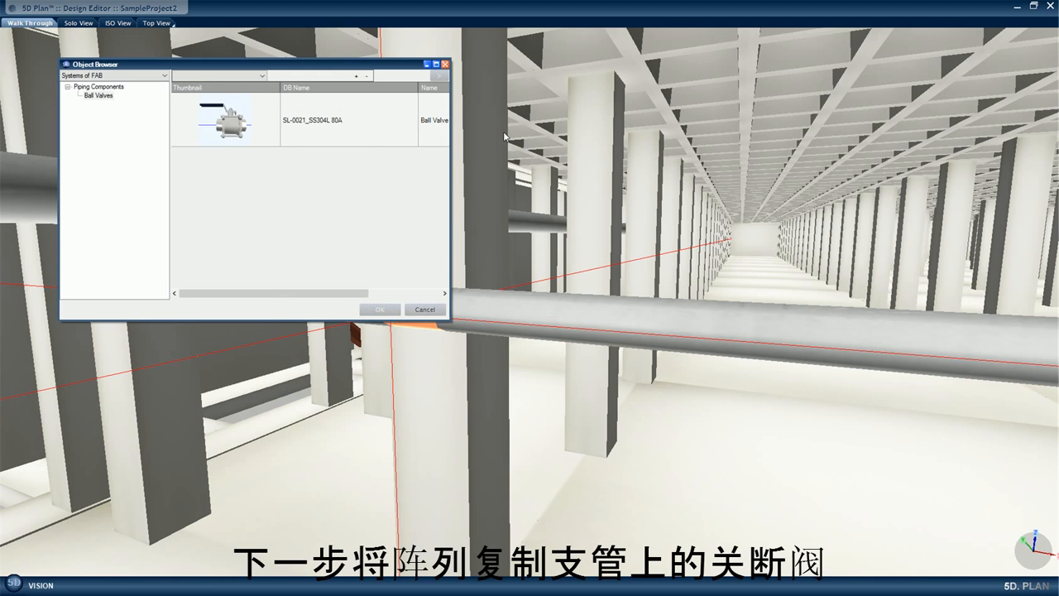
{"action": "left_click", "coordinate": [232, 125]}
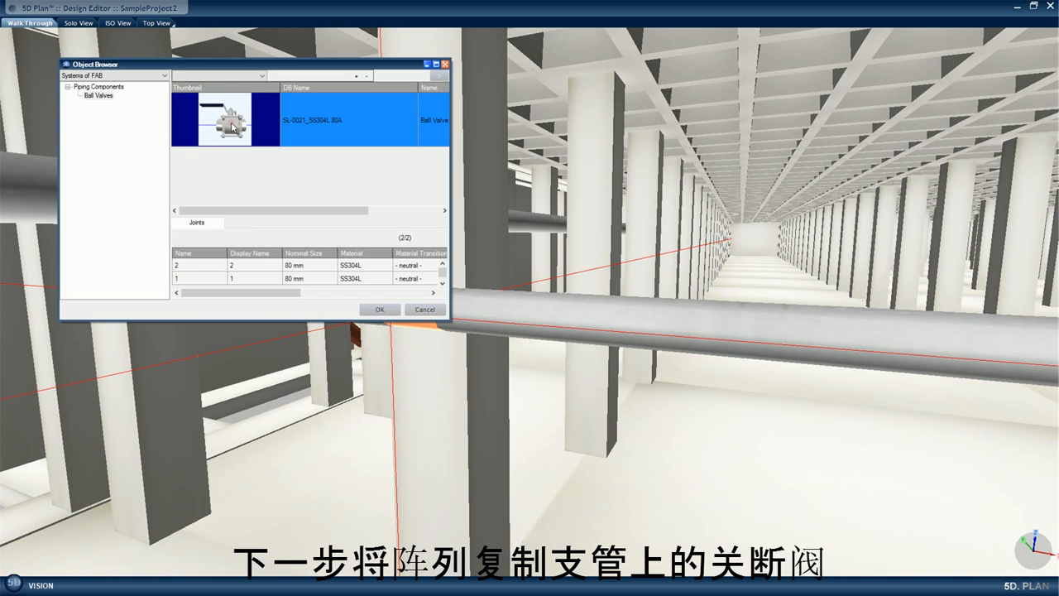
{"action": "left_click", "coordinate": [378, 310]}
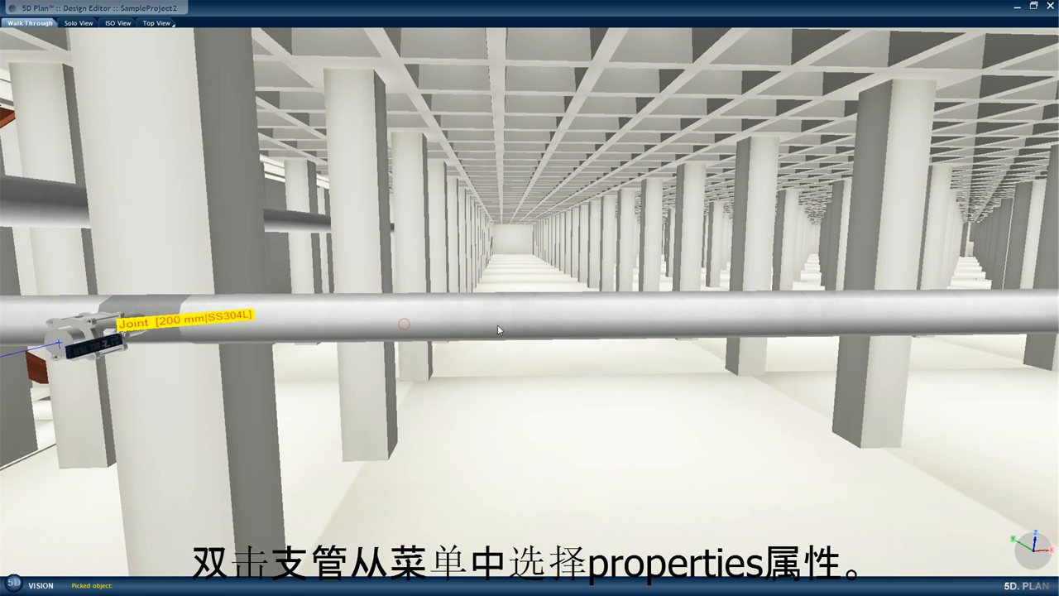
Step: Open the properties of the 200 mm branch pipe
{"action": "left_click", "coordinate": [524, 325]}
{"action": "double_click", "coordinate": [523, 325]}
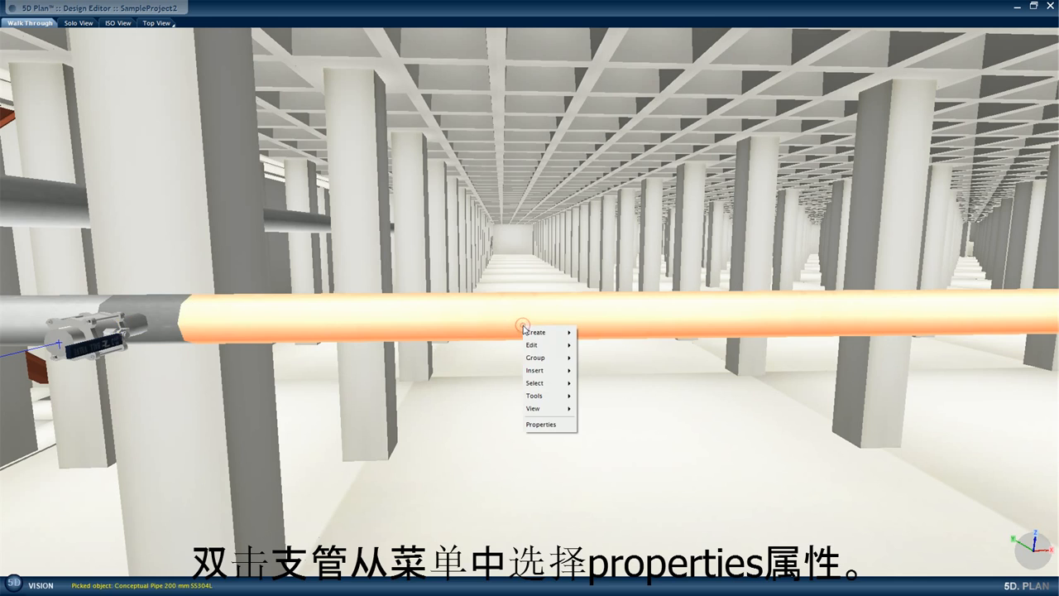
{"action": "left_click", "coordinate": [540, 424]}
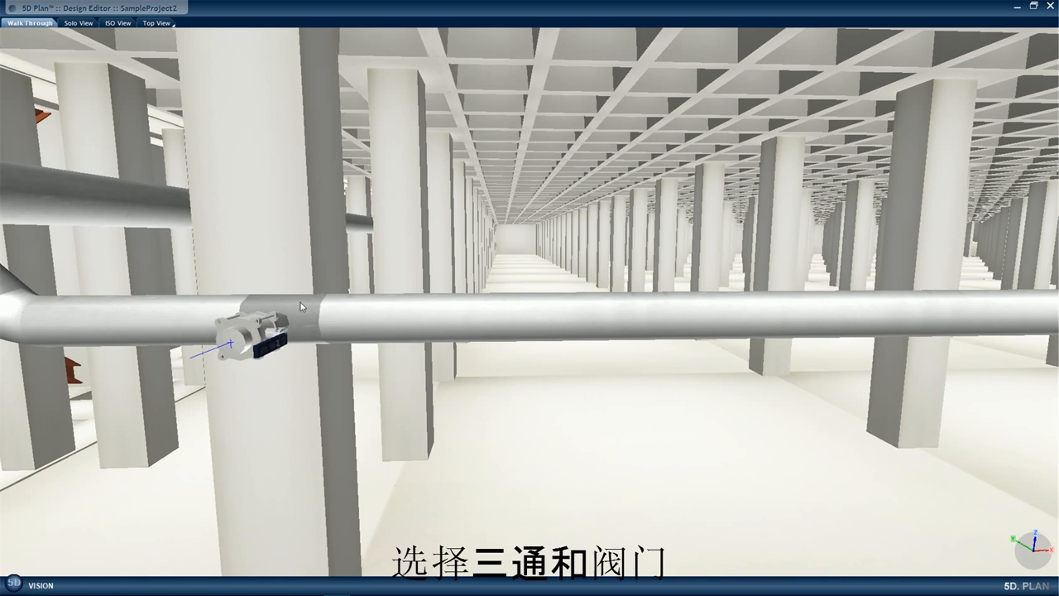
Step: Set up an array copy on pipe for the 80 mm tee and ball valve, using the tee as component and the 200 mm branch as pipe
{"action": "left_click", "coordinate": [281, 308]}
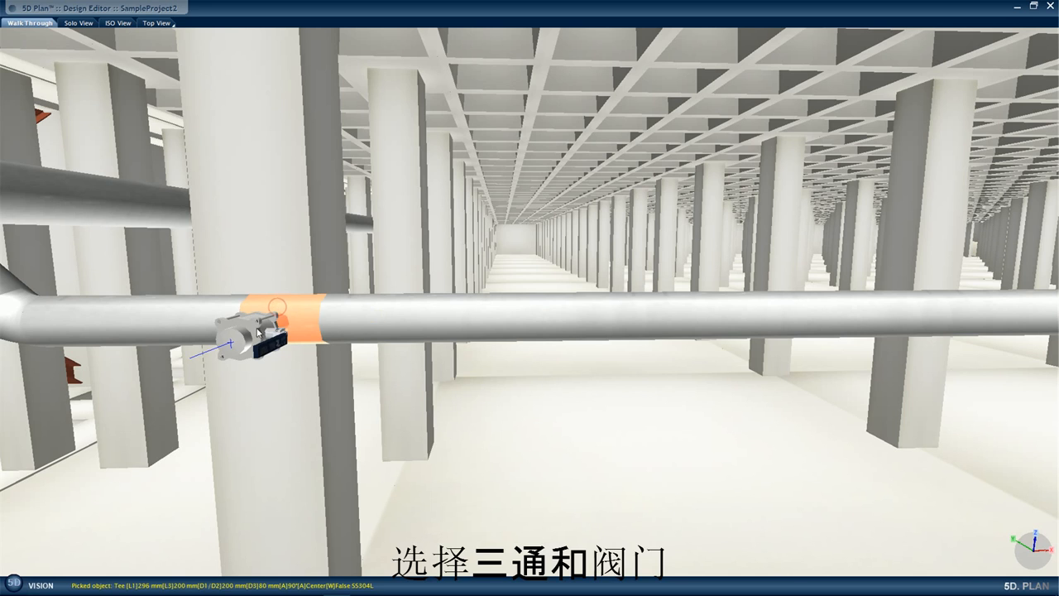
{"action": "left_click", "coordinate": [260, 329]}
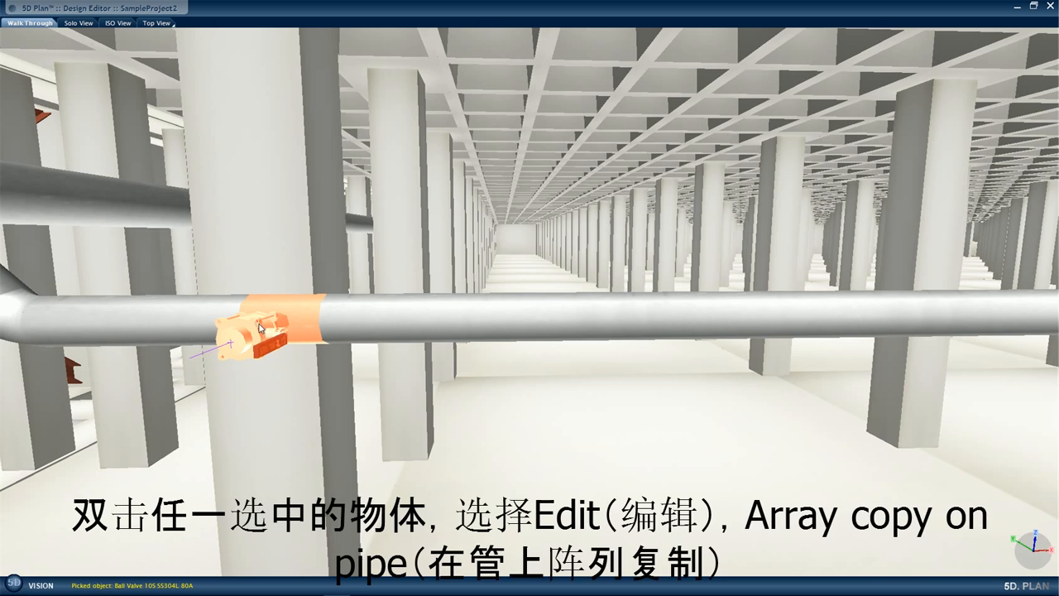
{"action": "double_click", "coordinate": [260, 327]}
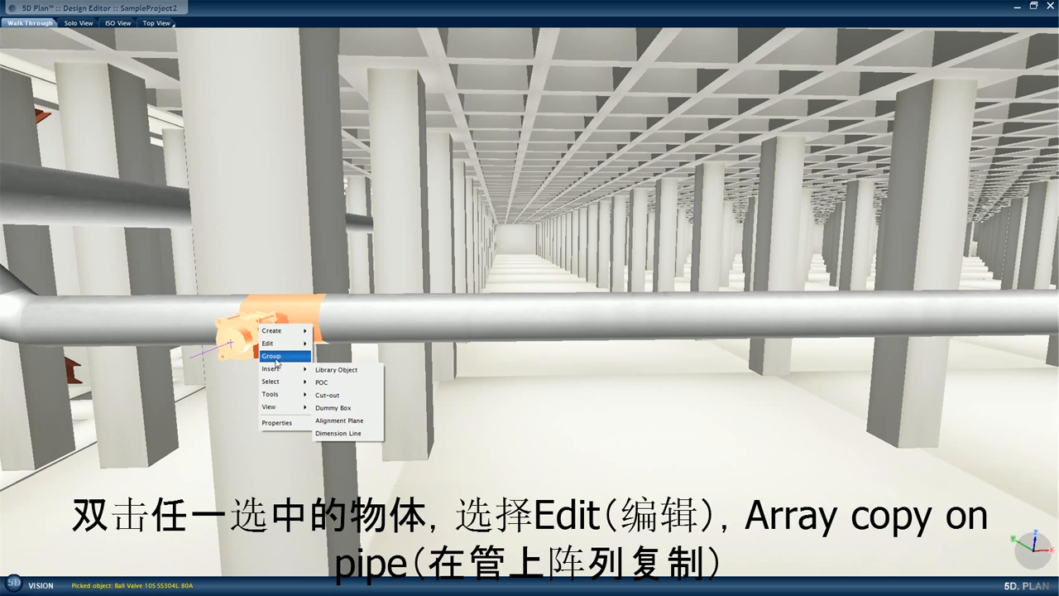
{"action": "mouse_move", "coordinate": [284, 343]}
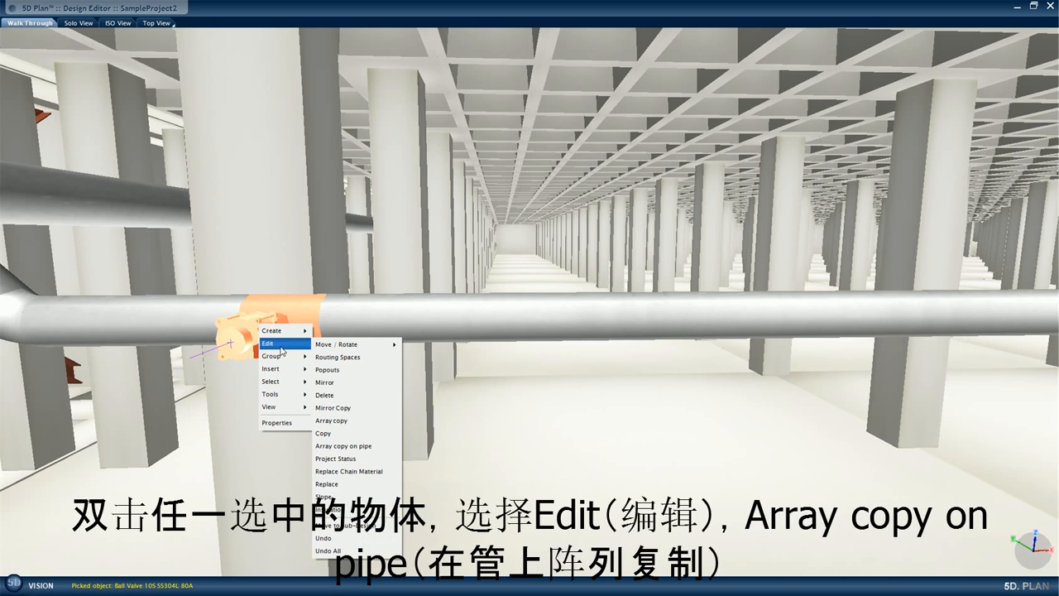
{"action": "left_click", "coordinate": [351, 447]}
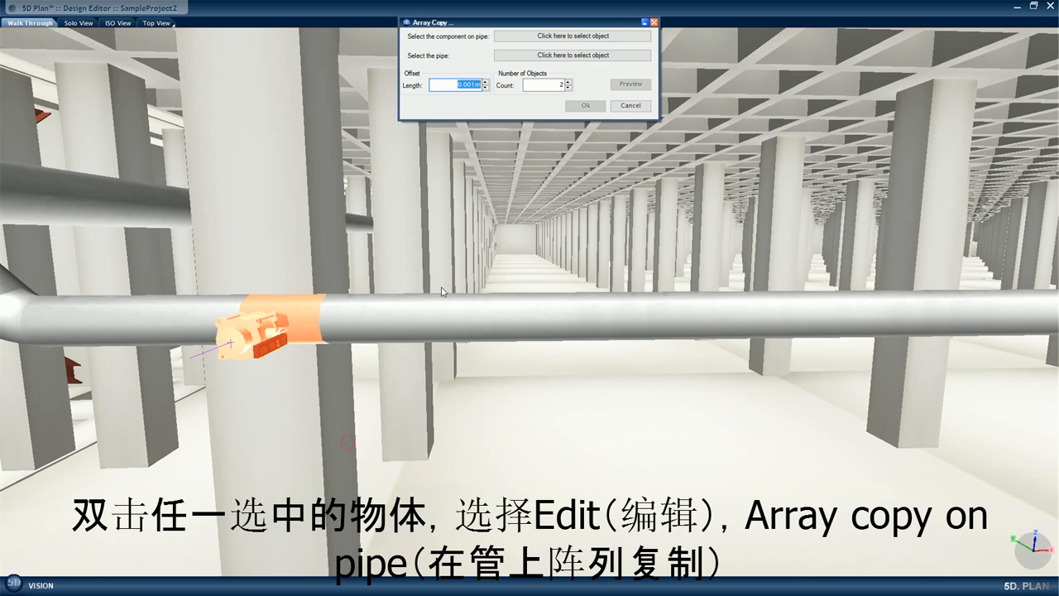
{"action": "left_click", "coordinate": [572, 36]}
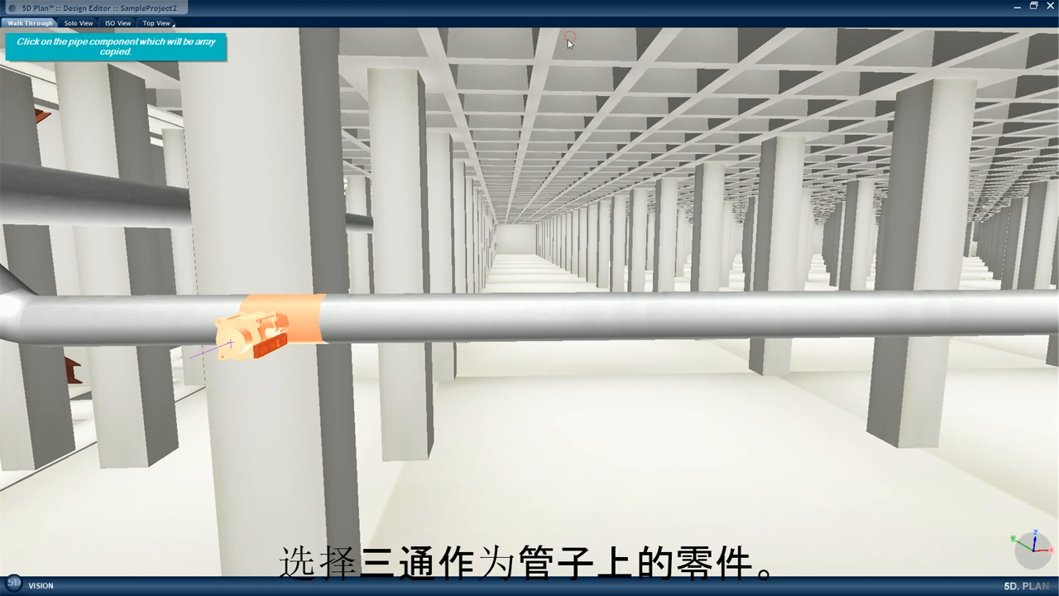
{"action": "left_click", "coordinate": [302, 325]}
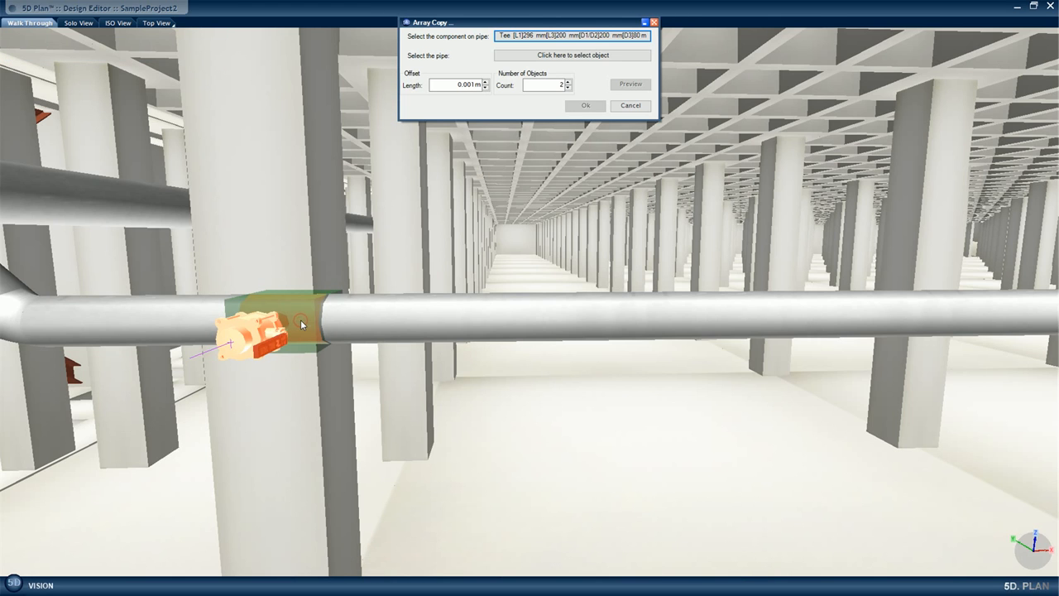
{"action": "left_click", "coordinate": [583, 58]}
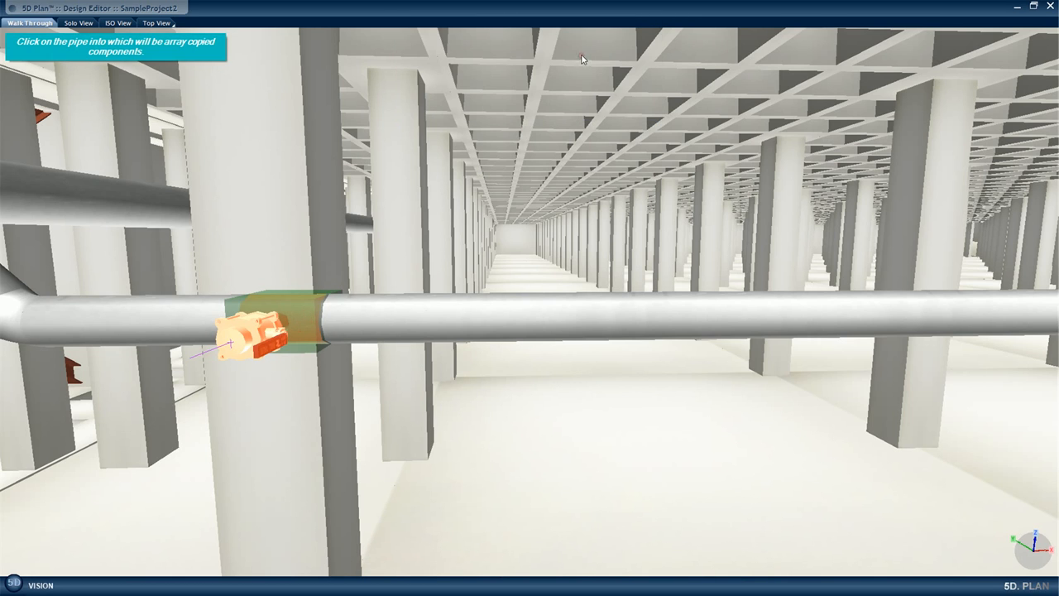
{"action": "left_click", "coordinate": [618, 321]}
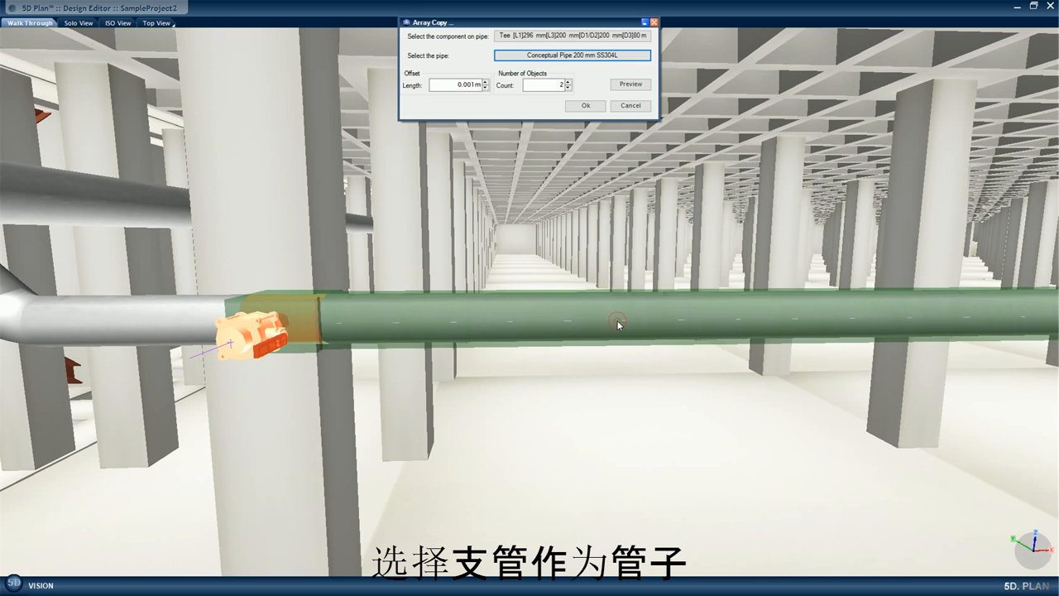
Step: Set the array copy offset to 1.2 m and the number of objects to 55, and preview the copies
{"action": "double_click", "coordinate": [467, 85]}
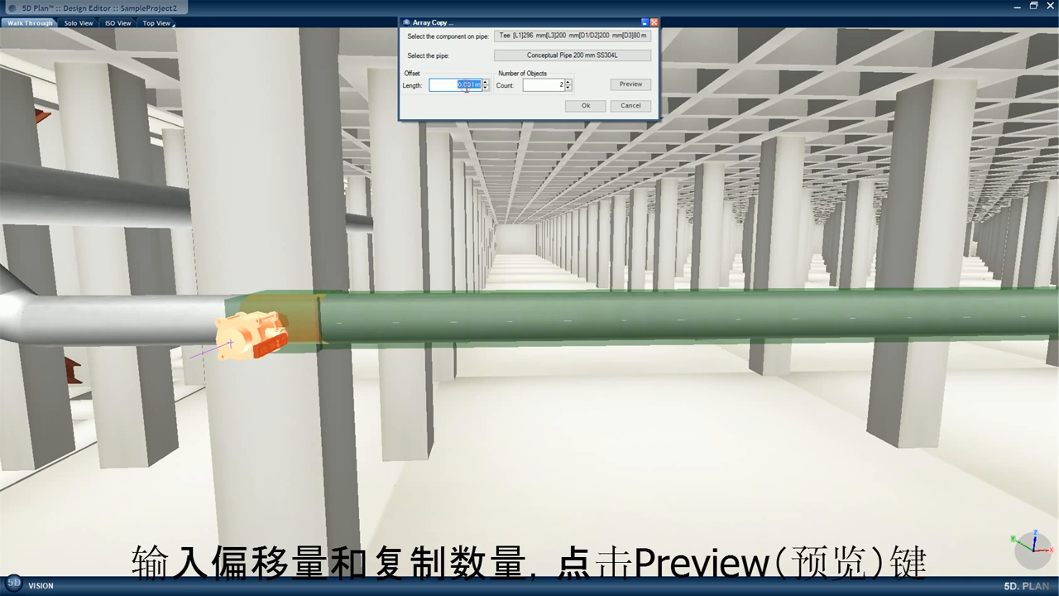
{"action": "type", "text": "1.2"}
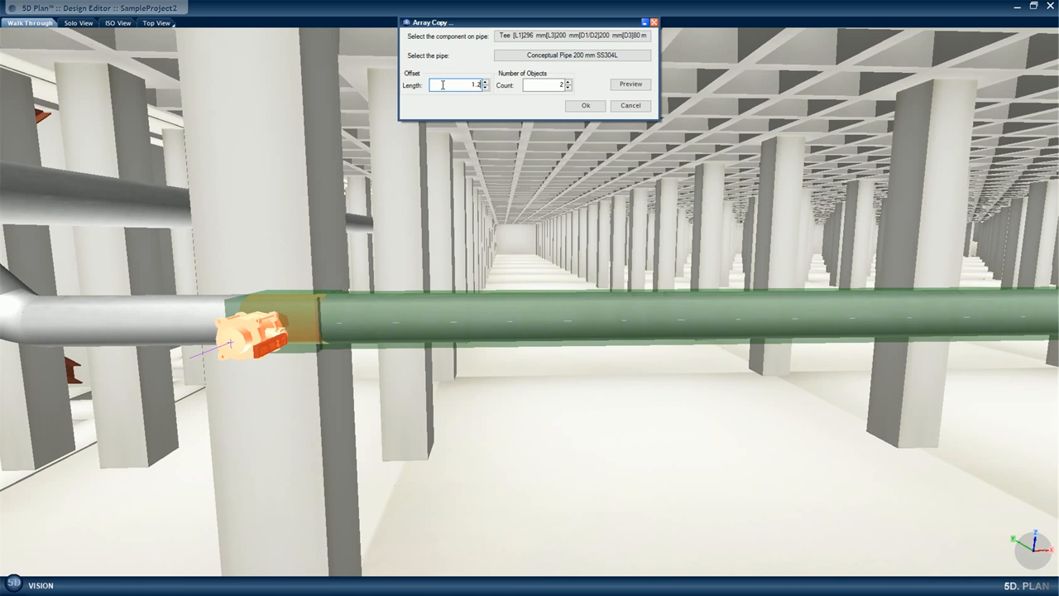
{"action": "double_click", "coordinate": [561, 84]}
{"action": "type", "text": "55"}
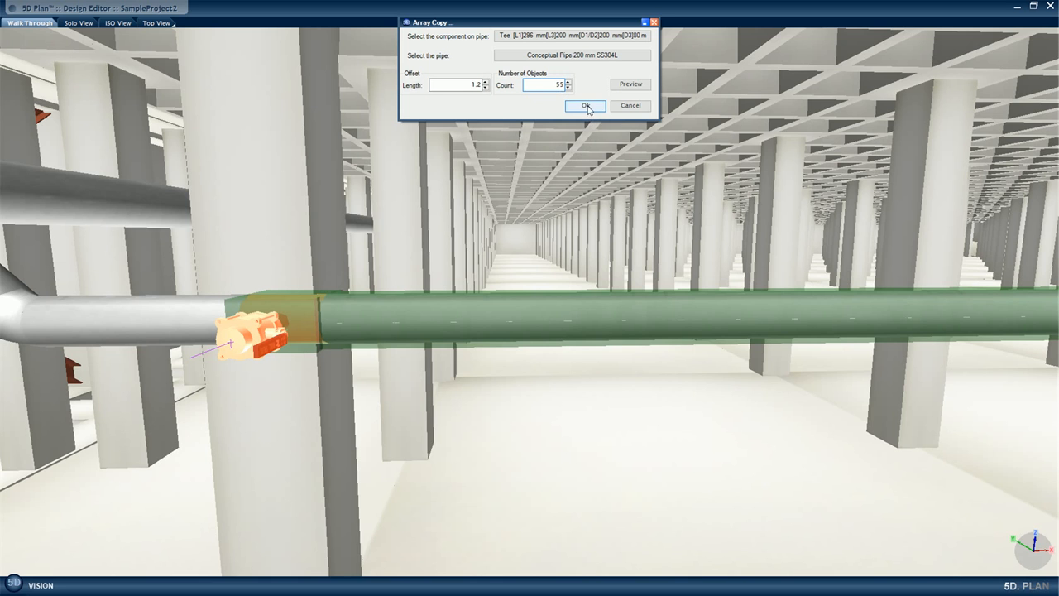
{"action": "left_click", "coordinate": [641, 87]}
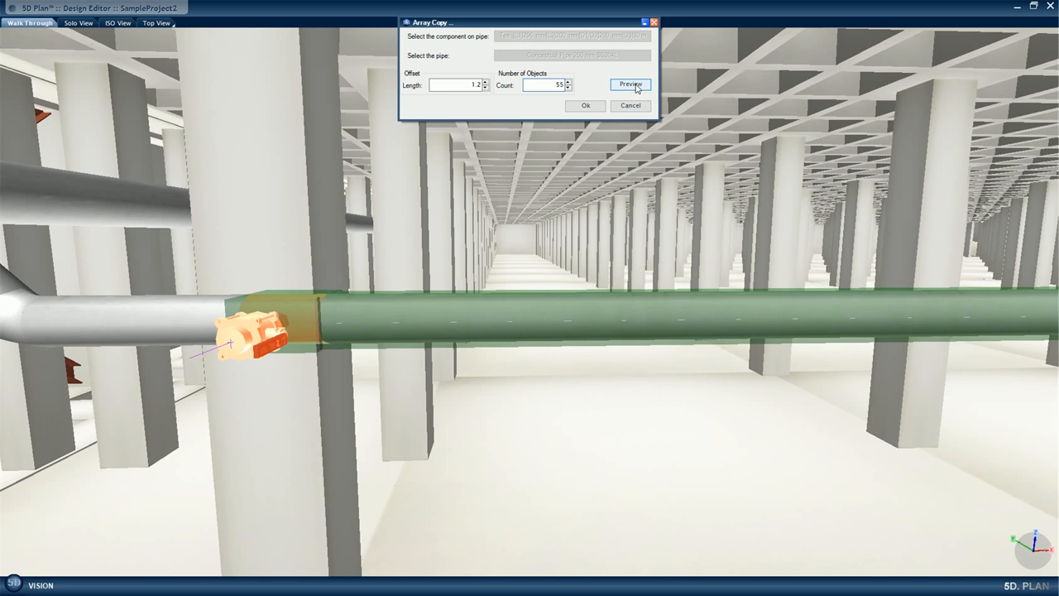
Step: Reverse the array offset to -1.2 m, preview the copies up to the branch pipe's far end, and confirm the array copy
{"action": "middle_click_drag", "start_coordinate": [282, 326], "coordinate": [242, 329]}
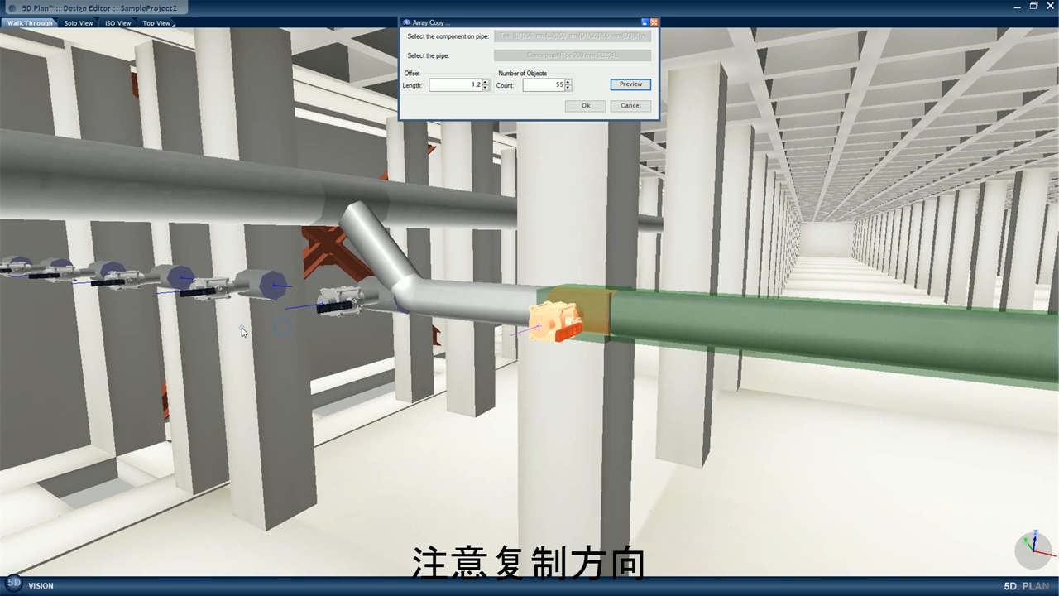
{"action": "left_click", "coordinate": [460, 84]}
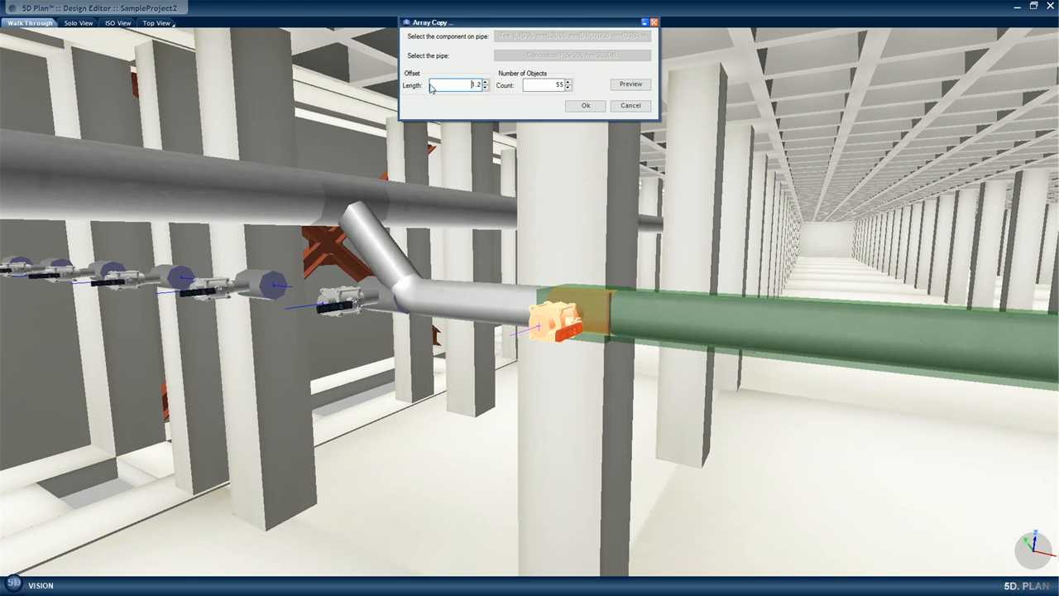
{"action": "left_click", "coordinate": [629, 84]}
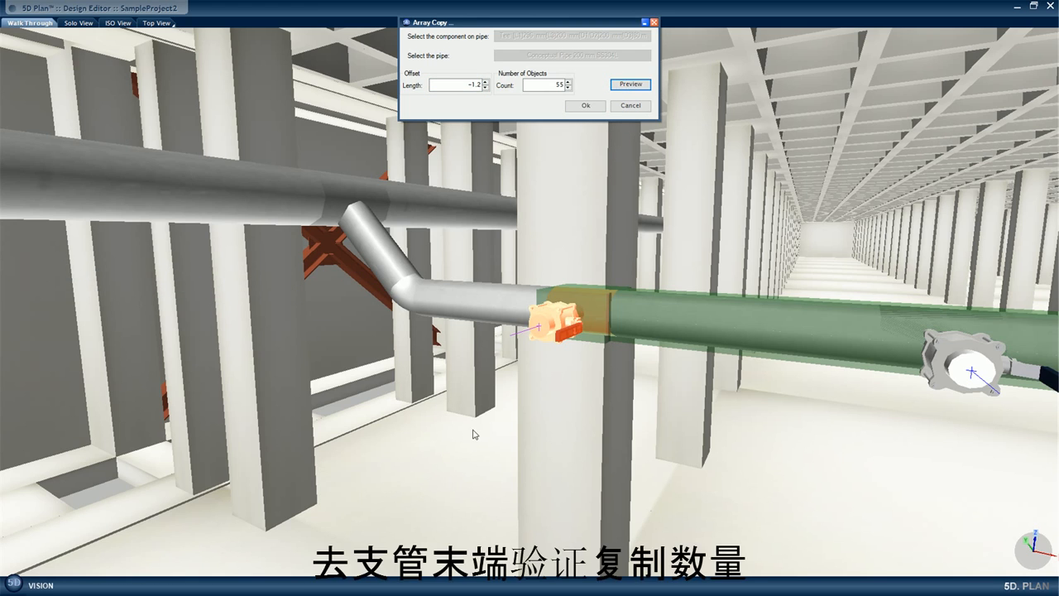
{"action": "mouse_move", "coordinate": [476, 431]}
{"action": "left_mouse_down"}
{"action": "mouse_move", "coordinate": [639, 428]}
{"action": "mouse_move", "coordinate": [591, 475]}
{"action": "mouse_move", "coordinate": [558, 480]}
{"action": "mouse_move", "coordinate": [585, 289]}
{"action": "mouse_move", "coordinate": [583, 305]}
{"action": "left_mouse_up"}
{"action": "mouse_move", "coordinate": [568, 347]}
{"action": "left_mouse_down"}
{"action": "mouse_move", "coordinate": [580, 323]}
{"action": "mouse_move", "coordinate": [555, 327]}
{"action": "left_mouse_up"}
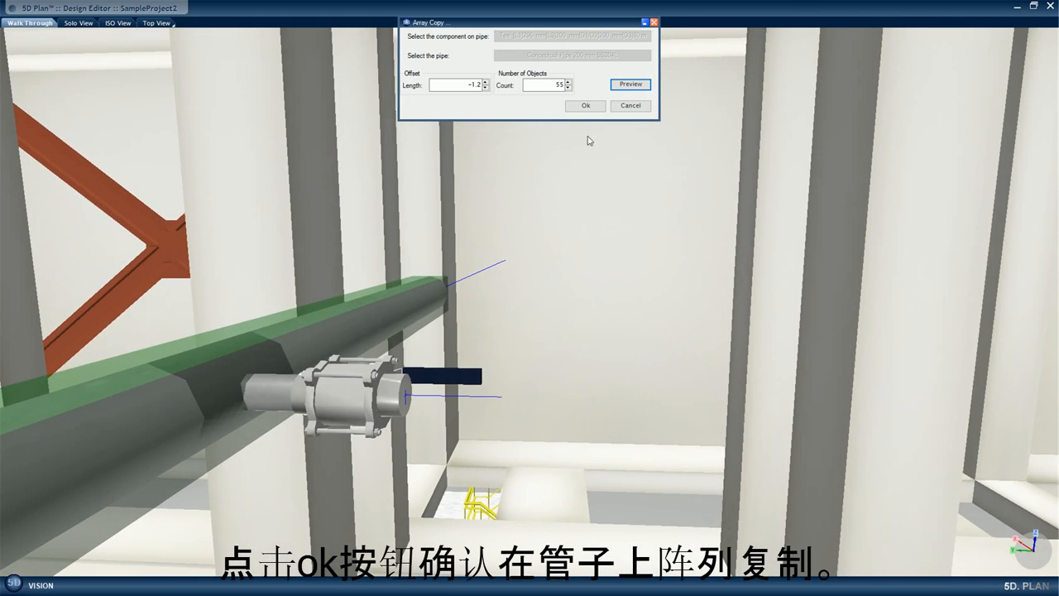
{"action": "left_click", "coordinate": [588, 105]}
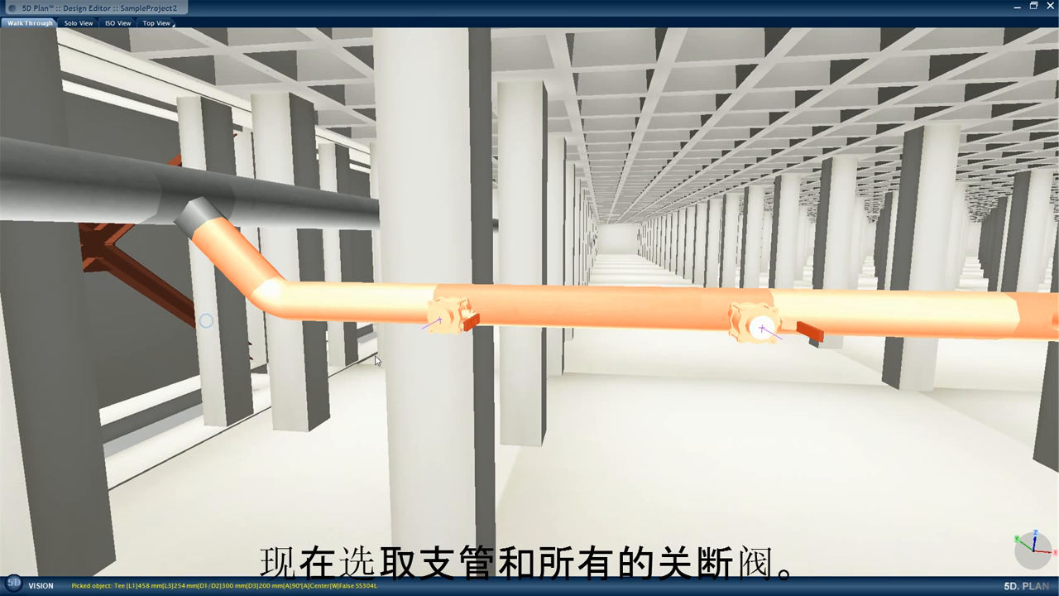
Step: Group the selected branch pipe and all its shut-off valves under the name PCW Branch 01
{"action": "mouse_move", "coordinate": [420, 371]}
{"action": "left_mouse_down"}
{"action": "mouse_move", "coordinate": [367, 357]}
{"action": "mouse_move", "coordinate": [380, 356]}
{"action": "left_mouse_up"}
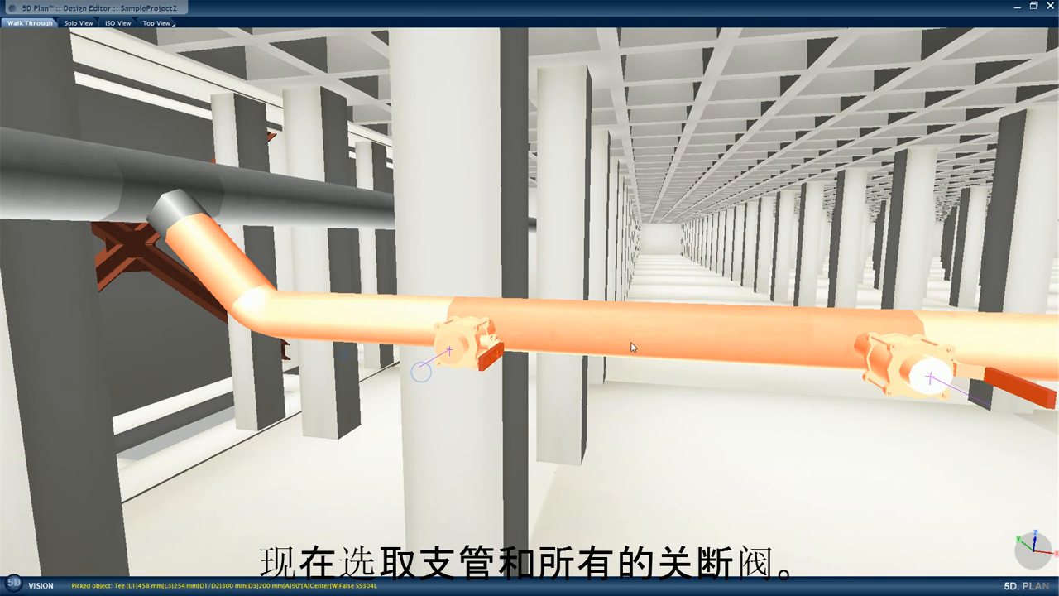
{"action": "right_click", "coordinate": [623, 334]}
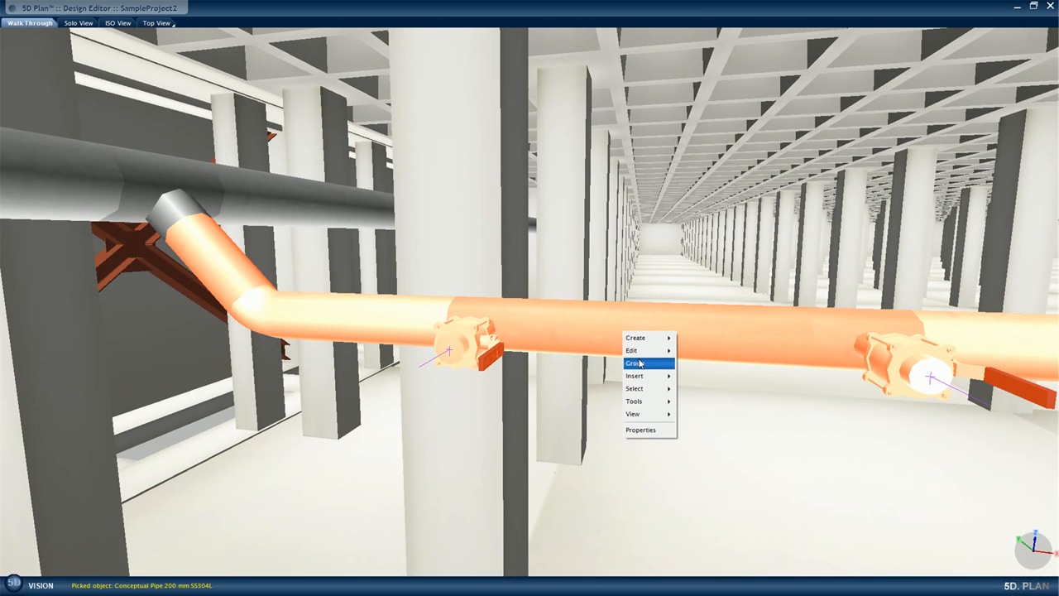
{"action": "mouse_move", "coordinate": [640, 366]}
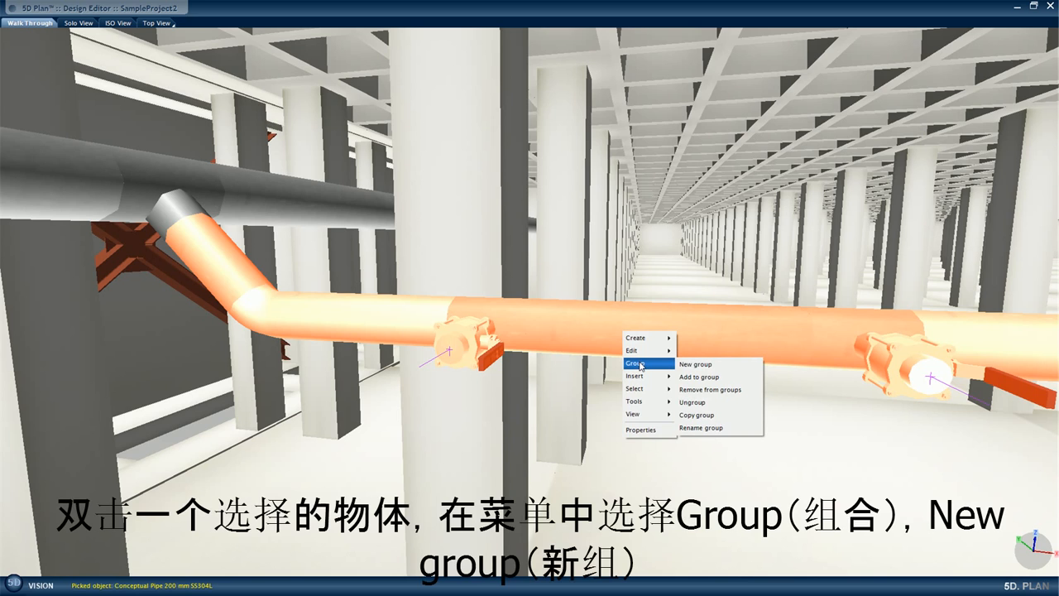
{"action": "left_click", "coordinate": [695, 365]}
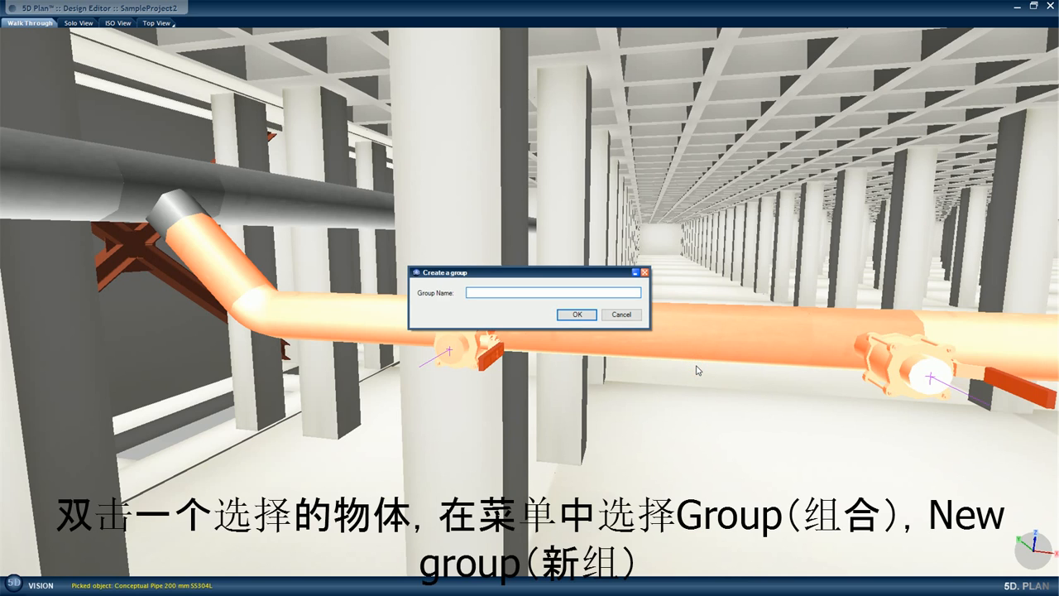
{"action": "type", "text": "PCW Branch 01"}
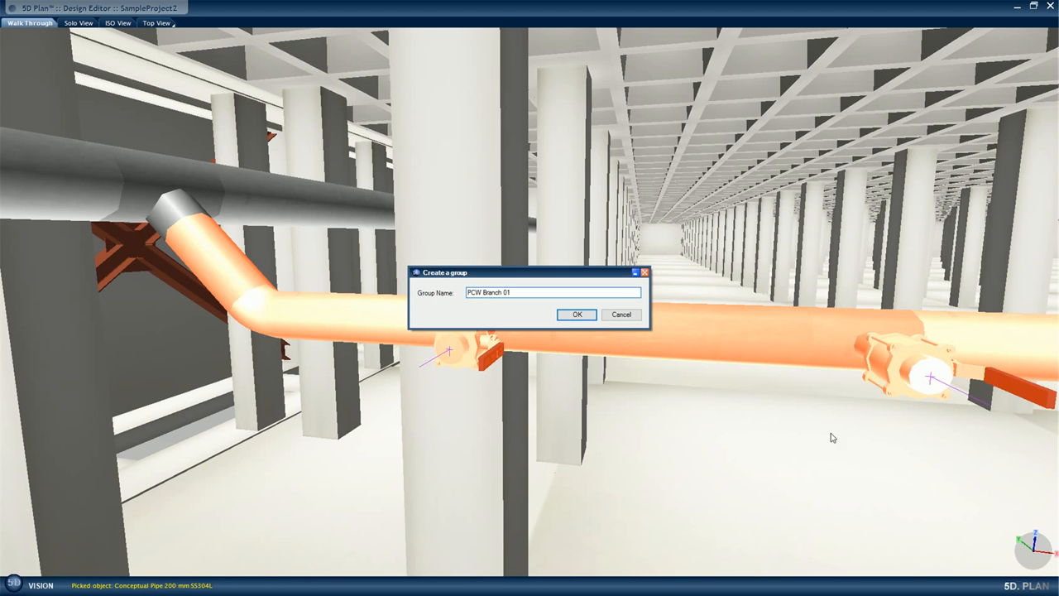
{"action": "left_click", "coordinate": [577, 315]}
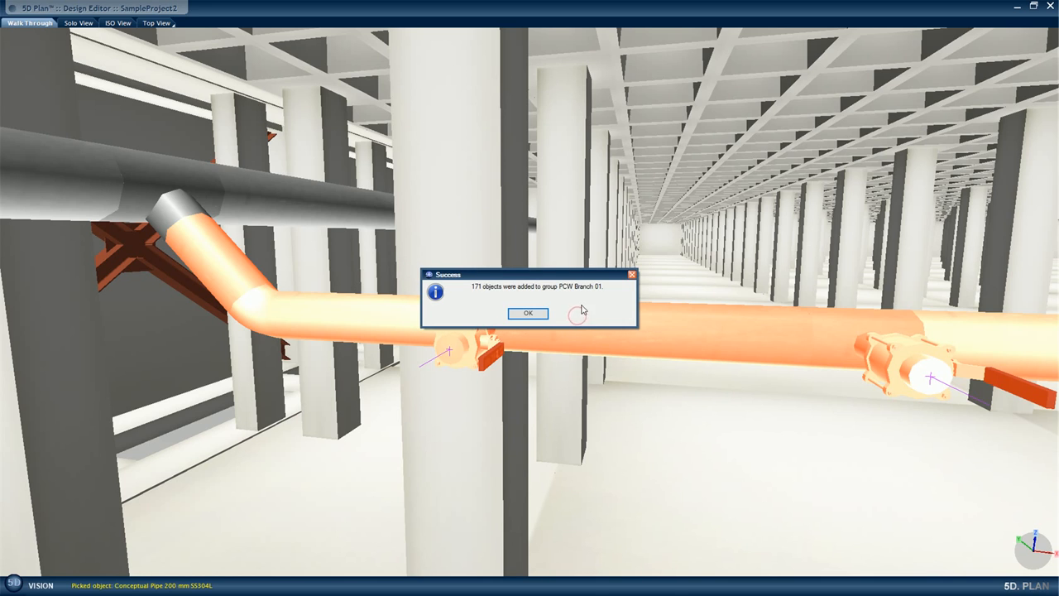
{"action": "left_click", "coordinate": [529, 314]}
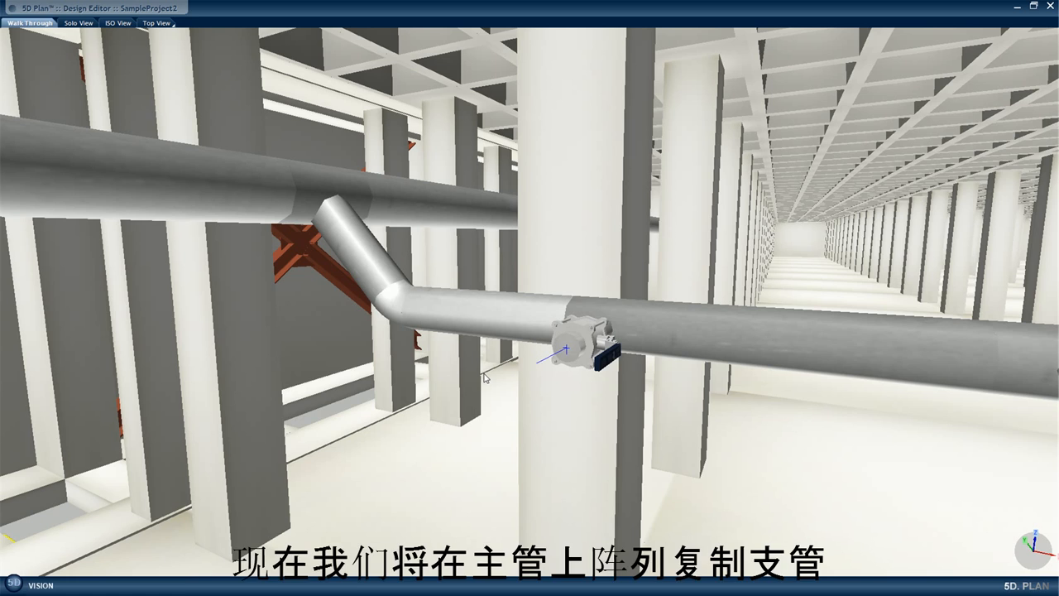
Step: Select the whole group of the branch pipe and add the main pipe's 300 × 200 mm tee to the selection
{"action": "double_click", "coordinate": [465, 315]}
{"action": "right_click", "coordinate": [464, 315]}
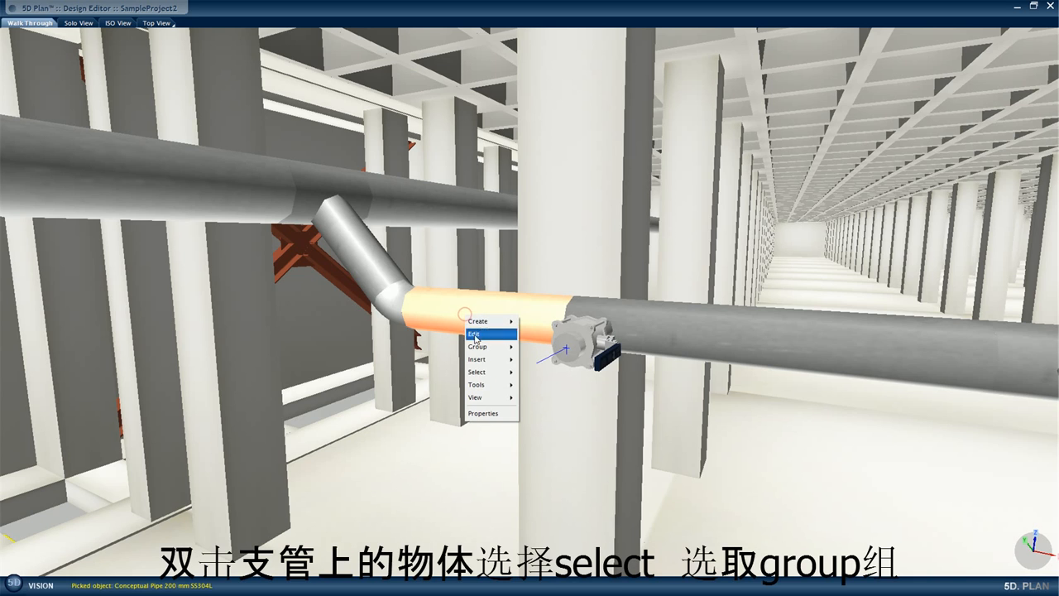
{"action": "mouse_move", "coordinate": [489, 373]}
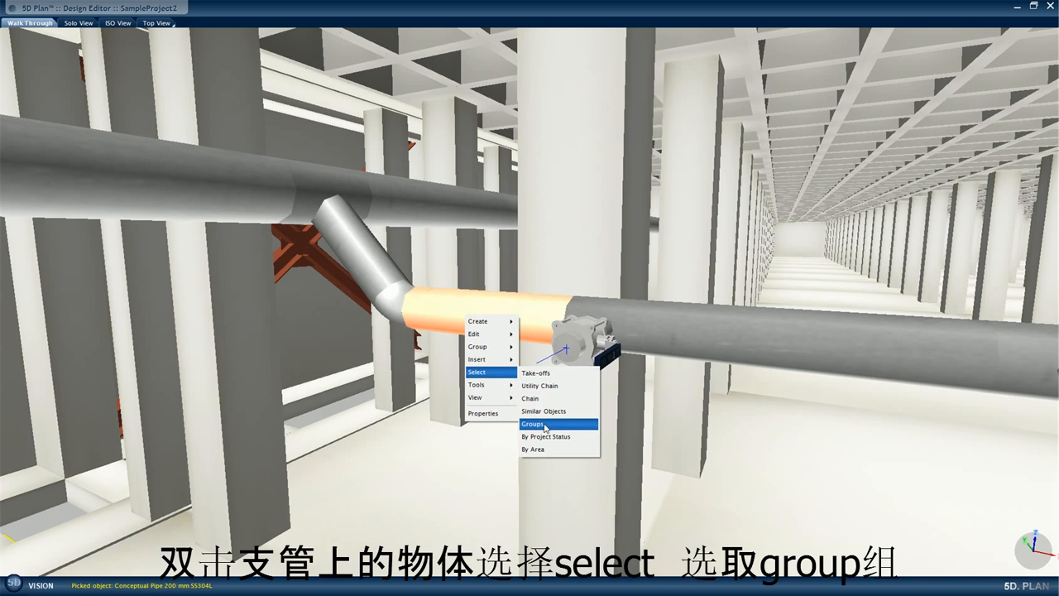
{"action": "left_click", "coordinate": [545, 425]}
{"action": "left_click", "coordinate": [207, 298]}
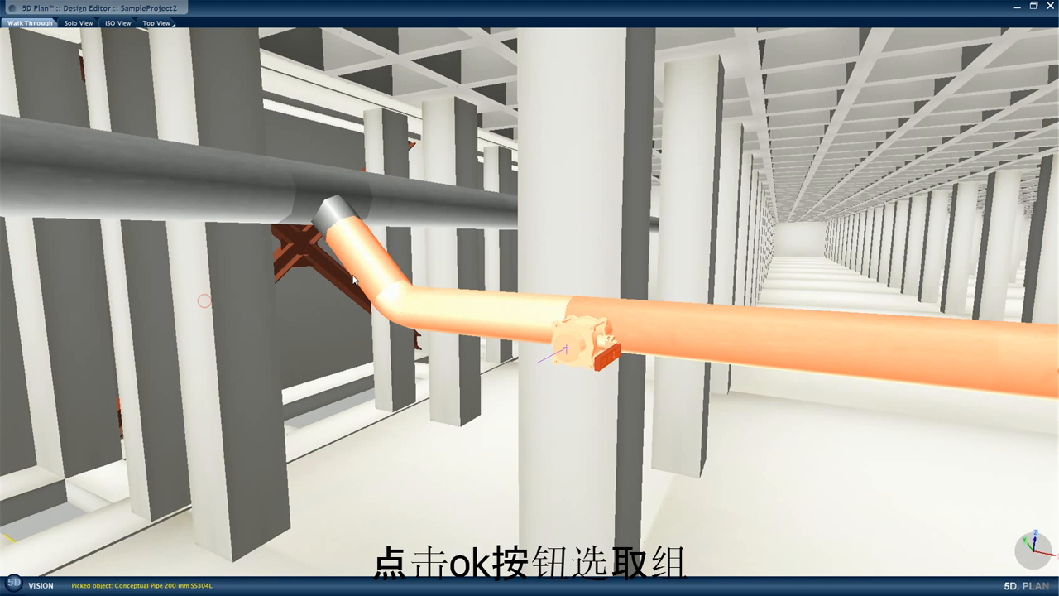
{"action": "left_click", "coordinate": [326, 177], "text": "ctrl"}
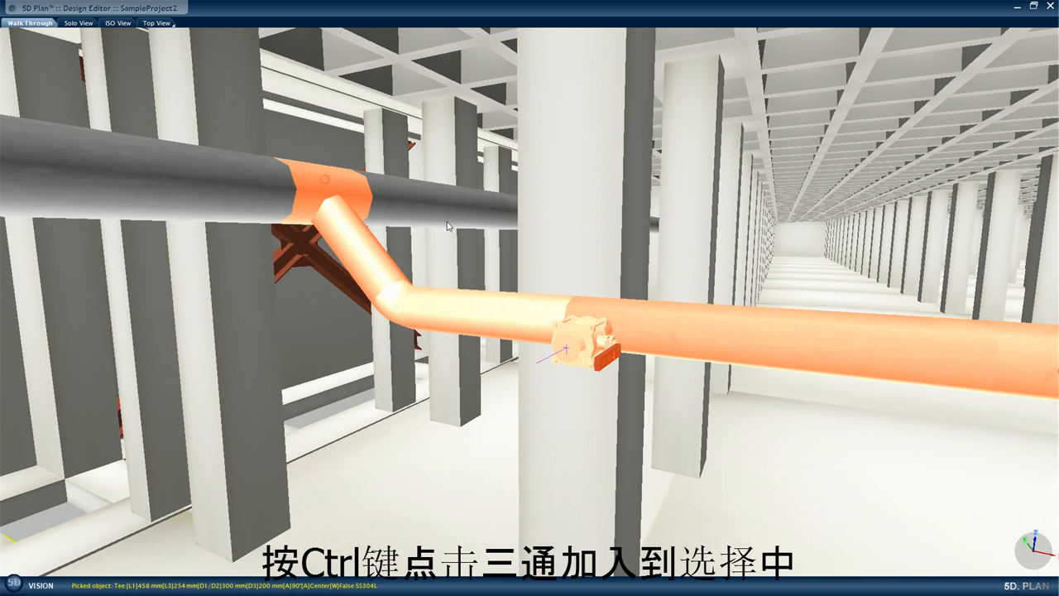
Step: Start an array copy on pipe with a 7.2 m offset, using the tee as component and the 300 mm SS304L main pipe as pipe
{"action": "right_click", "coordinate": [592, 332]}
{"action": "mouse_move", "coordinate": [596, 346]}
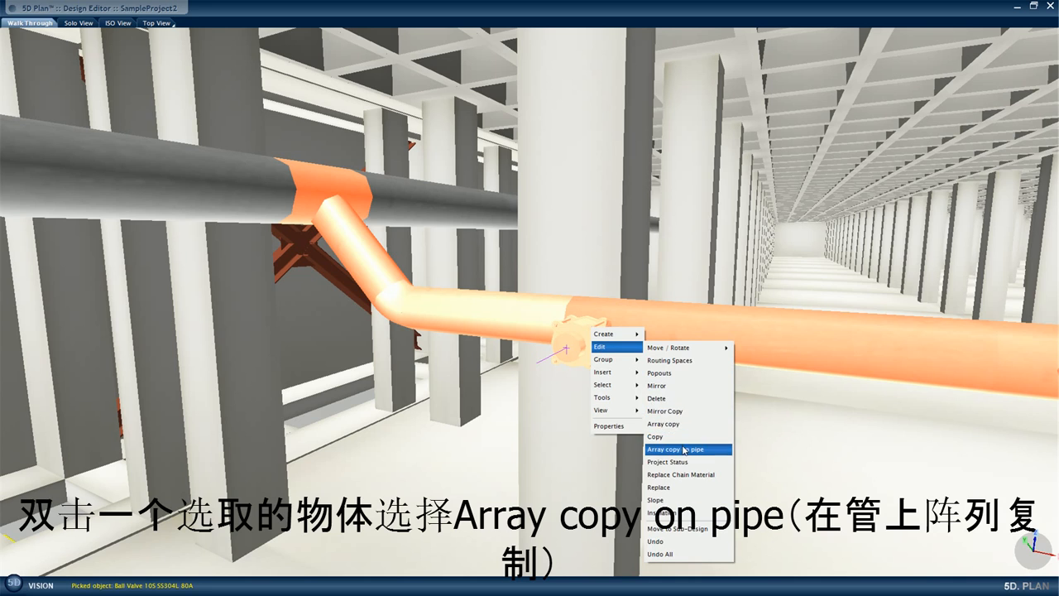
{"action": "left_click", "coordinate": [684, 450]}
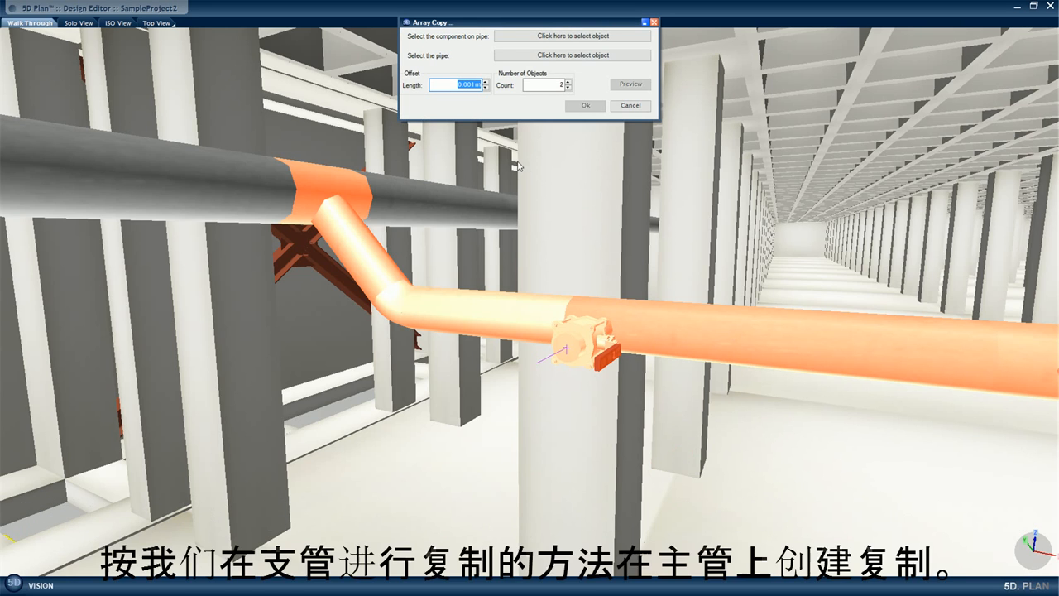
{"action": "type", "text": "7.2"}
{"action": "left_click", "coordinate": [547, 37]}
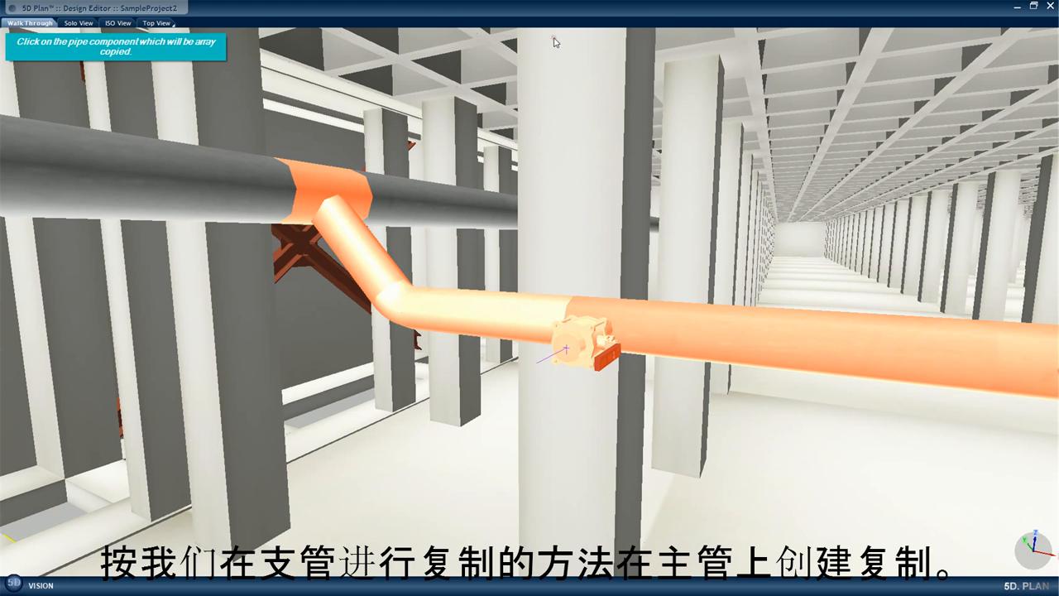
{"action": "left_click", "coordinate": [321, 190]}
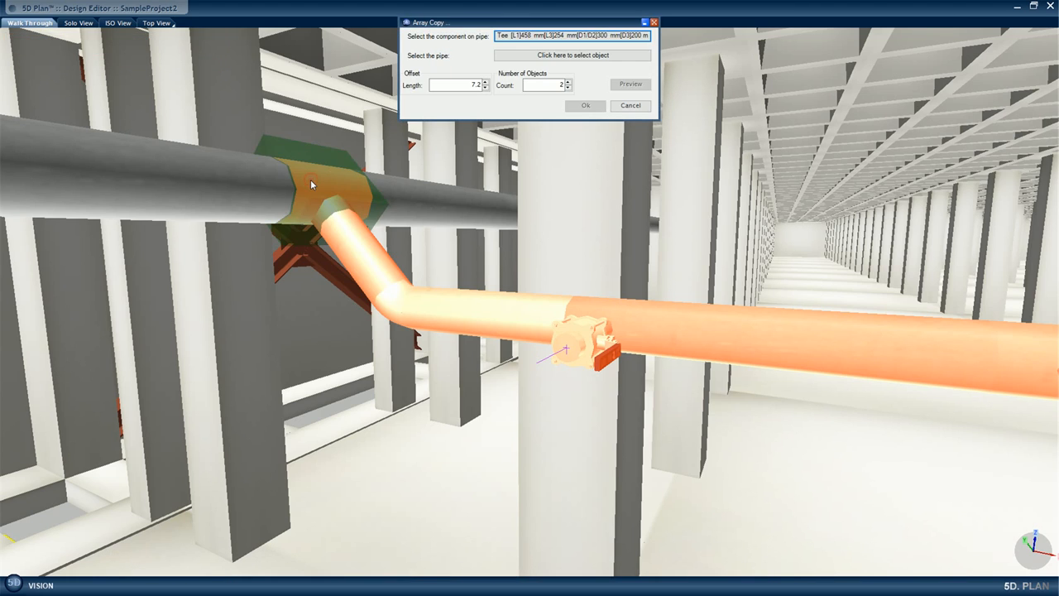
{"action": "left_click", "coordinate": [573, 55]}
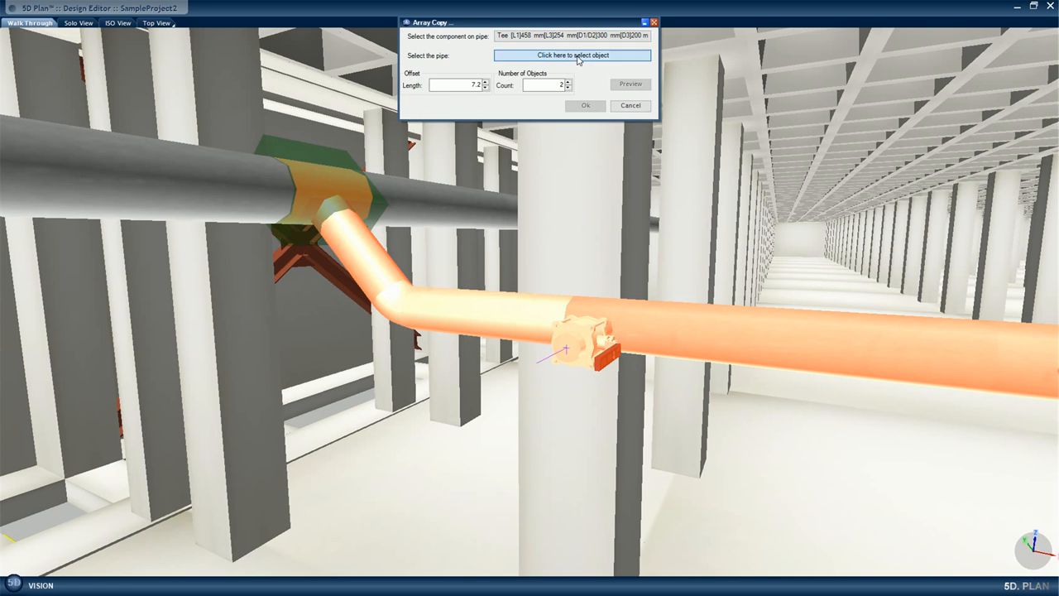
{"action": "left_click", "coordinate": [472, 203]}
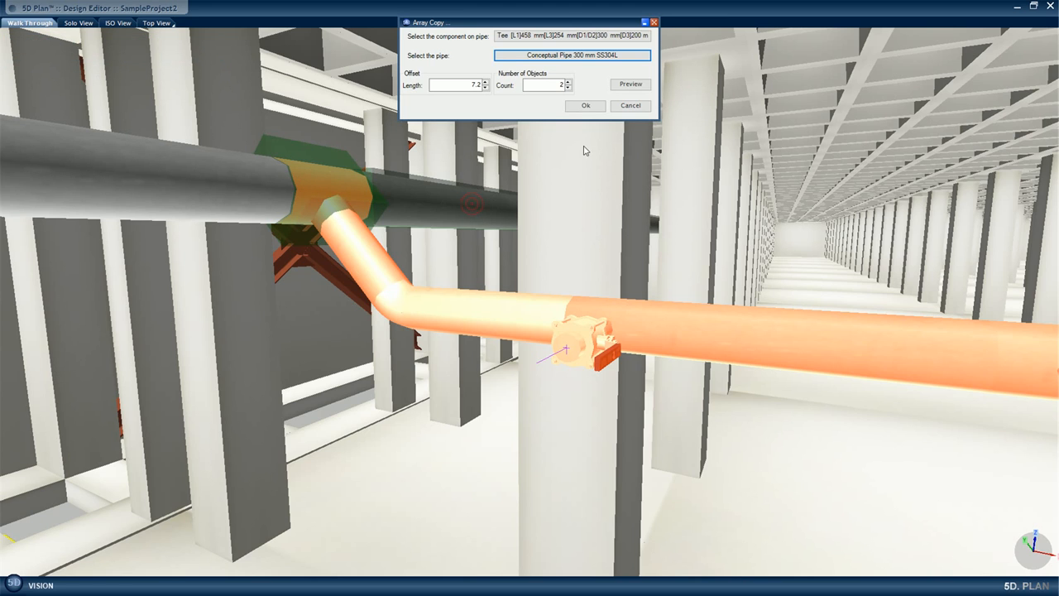
Step: Set the number of objects to 10, reverse the offset to -7.2 m, preview the branch copies and confirm the array copy
{"action": "left_click", "coordinate": [561, 85]}
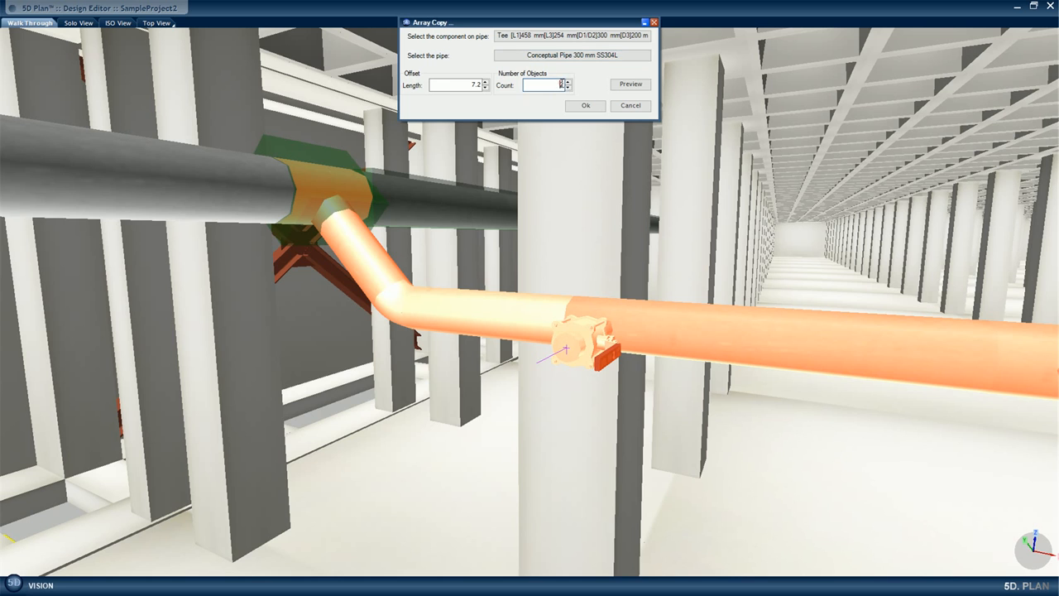
{"action": "type", "text": "10"}
{"action": "left_click", "coordinate": [629, 84]}
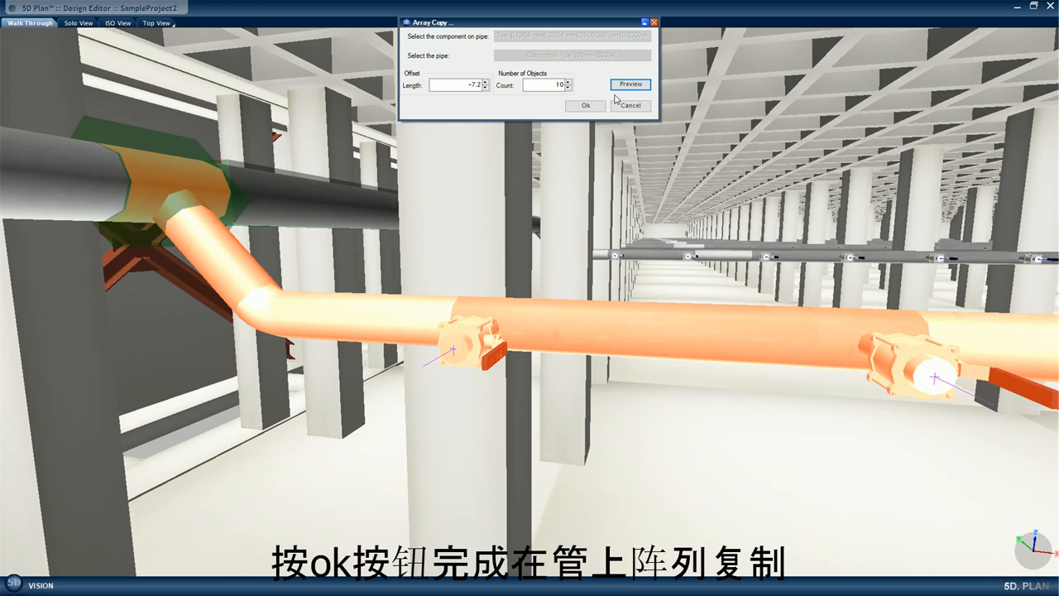
{"action": "left_click", "coordinate": [586, 106]}
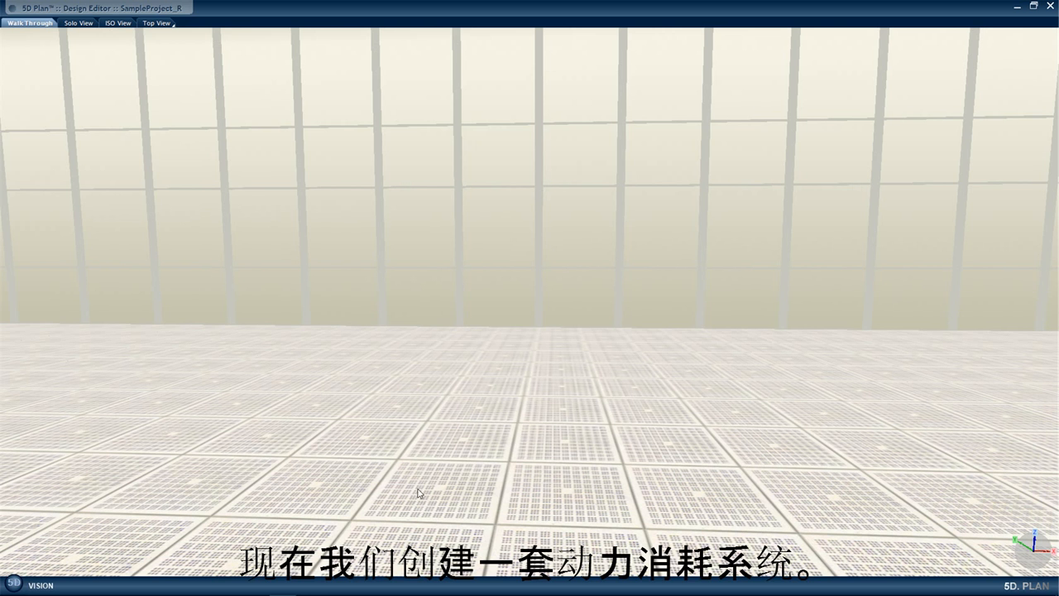
Step: Insert the Novellus Vector from the Systems of FAB library (Process Main Tools, CVD, Novellus) on a perforated floor tile
{"action": "left_click", "coordinate": [365, 442]}
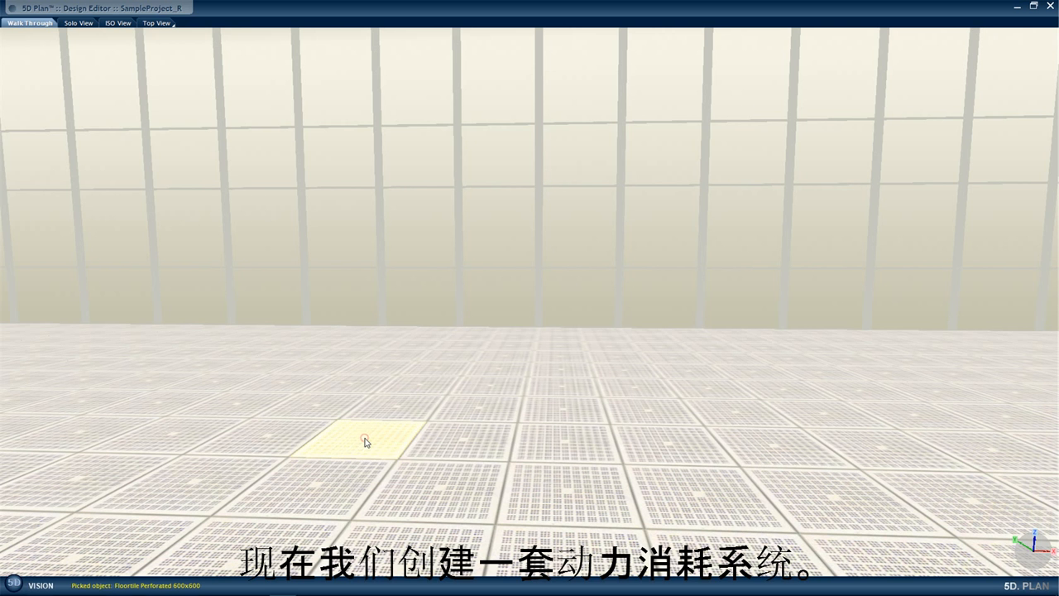
{"action": "right_click", "coordinate": [365, 442]}
{"action": "mouse_move", "coordinate": [382, 487]}
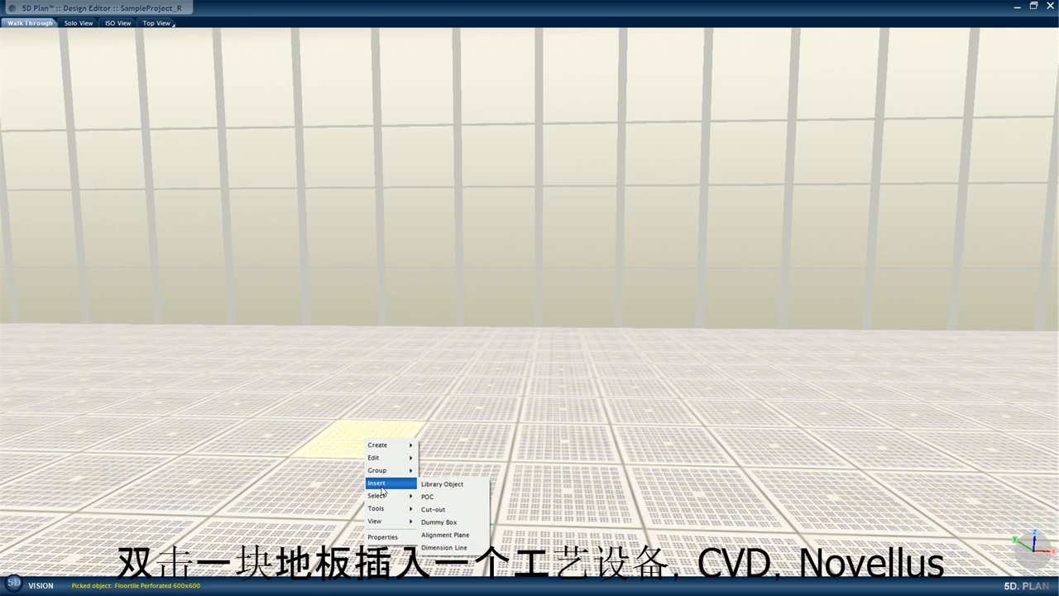
{"action": "left_click", "coordinate": [434, 484]}
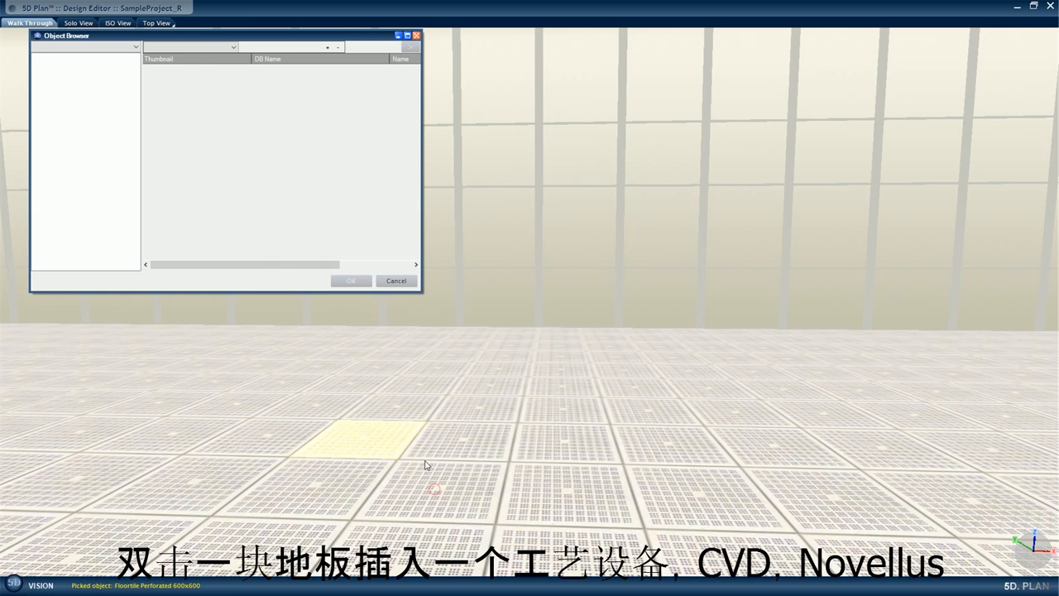
{"action": "left_click", "coordinate": [136, 48]}
{"action": "left_click", "coordinate": [117, 78]}
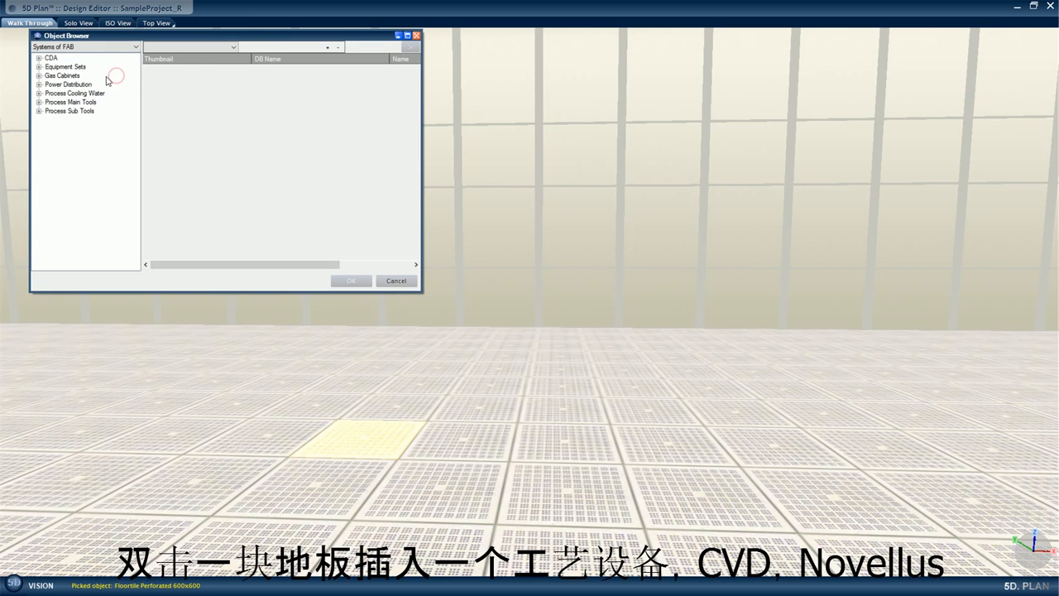
{"action": "left_click", "coordinate": [39, 101]}
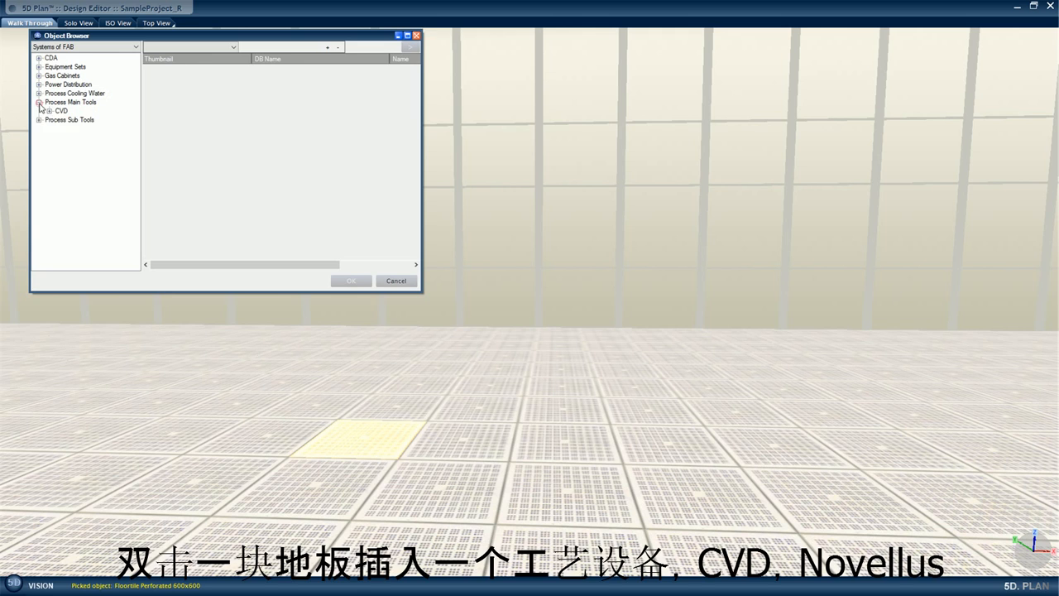
{"action": "left_click", "coordinate": [49, 110]}
{"action": "left_click", "coordinate": [76, 120]}
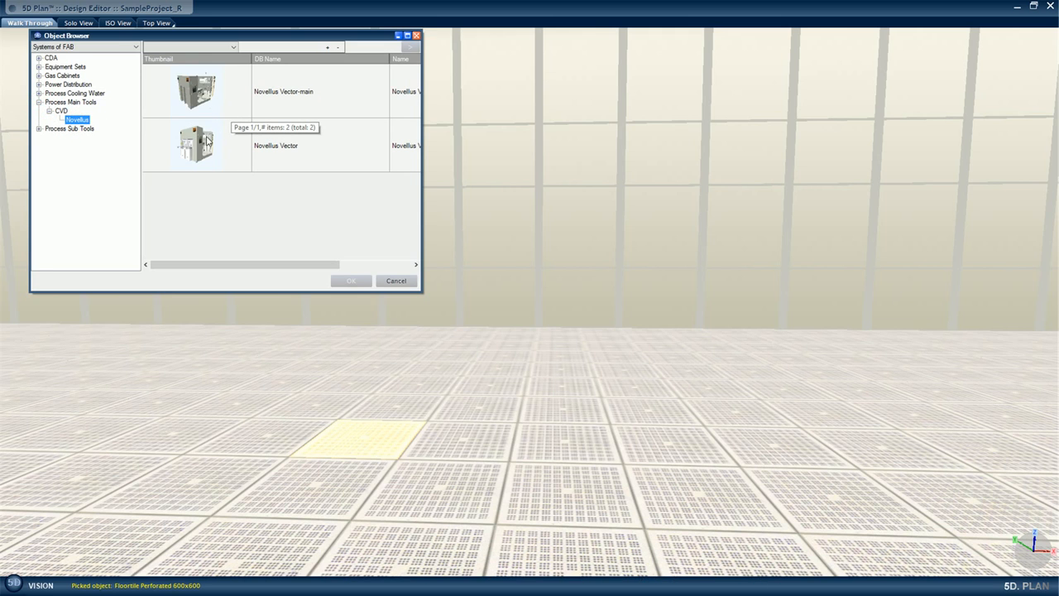
{"action": "left_click", "coordinate": [207, 142]}
{"action": "left_click", "coordinate": [351, 281]}
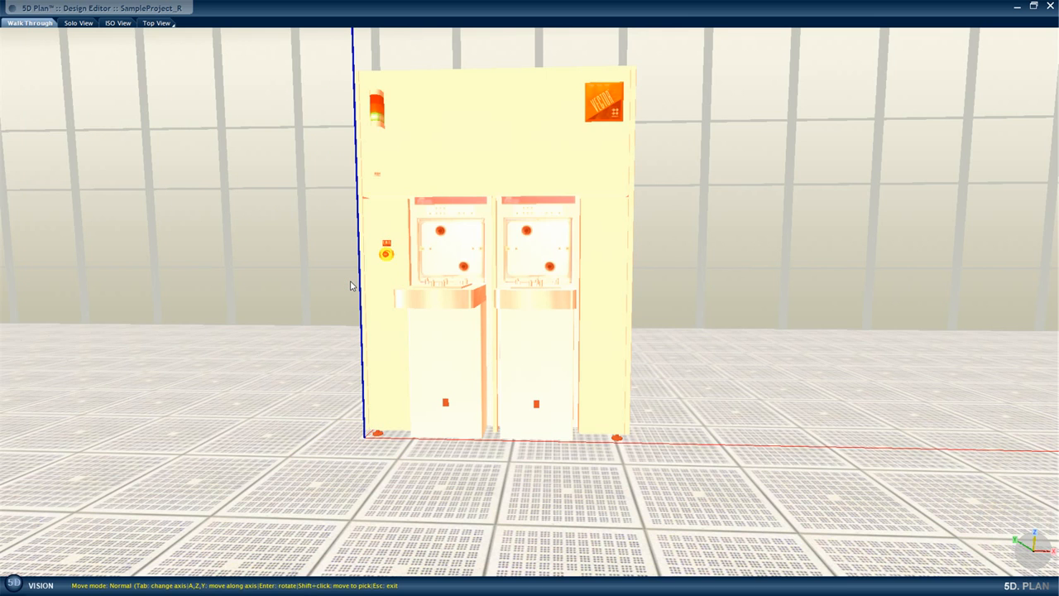
Step: Move the inserted Novellus Vector sideways along the X axis and forward along the Y axis, and finish the placement
{"action": "key", "text": "Tab"}
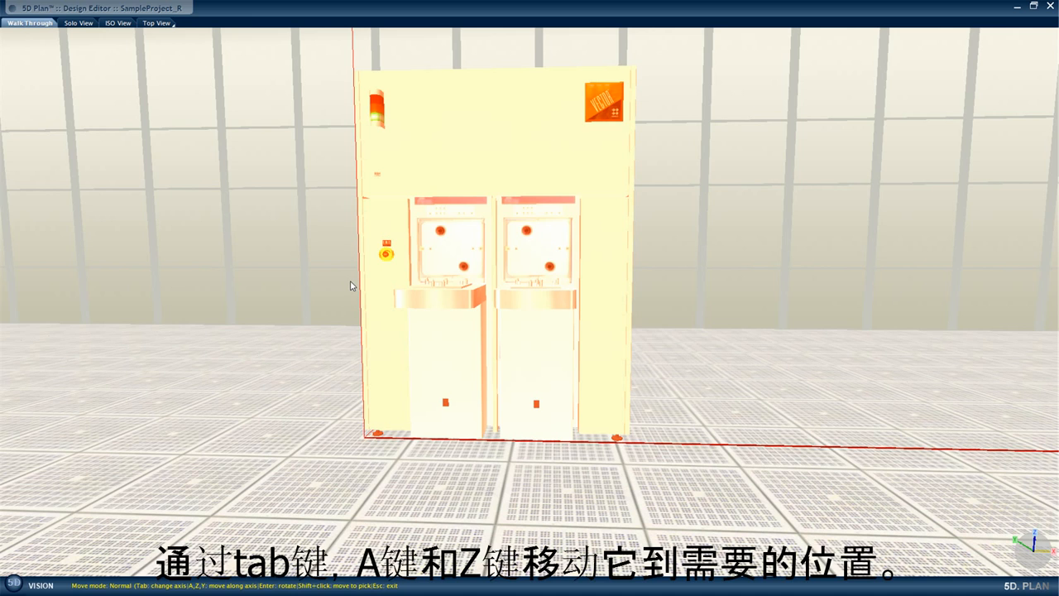
{"action": "key", "text": "a"}
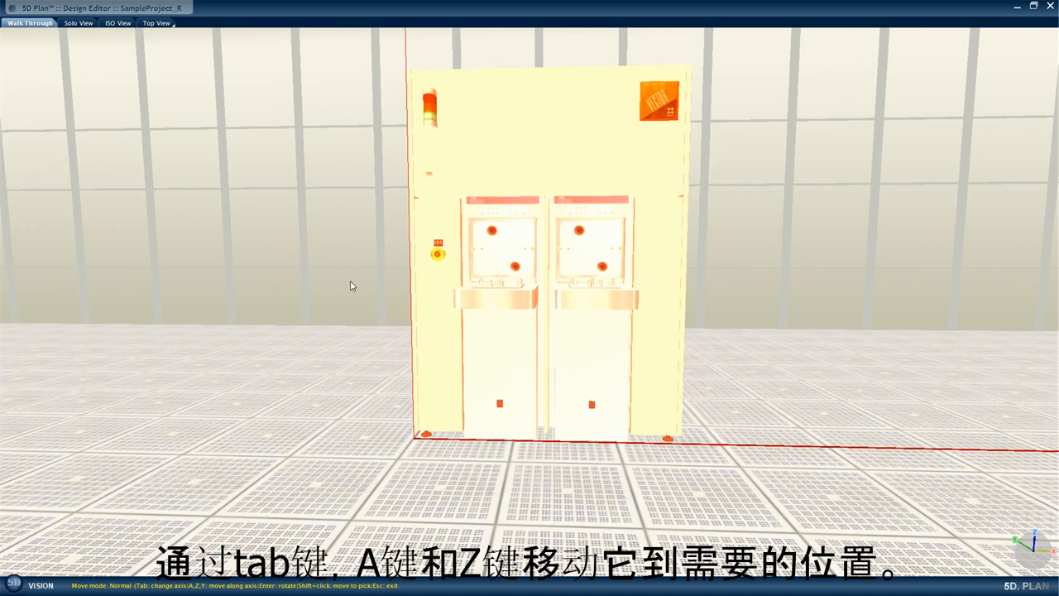
{"action": "key", "text": "a"}
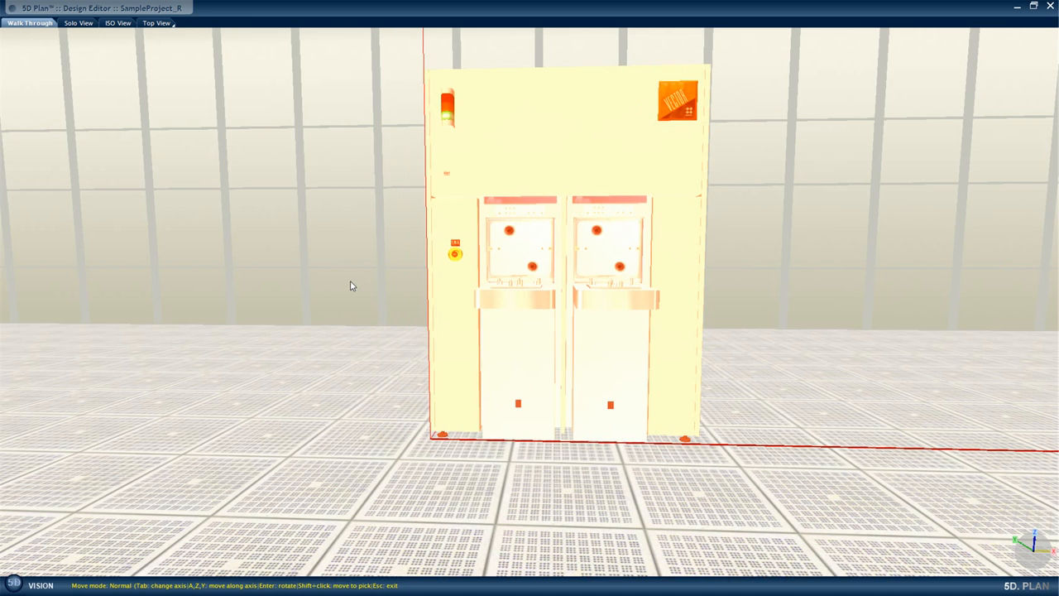
{"action": "key", "text": "Tab"}
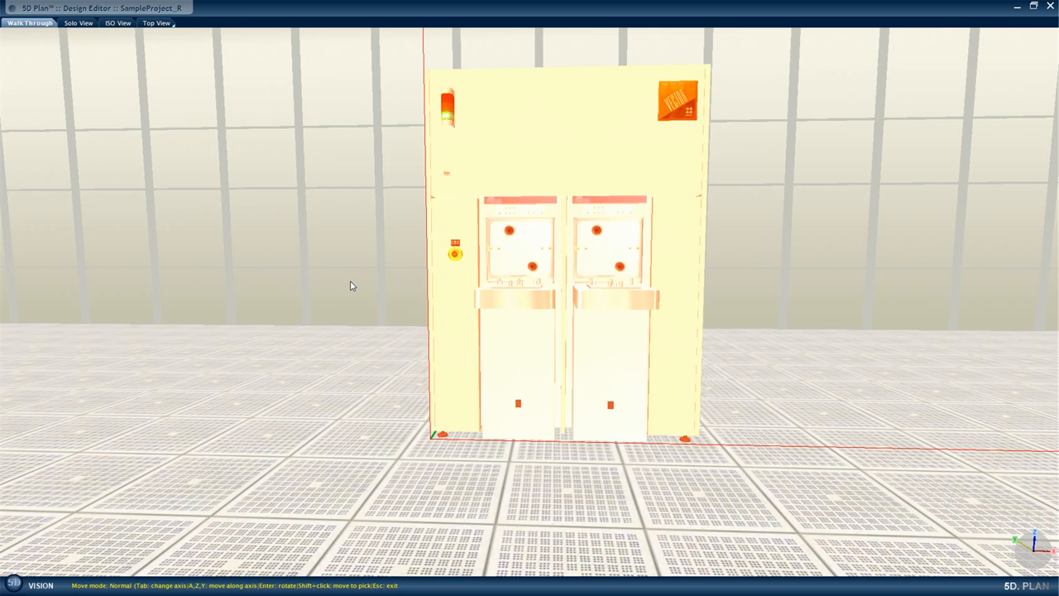
{"action": "key", "text": "a"}
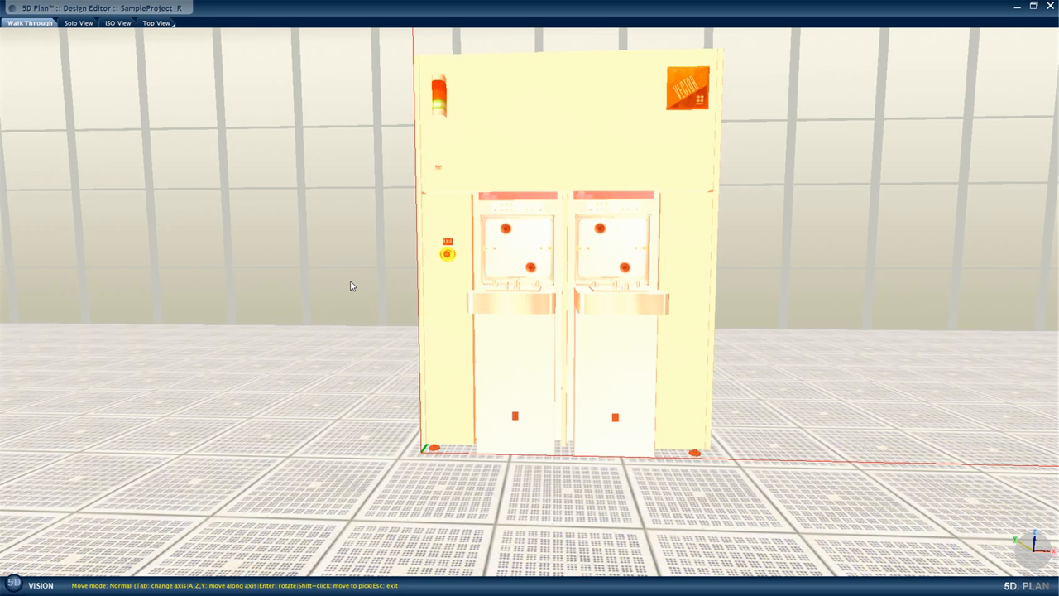
{"action": "key", "text": "a"}
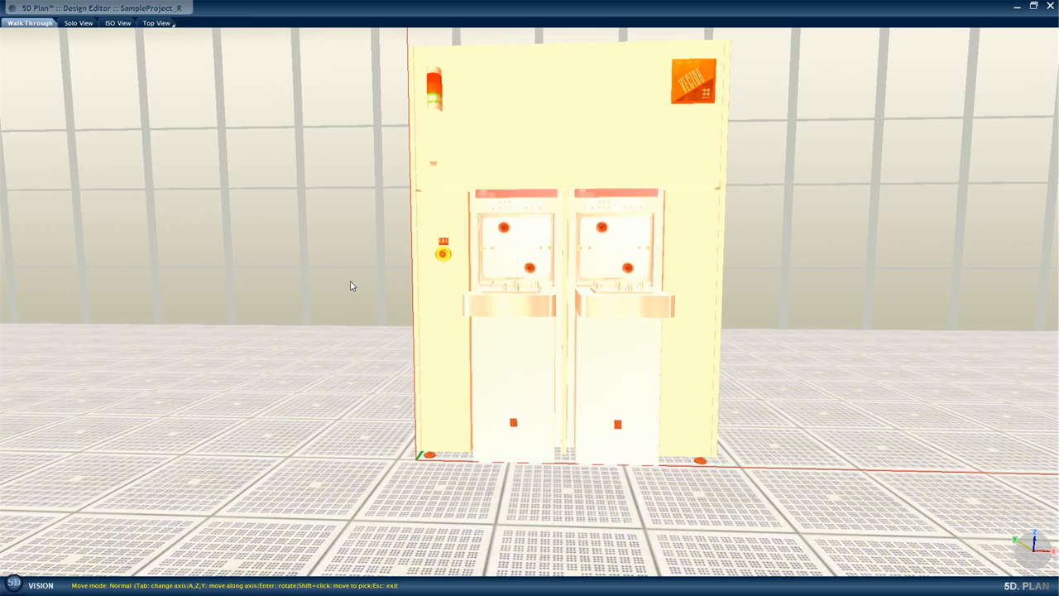
{"action": "key", "text": "Escape"}
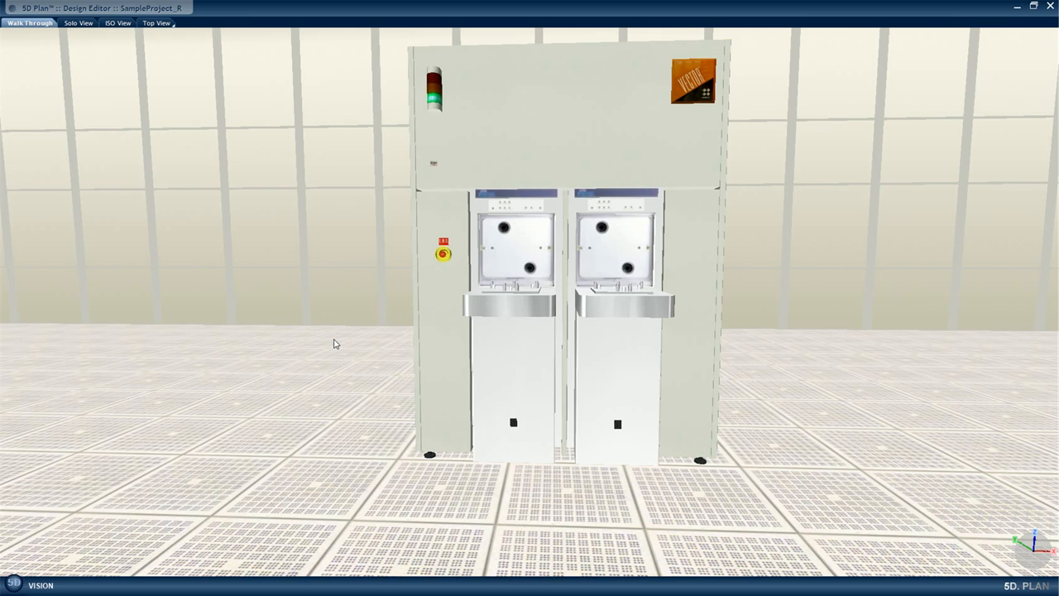
Step: Examine the Novellus Vector's connection points in its properties, checking the PCWS Inlet's nominal size and material
{"action": "double_click", "coordinate": [567, 263]}
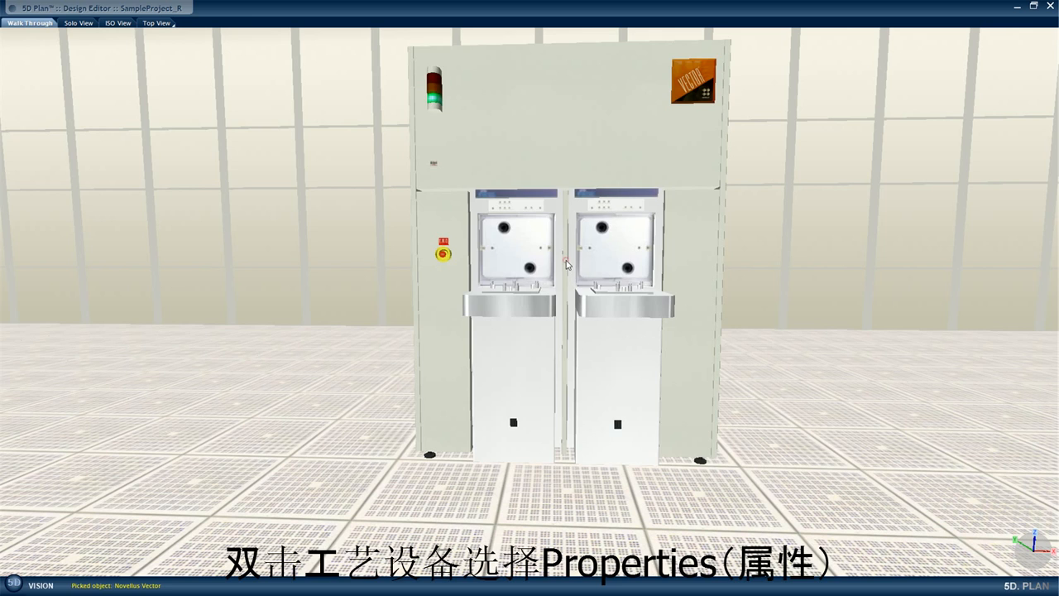
{"action": "left_click", "coordinate": [579, 361]}
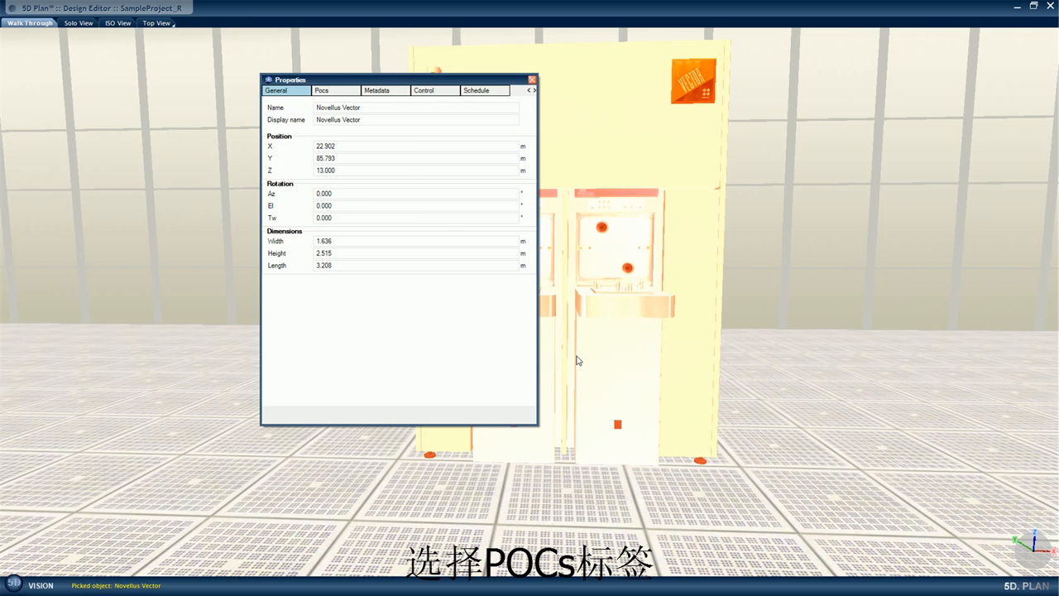
{"action": "left_click", "coordinate": [339, 92]}
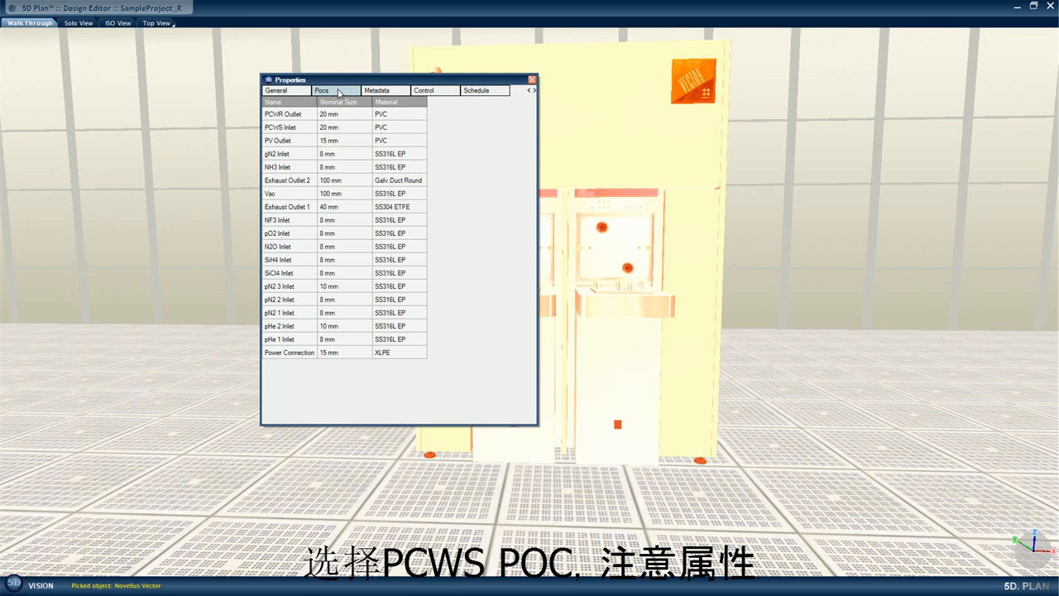
{"action": "left_click", "coordinate": [289, 128]}
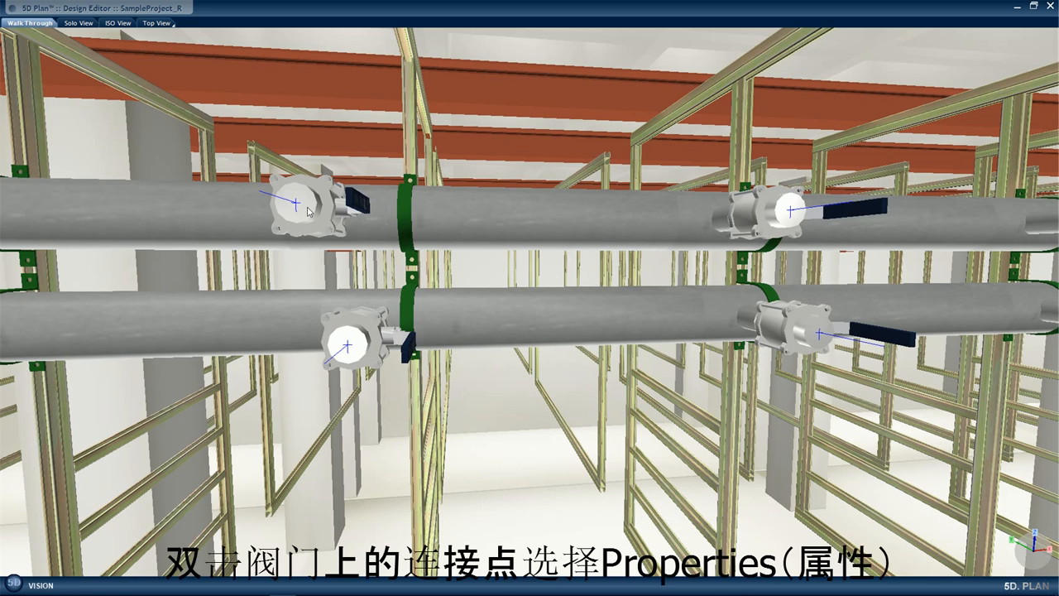
Step: Set the material transition of the 80 mm joint on the upper pipe's near shut-off valve to PVC and close its properties
{"action": "left_click", "coordinate": [309, 211]}
{"action": "double_click", "coordinate": [309, 211]}
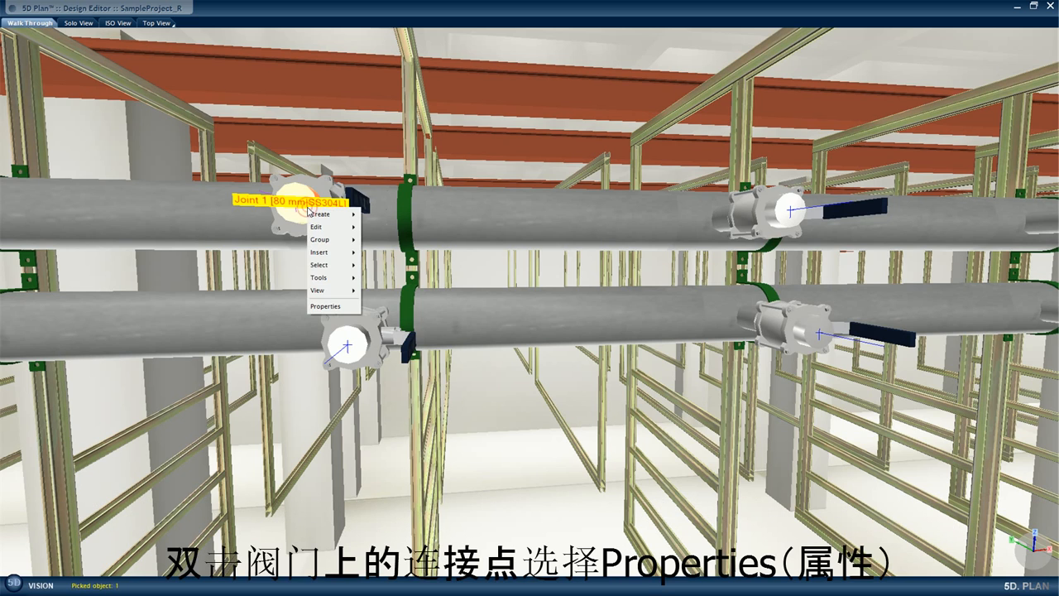
{"action": "left_click", "coordinate": [349, 308]}
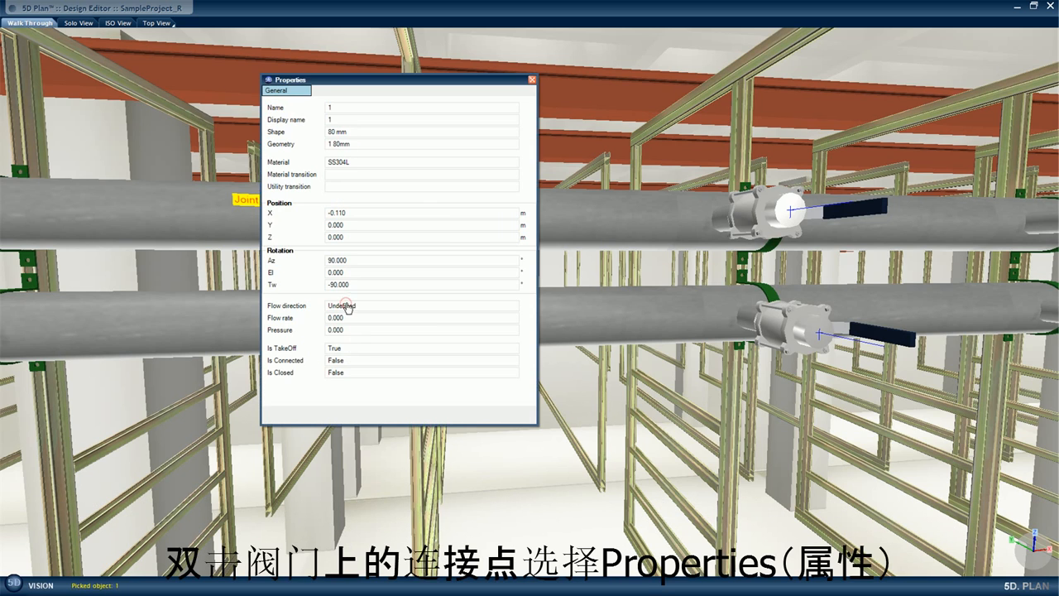
{"action": "left_click", "coordinate": [373, 181]}
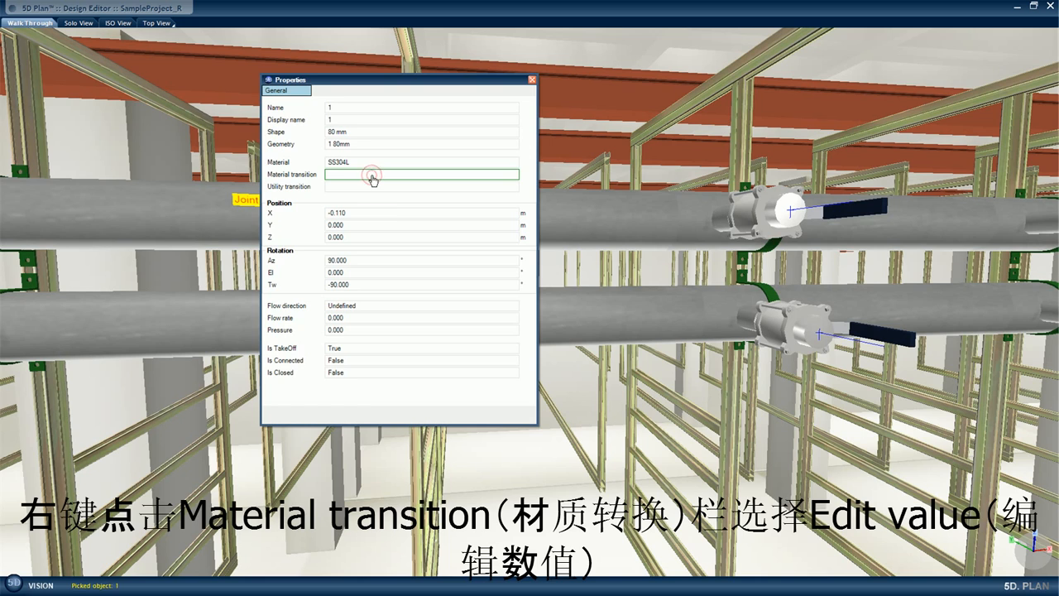
{"action": "right_click", "coordinate": [373, 179]}
{"action": "left_click", "coordinate": [406, 211]}
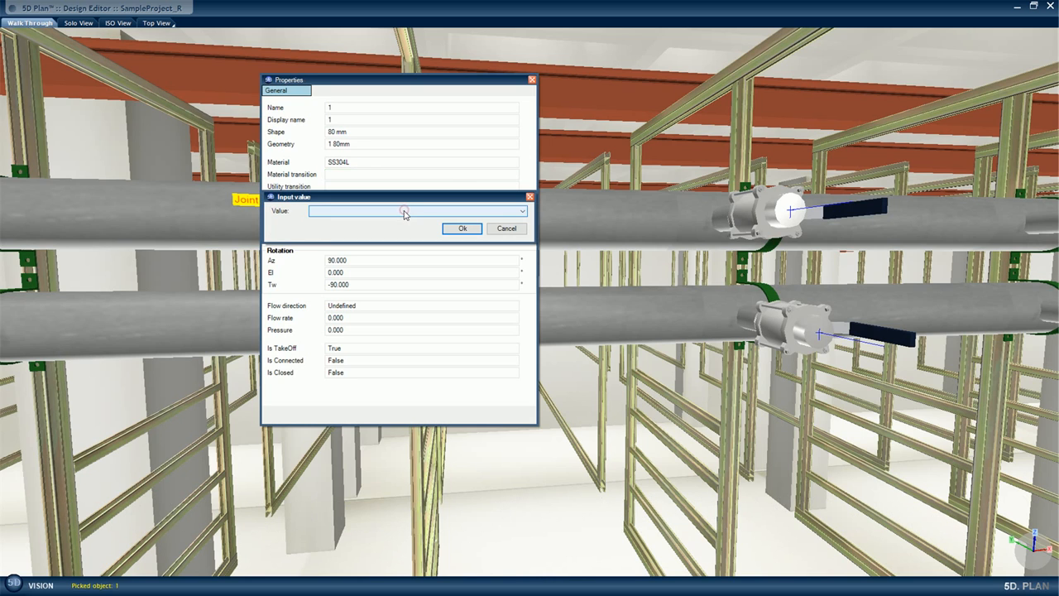
{"action": "left_click", "coordinate": [522, 212]}
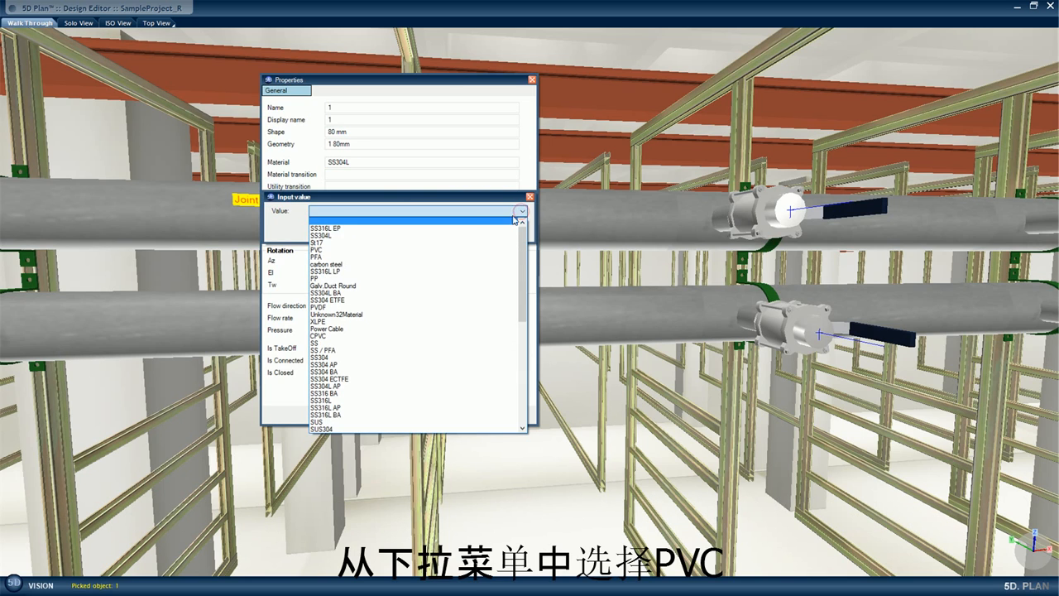
{"action": "left_click", "coordinate": [466, 250]}
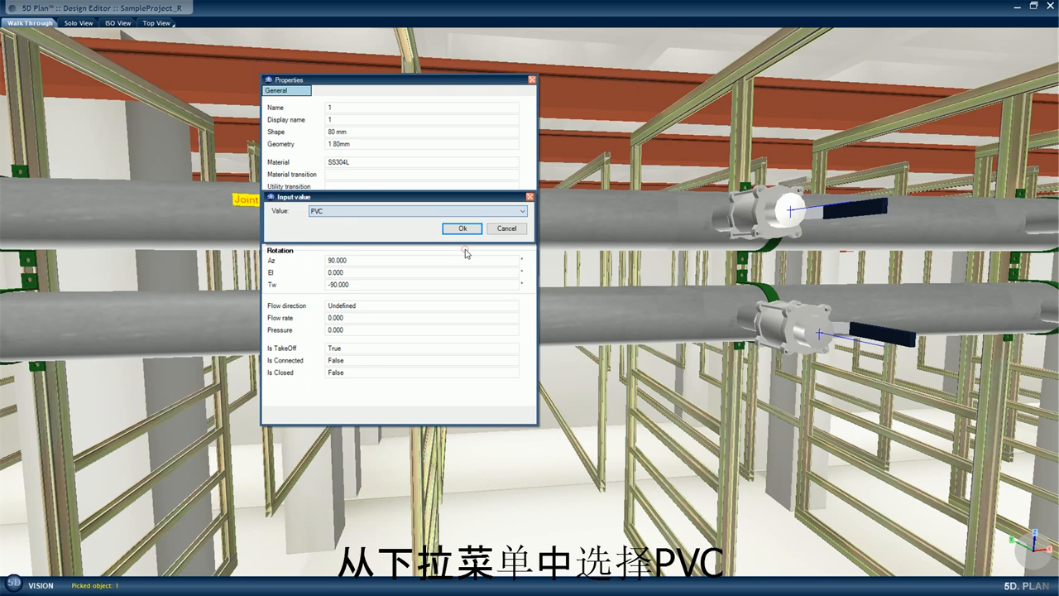
{"action": "left_click", "coordinate": [464, 229]}
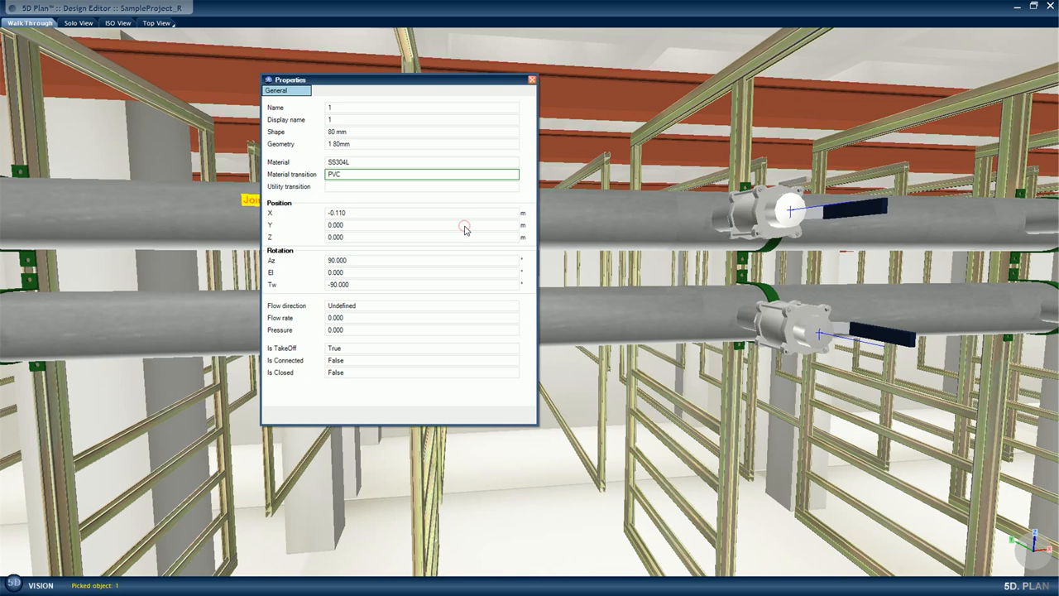
{"action": "left_click", "coordinate": [532, 79]}
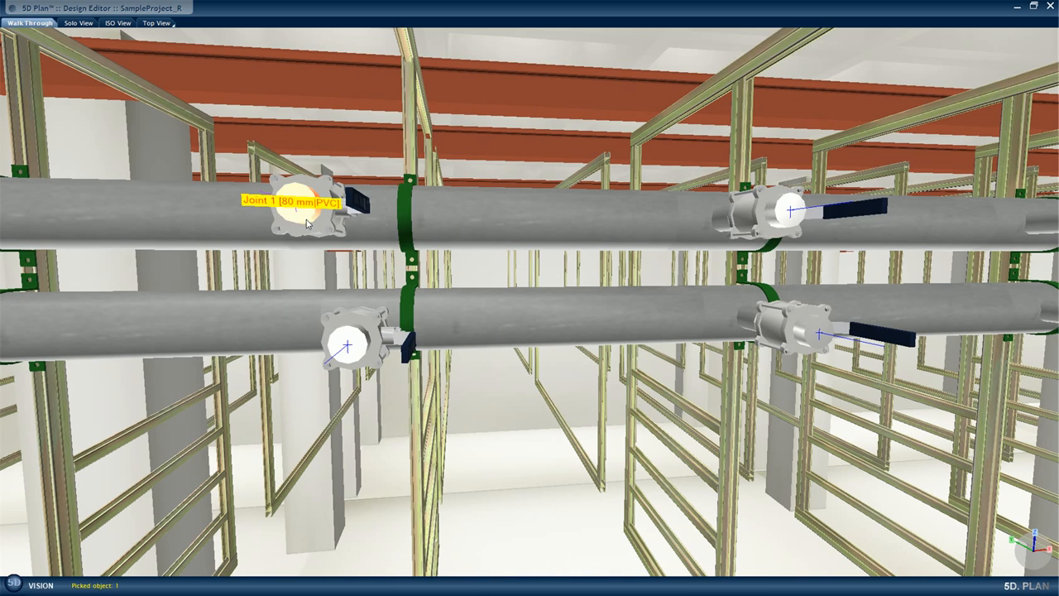
Step: Insert a round 80 mm to 20 mm reducer, 100 mm long, at the PVC valve joint and finish its placement
{"action": "right_click", "coordinate": [299, 212]}
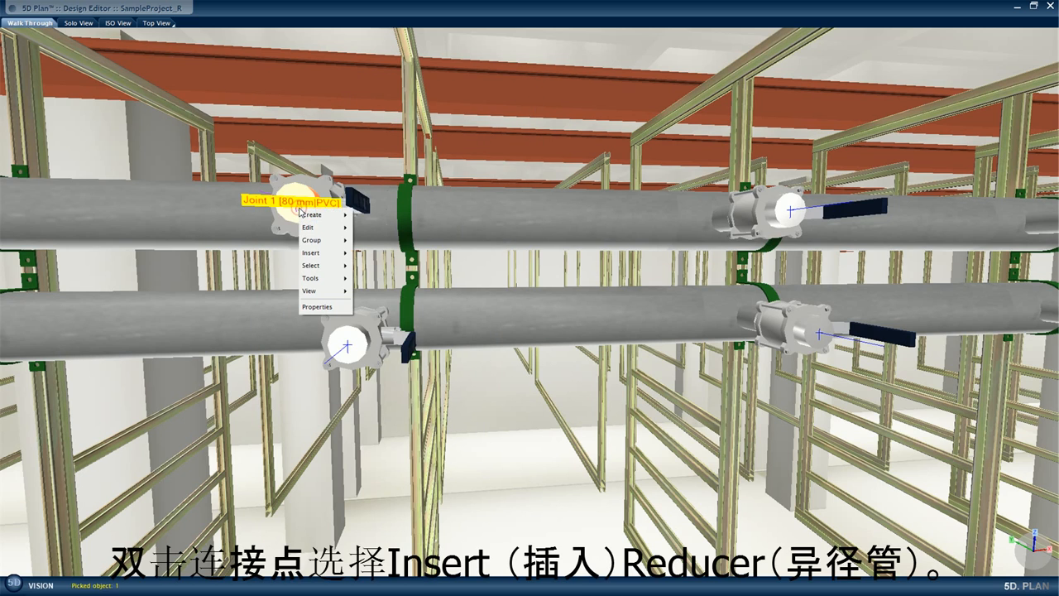
{"action": "mouse_move", "coordinate": [317, 256]}
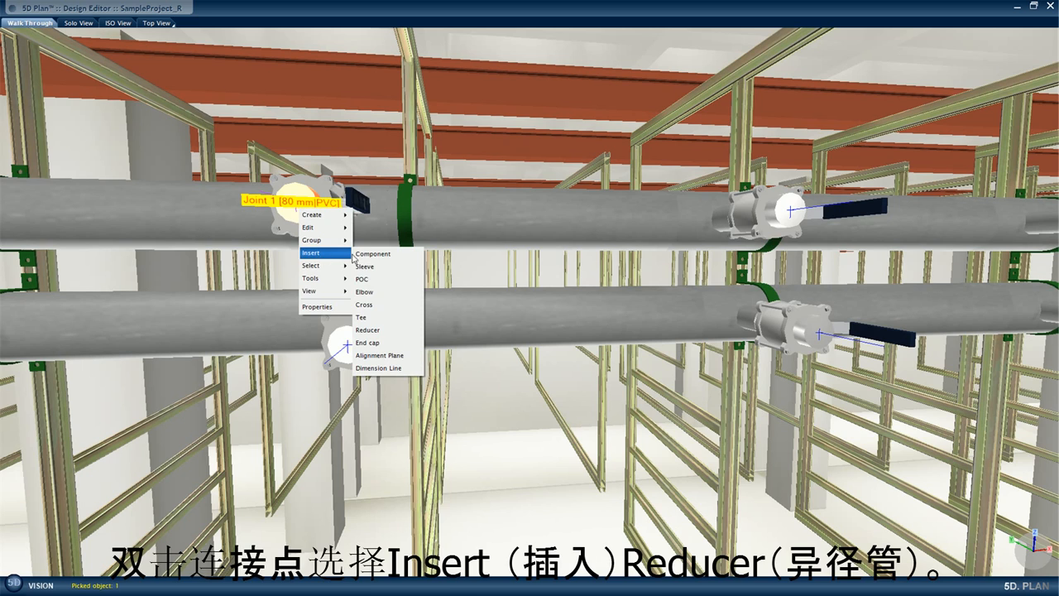
{"action": "left_click", "coordinate": [379, 331]}
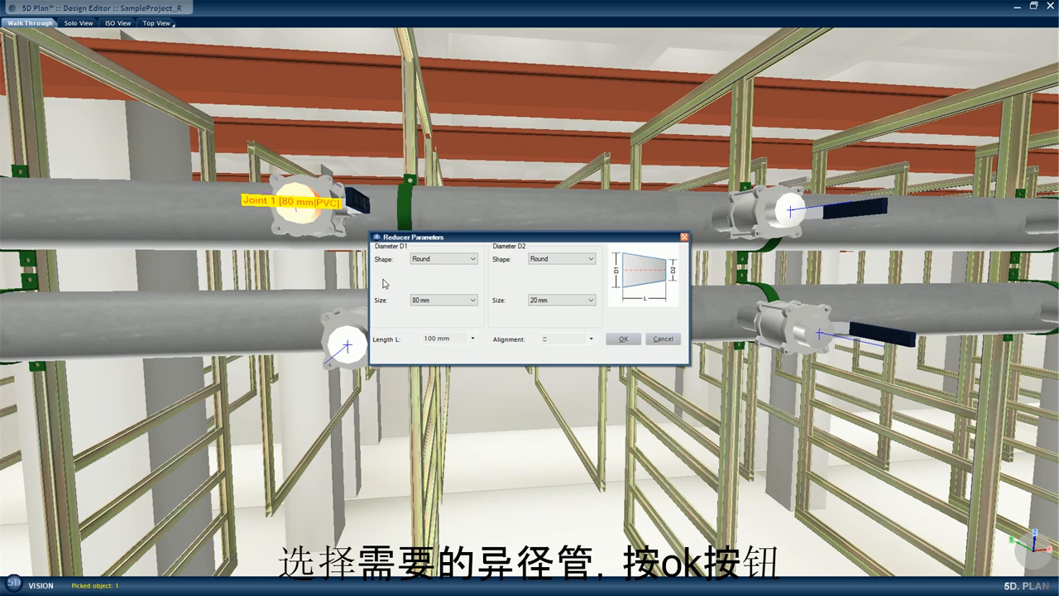
{"action": "left_click", "coordinate": [623, 339]}
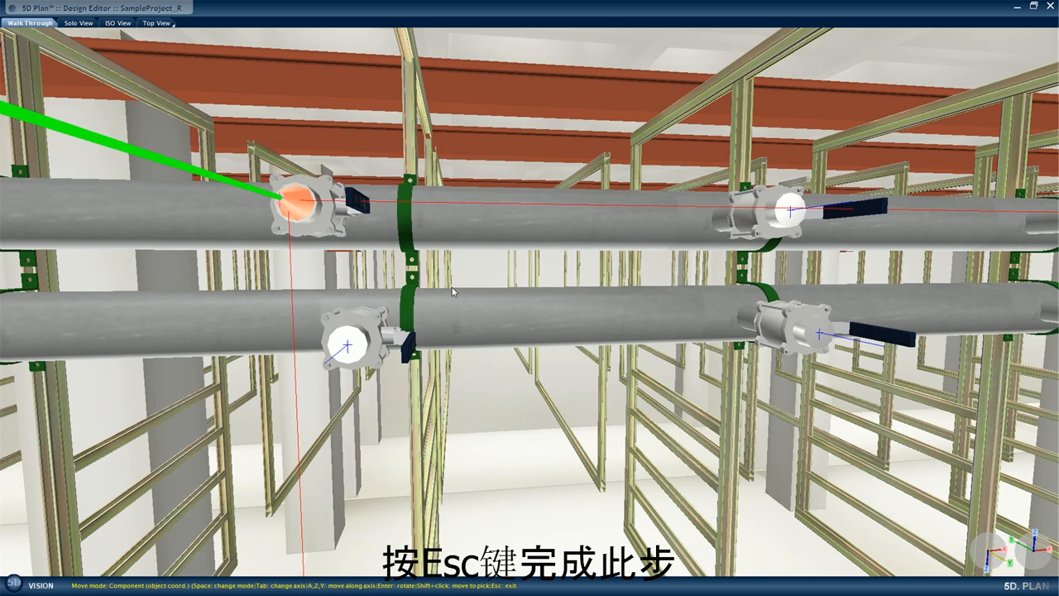
{"action": "key", "text": "Escape"}
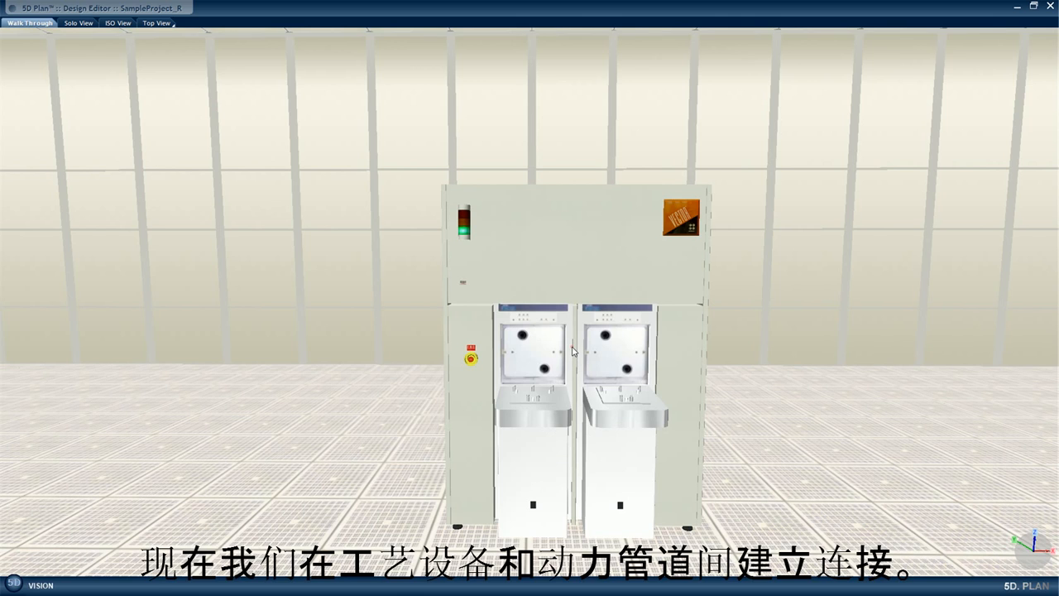
Step: Select the Novellus Vector's PCWS Inlet from the connection points in its properties, displaying the inlet's general properties
{"action": "right_click", "coordinate": [572, 350]}
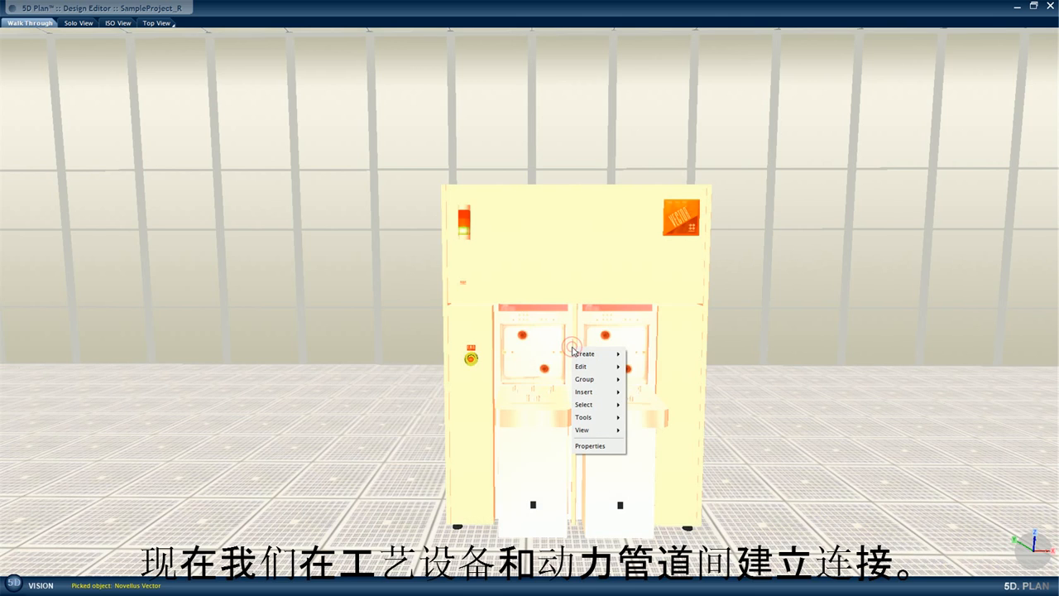
{"action": "left_click", "coordinate": [589, 447]}
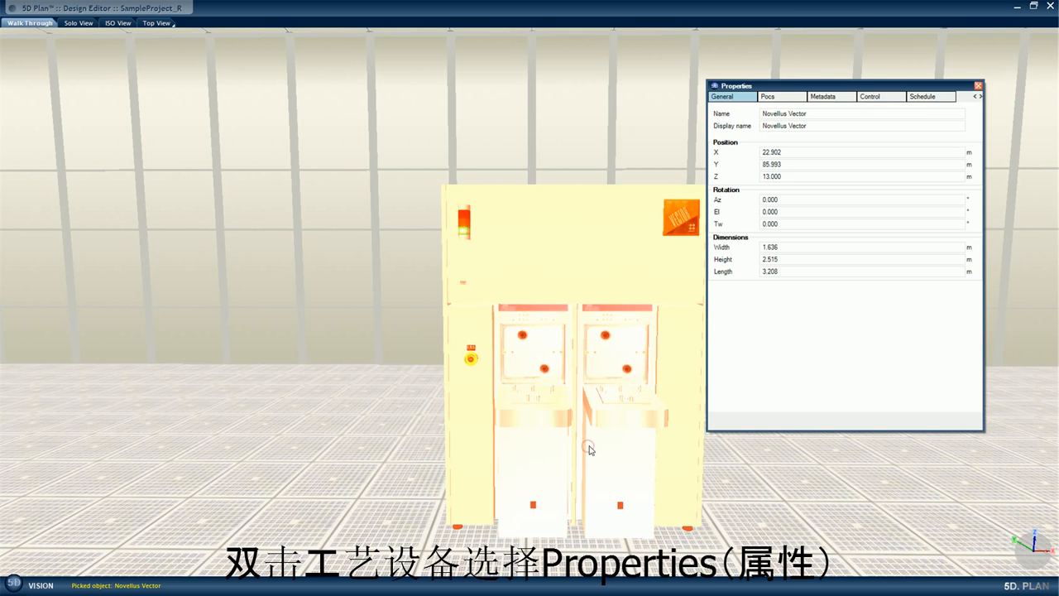
{"action": "left_click", "coordinate": [783, 97]}
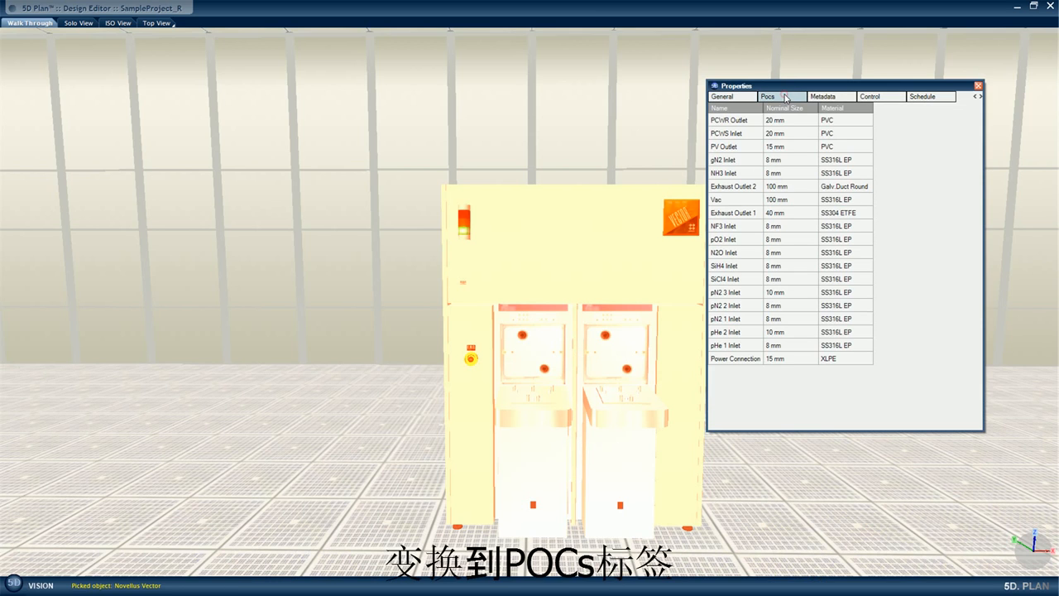
{"action": "left_click", "coordinate": [736, 134]}
{"action": "right_click", "coordinate": [737, 134]}
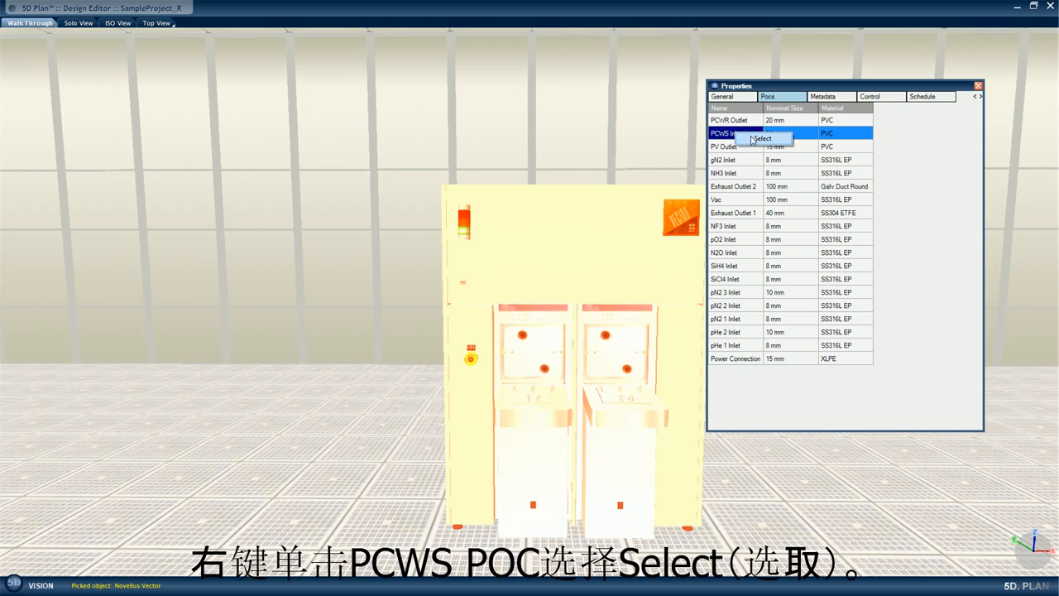
{"action": "left_click", "coordinate": [754, 141]}
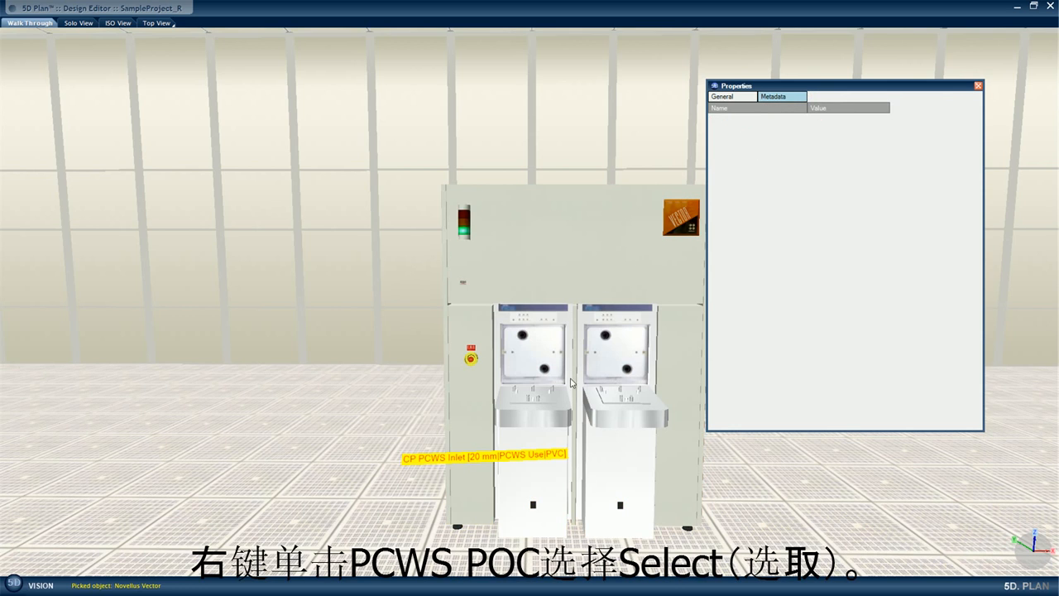
{"action": "left_click", "coordinate": [736, 96]}
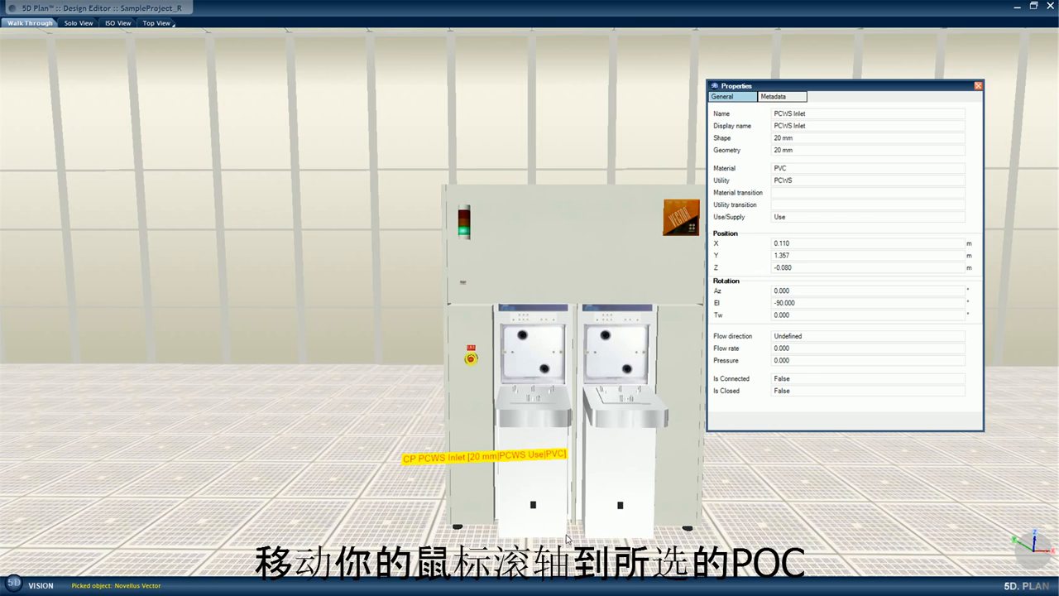
{"action": "scroll", "coordinate": [569, 538], "scroll_direction": "up", "scroll_amount": 5}
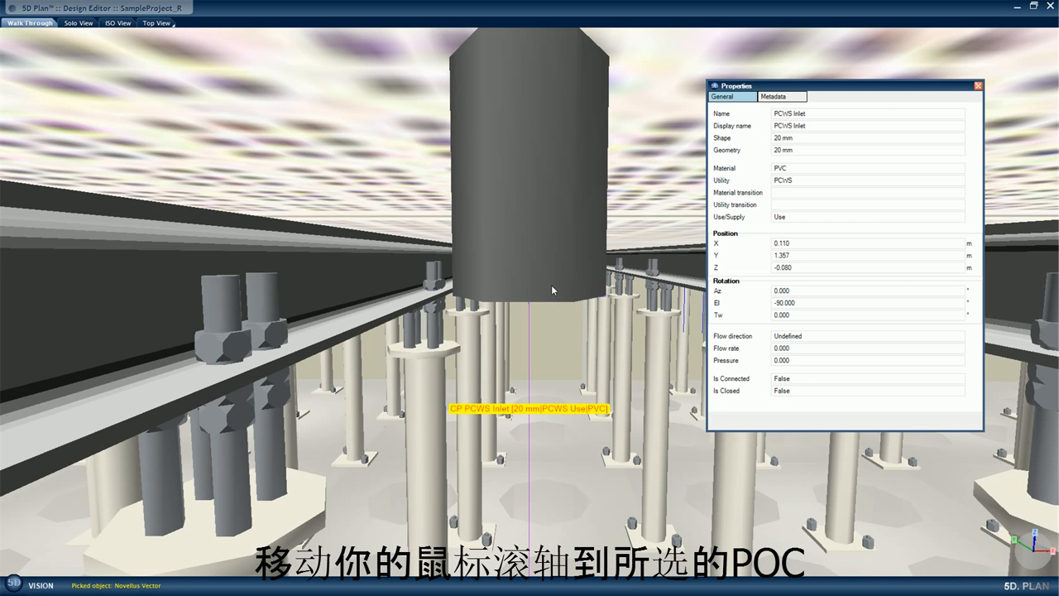
Step: Create a connection from the PCWS Inlet, running its vertical pipe down to the guide's first bend and shortening it to end above the branch pipes
{"action": "double_click", "coordinate": [533, 303]}
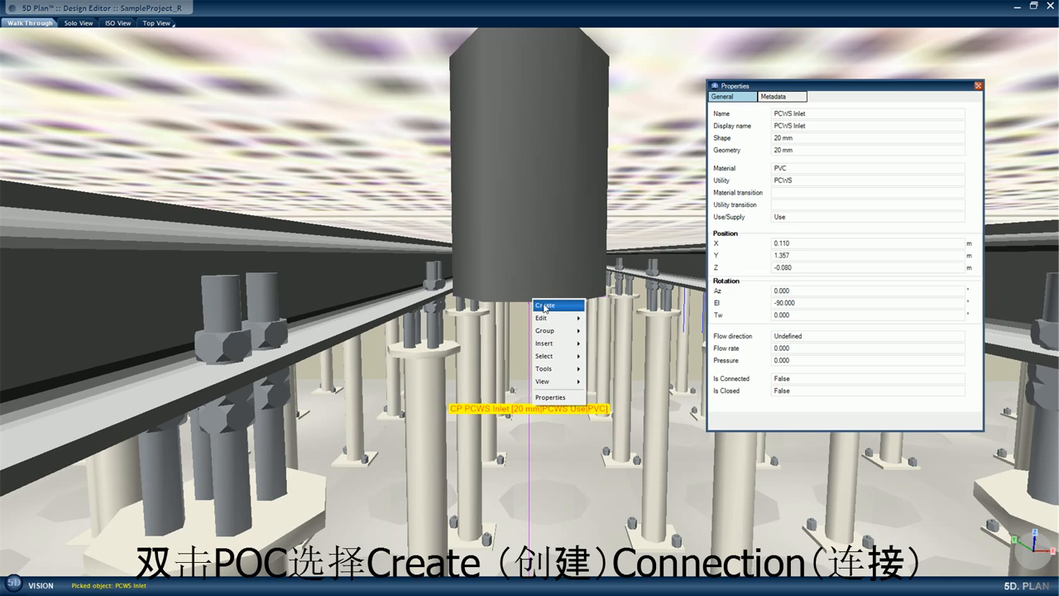
{"action": "mouse_move", "coordinate": [571, 306]}
{"action": "left_click", "coordinate": [605, 306]}
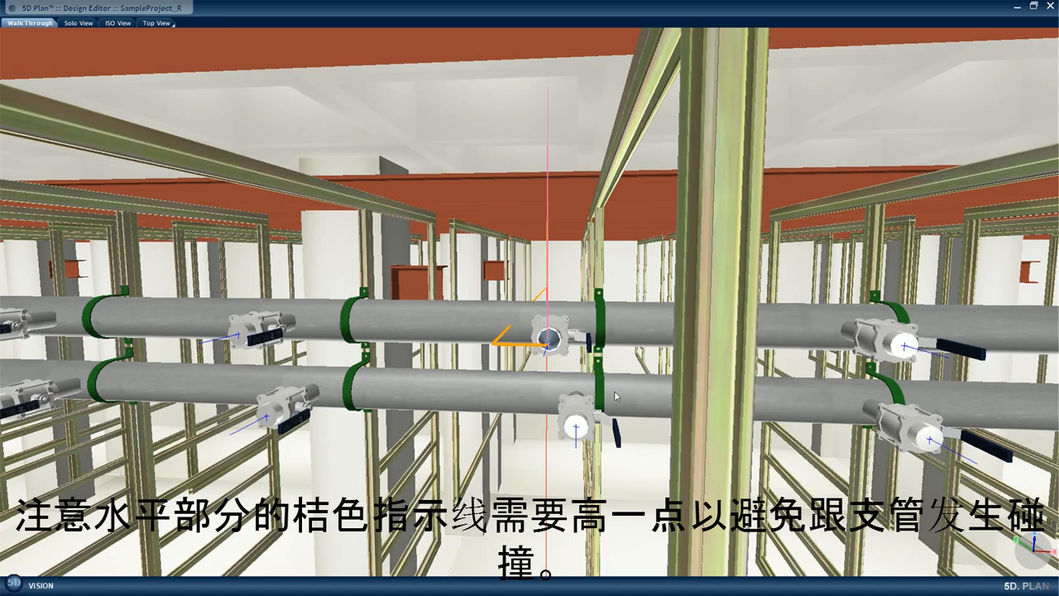
{"action": "left_click_drag", "start_coordinate": [615, 420], "coordinate": [620, 403]}
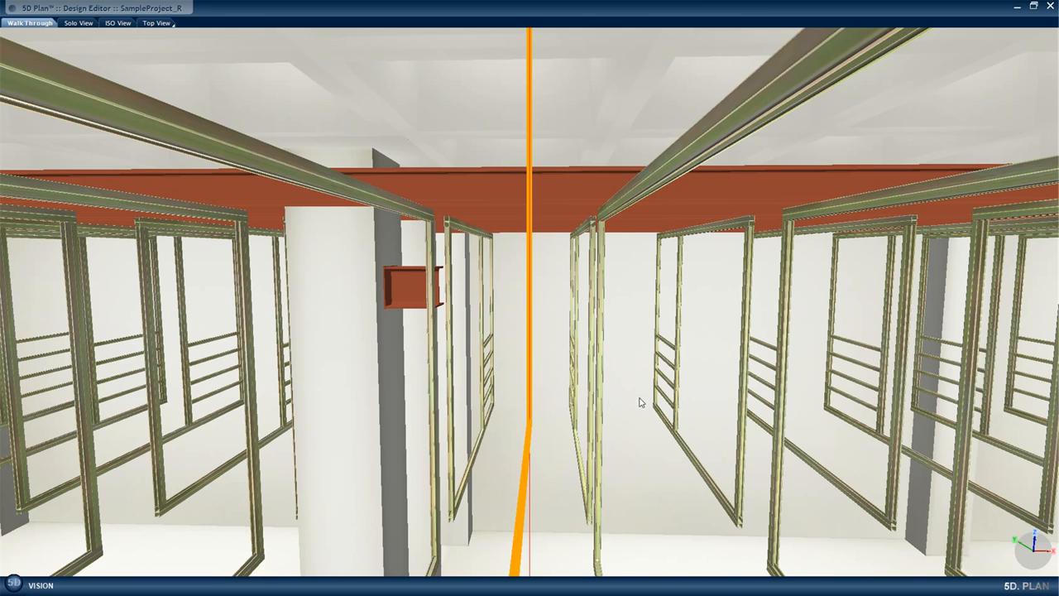
{"action": "left_click", "coordinate": [641, 402]}
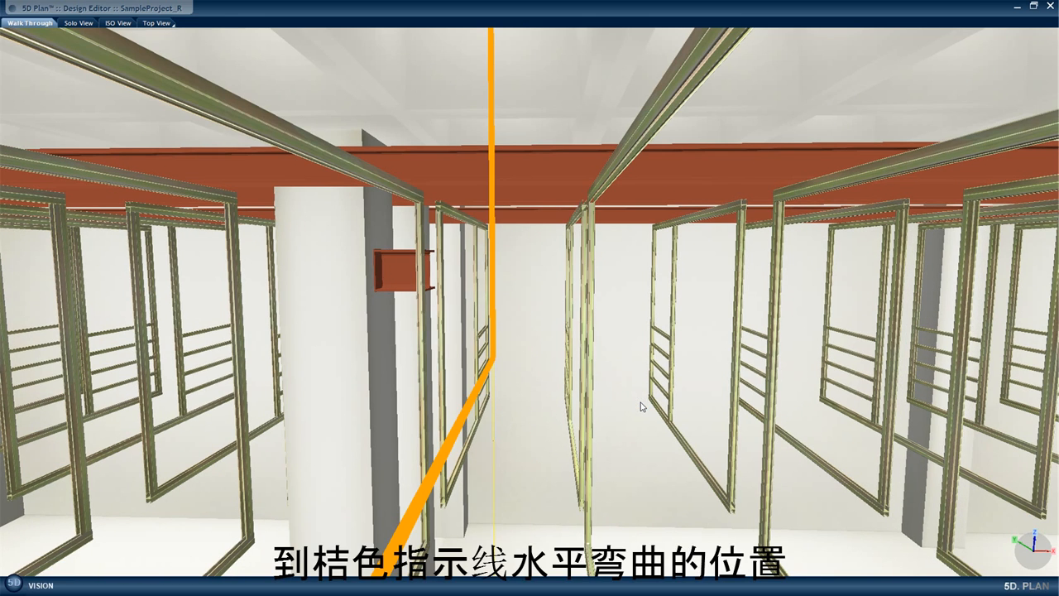
{"action": "key", "text": "s"}
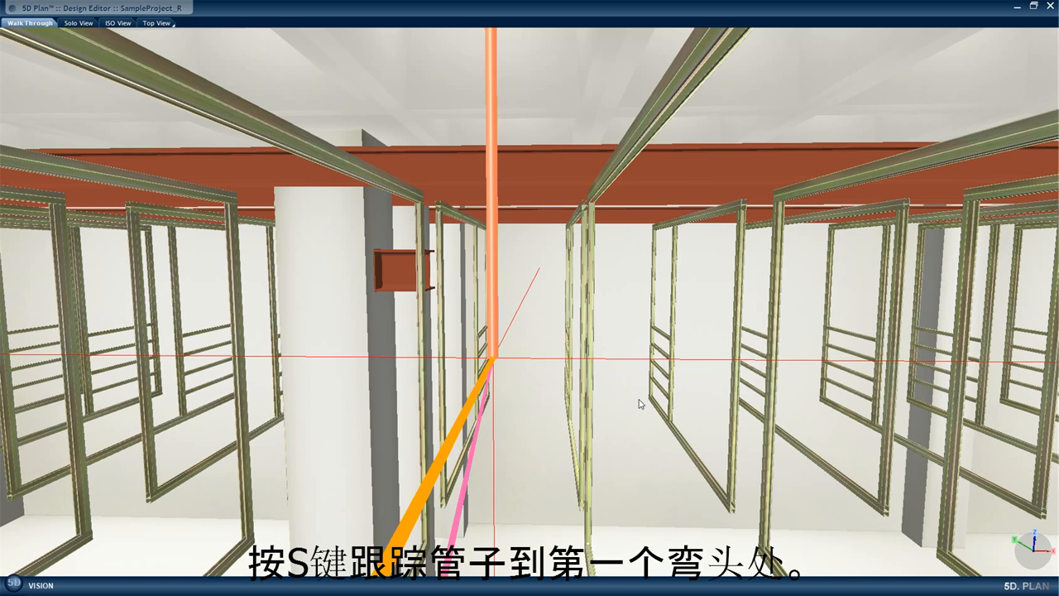
{"action": "key", "text": "z"}
{"action": "key", "text": "z"}
{"action": "key", "text": "z"}
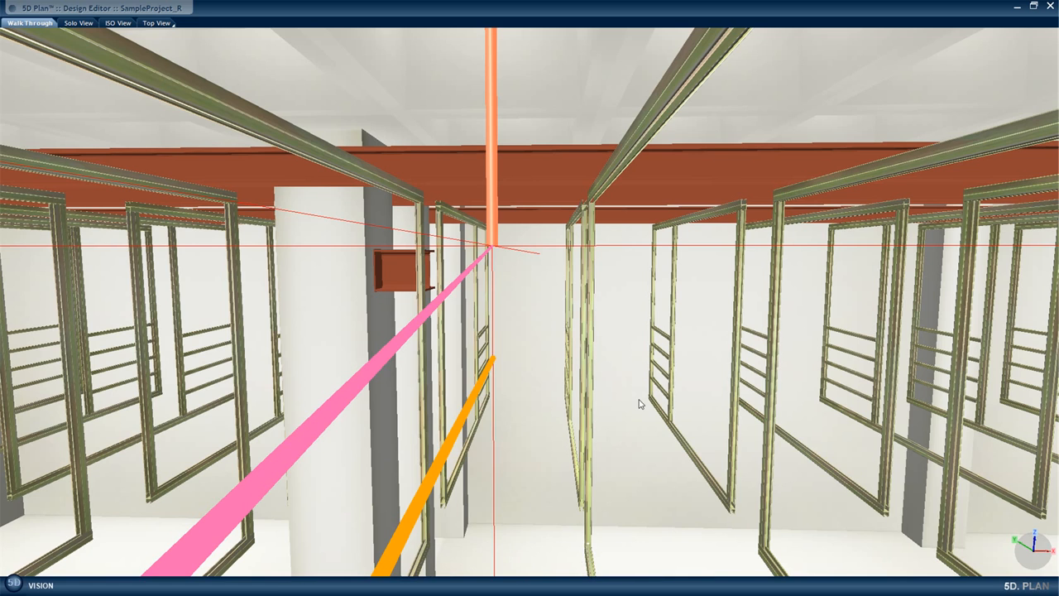
Step: Add a round 20 mm, 90° elbow with radius 2.00 D at the pipe end and rotate it horizontally toward the branch valves
{"action": "key", "text": "e"}
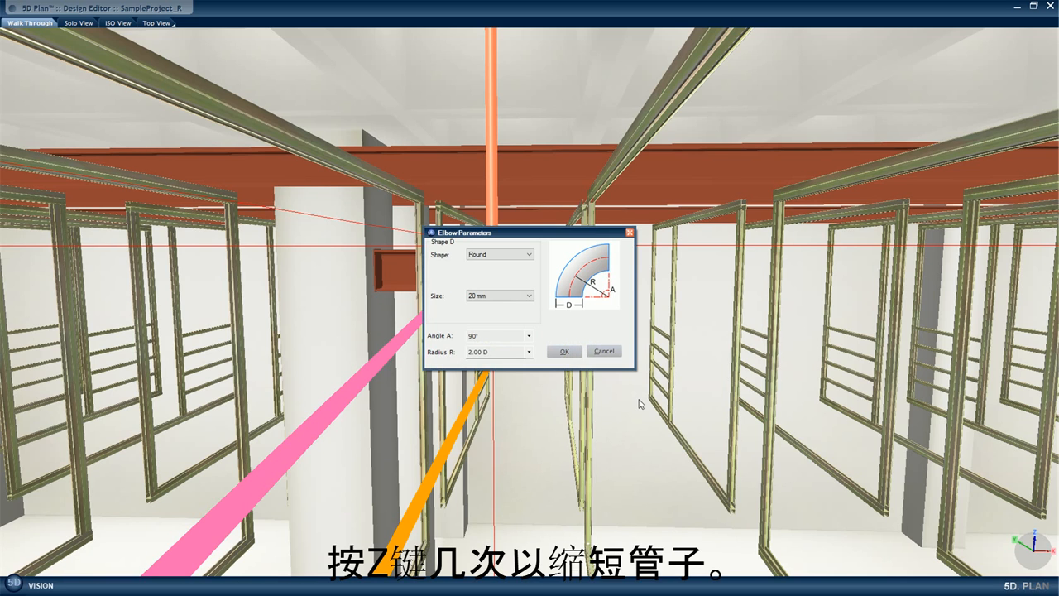
{"action": "left_click", "coordinate": [565, 352]}
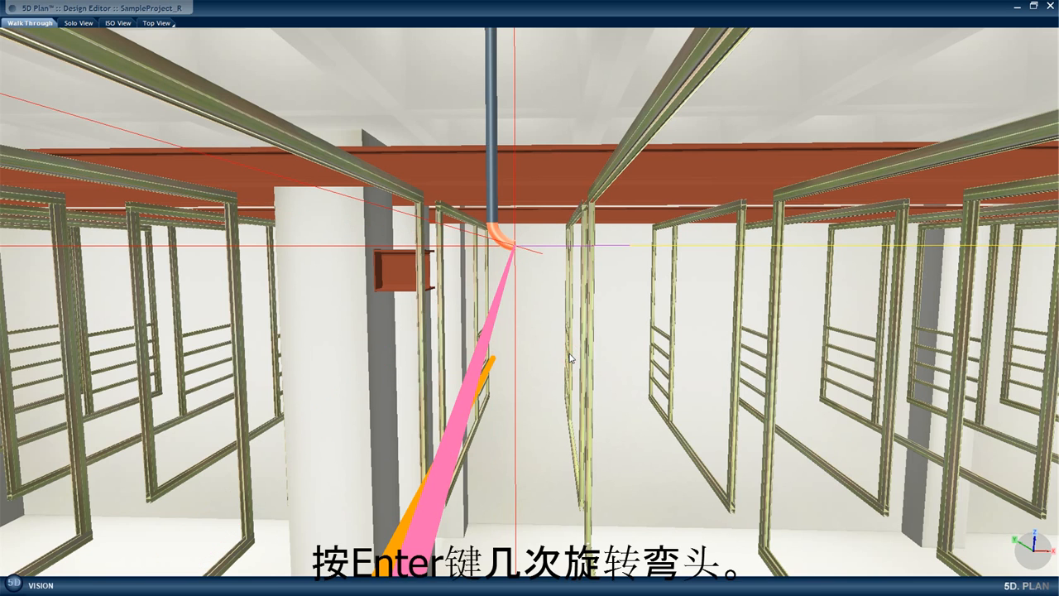
{"action": "key", "text": "Return"}
{"action": "key", "text": "Return"}
{"action": "key", "text": "Return"}
{"action": "key", "text": "Return"}
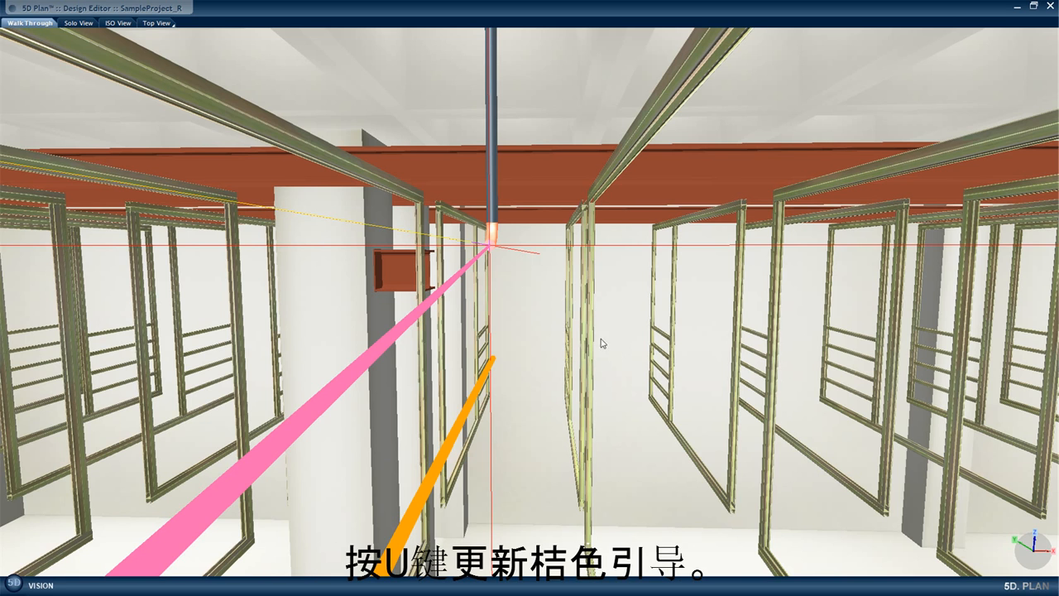
Step: Update the orange route guide from the elbow, complete the remaining piping to the valve automatically, and finalize the connection
{"action": "key", "text": "u"}
{"action": "middle_click_drag", "start_coordinate": [590, 284], "coordinate": [590, 300]}
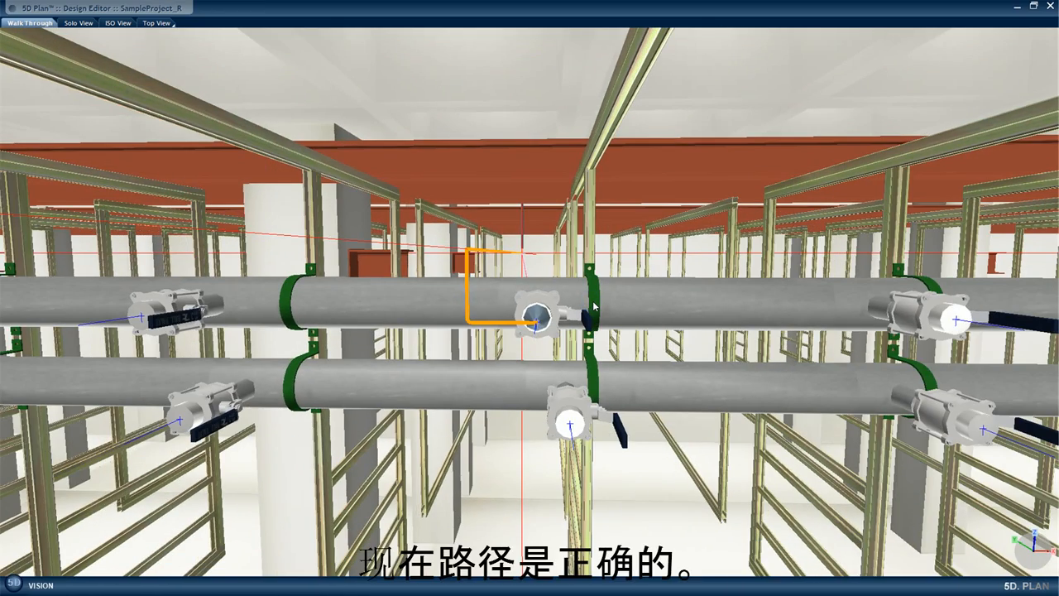
{"action": "key", "text": "v"}
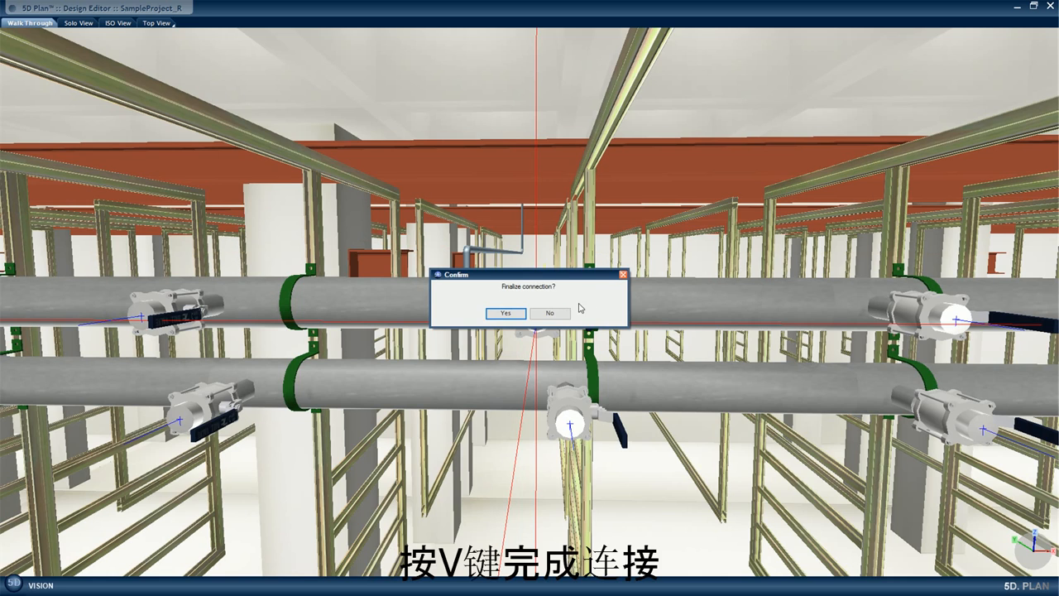
{"action": "left_click", "coordinate": [506, 313]}
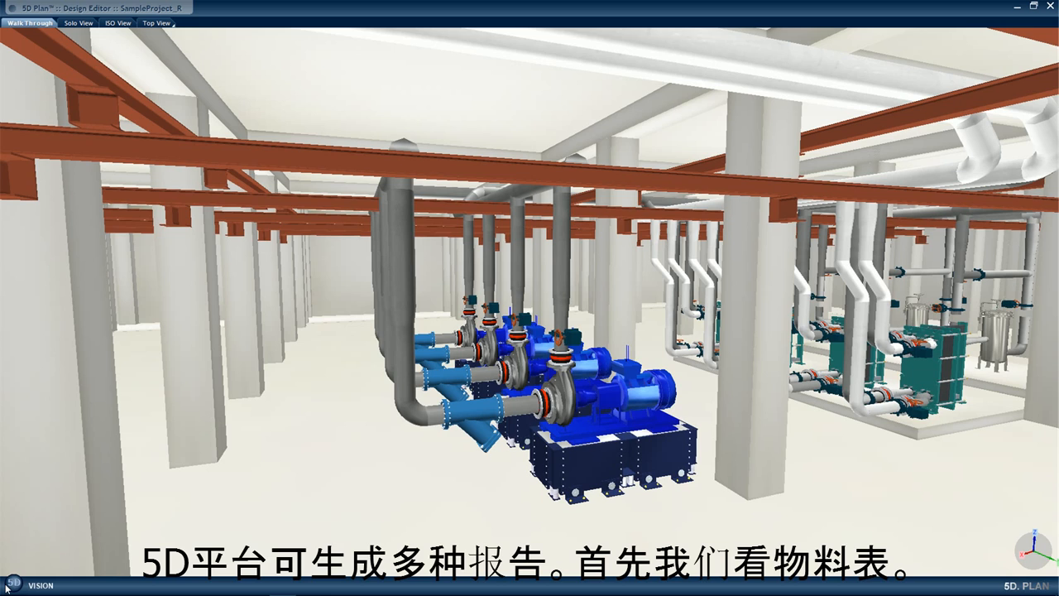
Step: Request a Bill of Materials report in HTML style
{"action": "left_click", "coordinate": [8, 586]}
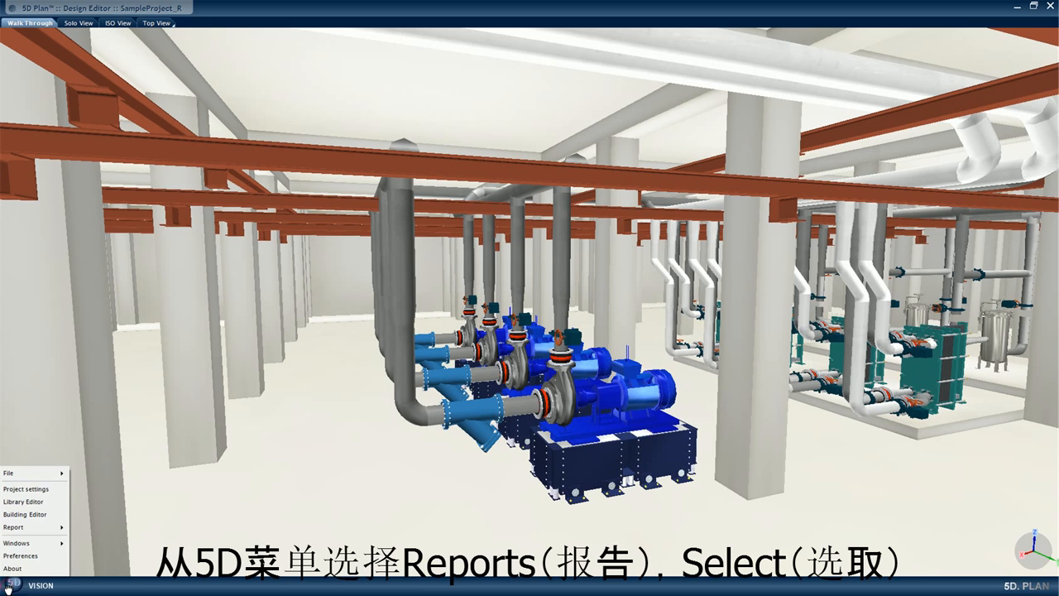
{"action": "mouse_move", "coordinate": [29, 533]}
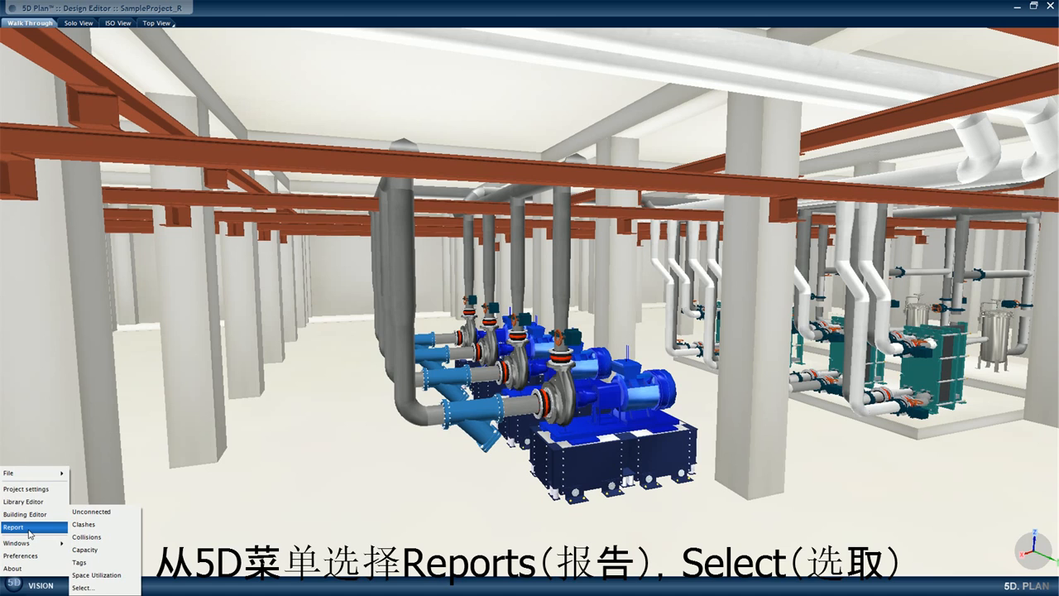
{"action": "left_click", "coordinate": [101, 590]}
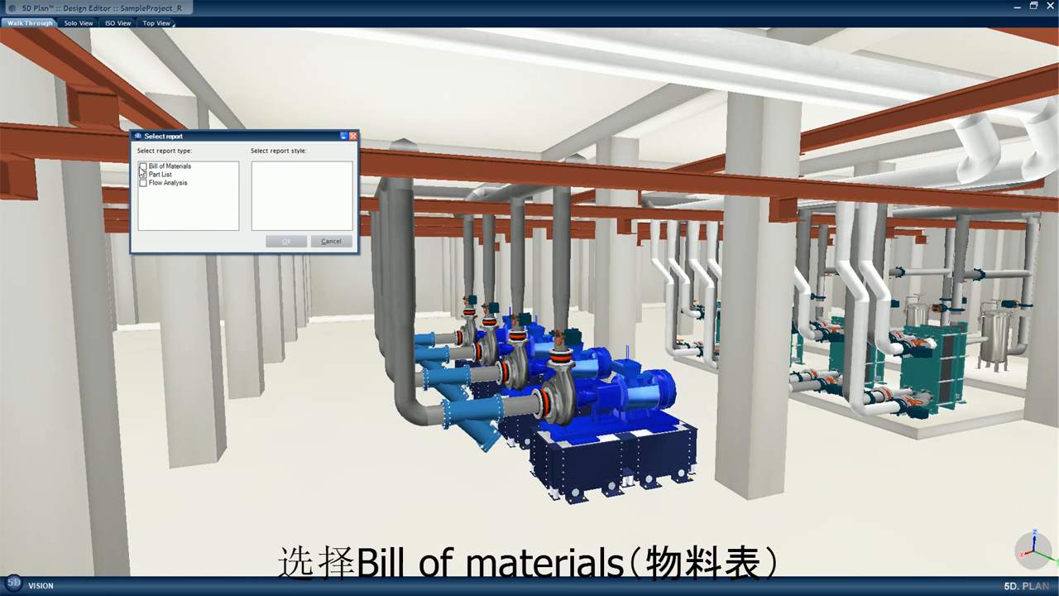
{"action": "left_click", "coordinate": [142, 167]}
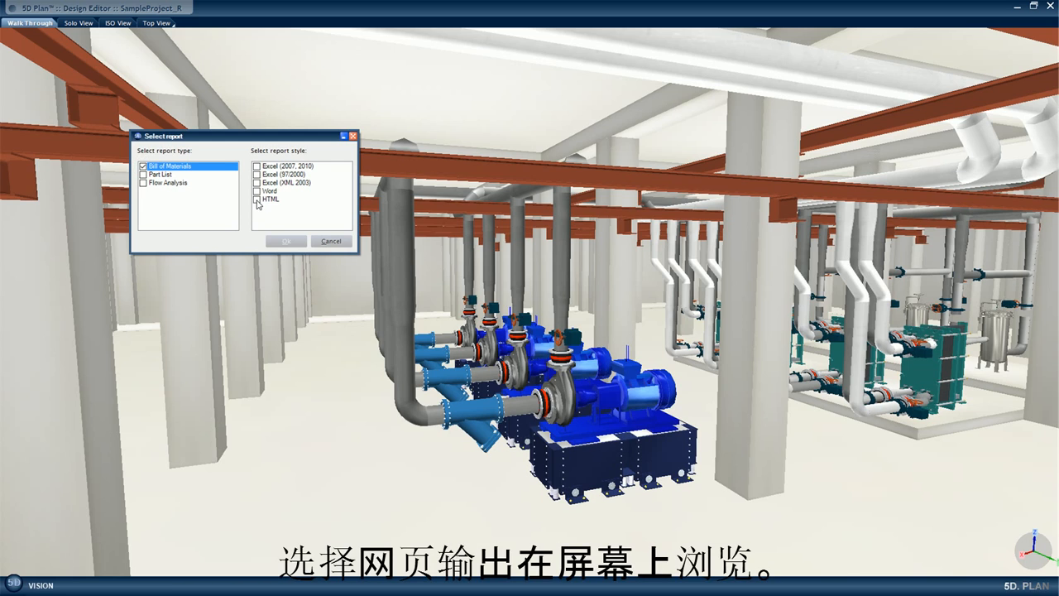
{"action": "left_click", "coordinate": [257, 200]}
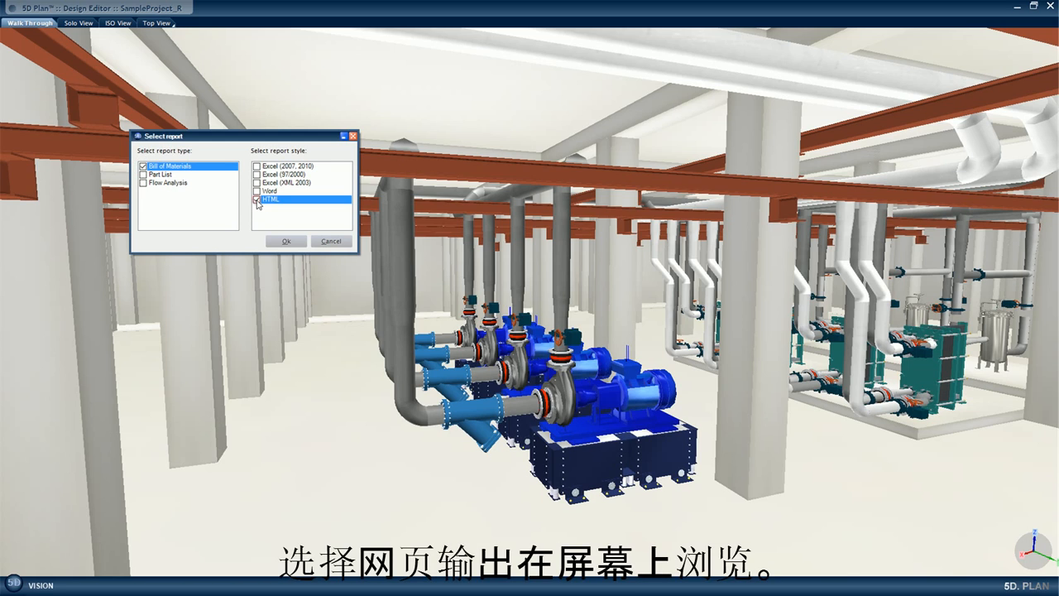
{"action": "left_click", "coordinate": [287, 240]}
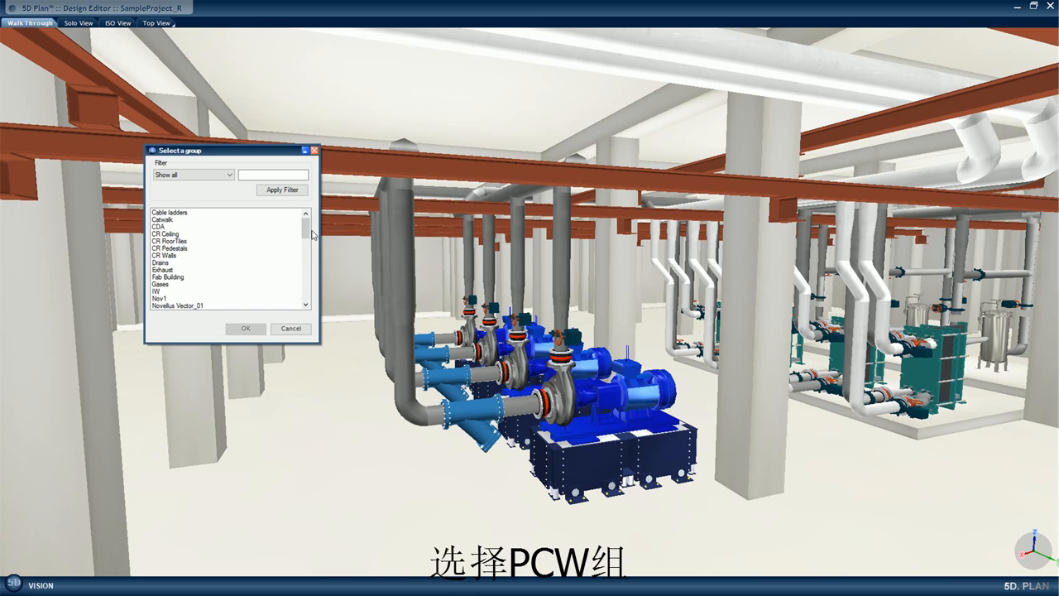
Step: Generate the report for the PCW group and open it to review the listed items
{"action": "left_click_drag", "start_coordinate": [306, 231], "coordinate": [307, 246]}
{"action": "left_click", "coordinate": [158, 277]}
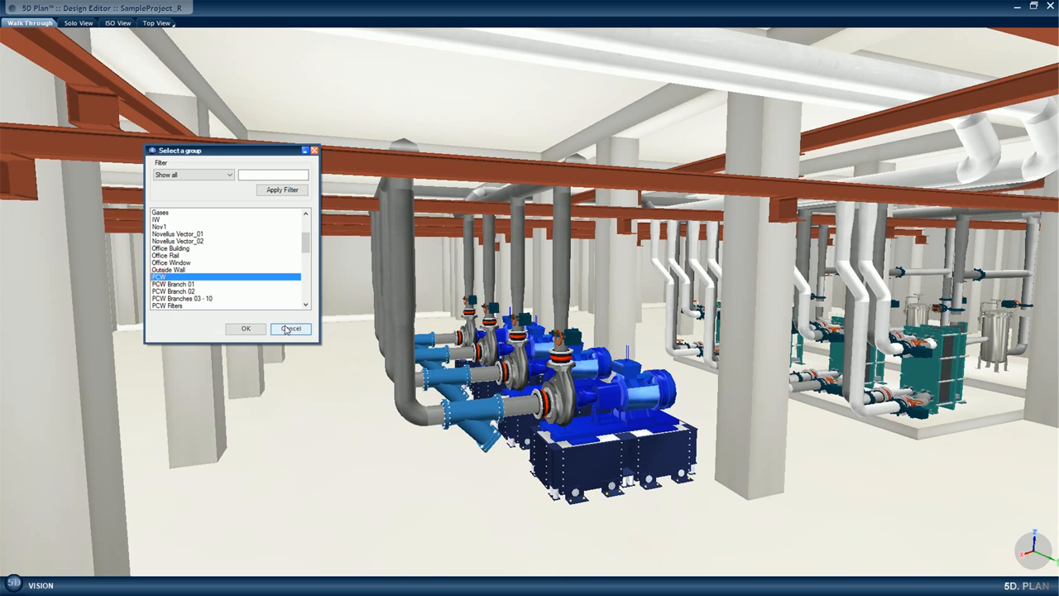
{"action": "left_click", "coordinate": [241, 329]}
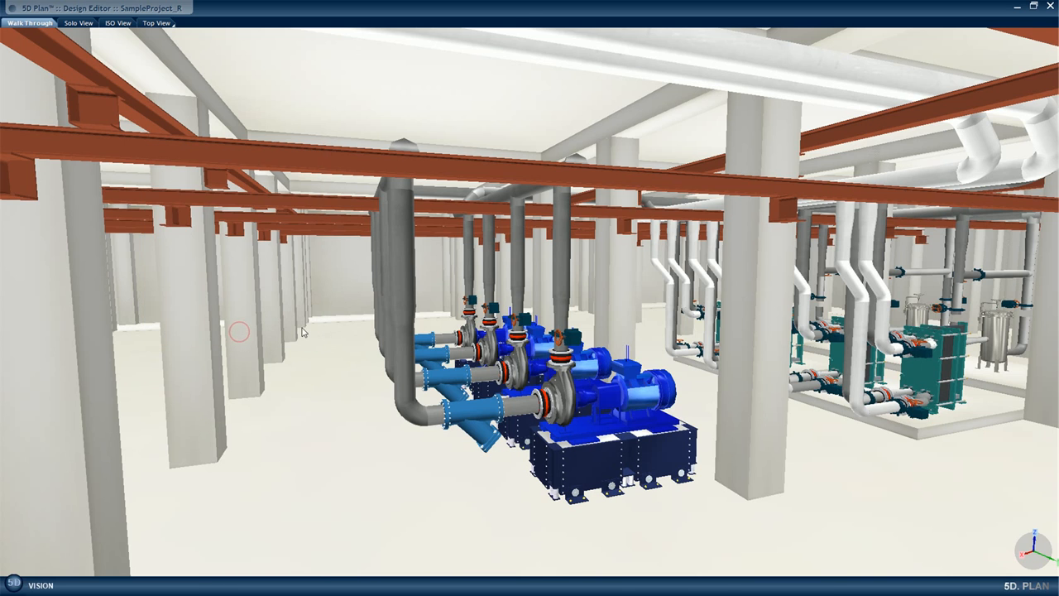
{"action": "left_click", "coordinate": [432, 280]}
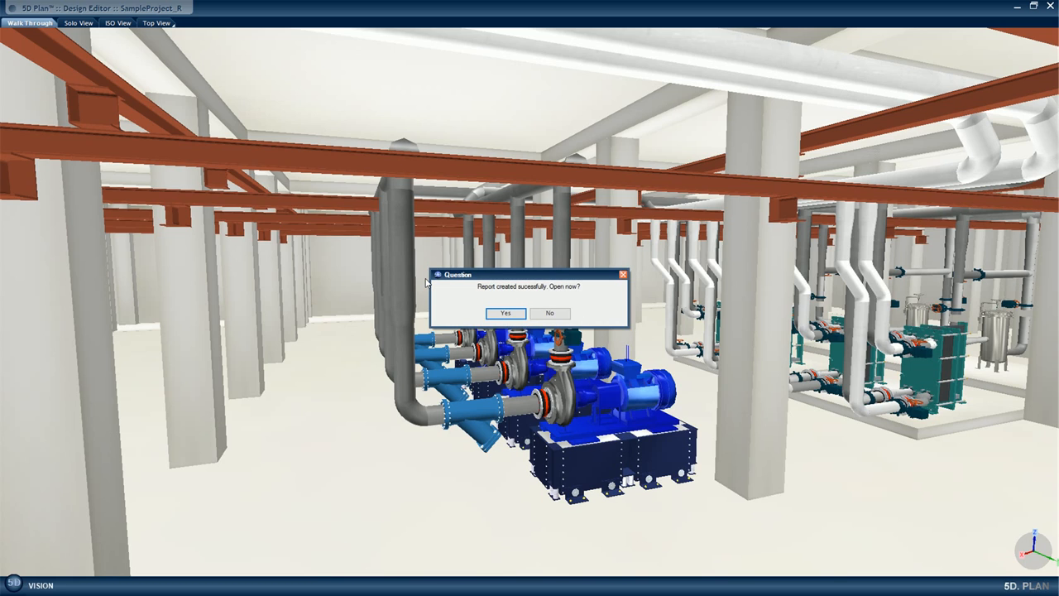
{"action": "left_click", "coordinate": [504, 314]}
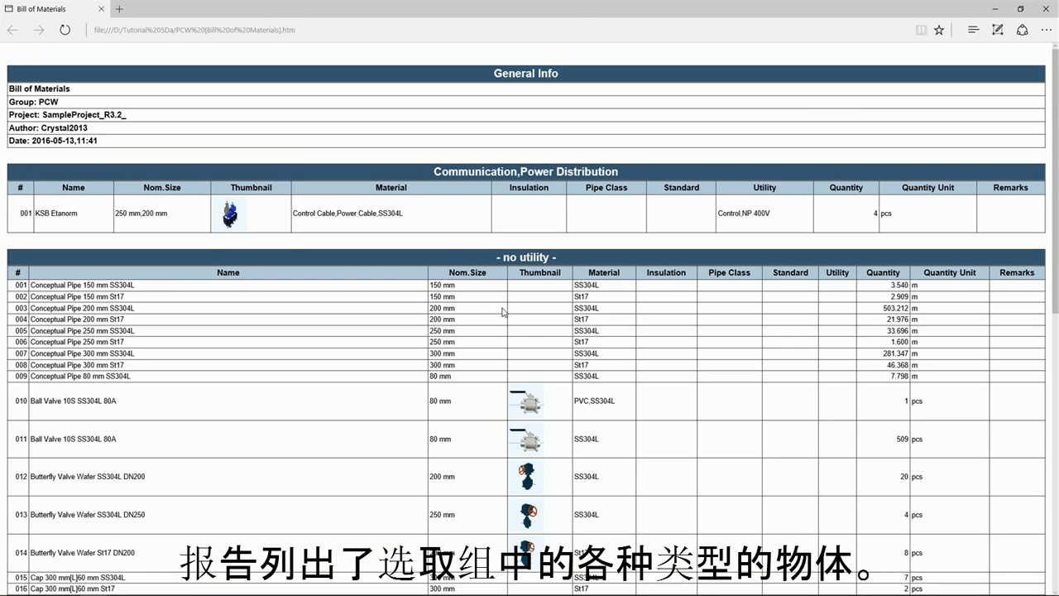
{"action": "scroll", "coordinate": [521, 319], "scroll_direction": "down", "scroll_amount": 5}
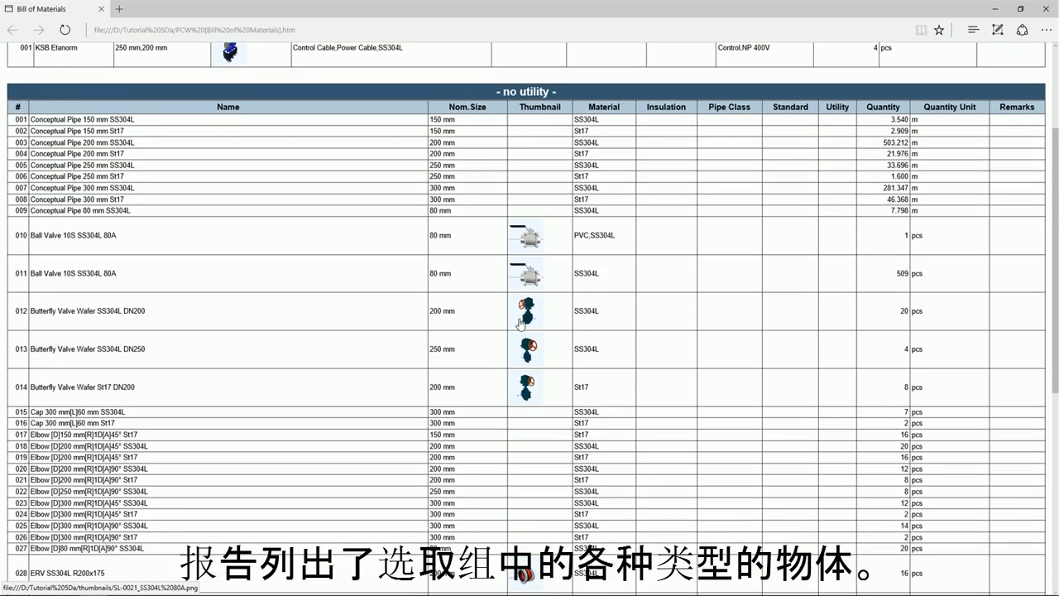
Step: Enable Show disconnected connectors in the conflict preferences, apply it, and reload the view box
{"action": "scroll", "coordinate": [520, 324], "scroll_direction": "down", "scroll_amount": 3}
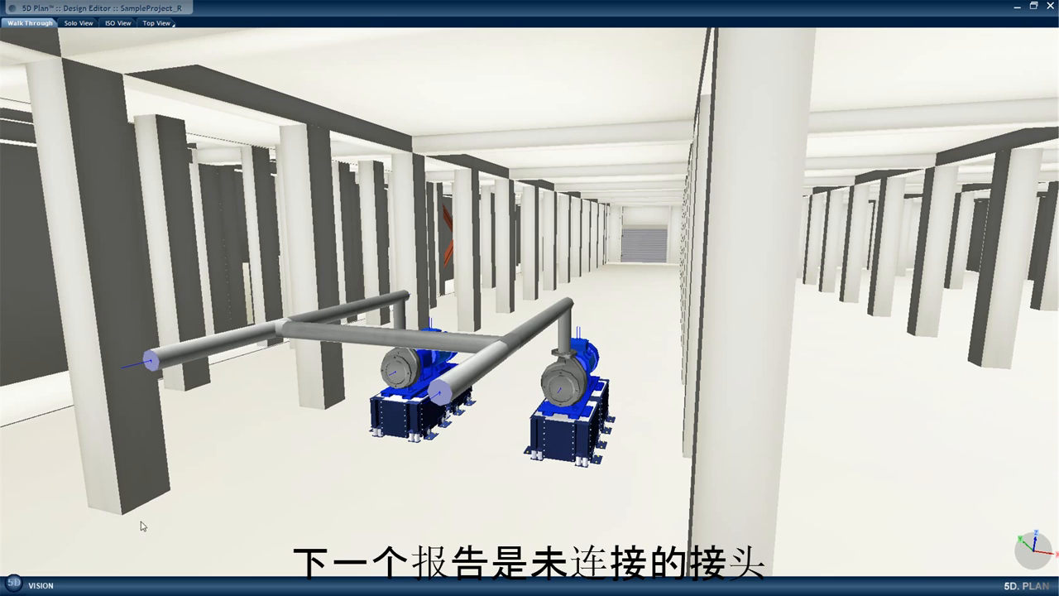
{"action": "left_click", "coordinate": [13, 583]}
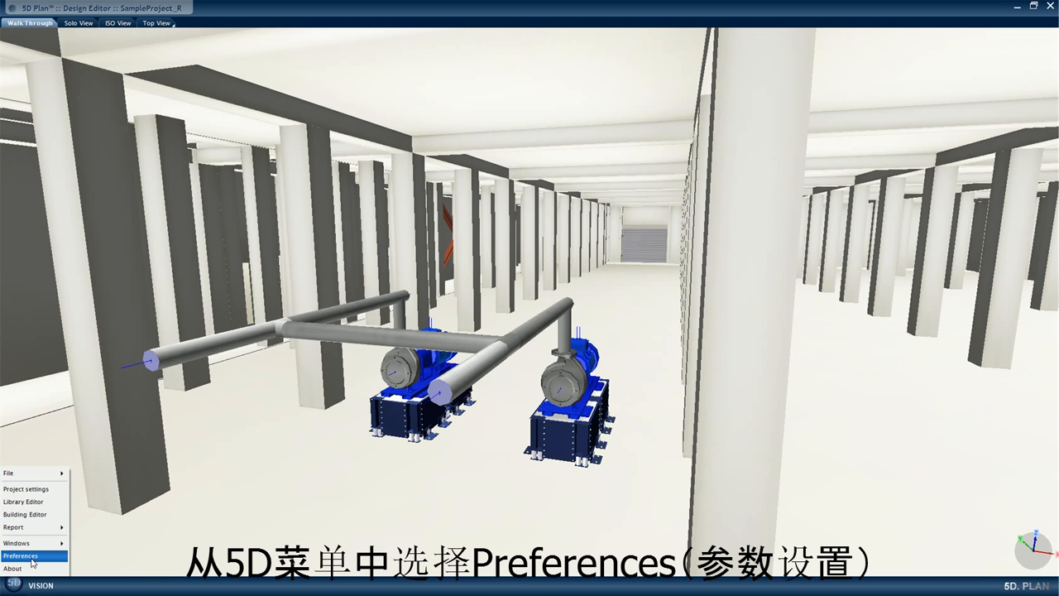
{"action": "left_click", "coordinate": [33, 562]}
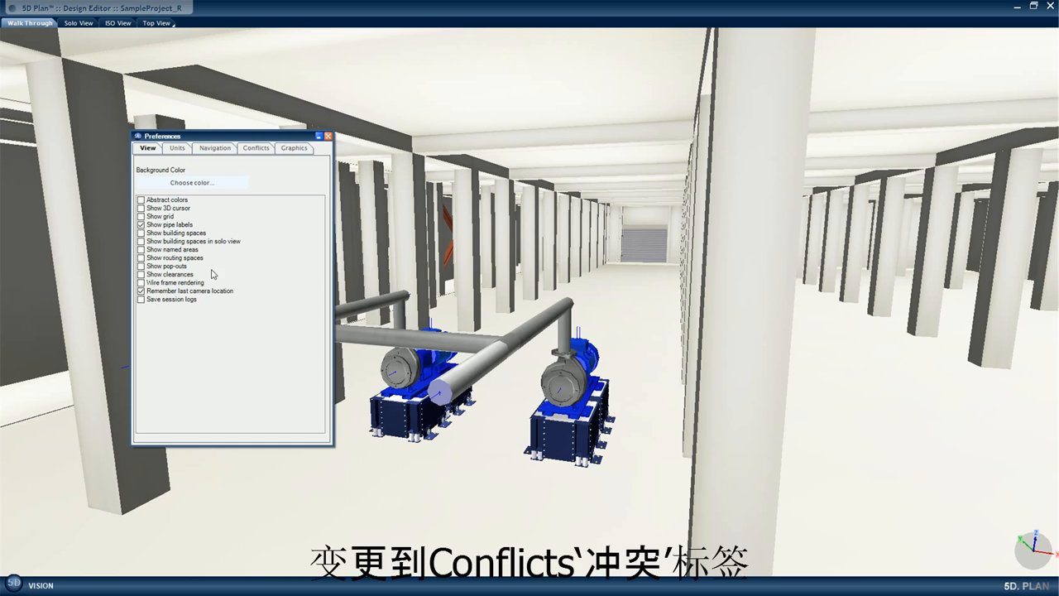
{"action": "left_click", "coordinate": [256, 148]}
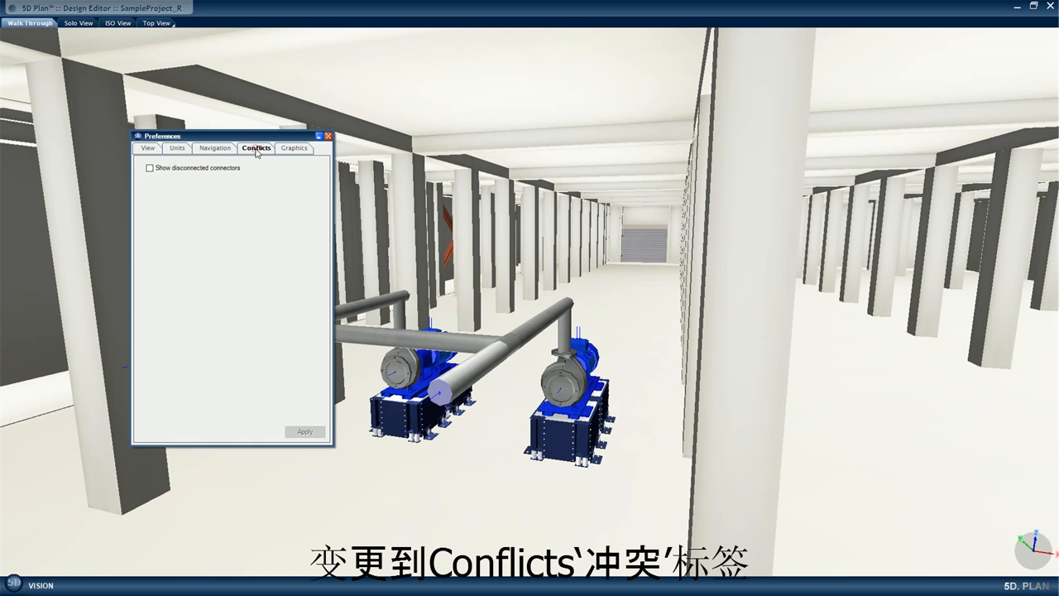
{"action": "left_click", "coordinate": [150, 168]}
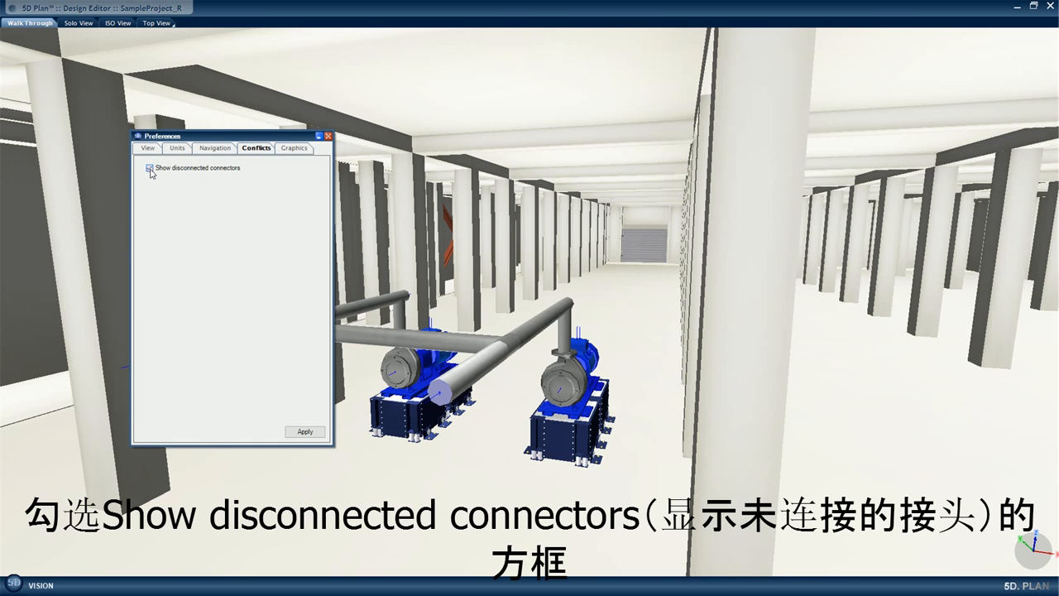
{"action": "left_click", "coordinate": [303, 431]}
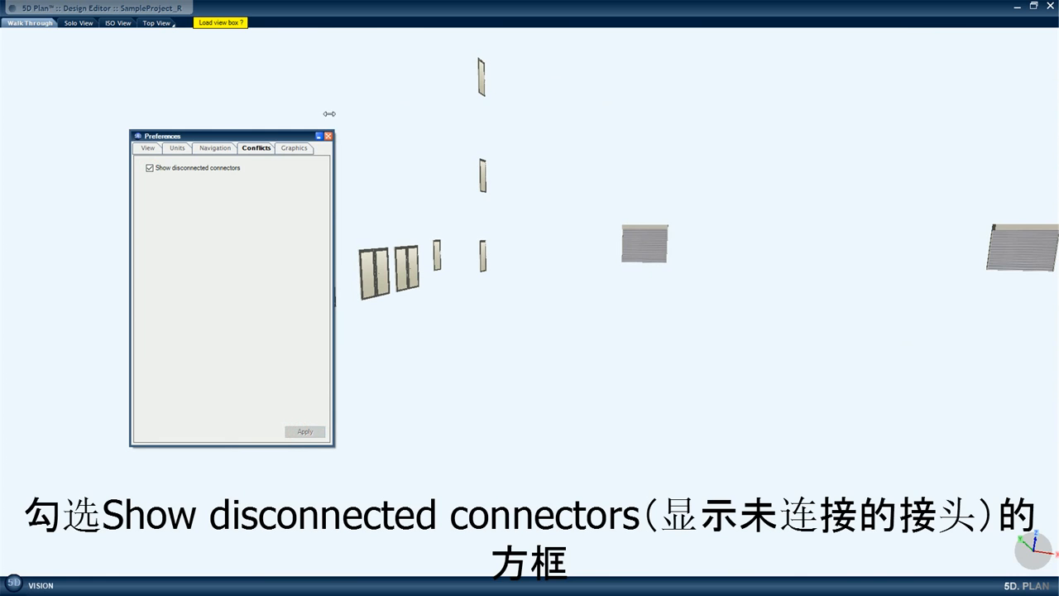
{"action": "left_click", "coordinate": [228, 25]}
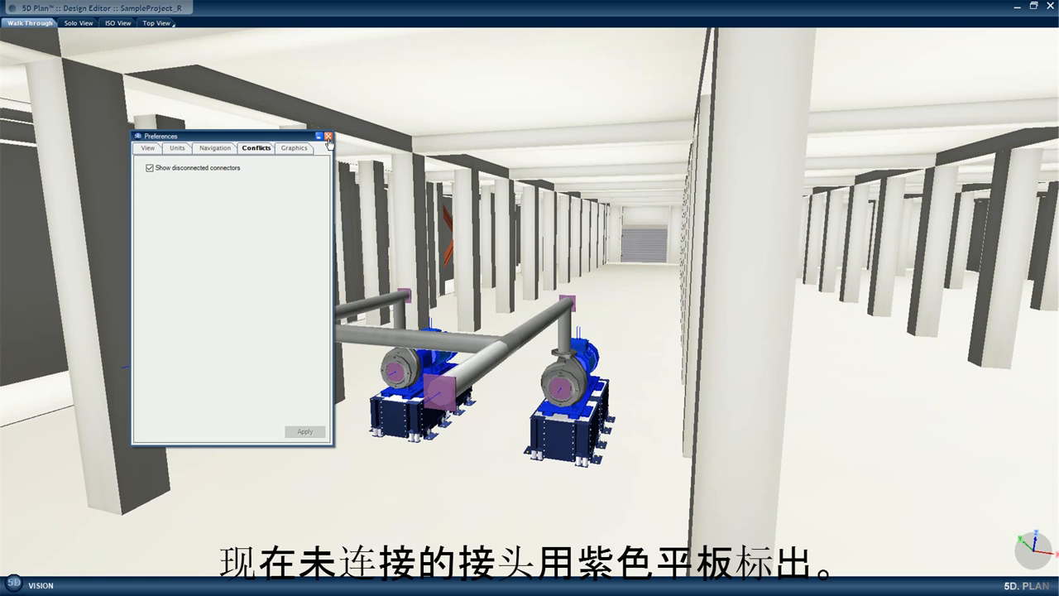
{"action": "left_click", "coordinate": [327, 137]}
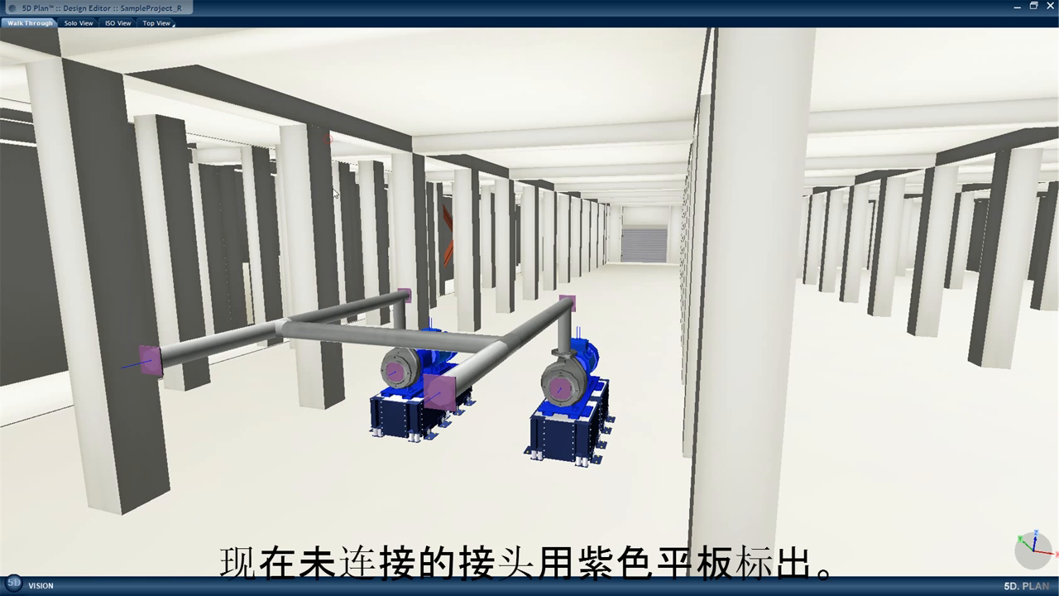
Step: Run the Unconnected report for Group 1 and move the camera to the 200 mm pipe joint listed as item 004
{"action": "left_click", "coordinate": [14, 583]}
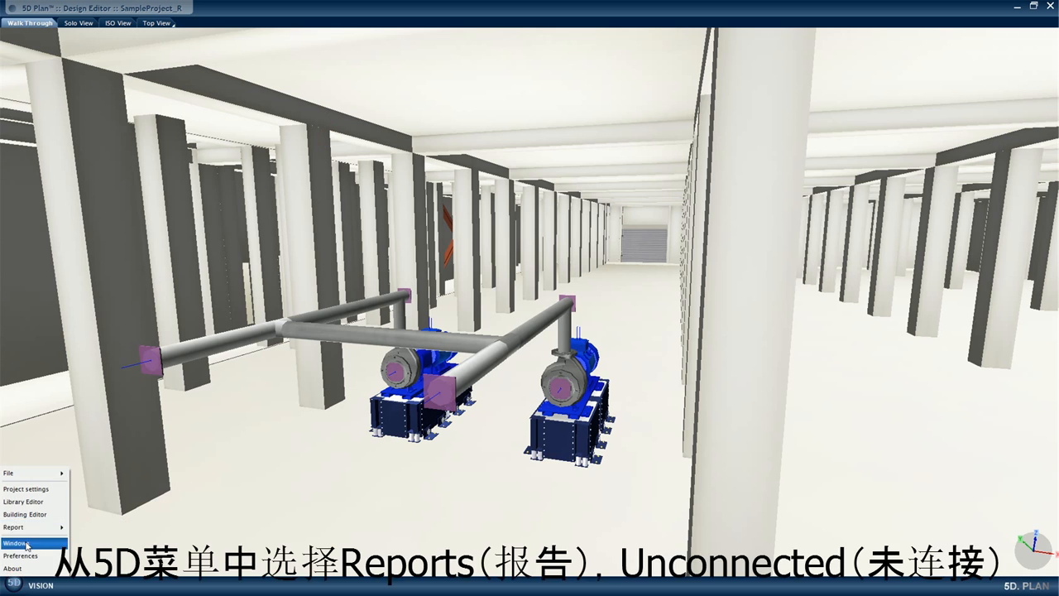
{"action": "mouse_move", "coordinate": [33, 527]}
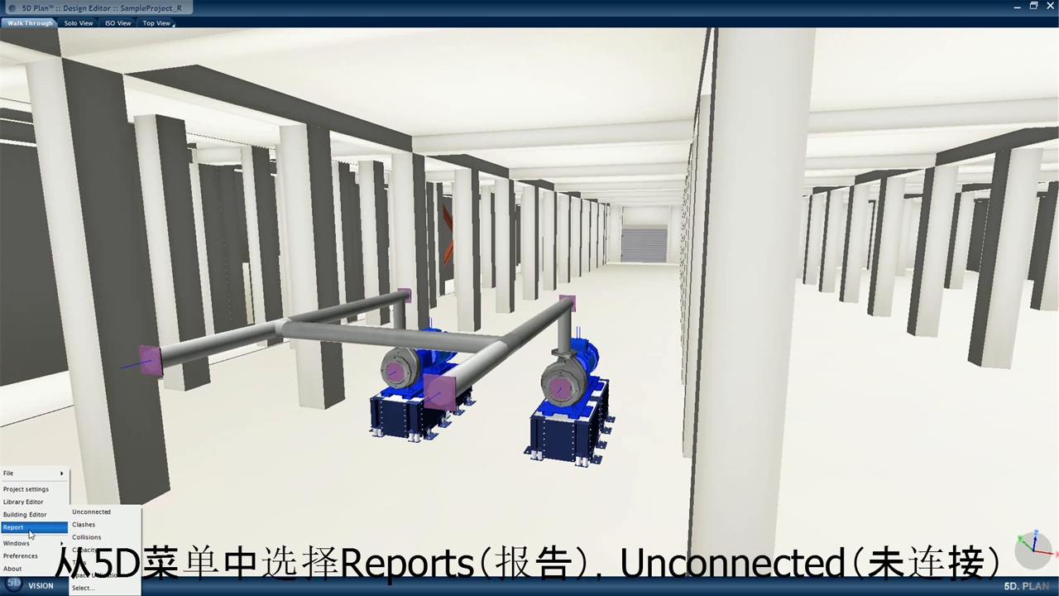
{"action": "left_click", "coordinate": [98, 513]}
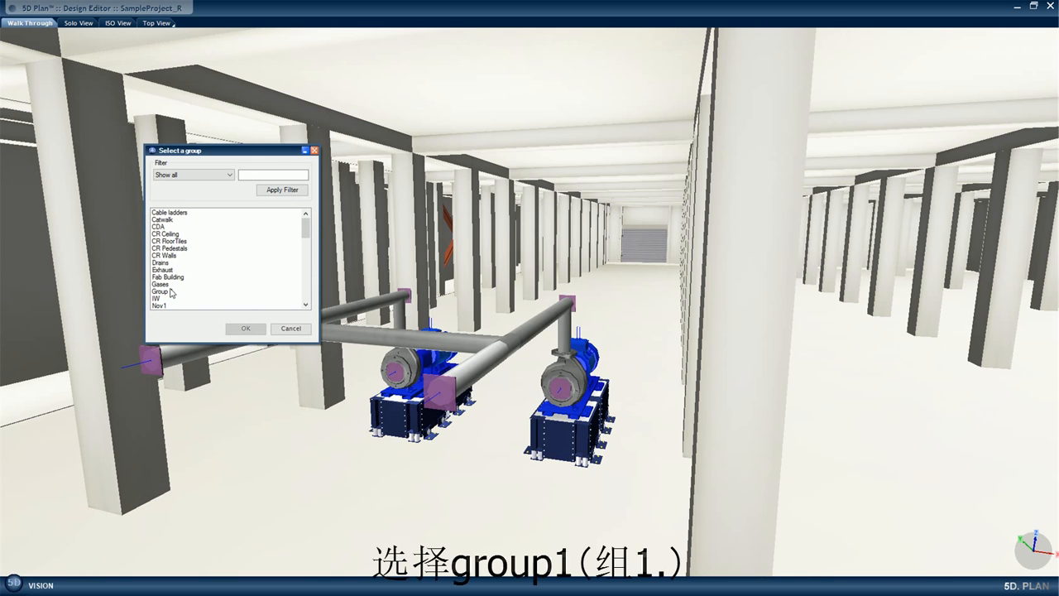
{"action": "left_click", "coordinate": [169, 291]}
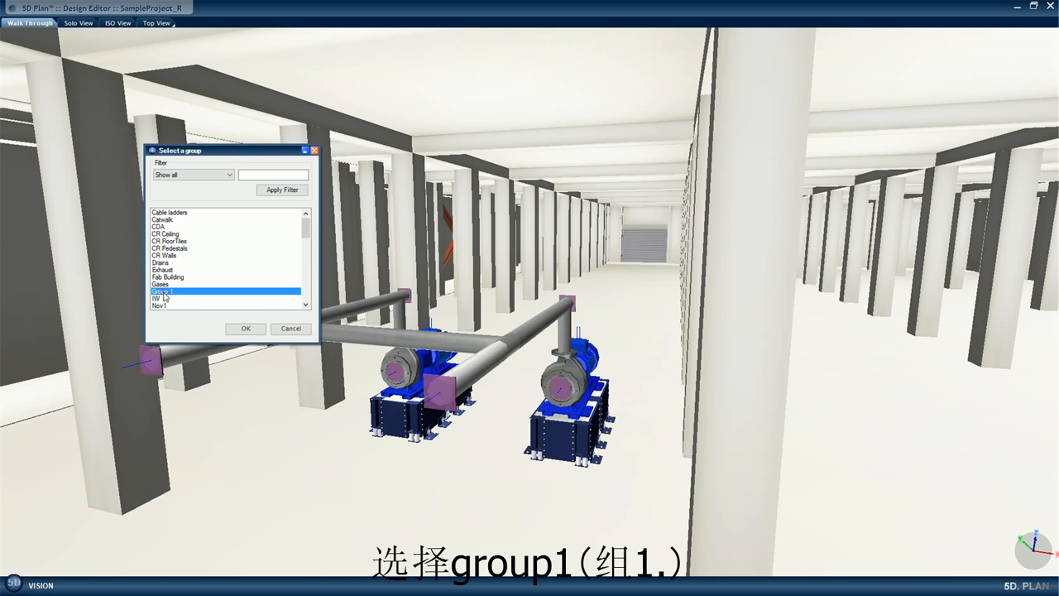
{"action": "left_click", "coordinate": [244, 330]}
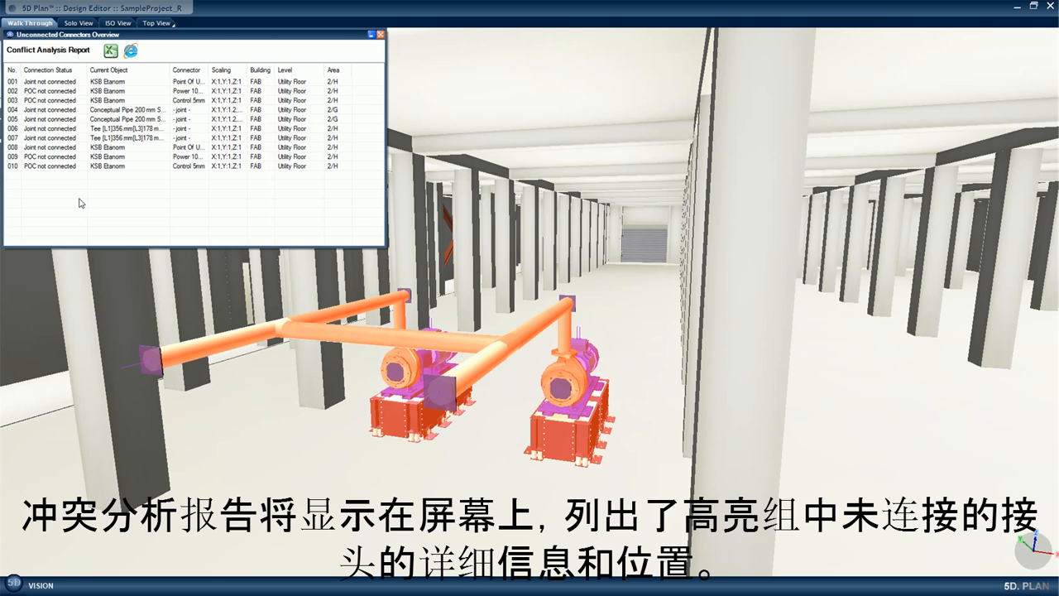
{"action": "left_click", "coordinate": [63, 112]}
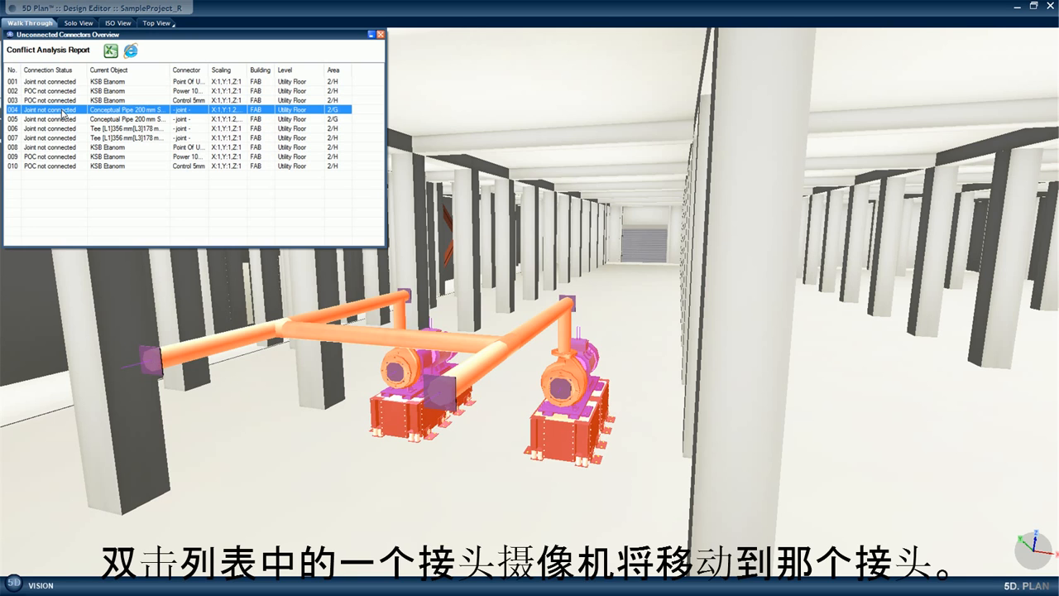
{"action": "double_click", "coordinate": [56, 113]}
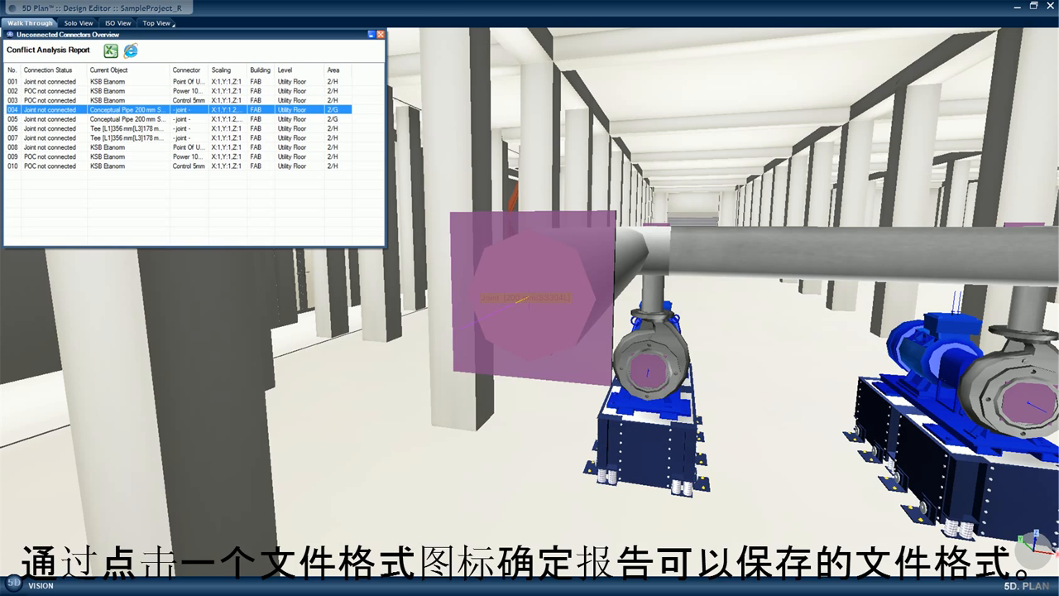
Step: Save the unconnected connectors report as the HTML file "Group 1 [Unconnected Connectors].htm" and open it
{"action": "left_click", "coordinate": [130, 51]}
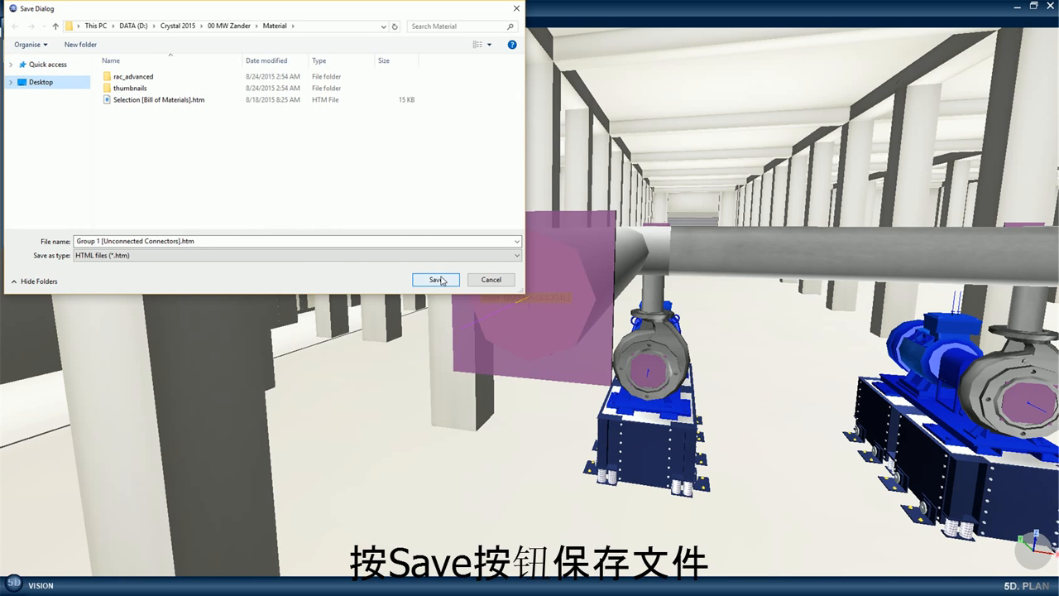
{"action": "left_click", "coordinate": [442, 280]}
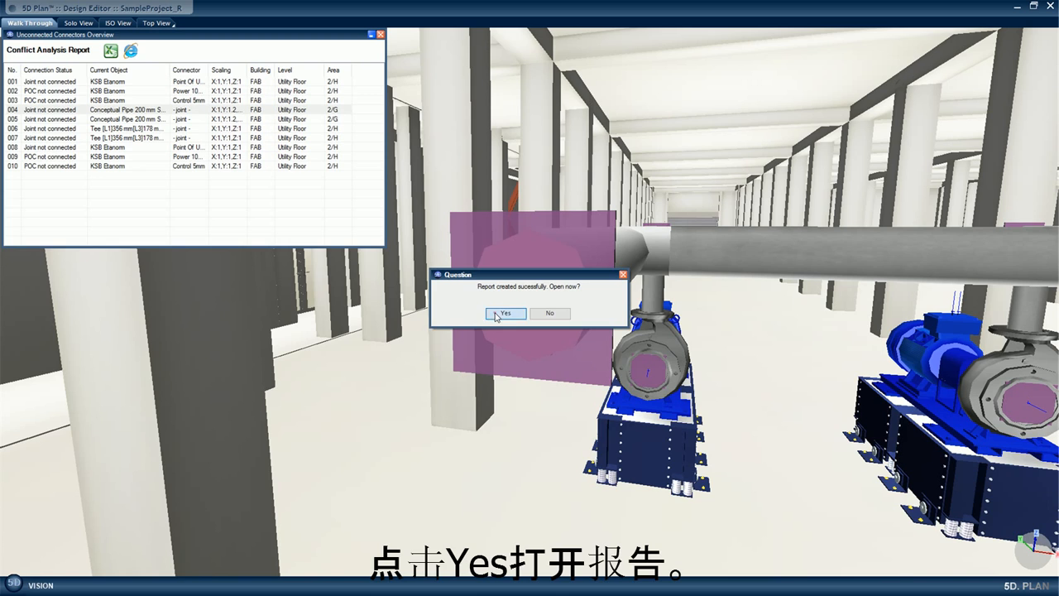
{"action": "left_click", "coordinate": [505, 313]}
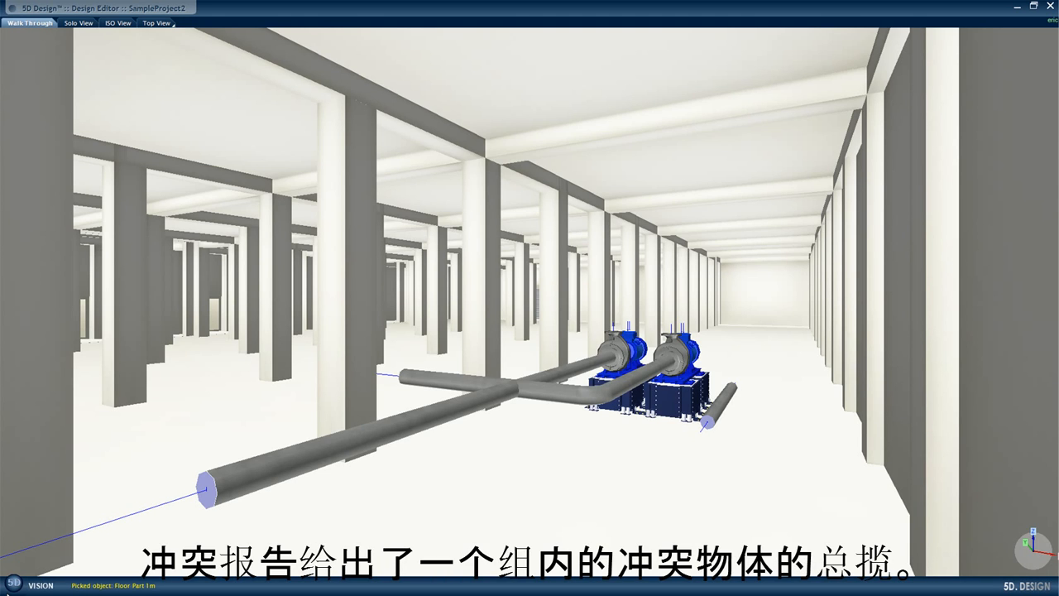
Step: Run the Clashes report for Group 1 and move the camera to the clash between the 250 mm conceptual pipes
{"action": "left_click", "coordinate": [12, 584]}
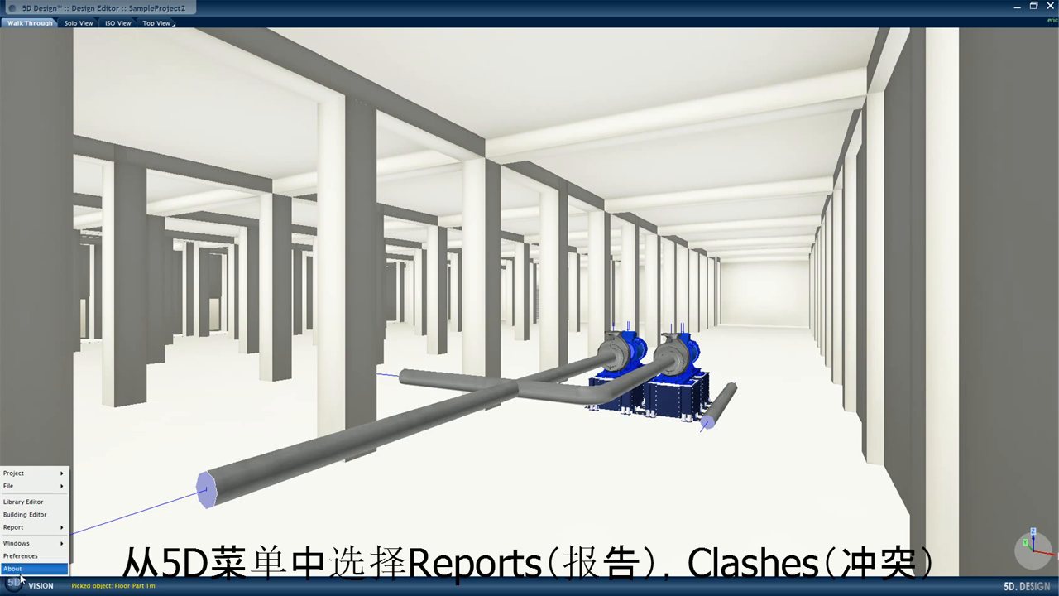
{"action": "mouse_move", "coordinate": [40, 532]}
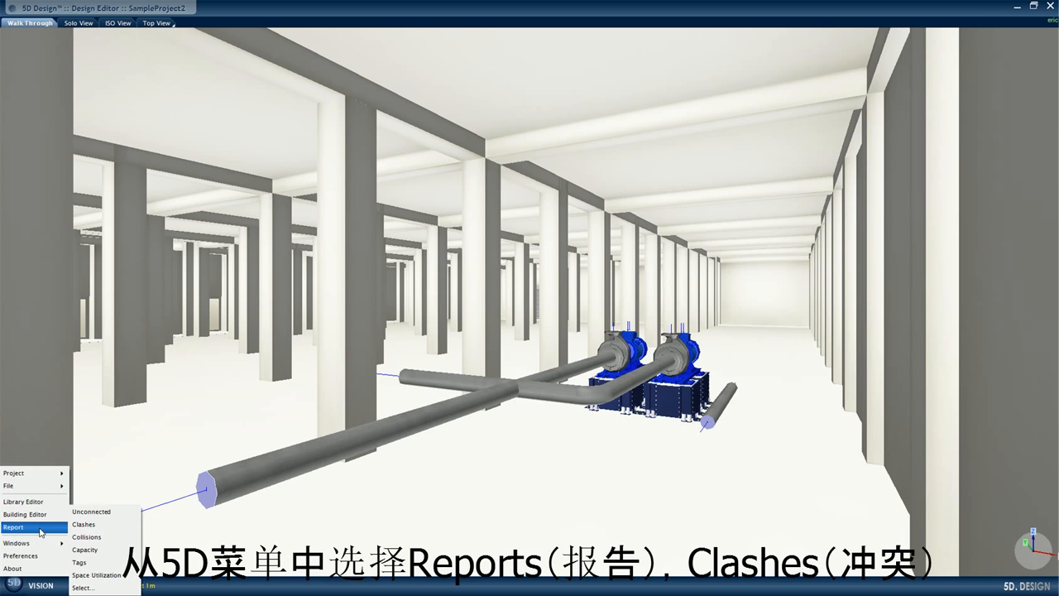
{"action": "left_click", "coordinate": [98, 530]}
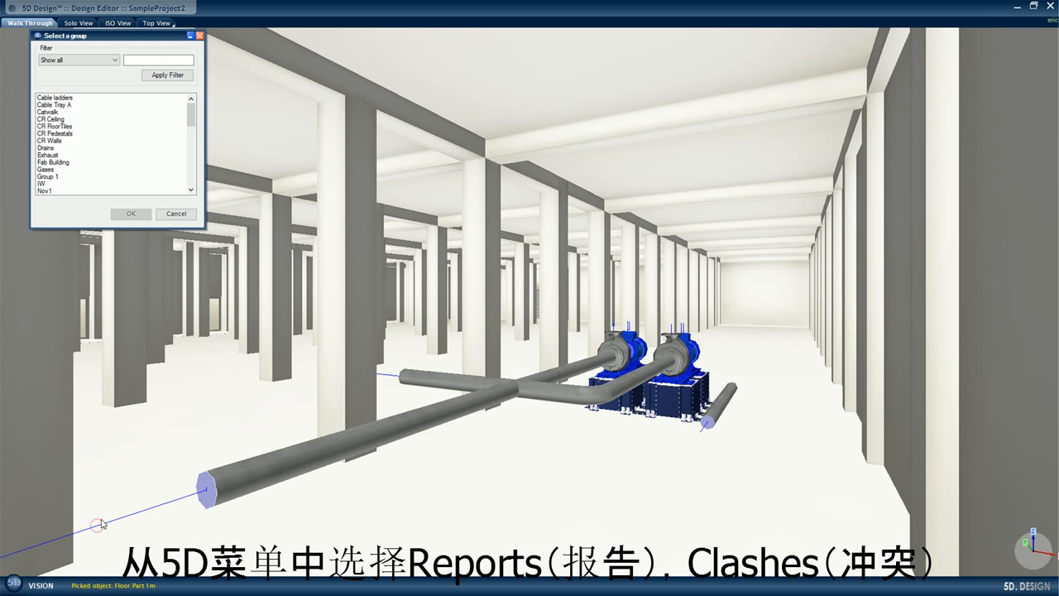
{"action": "left_click", "coordinate": [53, 177]}
{"action": "left_click", "coordinate": [131, 214]}
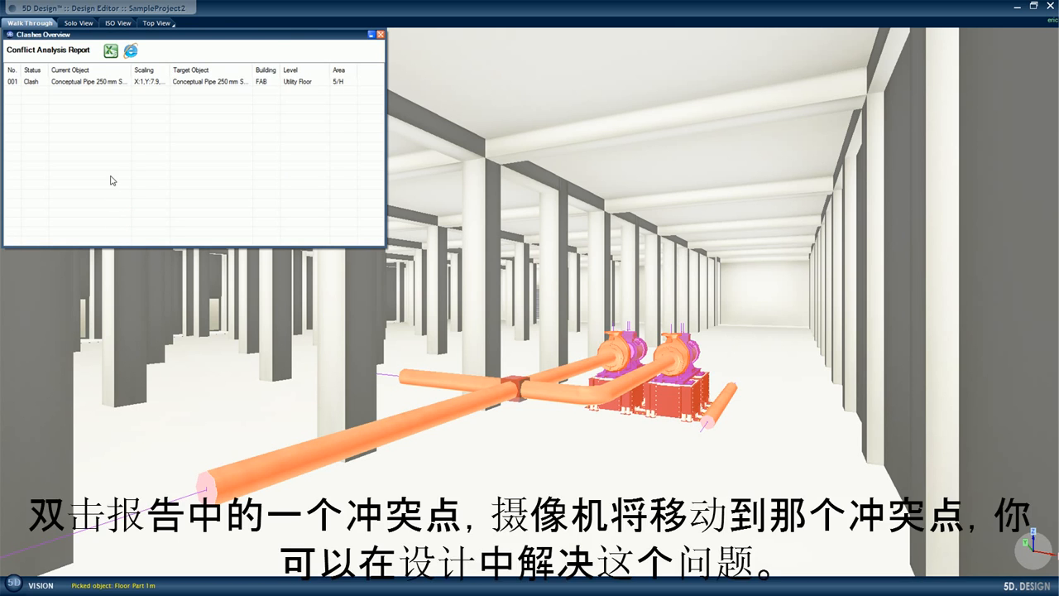
{"action": "left_click", "coordinate": [69, 82]}
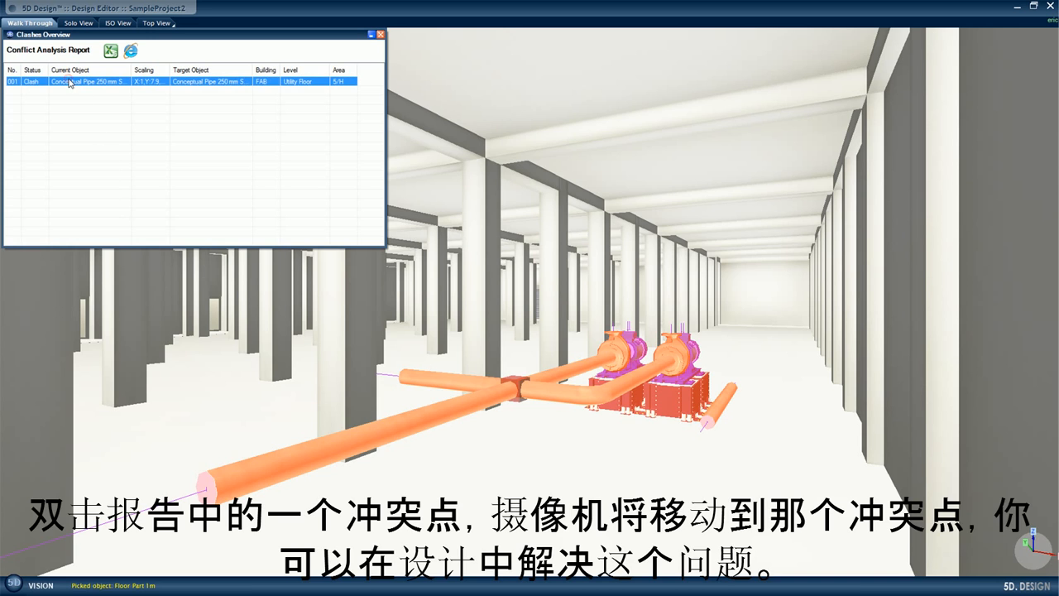
{"action": "double_click", "coordinate": [69, 83]}
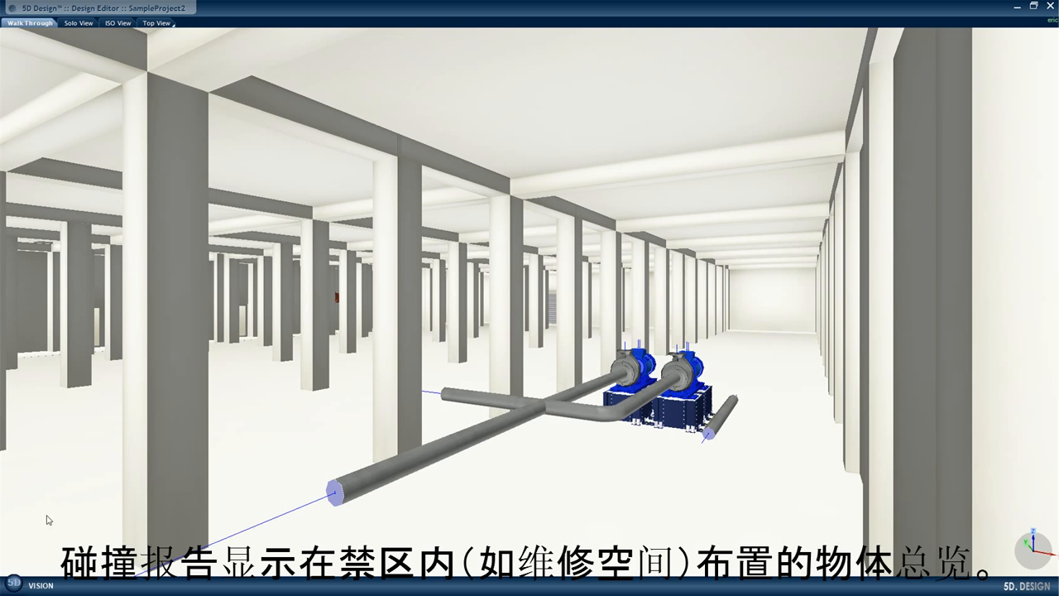
Step: Run the Collisions report for Group 1
{"action": "left_click", "coordinate": [13, 583]}
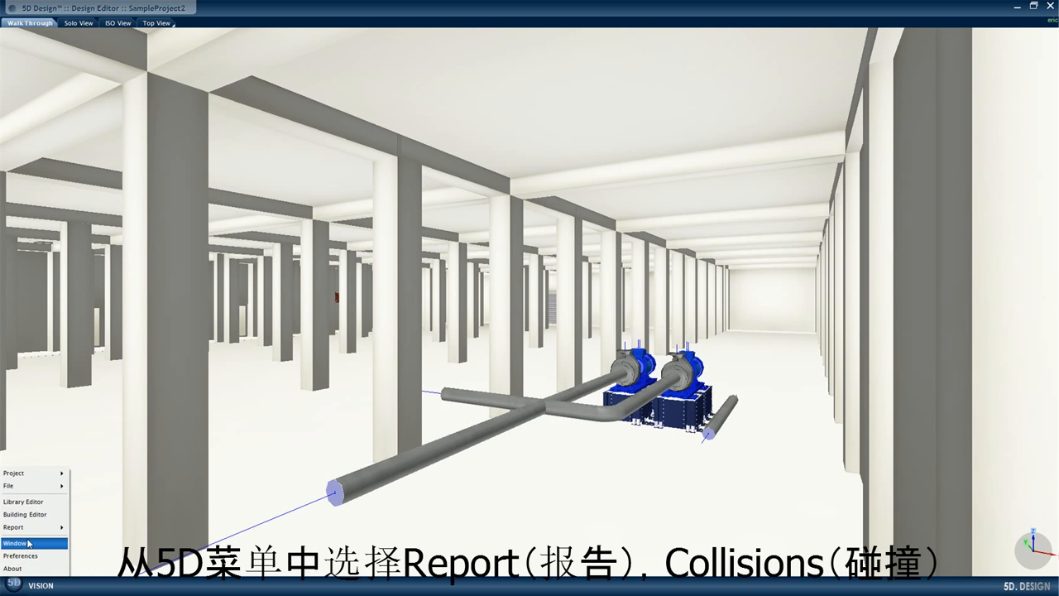
{"action": "mouse_move", "coordinate": [32, 530]}
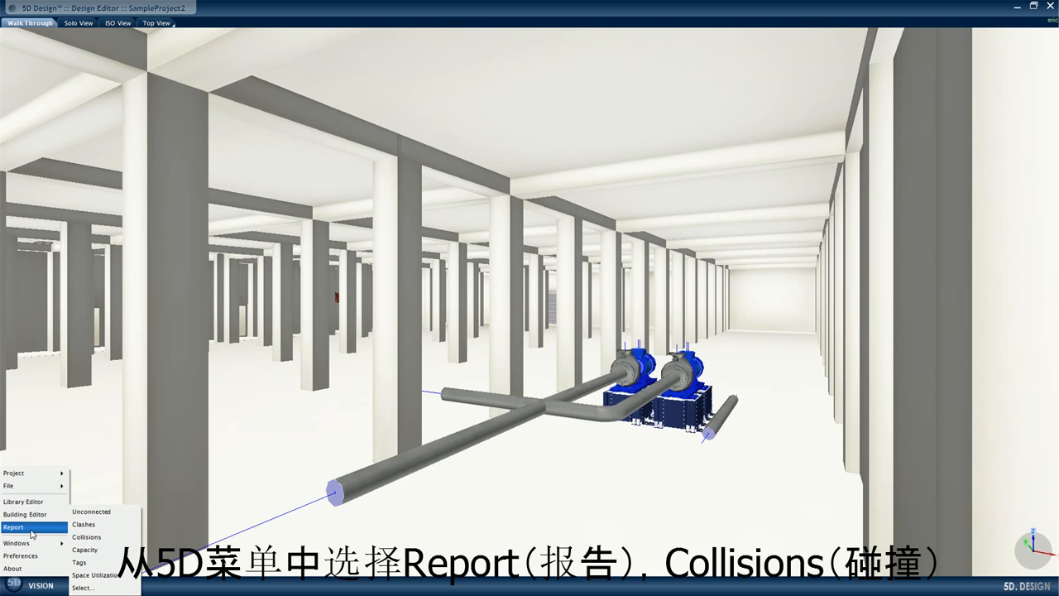
{"action": "left_click", "coordinate": [107, 537]}
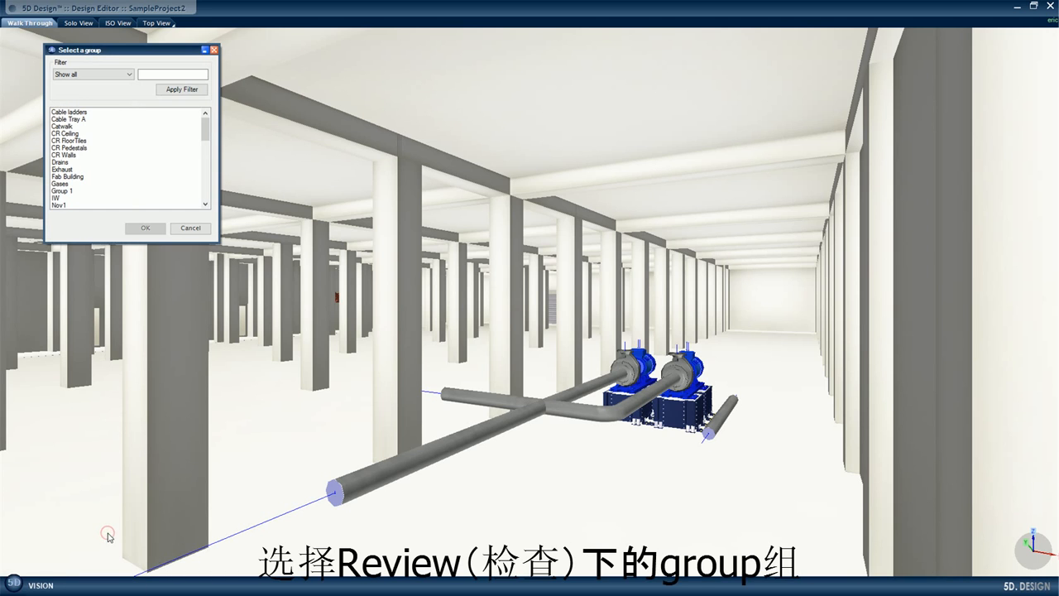
{"action": "left_click", "coordinate": [69, 191]}
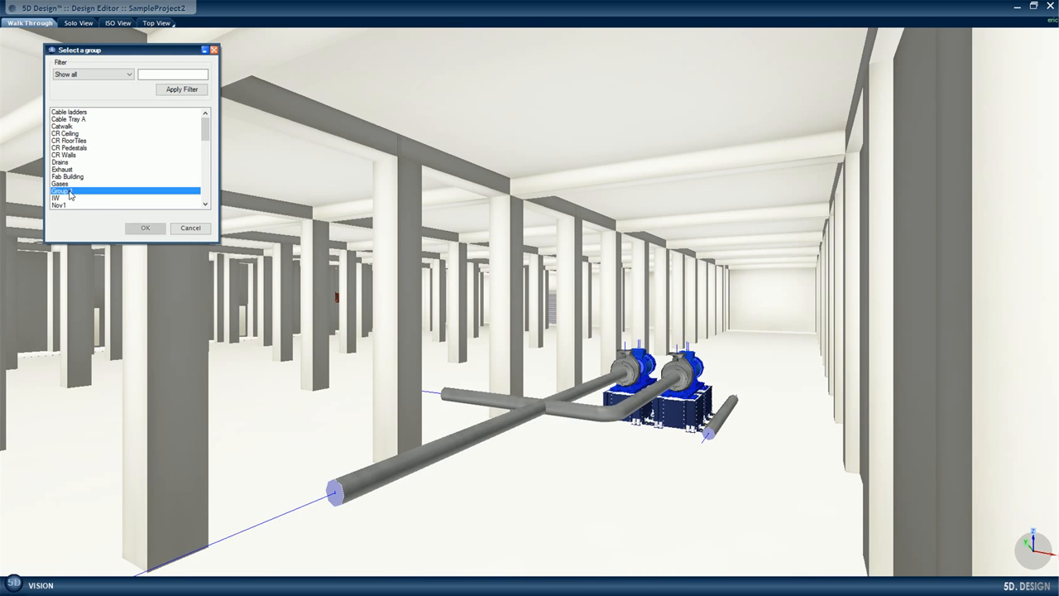
{"action": "left_click", "coordinate": [146, 228]}
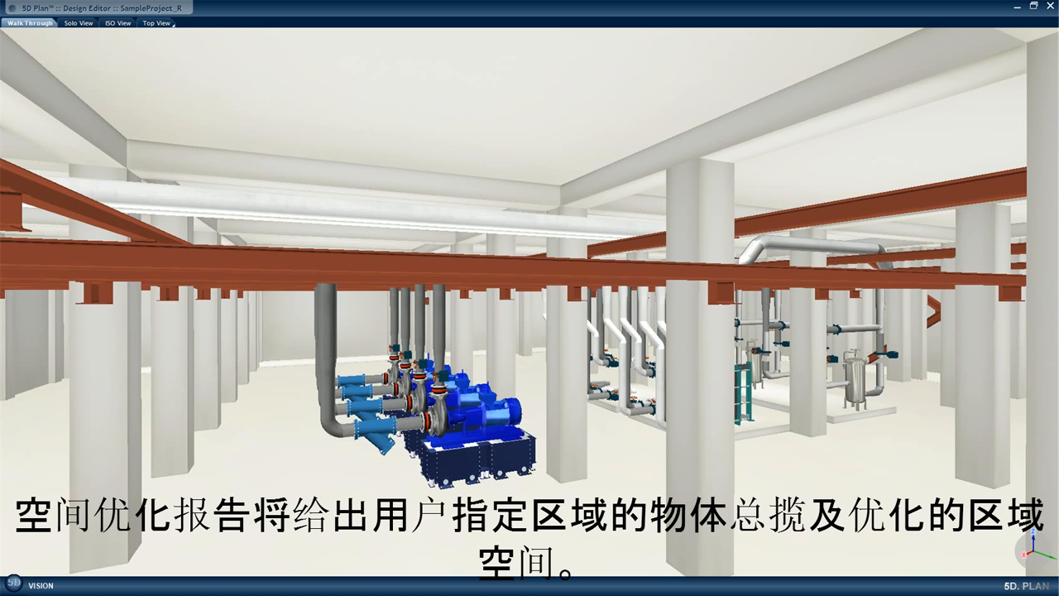
Step: Start a Space Utilization report and set its first corner to area 3/B on the Utility Floor level
{"action": "left_click", "coordinate": [10, 584]}
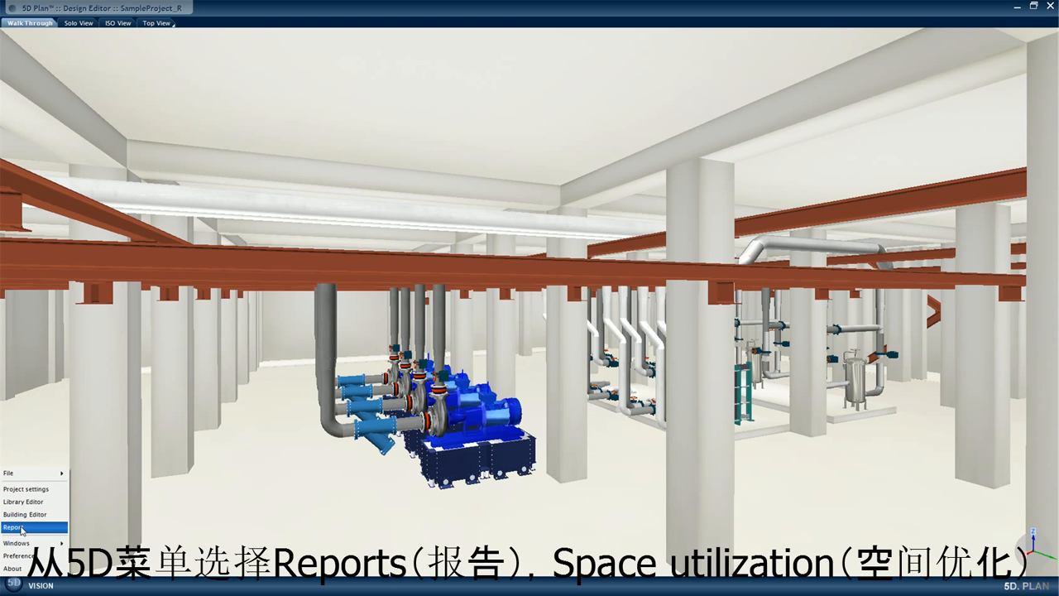
{"action": "mouse_move", "coordinate": [22, 531]}
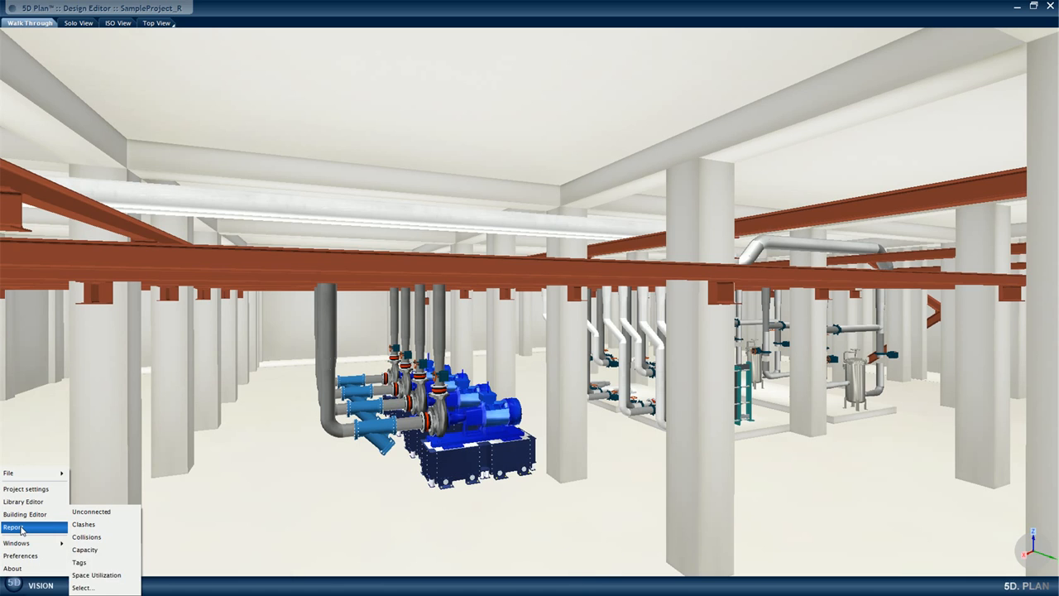
{"action": "left_click", "coordinate": [91, 575]}
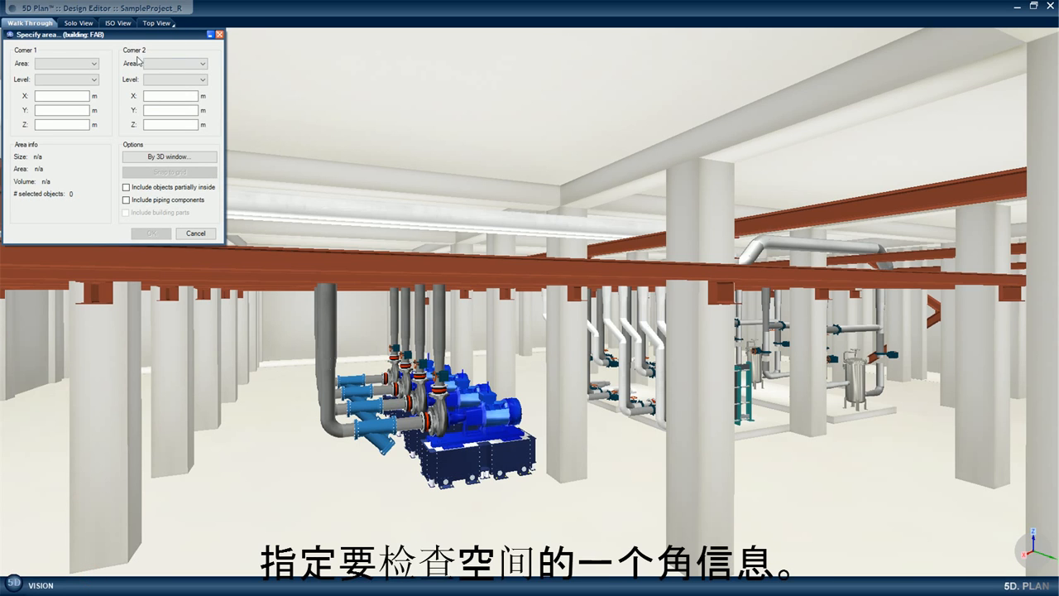
{"action": "left_click", "coordinate": [94, 63]}
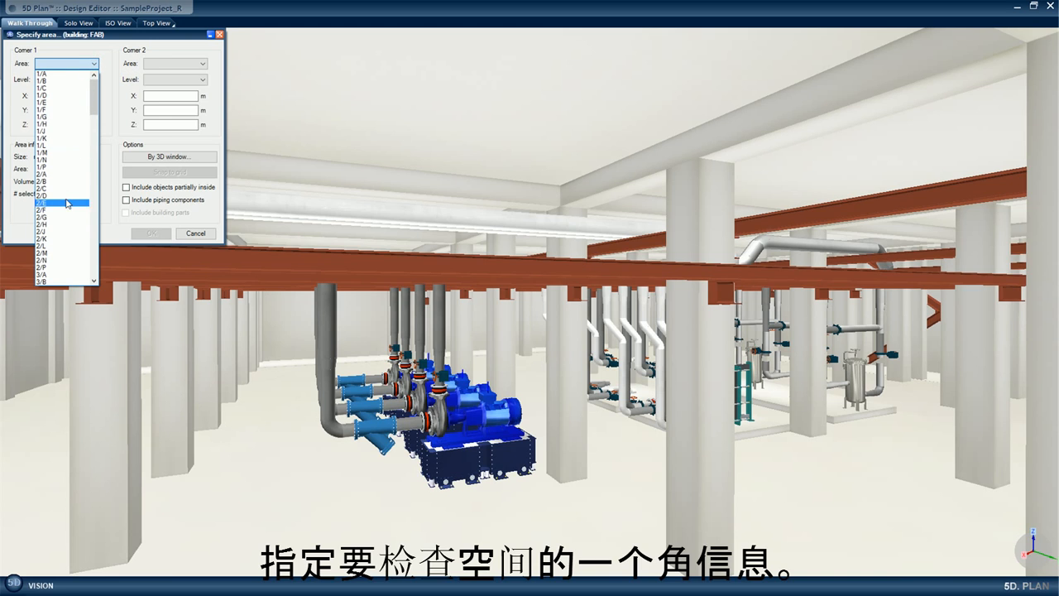
{"action": "left_click", "coordinate": [59, 282]}
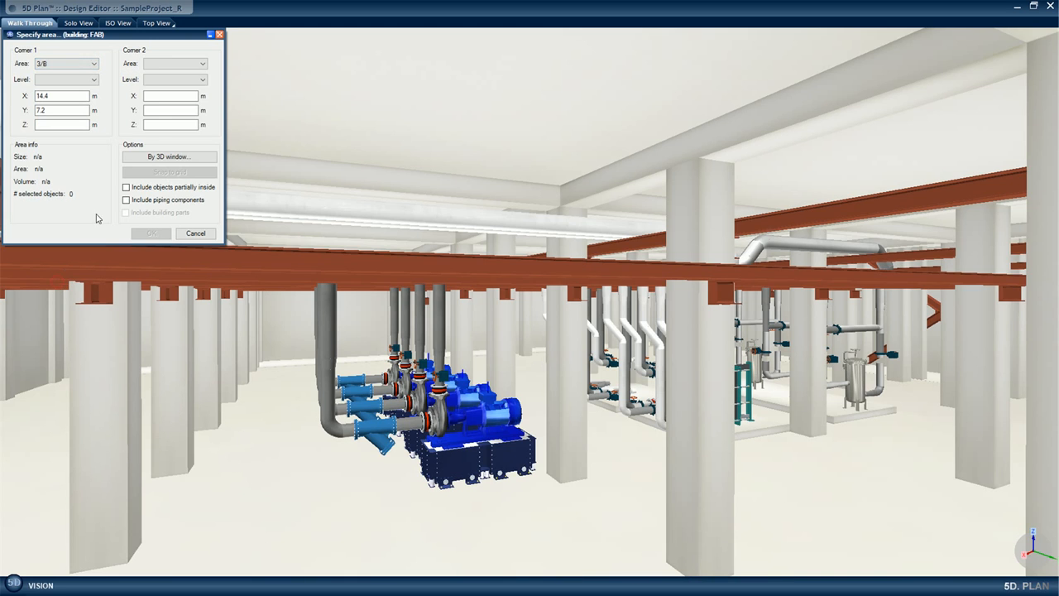
{"action": "left_click", "coordinate": [95, 80]}
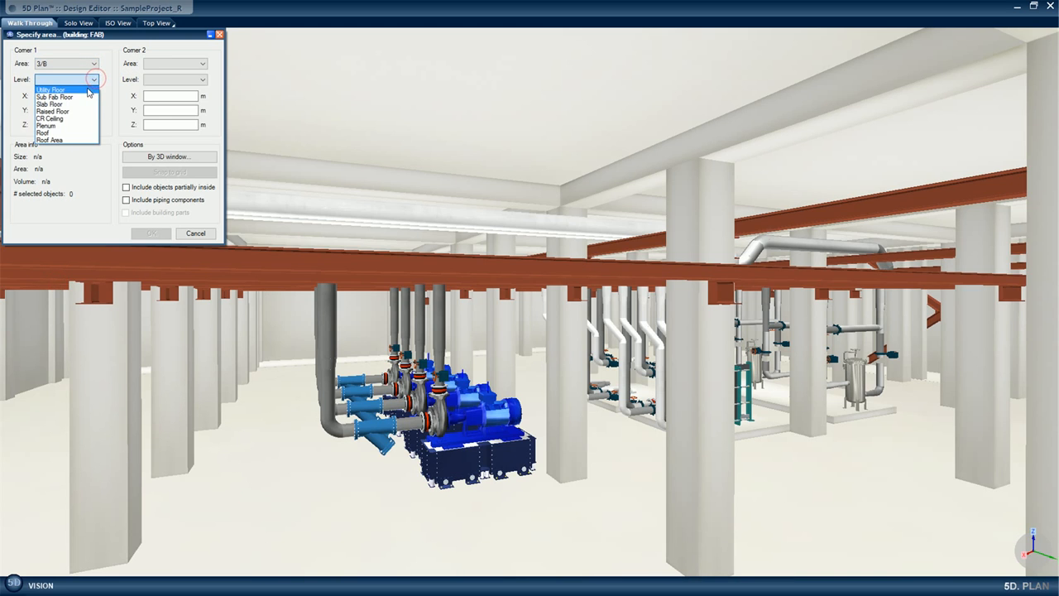
{"action": "left_click", "coordinate": [51, 89]}
Step: Set the report area's second corner to area 5/D on the Sub Fab Floor level
{"action": "left_click", "coordinate": [203, 65]}
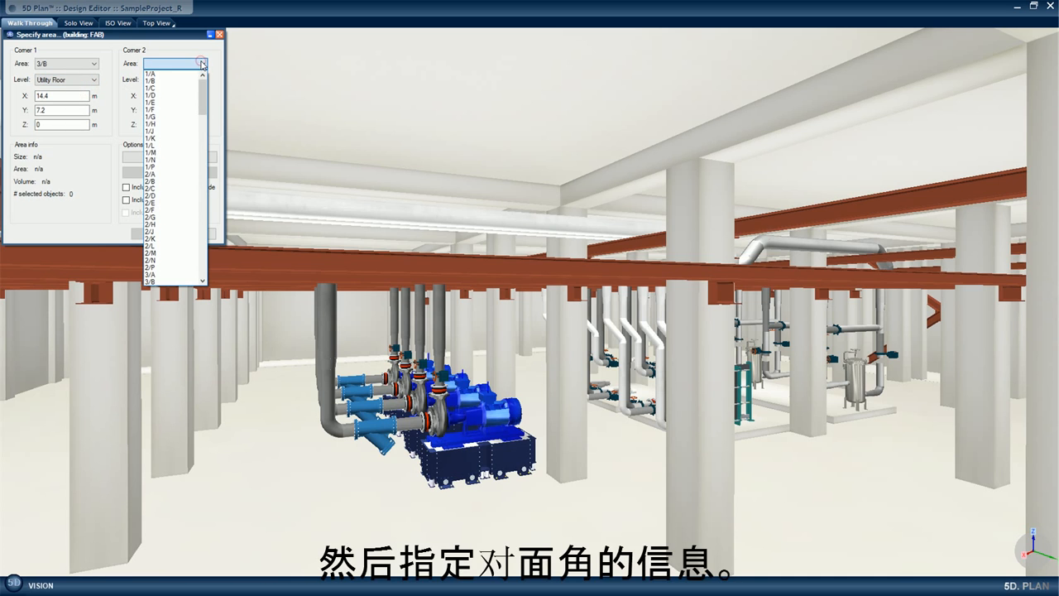
{"action": "scroll", "coordinate": [189, 161], "scroll_direction": "down", "scroll_amount": 6}
{"action": "scroll", "coordinate": [190, 161], "scroll_direction": "down", "scroll_amount": 4}
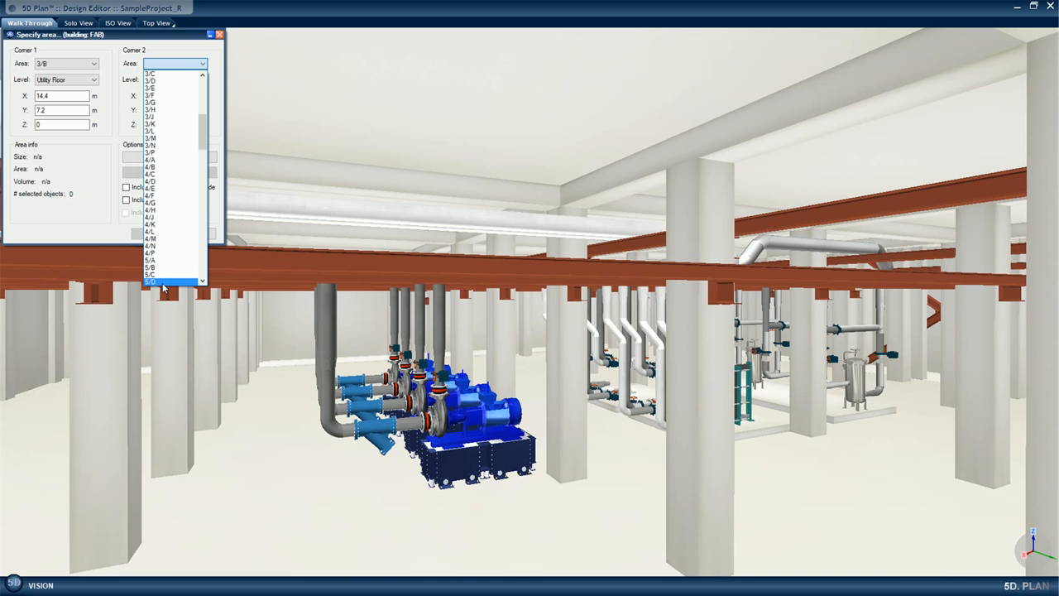
{"action": "left_click", "coordinate": [164, 282]}
{"action": "left_click", "coordinate": [188, 80]}
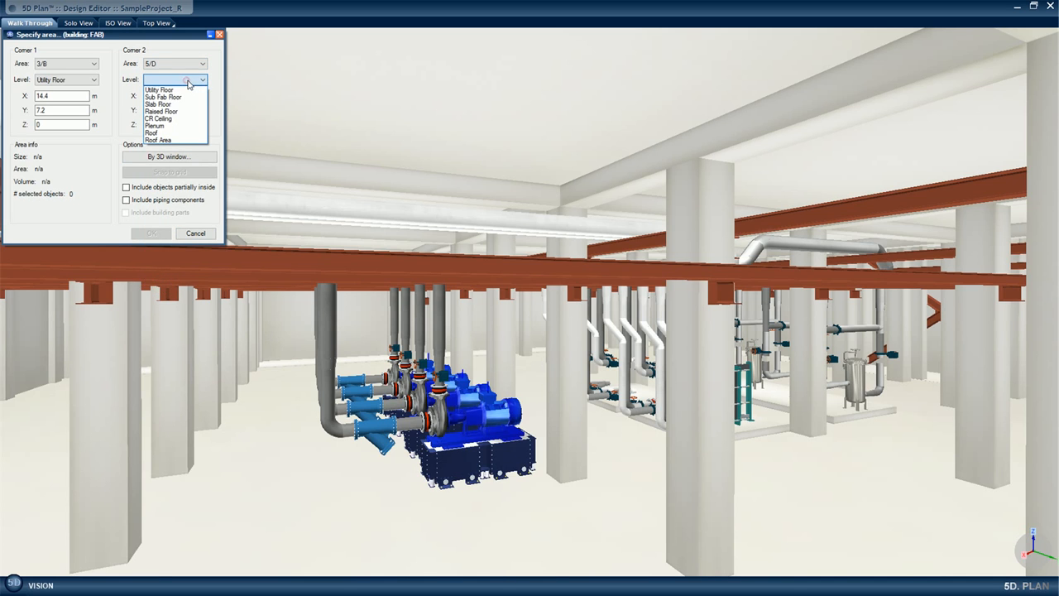
{"action": "left_click", "coordinate": [163, 97]}
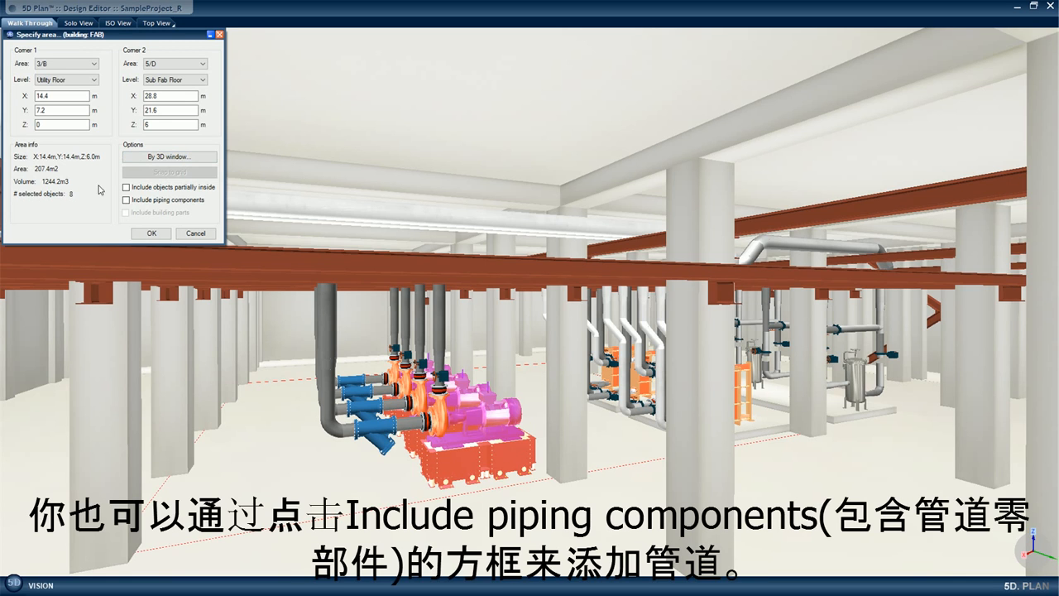
Step: Generate the space utilization report with piping components left out and show its object list
{"action": "left_click", "coordinate": [125, 201]}
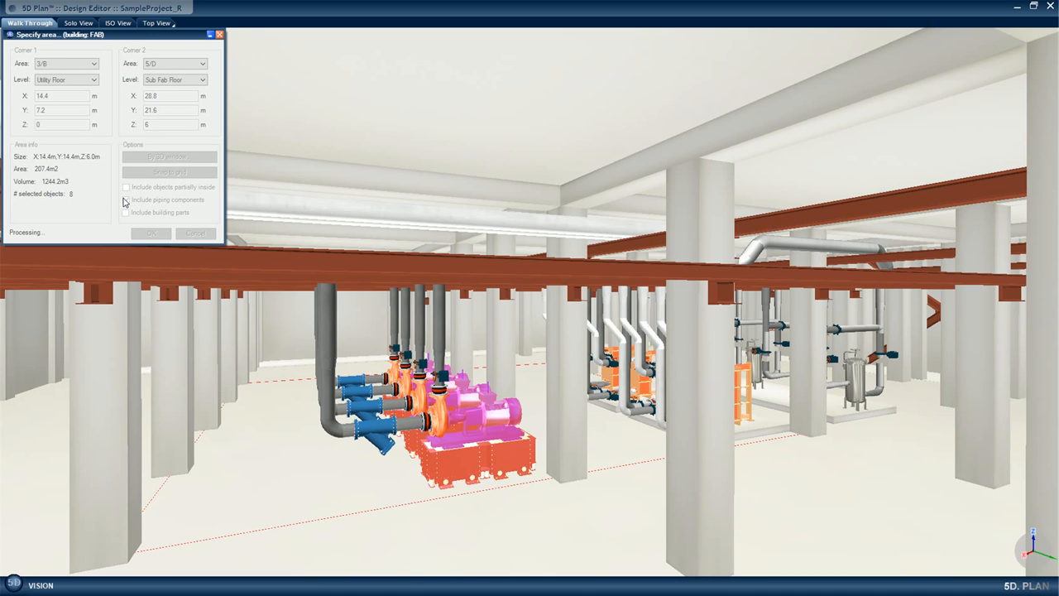
{"action": "left_click", "coordinate": [125, 200]}
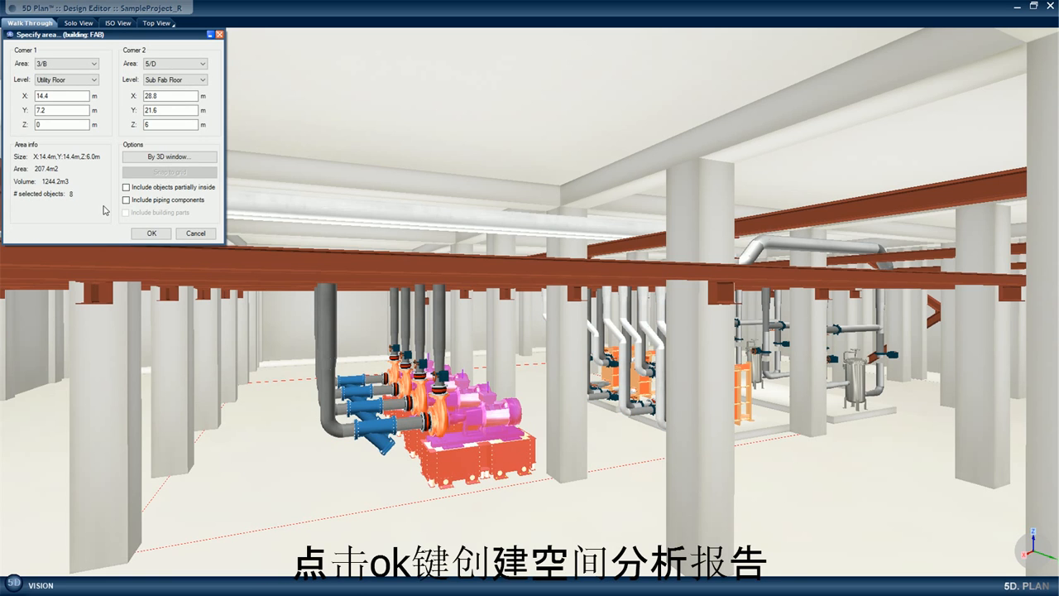
{"action": "left_click", "coordinate": [148, 234]}
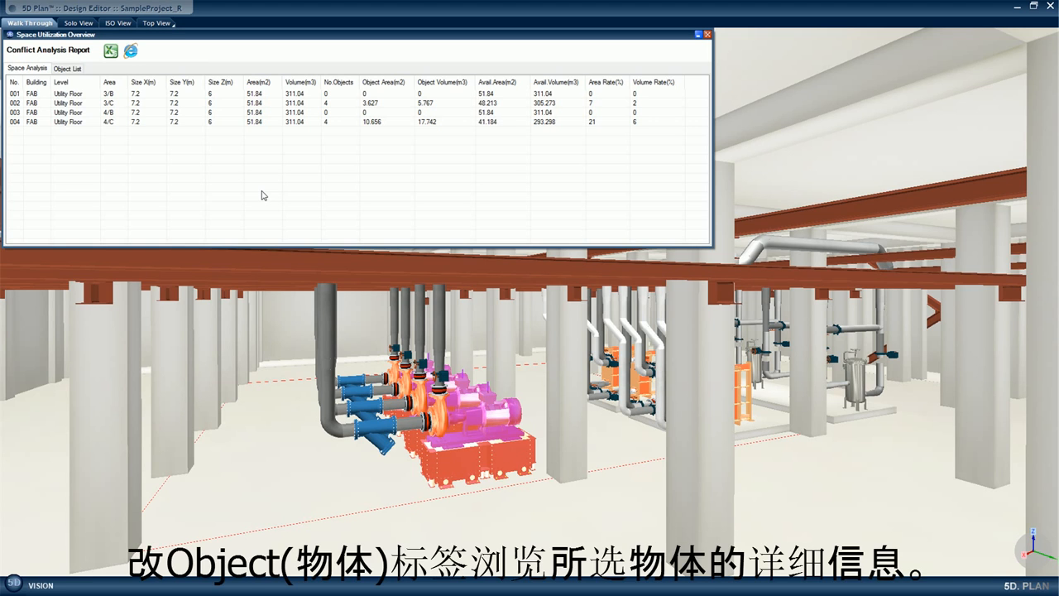
{"action": "left_click", "coordinate": [68, 69]}
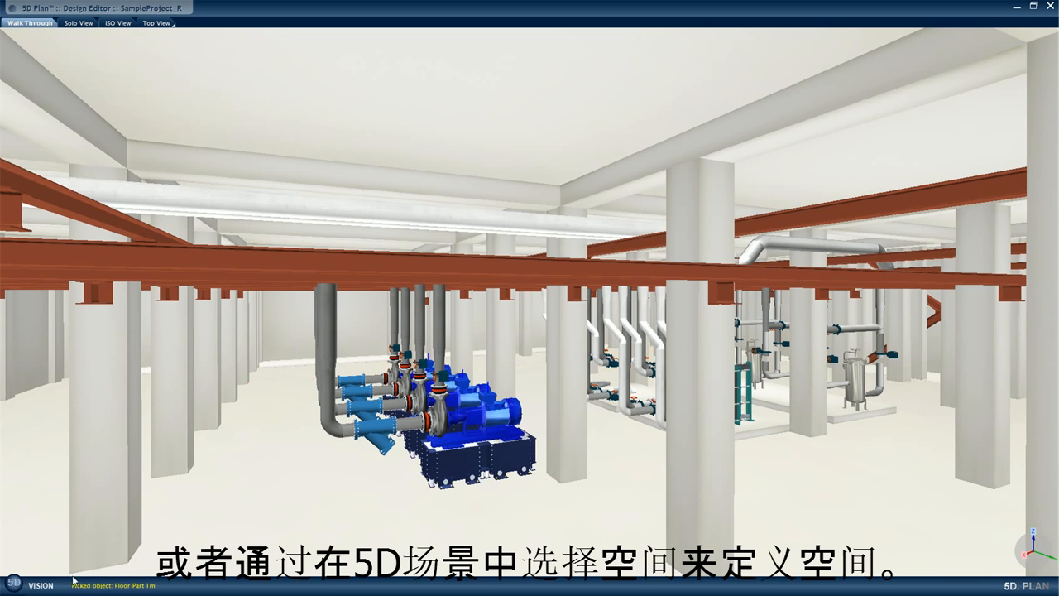
Step: Start another Space Utilization report and define its area in the 3D scene, about 13.7 × 10.1 × 5.3 m around the pumps
{"action": "left_click", "coordinate": [13, 585]}
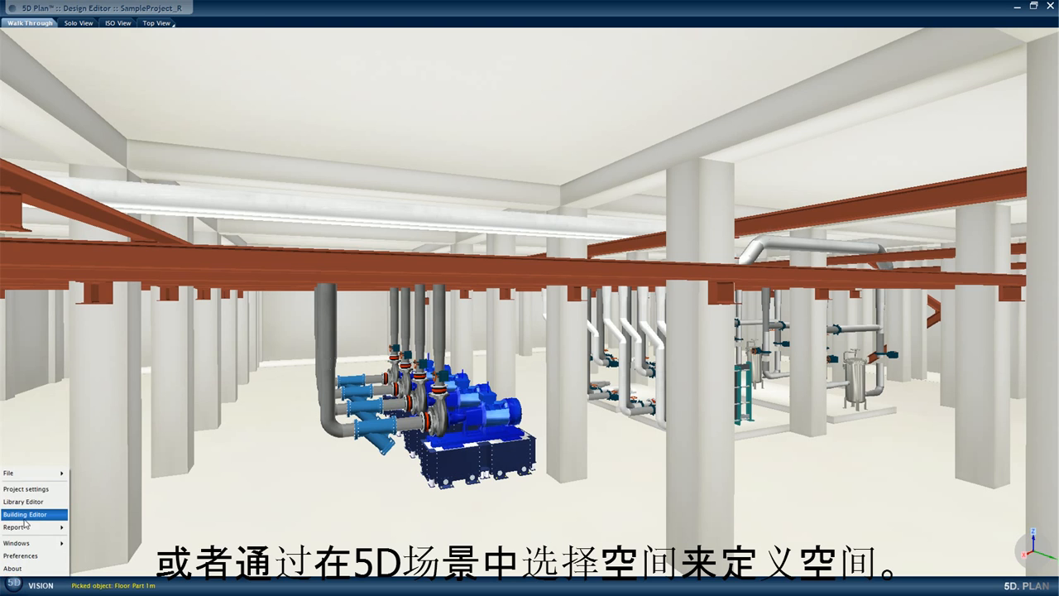
{"action": "mouse_move", "coordinate": [27, 530]}
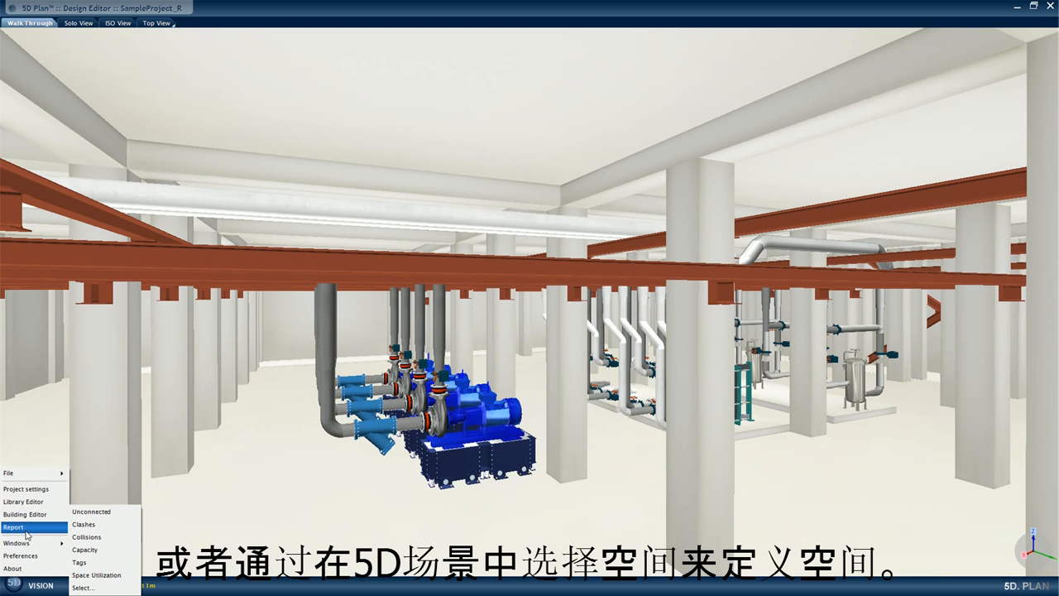
{"action": "left_click", "coordinate": [93, 575]}
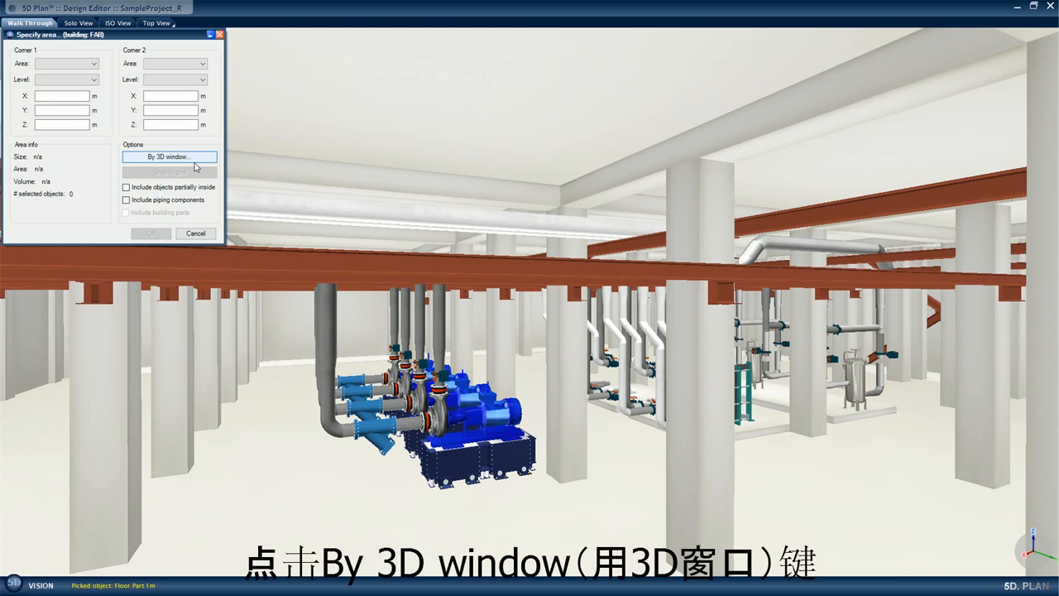
{"action": "left_click", "coordinate": [170, 156]}
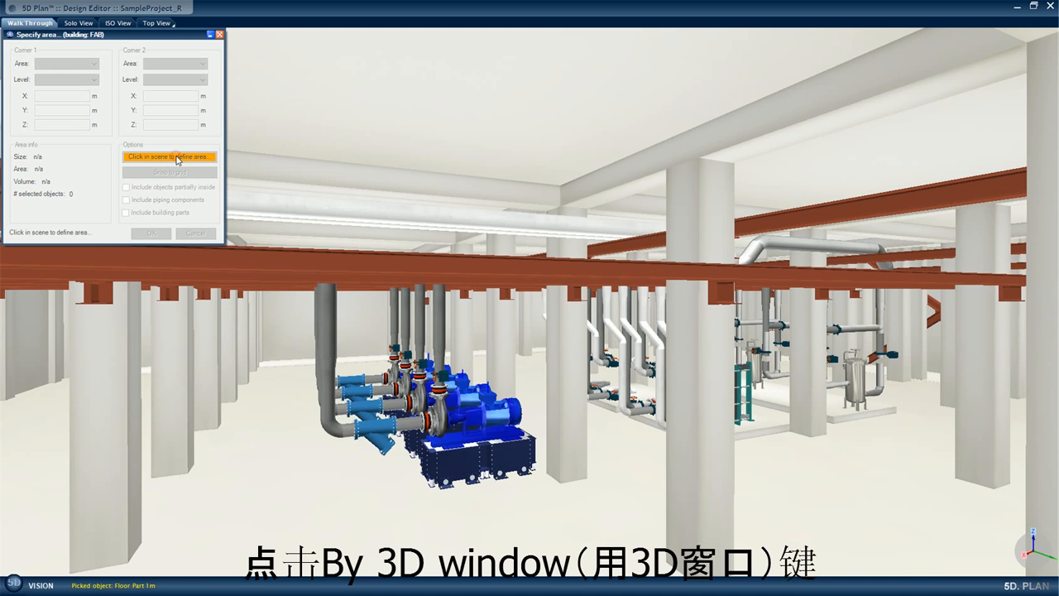
{"action": "left_click", "coordinate": [237, 404]}
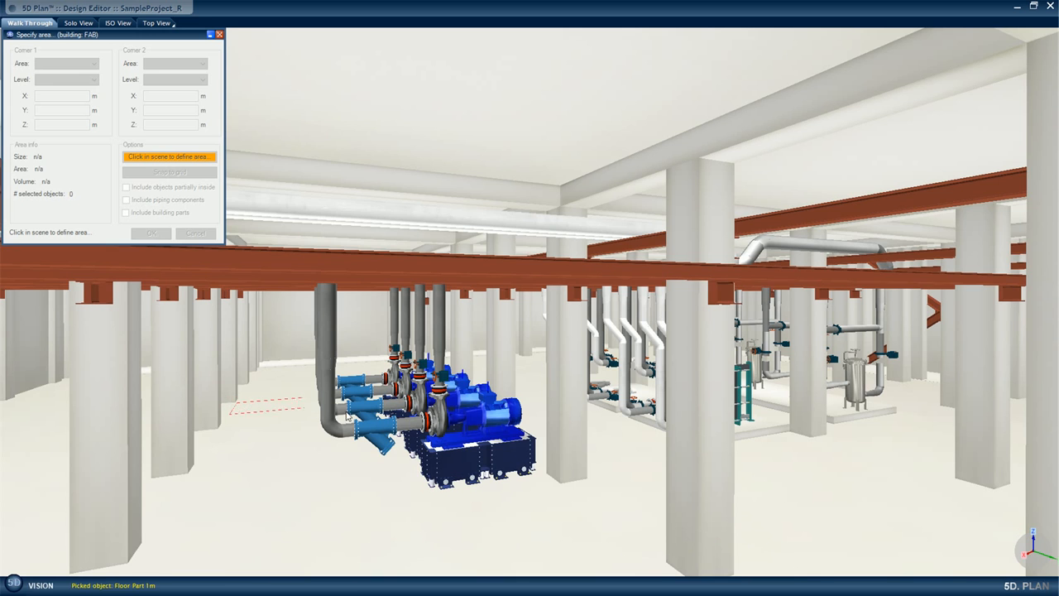
{"action": "left_click", "coordinate": [793, 237]}
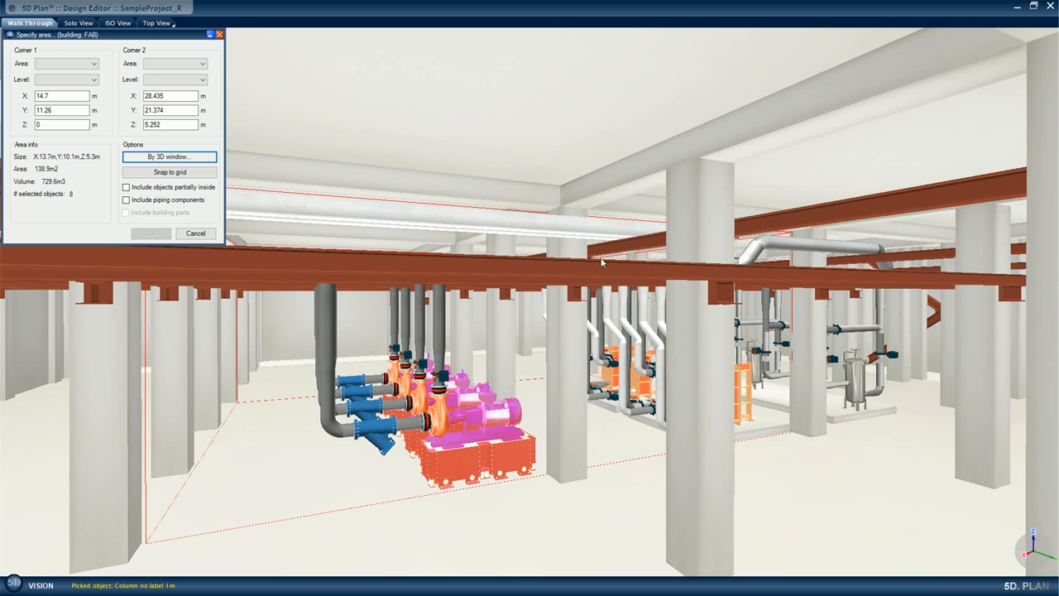
Step: Snap the defined area to the building grid, then generate the space utilization report and show its object list
{"action": "left_click", "coordinate": [170, 174]}
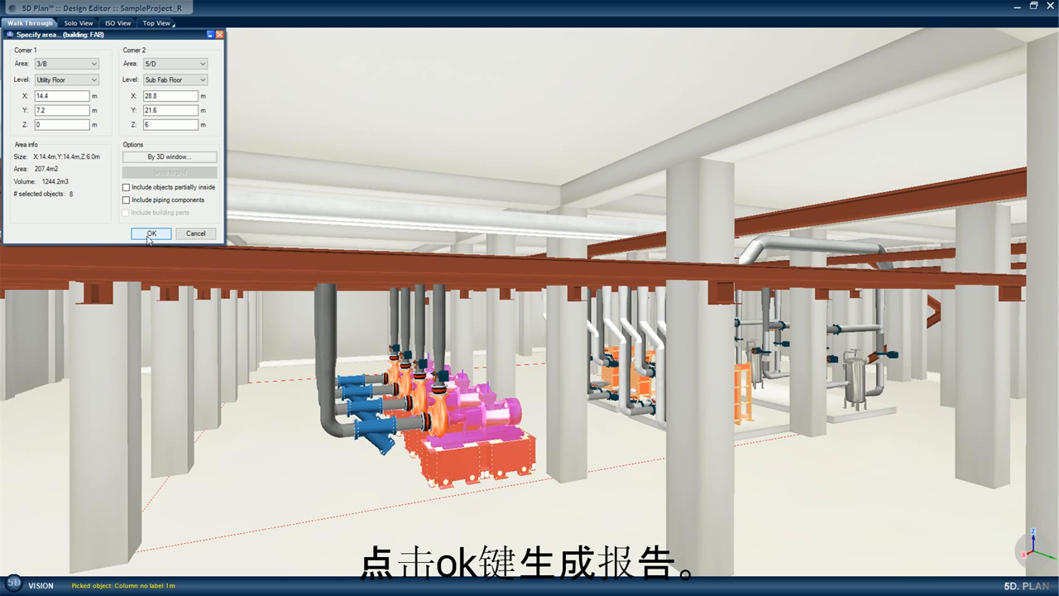
{"action": "left_click", "coordinate": [151, 235]}
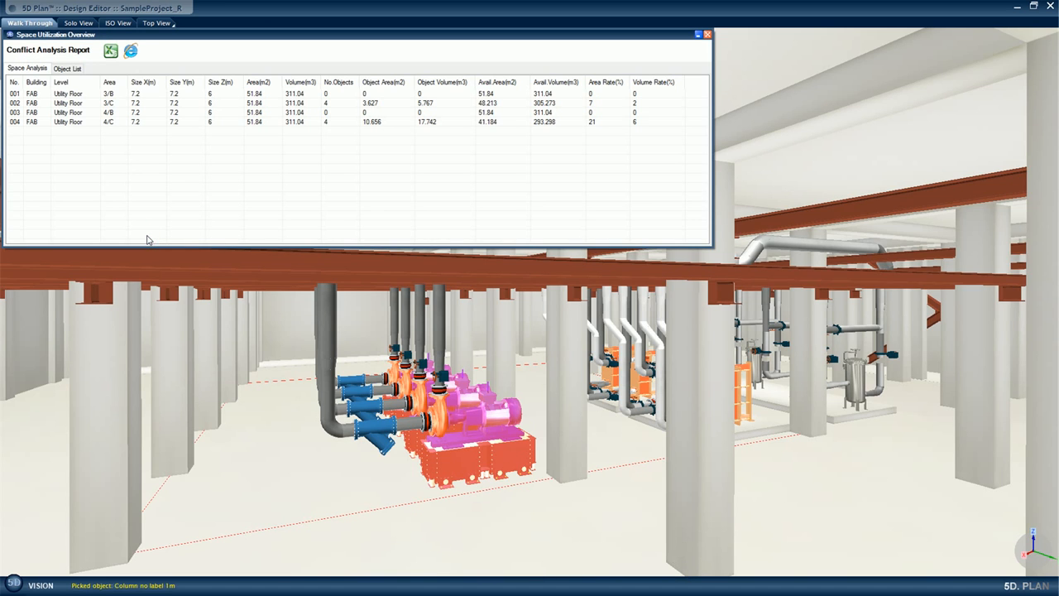
{"action": "left_click", "coordinate": [69, 71]}
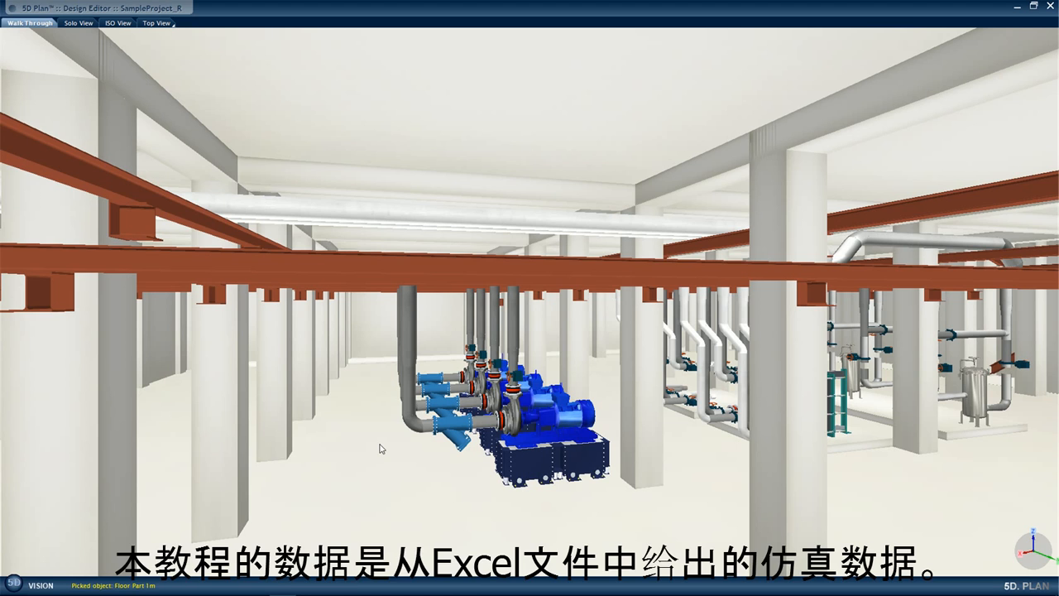
Step: Start 5D Control from the floor part and load the configuration file Demo5DControl.xlsx
{"action": "double_click", "coordinate": [380, 449]}
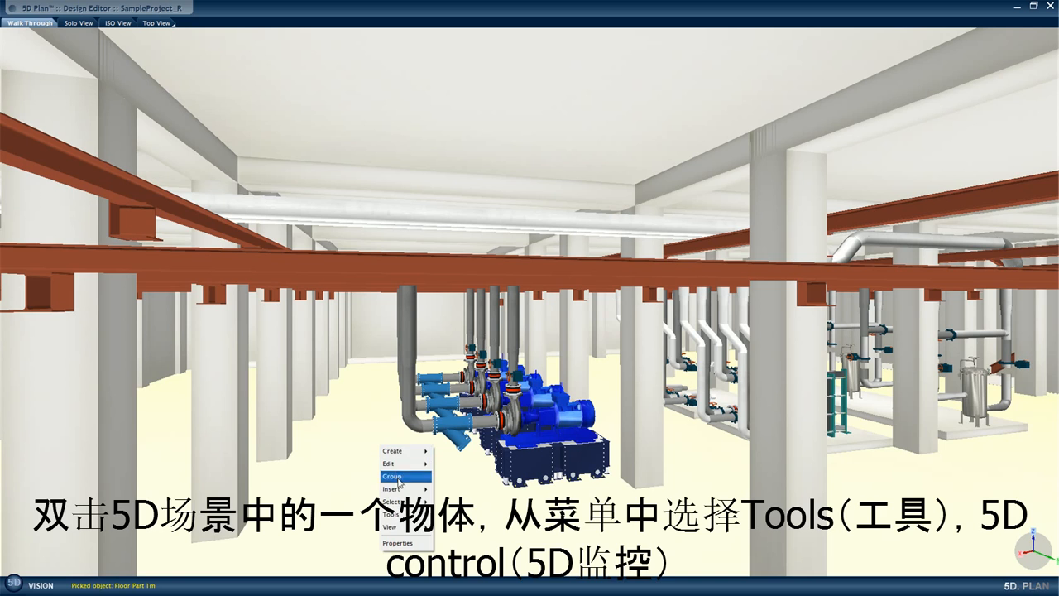
{"action": "mouse_move", "coordinate": [407, 515]}
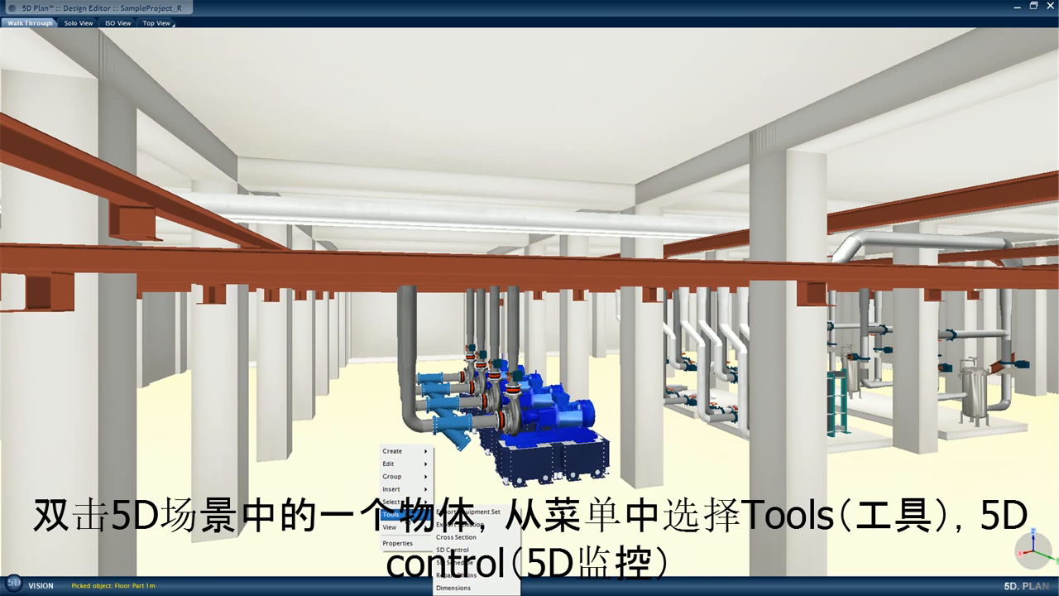
{"action": "left_click", "coordinate": [460, 549]}
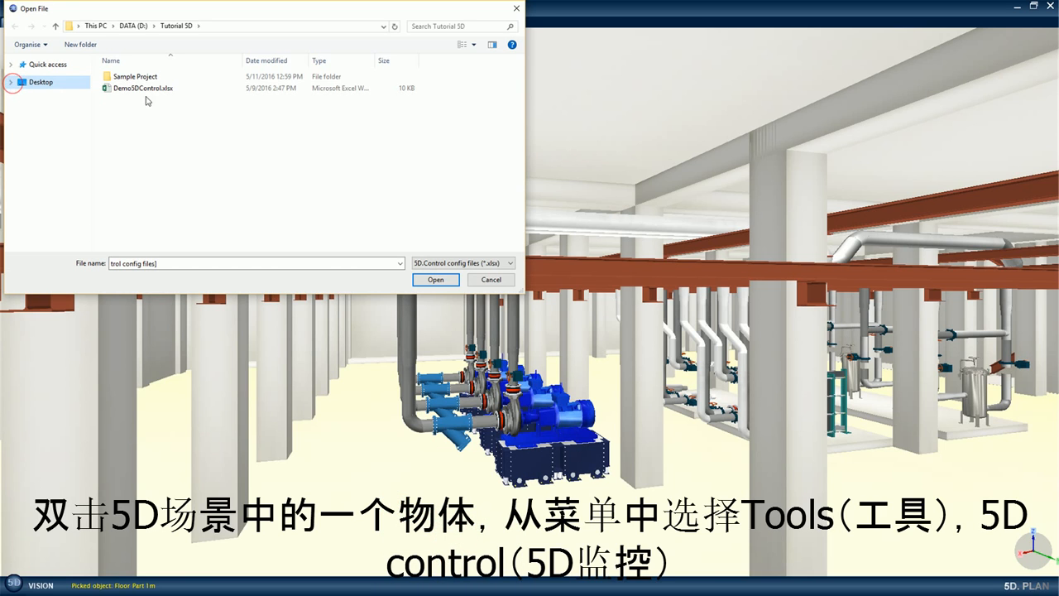
{"action": "left_click", "coordinate": [147, 88]}
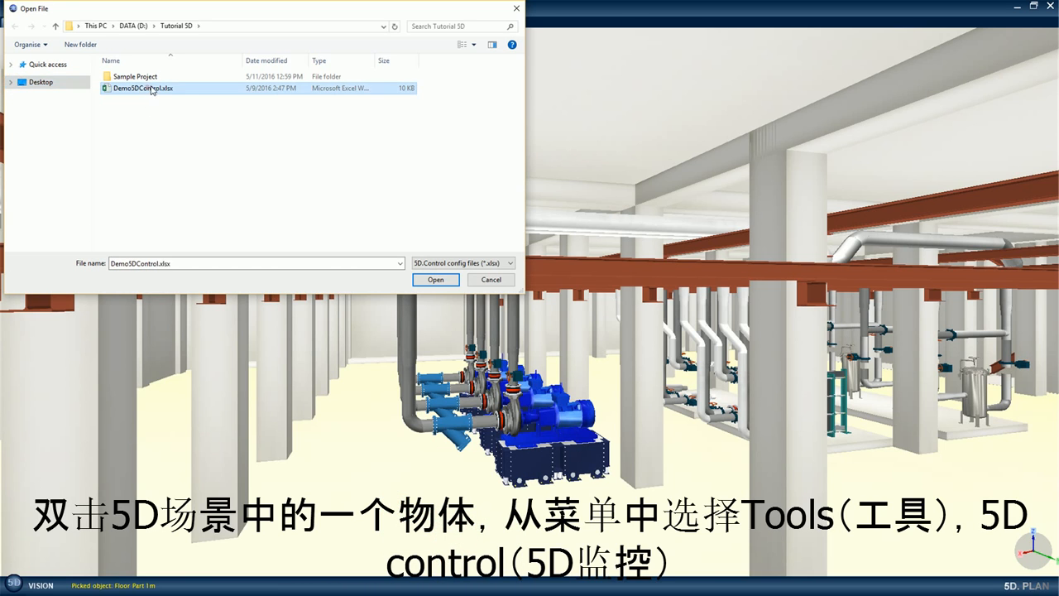
{"action": "left_click", "coordinate": [436, 280]}
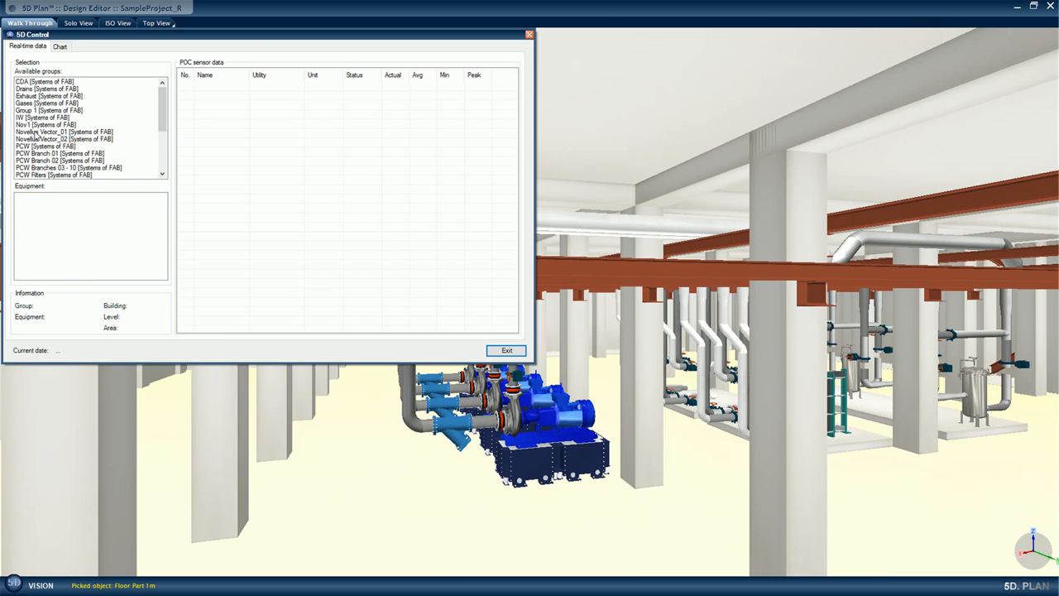
Step: Show the real-time sensor data of the Novellus Vector equipment in group Novellus Vector_01 and chart its N2O Inlet
{"action": "left_click", "coordinate": [35, 132]}
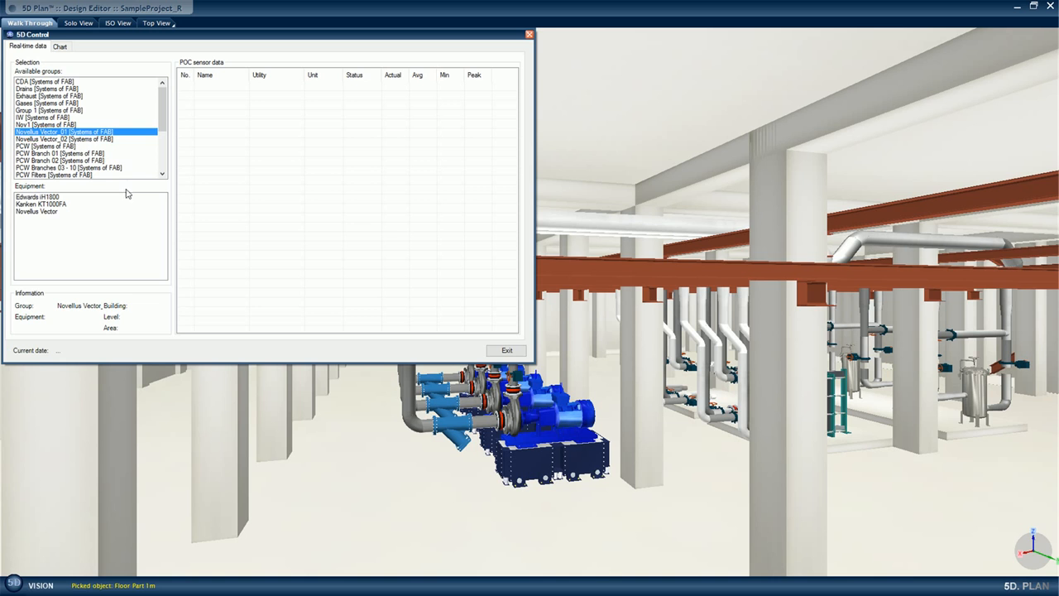
{"action": "left_click", "coordinate": [51, 212]}
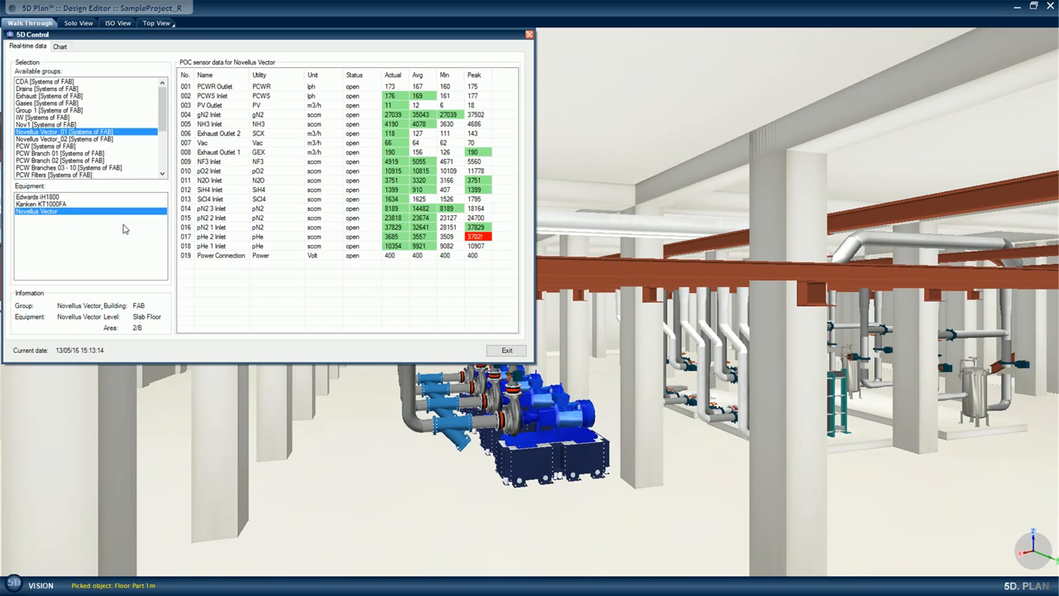
{"action": "left_click", "coordinate": [217, 179]}
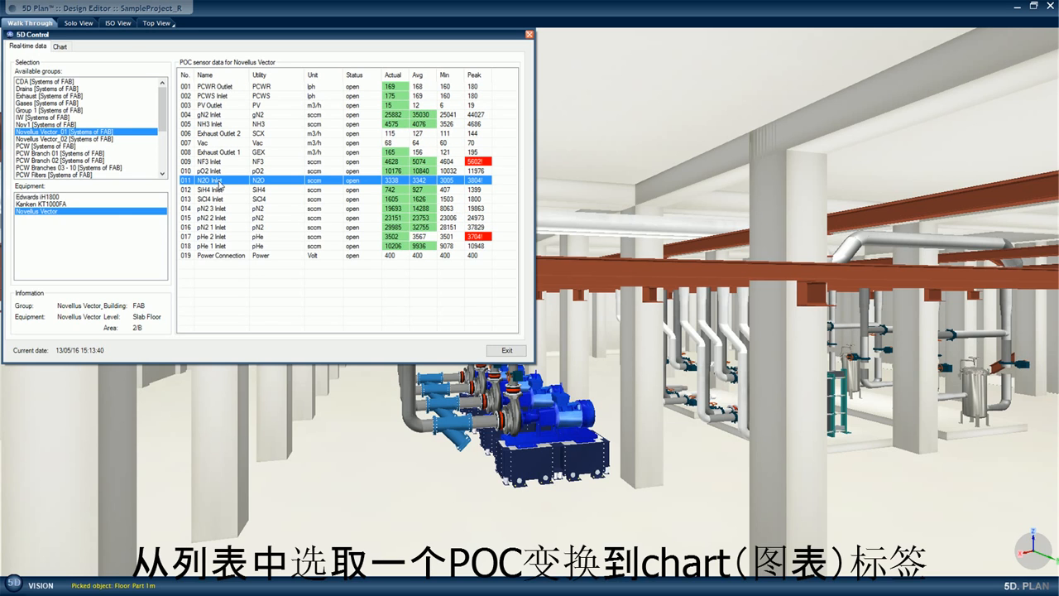
{"action": "left_click", "coordinate": [59, 50]}
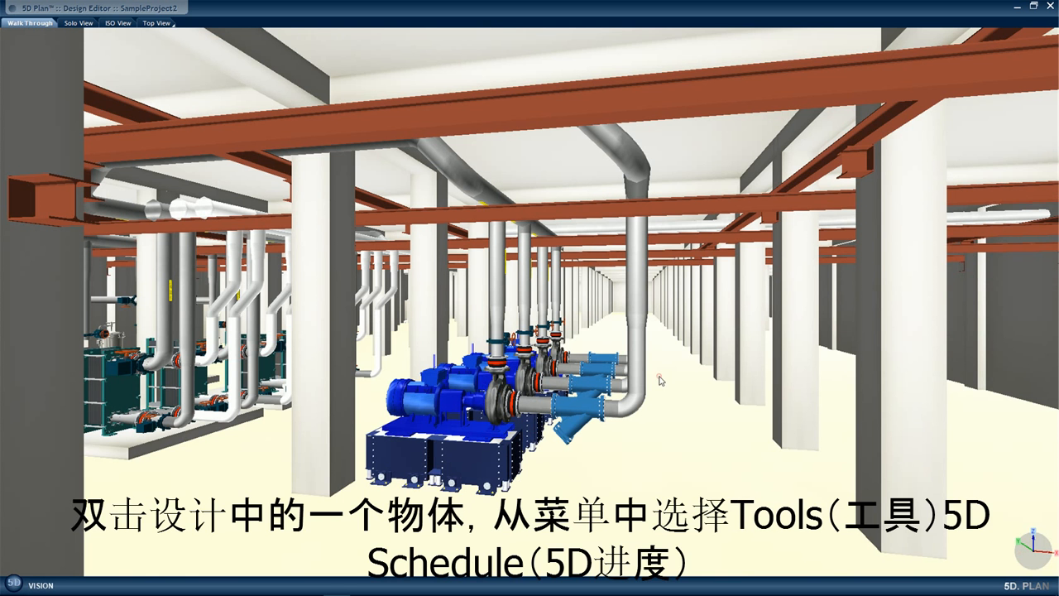
Step: Start 5D Schedule from the floor part and autoplay the Delivery Date task of group PCW [Systems of FAB], stopping it near the end
{"action": "right_click", "coordinate": [660, 379]}
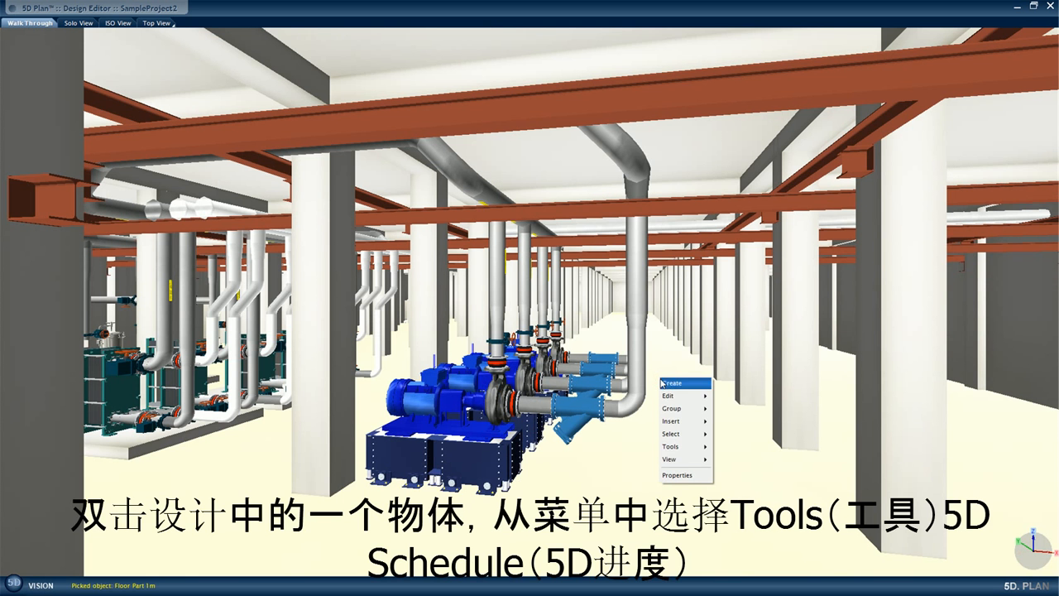
{"action": "mouse_move", "coordinate": [684, 447]}
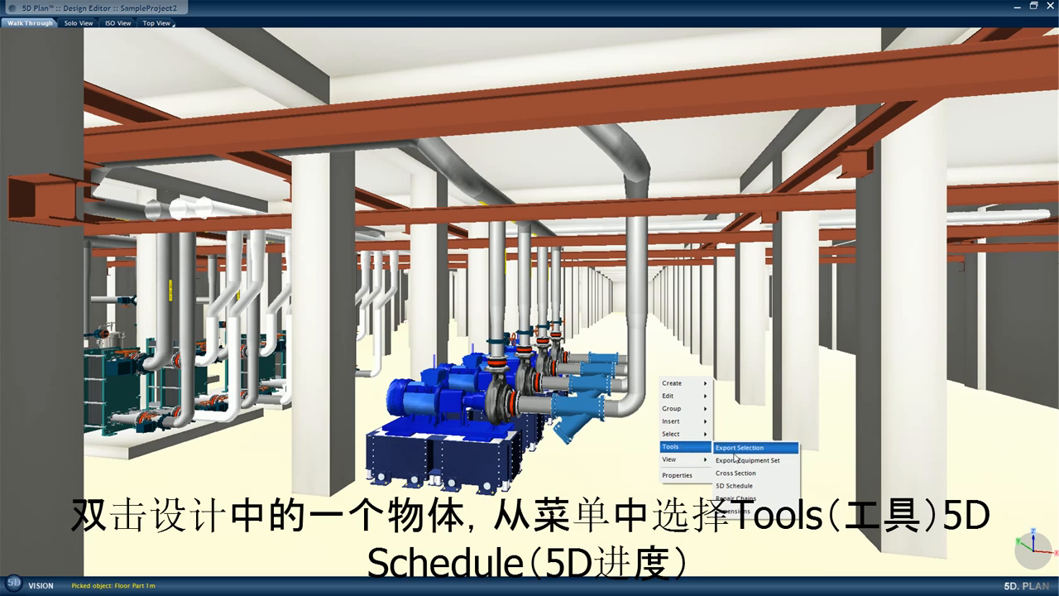
{"action": "left_click", "coordinate": [736, 486]}
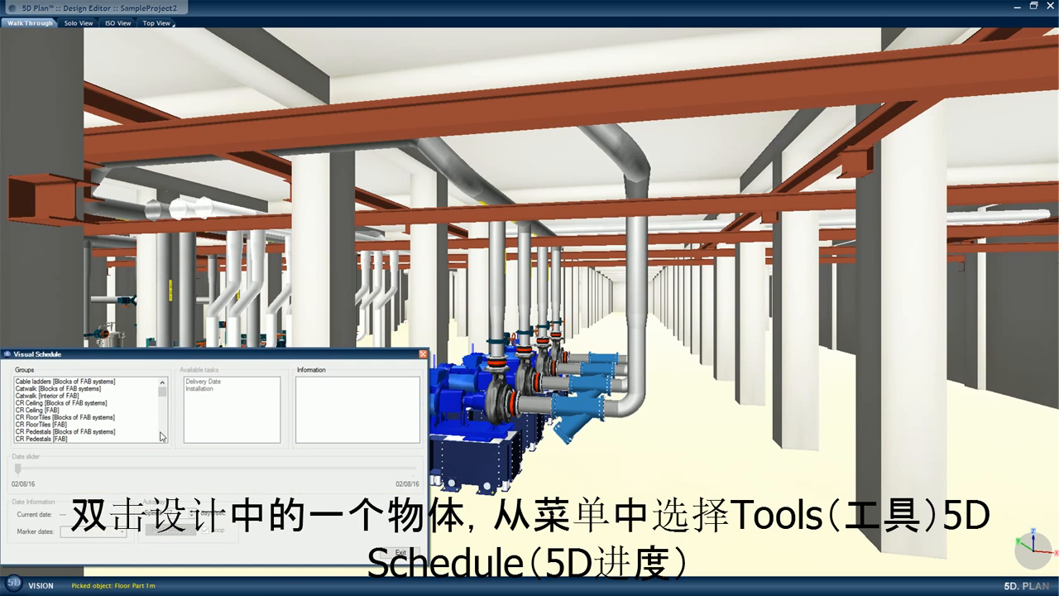
{"action": "mouse_move", "coordinate": [163, 387]}
{"action": "left_mouse_down"}
{"action": "mouse_move", "coordinate": [167, 414]}
{"action": "mouse_move", "coordinate": [163, 405]}
{"action": "left_mouse_up"}
{"action": "left_click", "coordinate": [70, 419]}
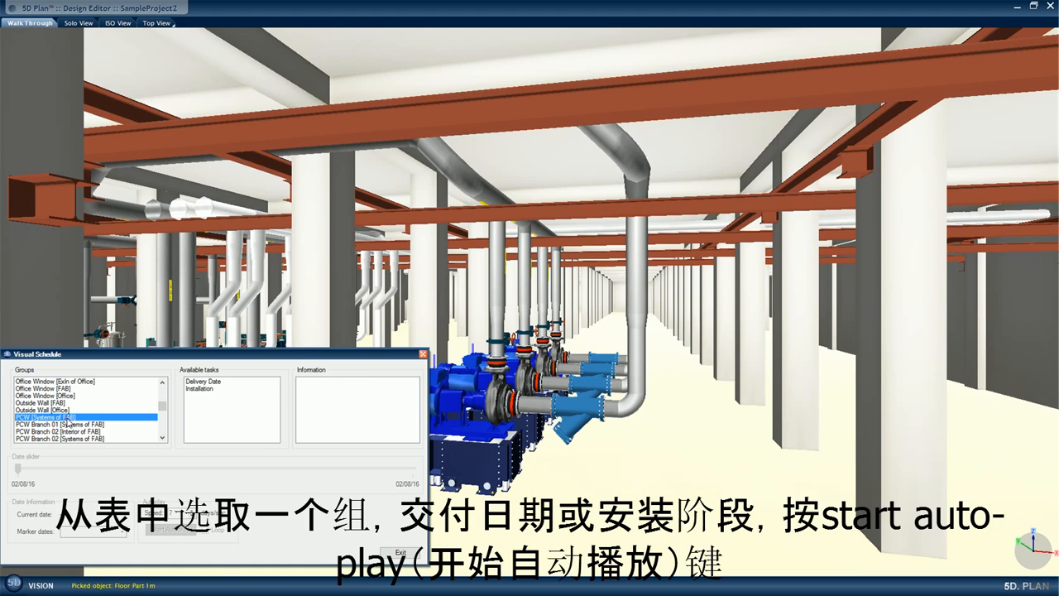
{"action": "left_click", "coordinate": [198, 381]}
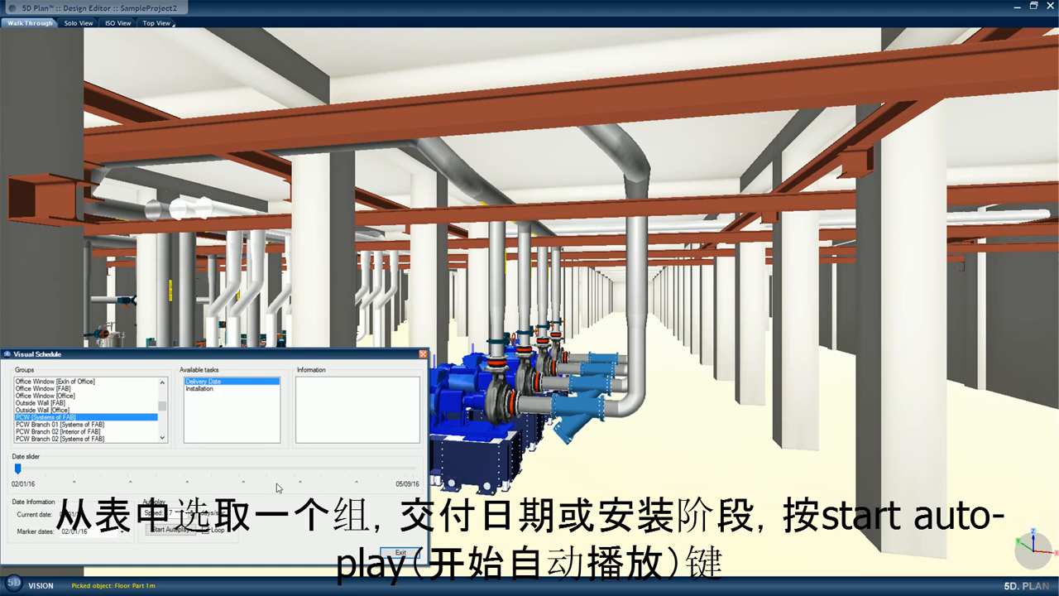
{"action": "left_click", "coordinate": [170, 530]}
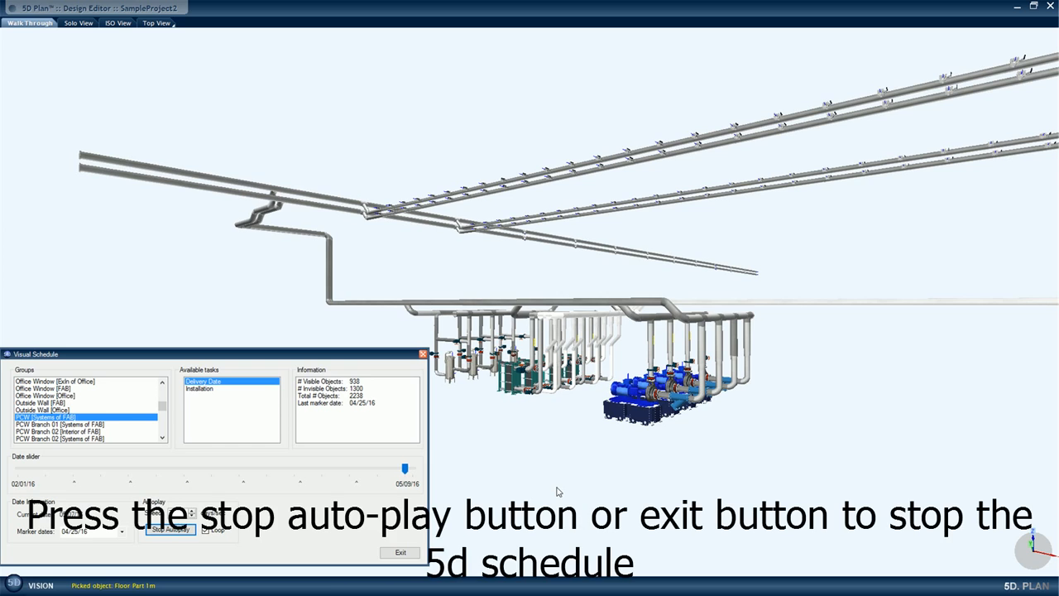
{"action": "left_click", "coordinate": [181, 533]}
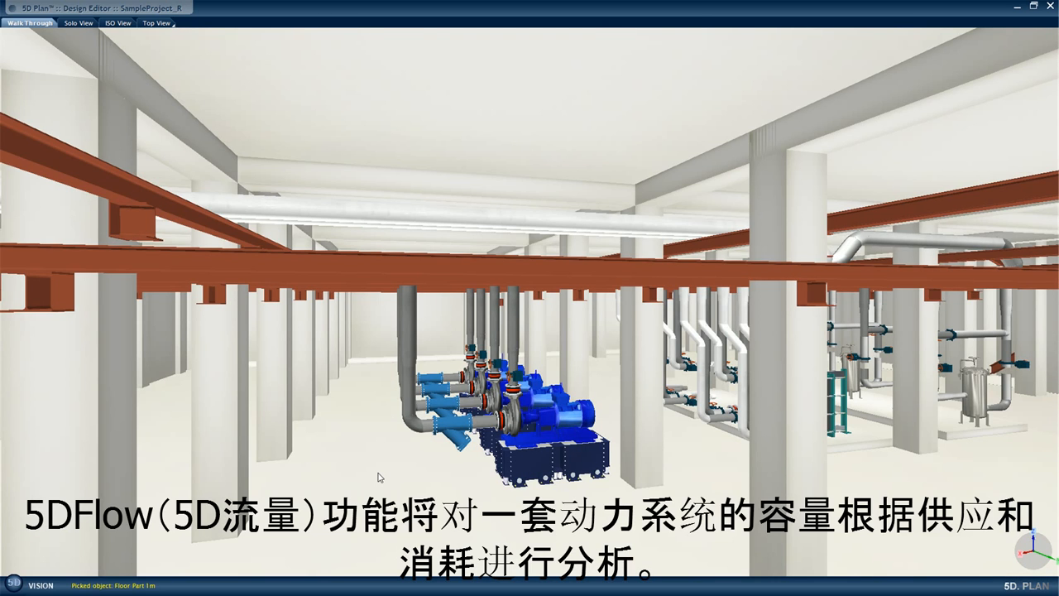
Step: Select all objects of the PCW group, starting from the front PCW pump
{"action": "left_click", "coordinate": [530, 456]}
{"action": "right_click", "coordinate": [530, 455]}
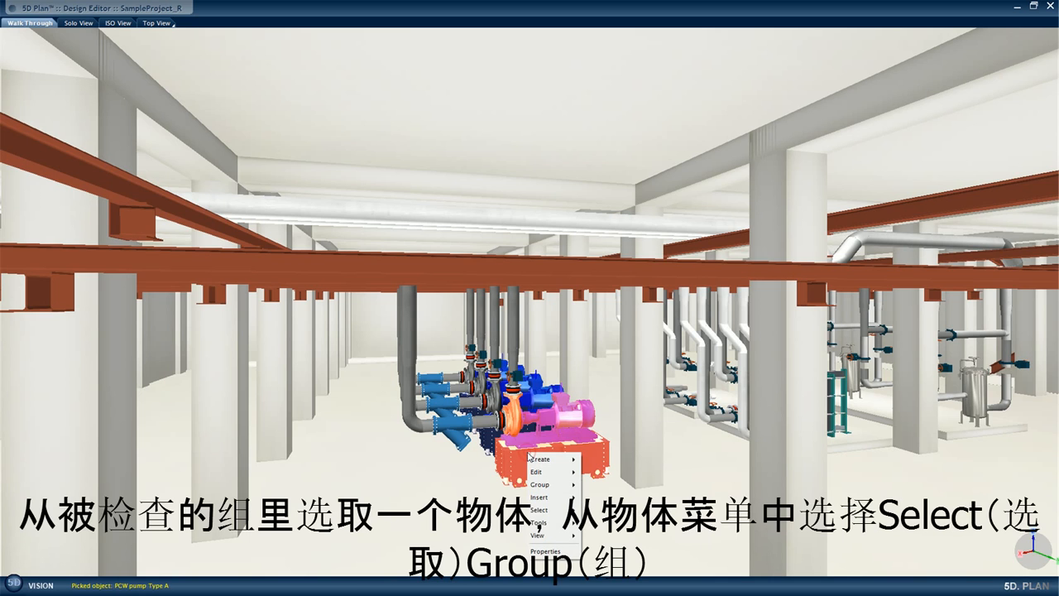
{"action": "mouse_move", "coordinate": [550, 512]}
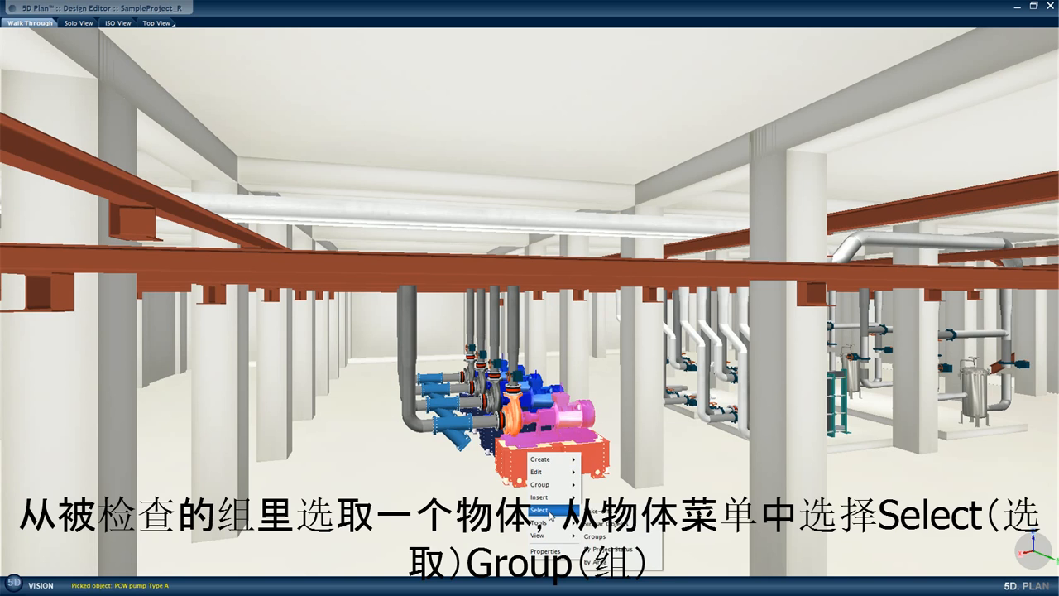
{"action": "left_click", "coordinate": [615, 538]}
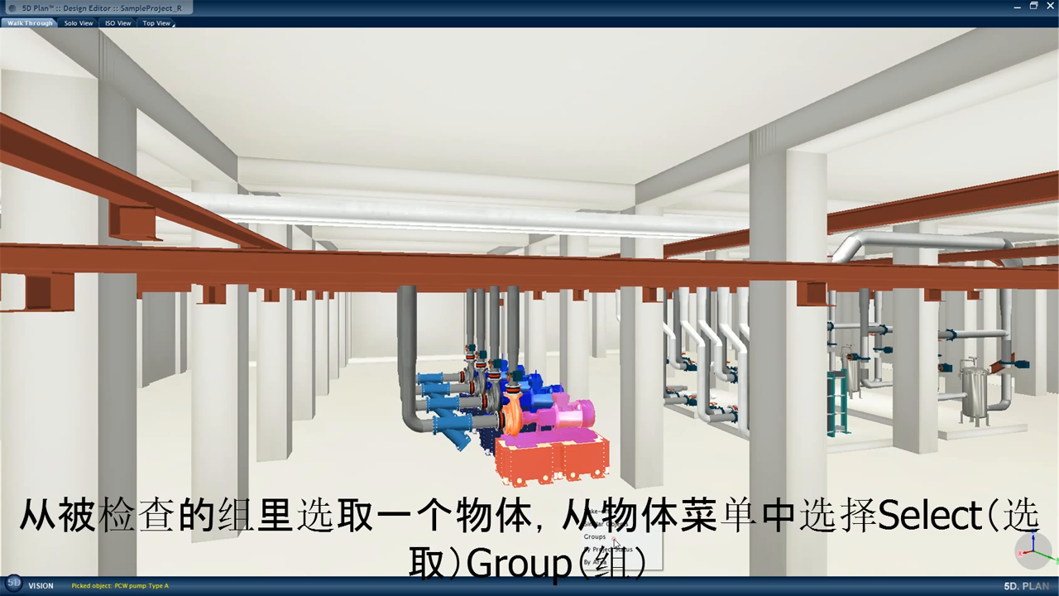
{"action": "left_click", "coordinate": [144, 197]}
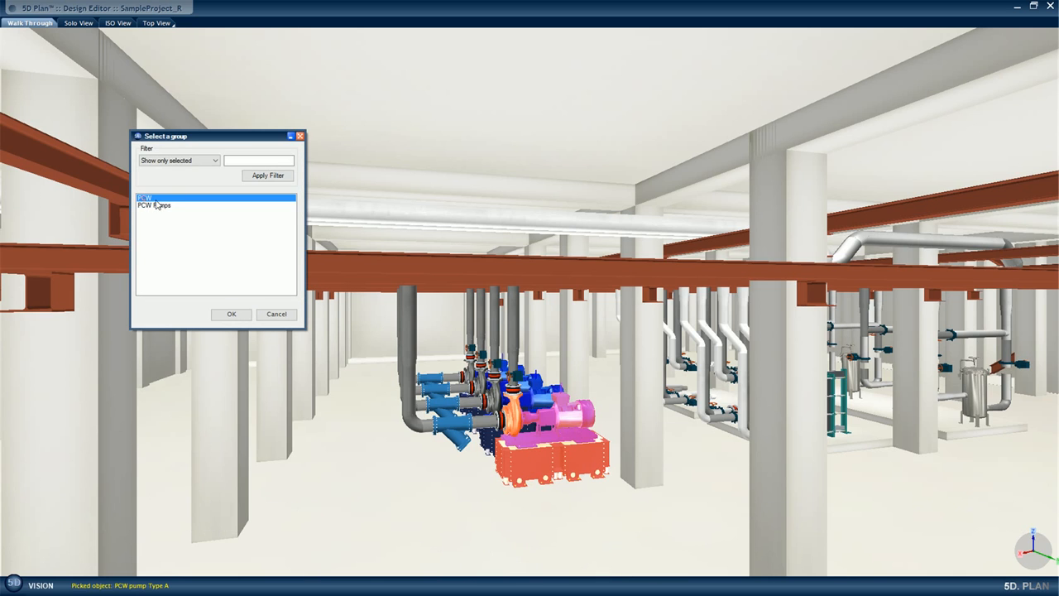
{"action": "left_click", "coordinate": [225, 314]}
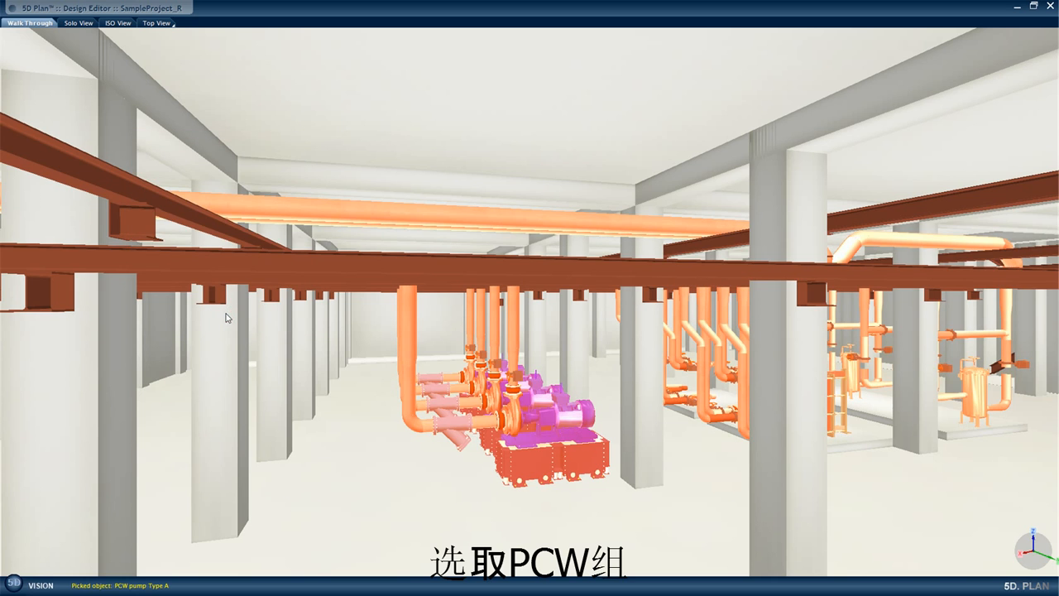
Step: Run the 5D Flow capacity analysis on the selected PCW group and look closer at the colour-coded piping
{"action": "right_click", "coordinate": [534, 460]}
{"action": "mouse_move", "coordinate": [547, 530]}
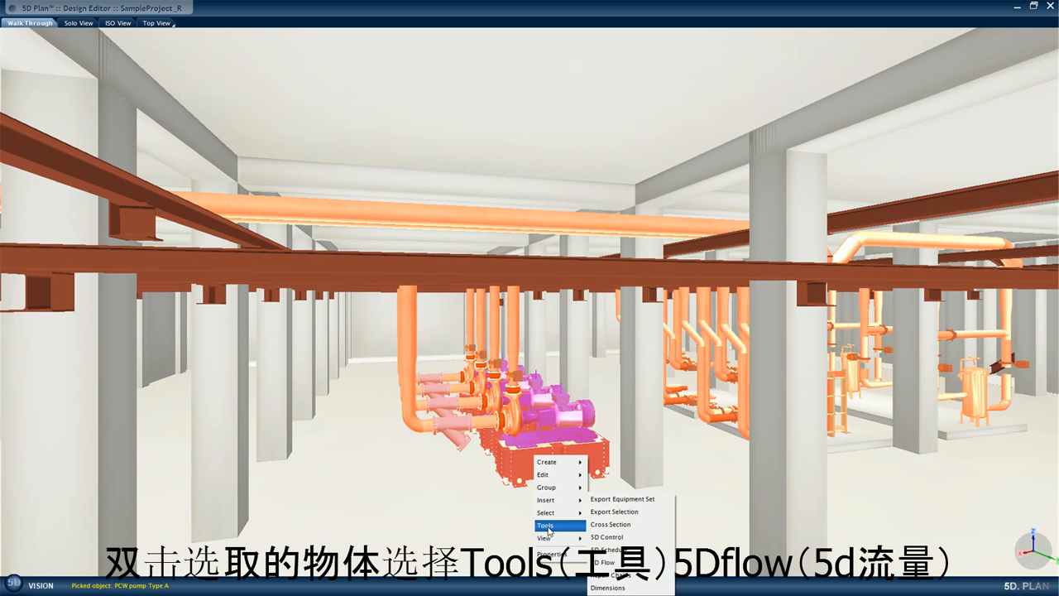
{"action": "left_click", "coordinate": [617, 563]}
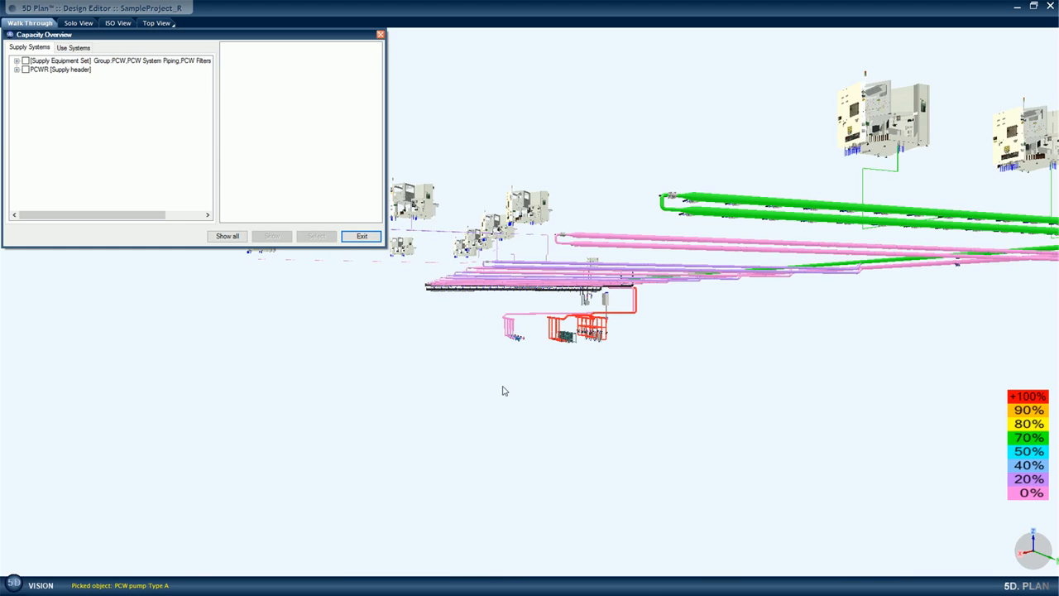
{"action": "left_click_drag", "start_coordinate": [509, 486], "coordinate": [510, 464]}
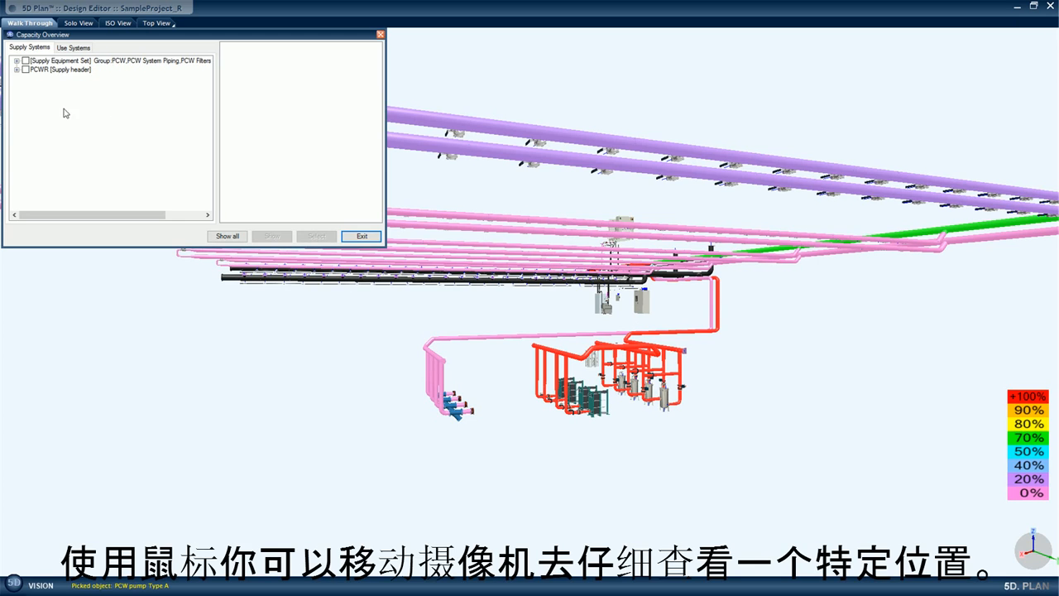
Step: Expand the whole supply systems tree and show the capacity details of the PCWS supply header and the 20 mm PCWS Inlet
{"action": "left_click", "coordinate": [16, 61]}
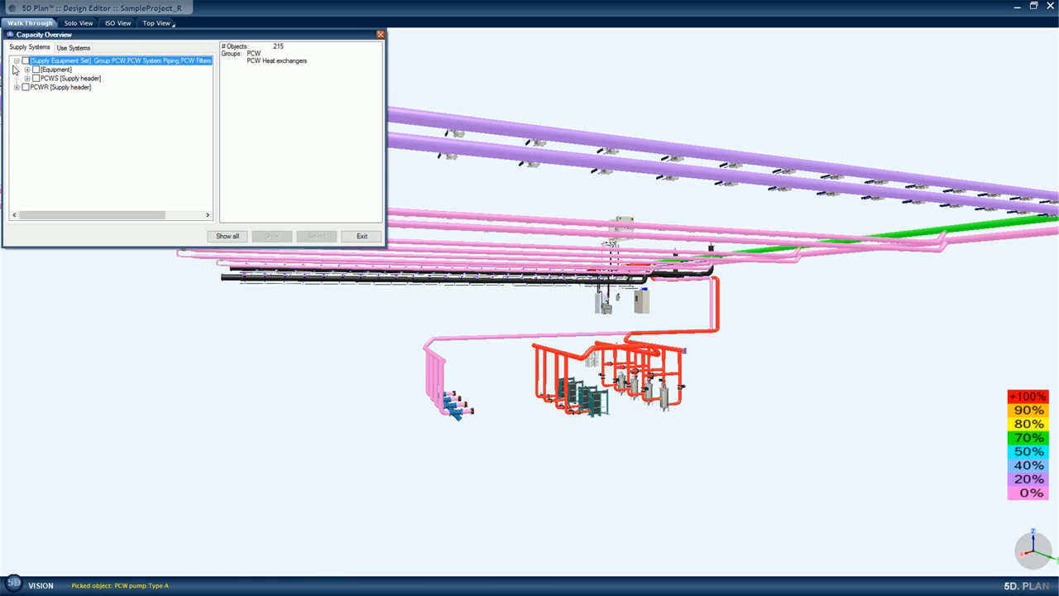
{"action": "right_click", "coordinate": [17, 62]}
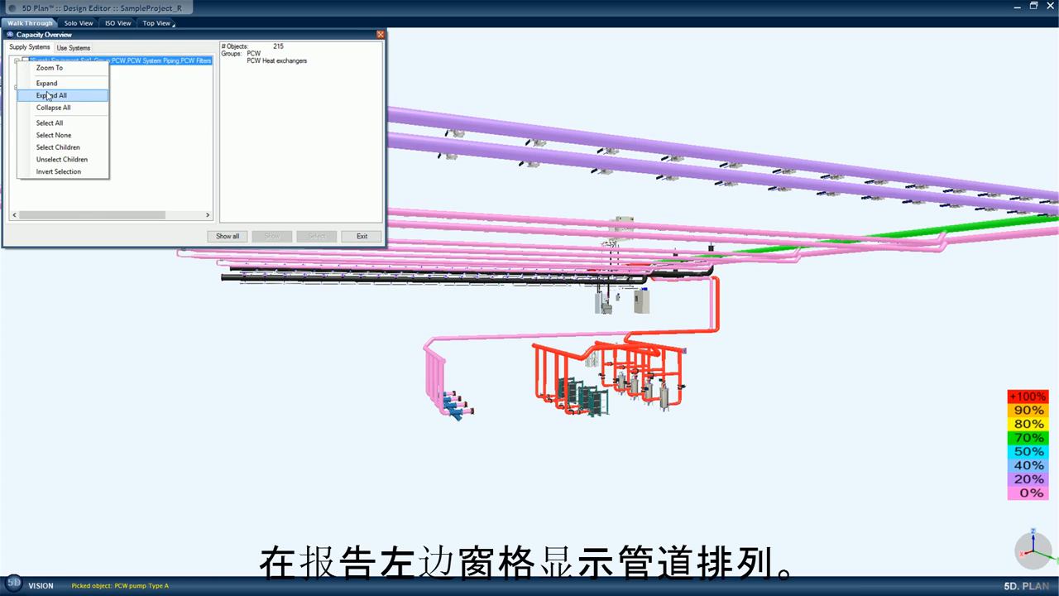
{"action": "left_click", "coordinate": [48, 95]}
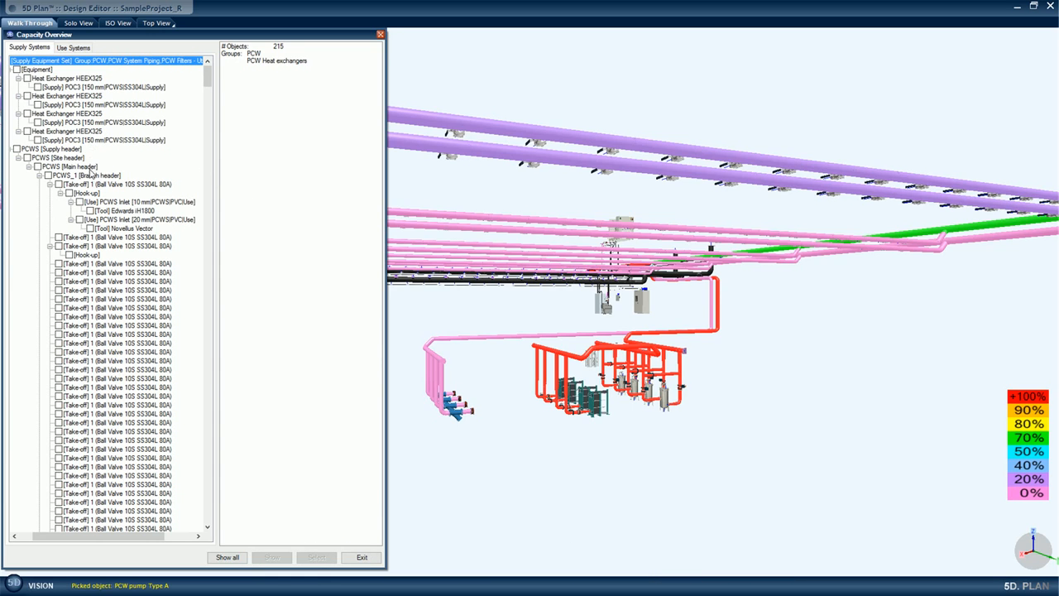
{"action": "left_click", "coordinate": [55, 149]}
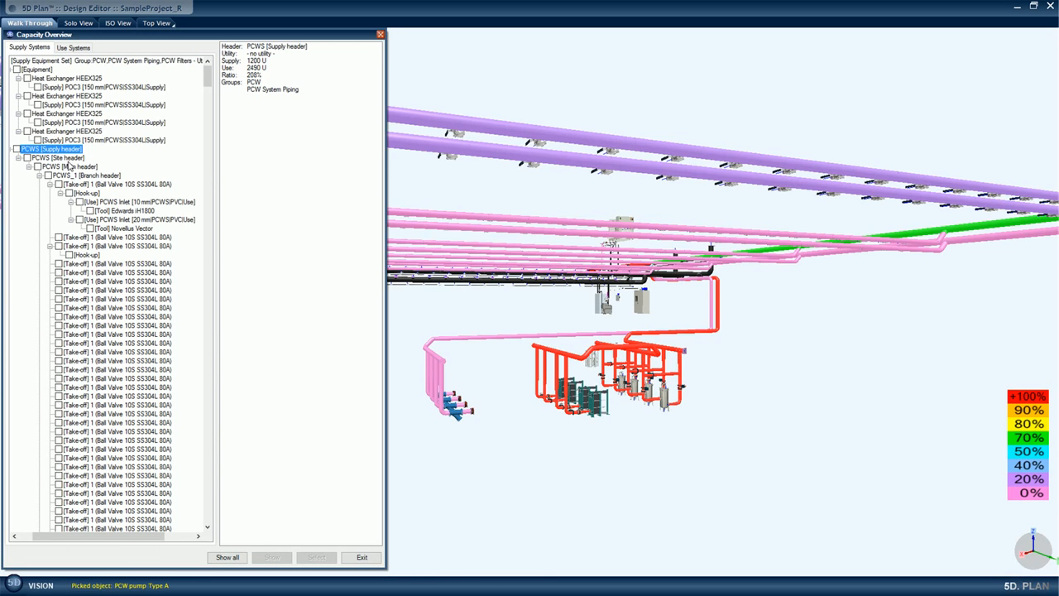
{"action": "left_click", "coordinate": [105, 221]}
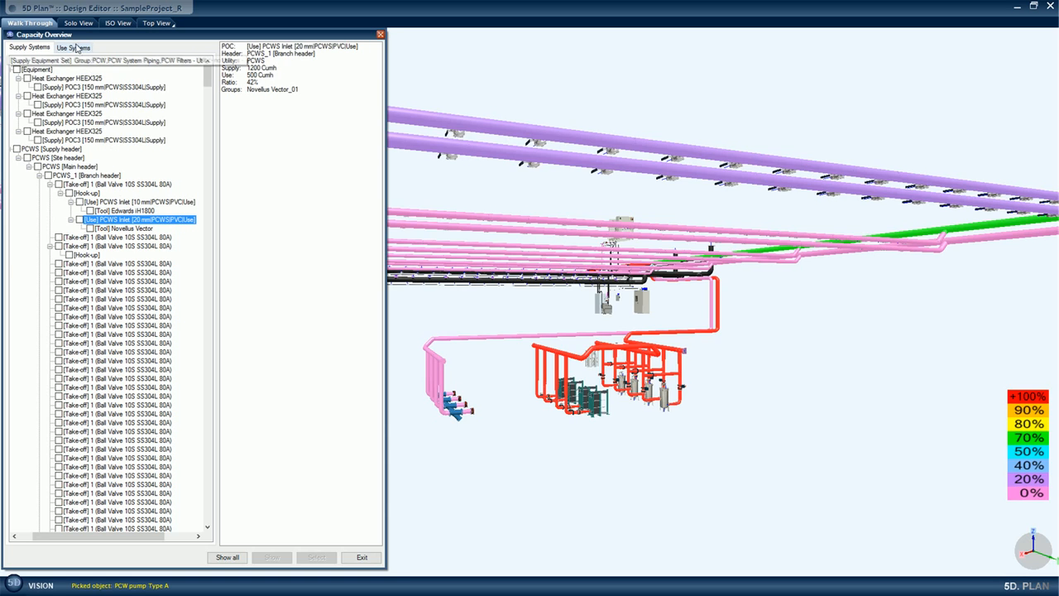
Step: Expand the whole use systems tree and show the capacity details of the first Novellus Vector tool's 20 mm PCWS Inlet
{"action": "left_click", "coordinate": [73, 48]}
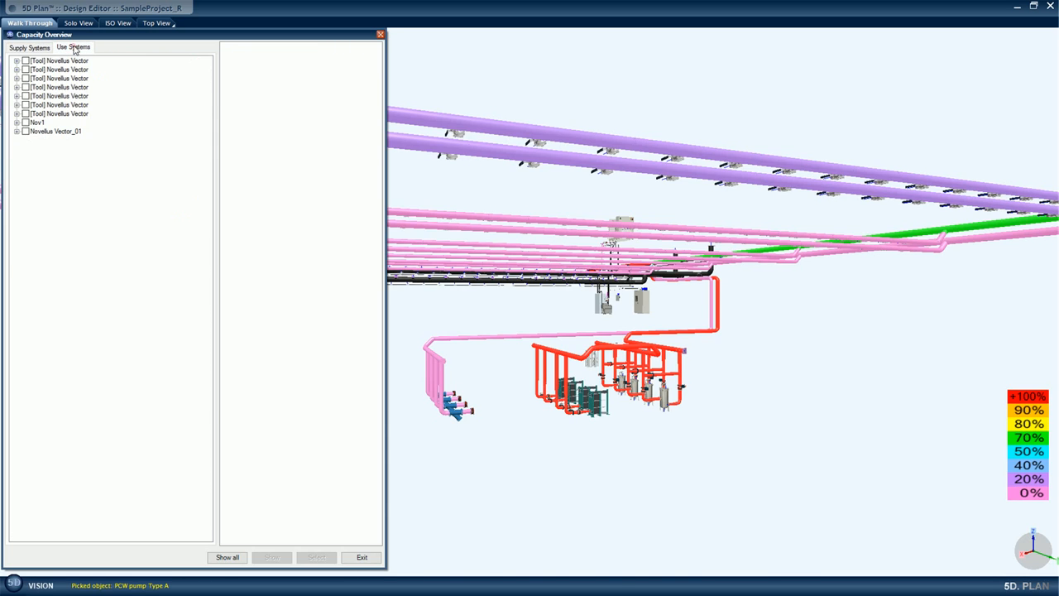
{"action": "right_click", "coordinate": [18, 61]}
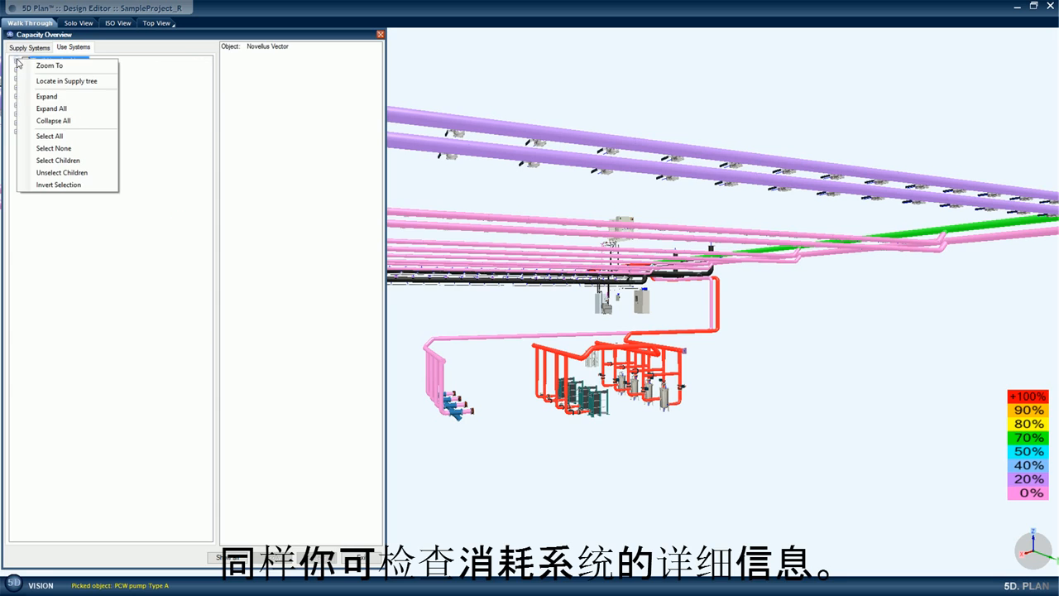
{"action": "left_click", "coordinate": [52, 108]}
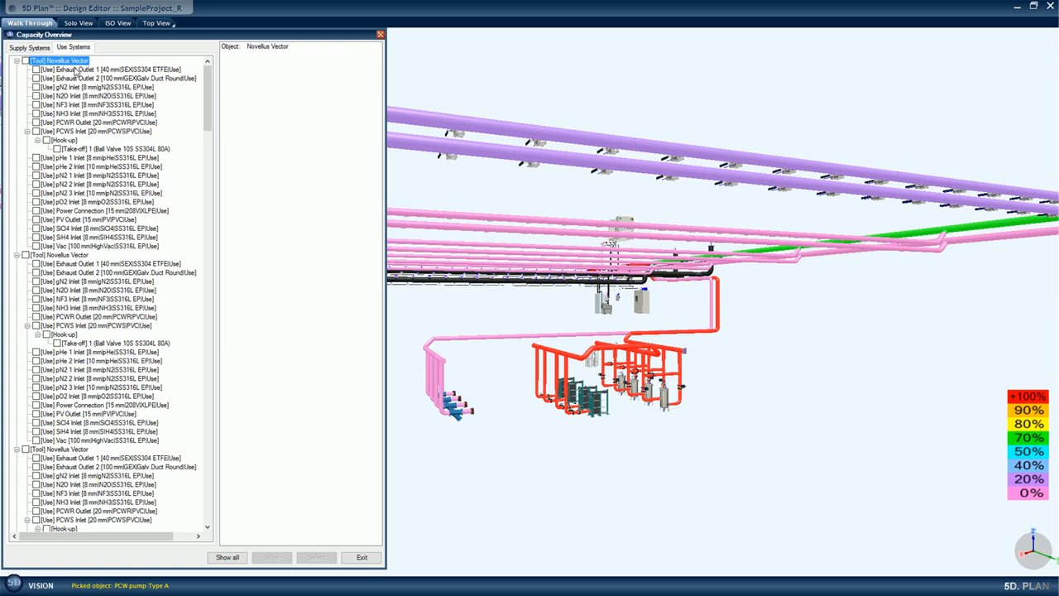
{"action": "left_click", "coordinate": [79, 132]}
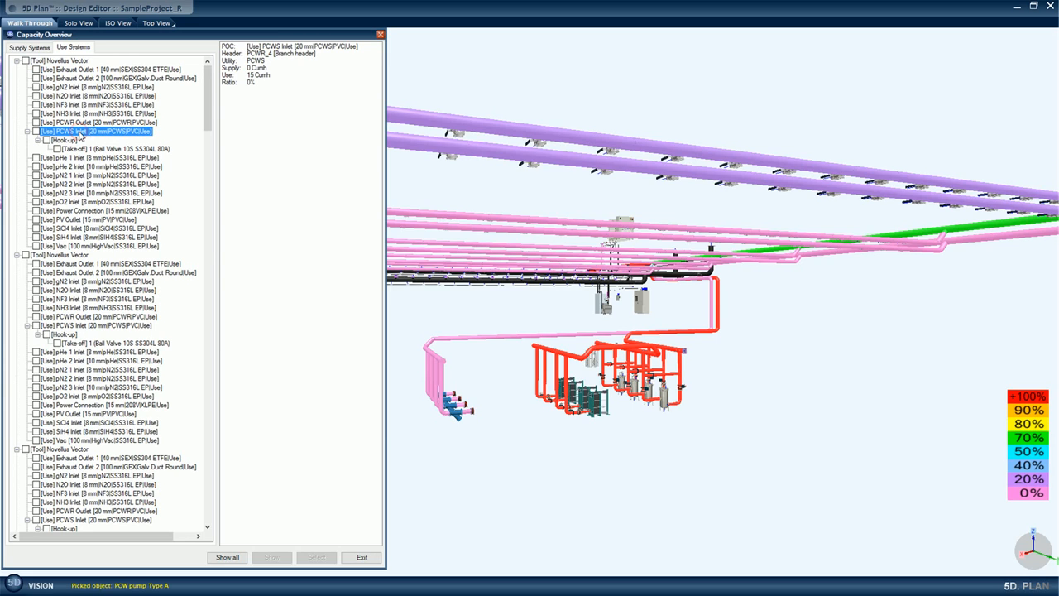